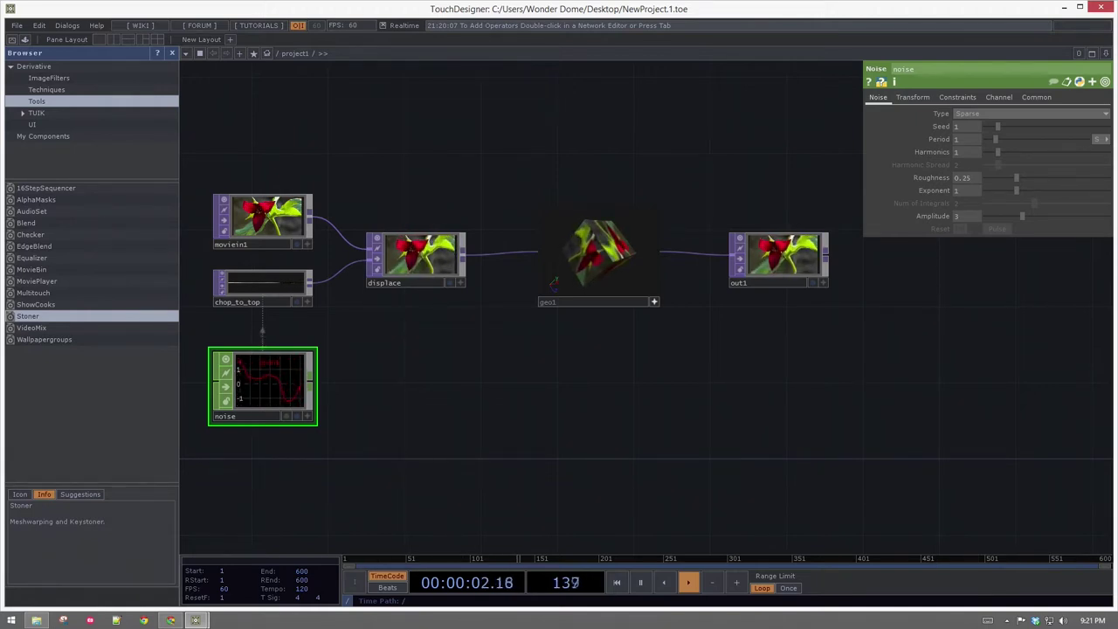
# Step: Close the palette browser and delete the project1 container from the root network
pyautogui.click(171, 54)
pyautogui.click(476, 302)
pyautogui.scroll(-3, 436, 370)
pyautogui.scroll(-2, 387, 378)
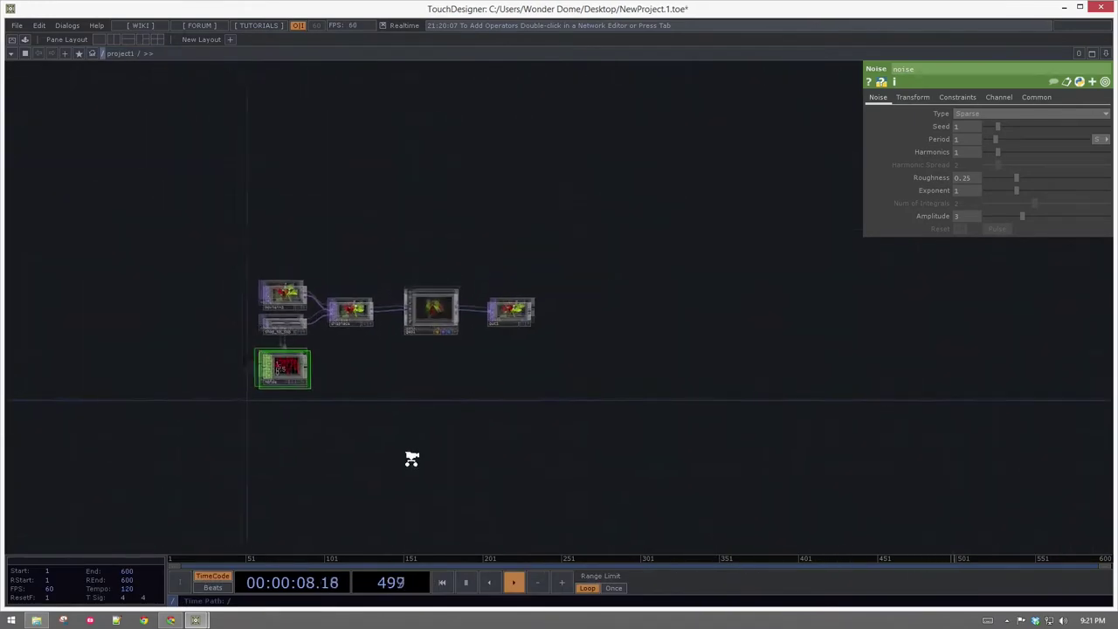
pyautogui.scroll(-2, 469, 446)
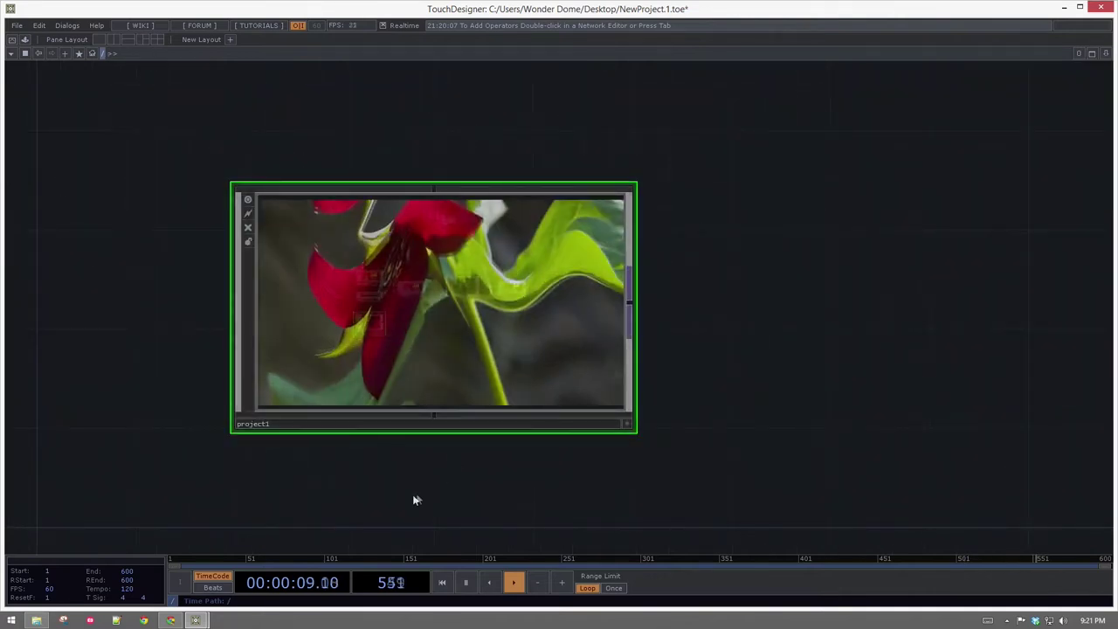
pyautogui.scroll(-2, 528, 485)
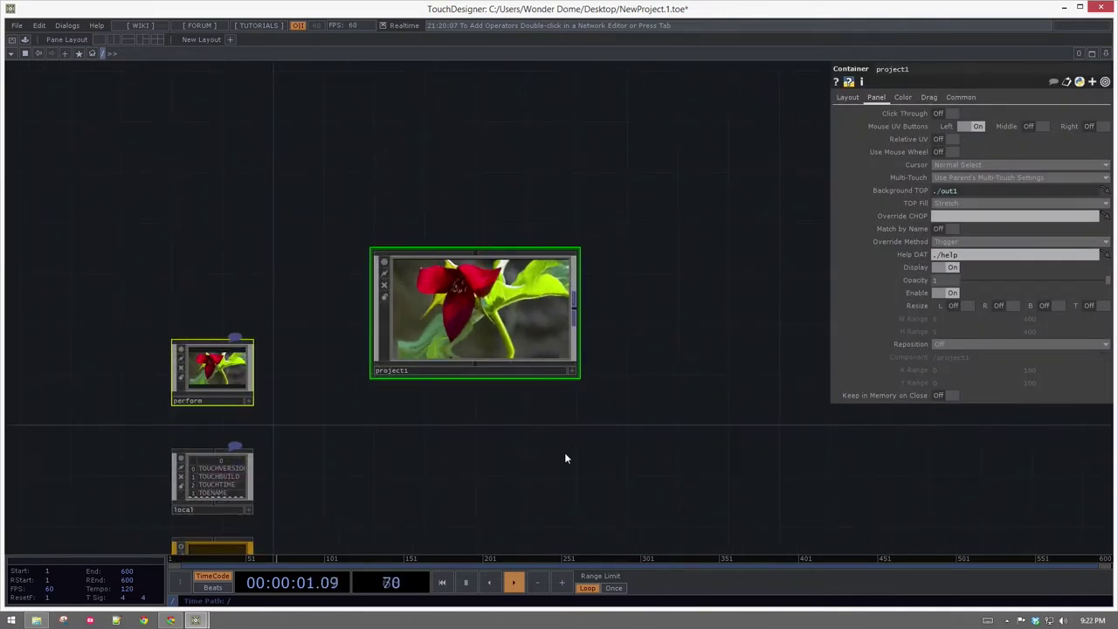
pyautogui.moveTo(565, 457); pyautogui.dragTo(594, 370)
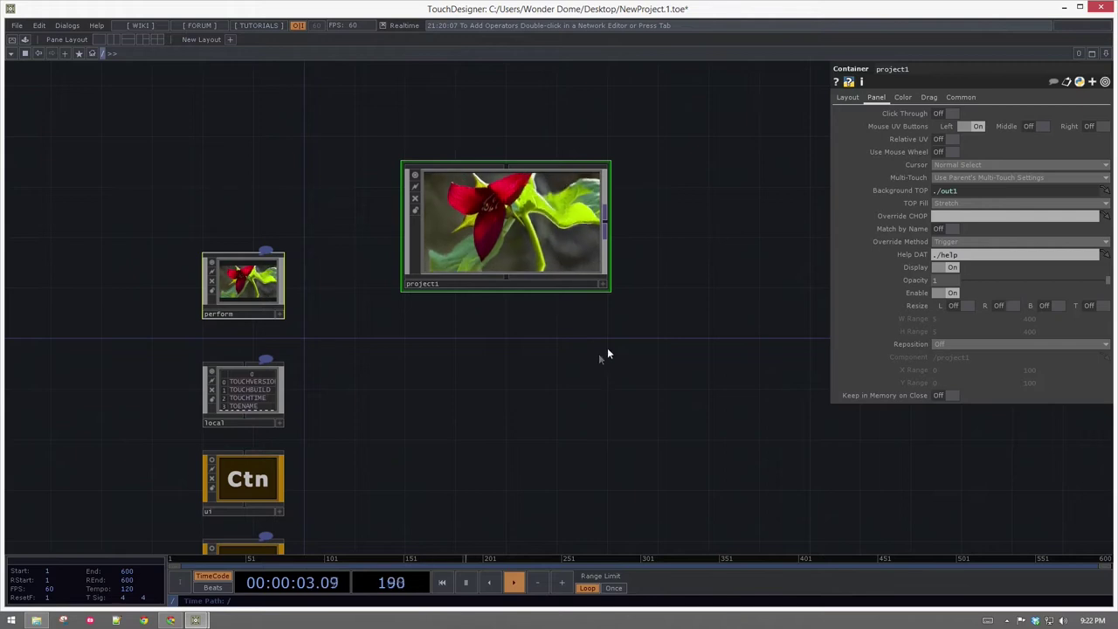
pyautogui.press('Delete')
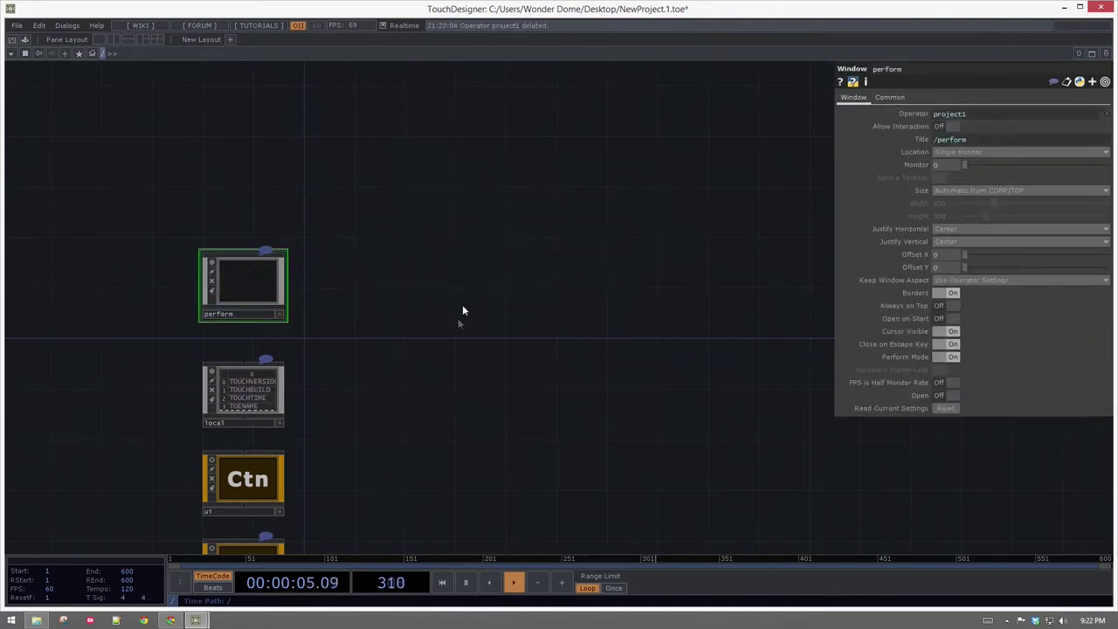
# Step: Add a Container component to the empty area of the root network
pyautogui.press('h')
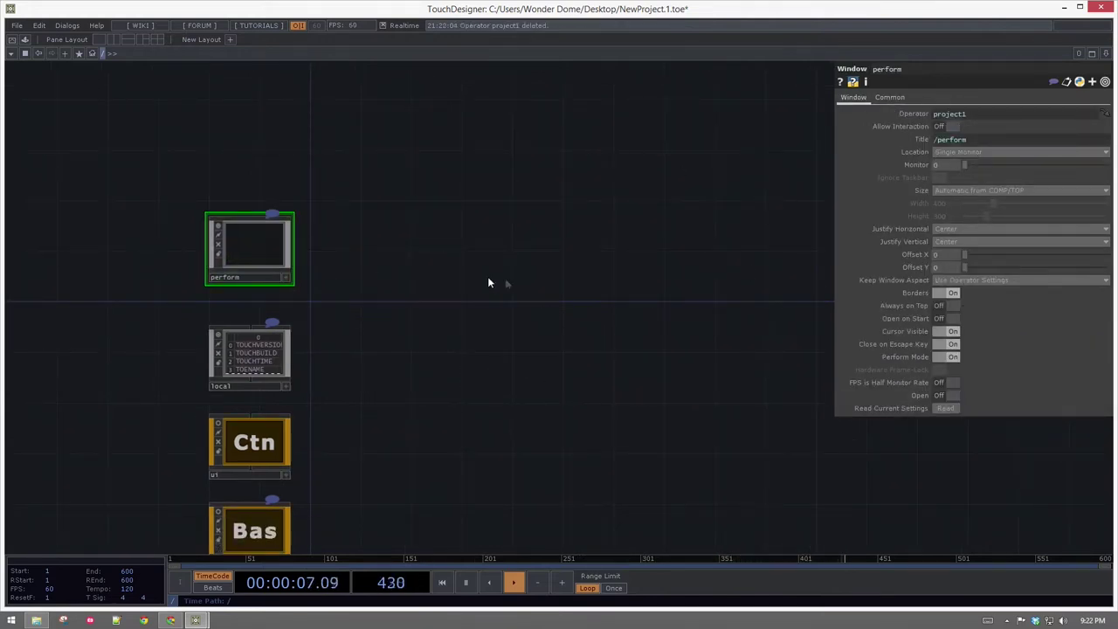
pyautogui.scroll(3, 485, 278)
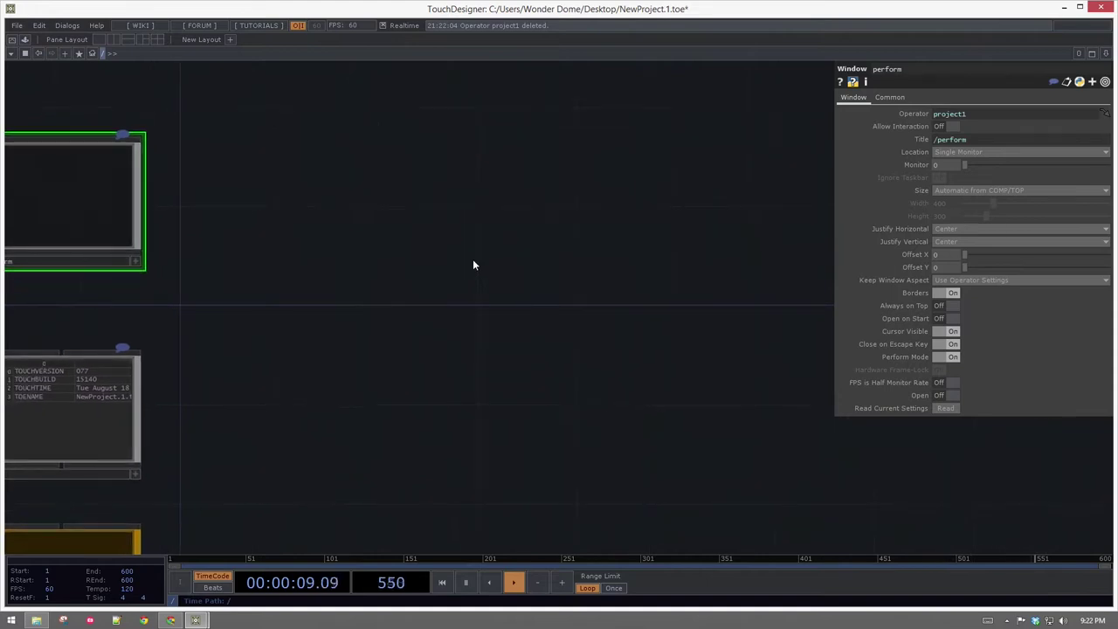
pyautogui.press('Tab')
pyautogui.write('con')
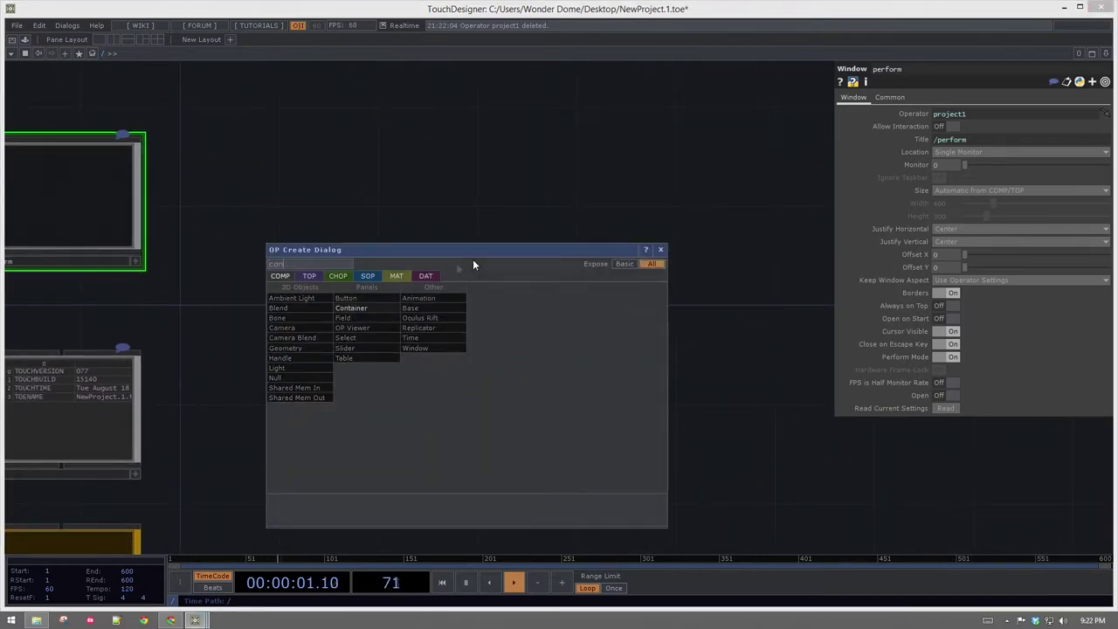
pyautogui.click(364, 313)
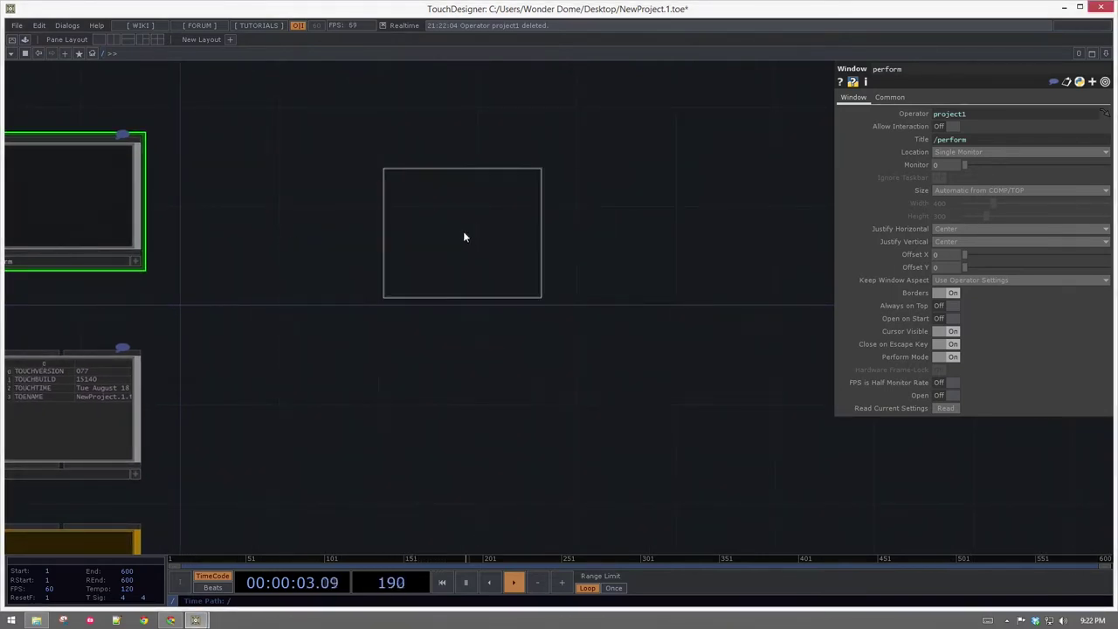
pyautogui.click(464, 234)
pyautogui.moveTo(472, 251); pyautogui.dragTo(463, 230)
pyautogui.moveTo(626, 203); pyautogui.dragTo(629, 264)
# Step: Set the new container's width and height to 600
pyautogui.click(943, 139)
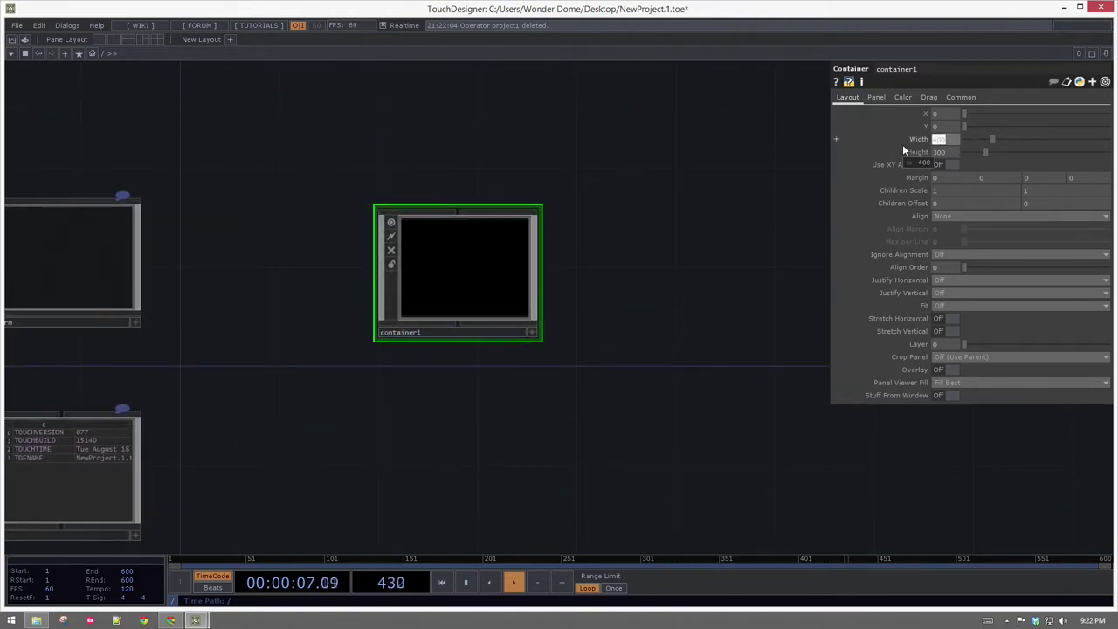
pyautogui.write('600')
pyautogui.press('Tab')
pyautogui.write('600')
pyautogui.press('Return')
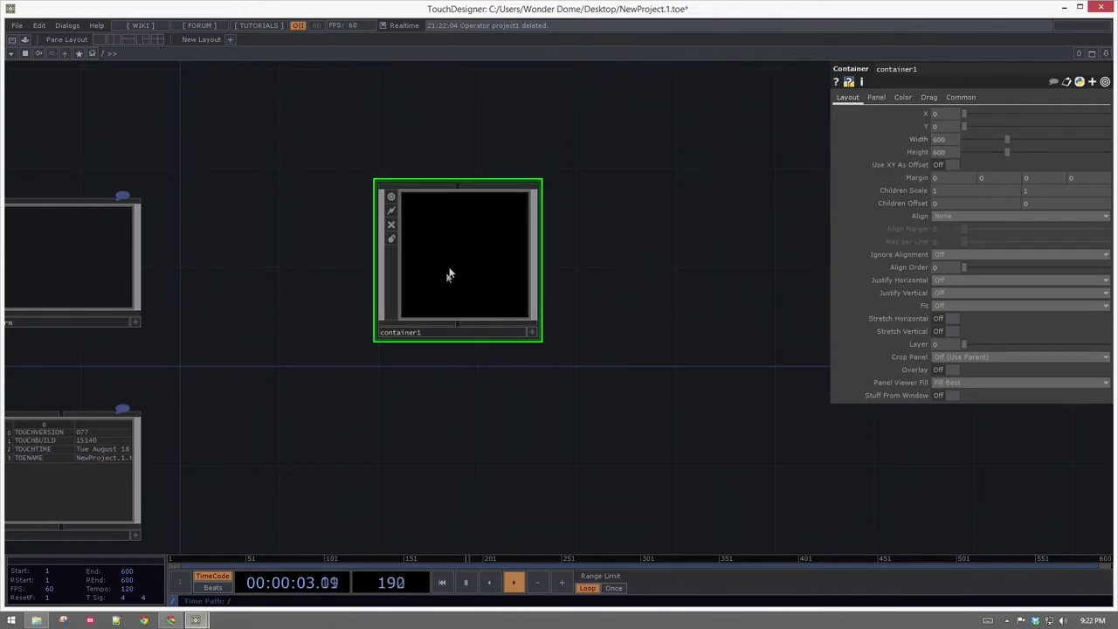
# Step: Go inside the 600 by 600 container and add another Container component there
pyautogui.press('i')
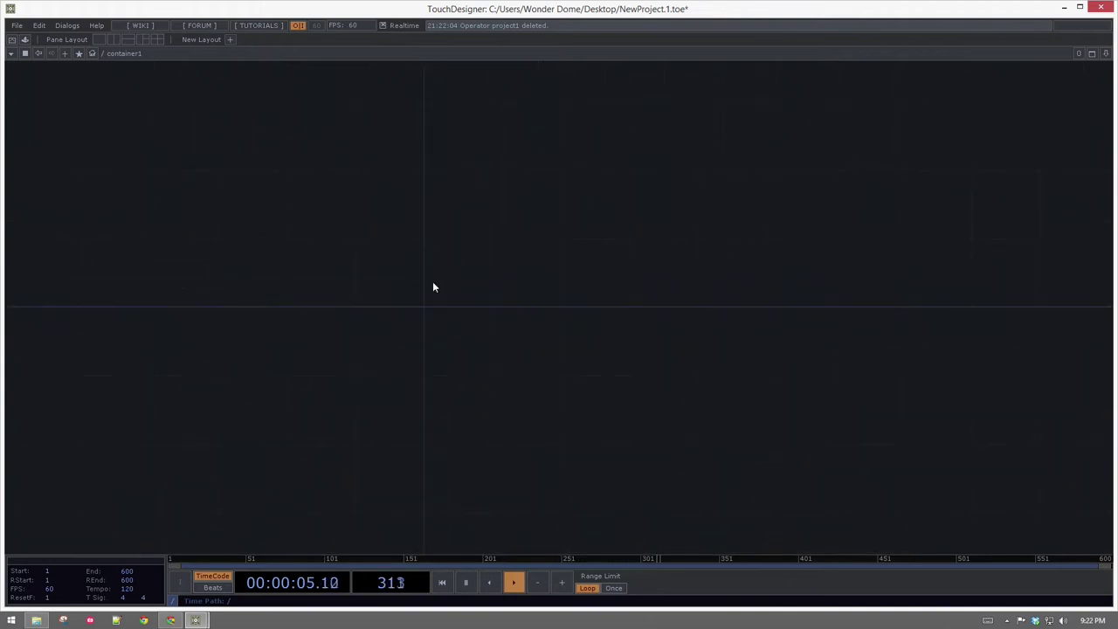
pyautogui.press('Tab')
pyautogui.write('con')
pyautogui.press('BackSpace')
pyautogui.press('BackSpace')
pyautogui.press('BackSpace')
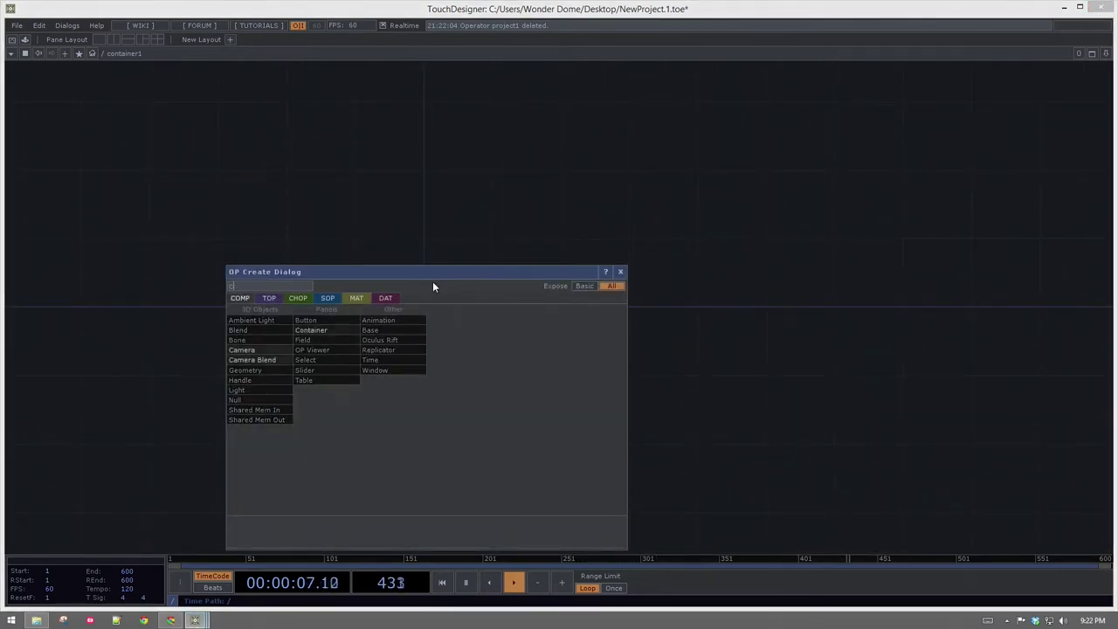
pyautogui.write('on')
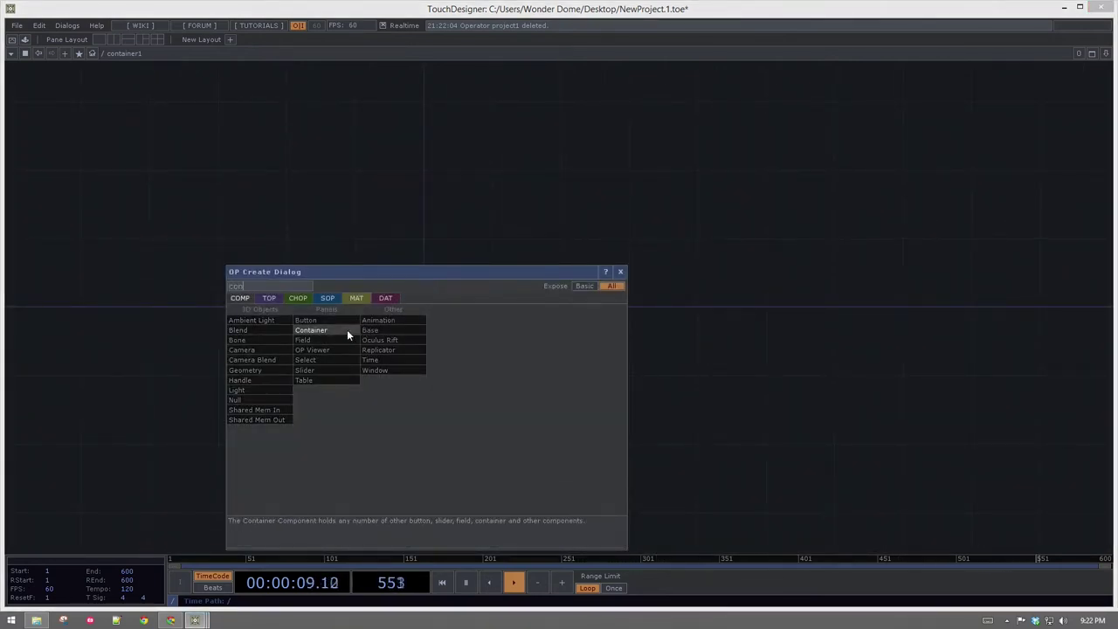
pyautogui.click(317, 330)
pyautogui.click(481, 193)
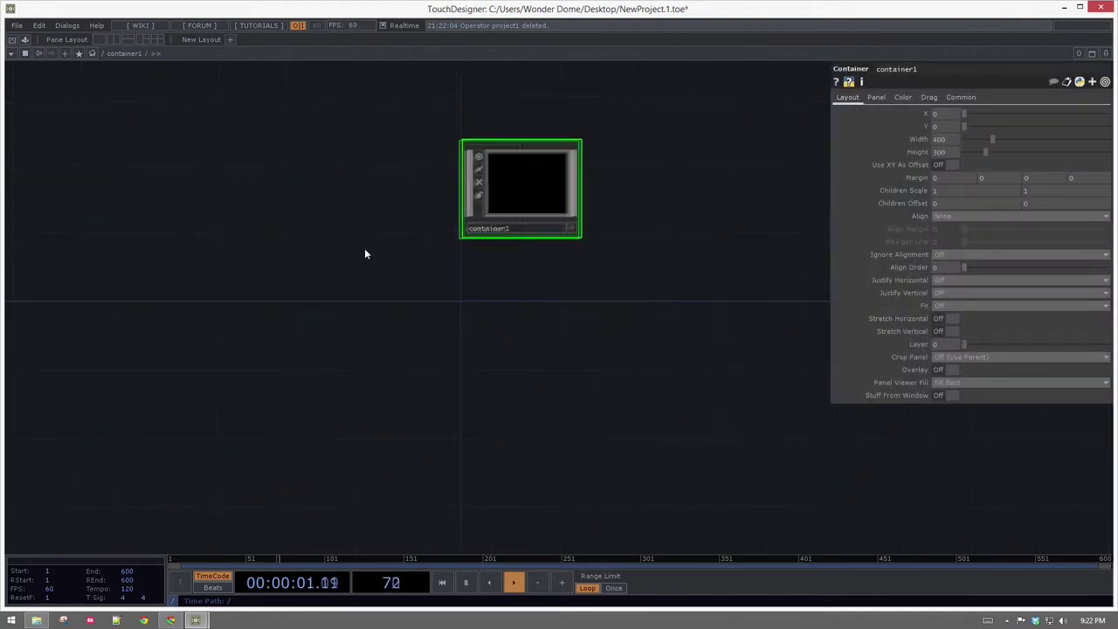
# Step: Add a Table DAT near the nested container
pyautogui.press('Tab')
pyautogui.write('ta')
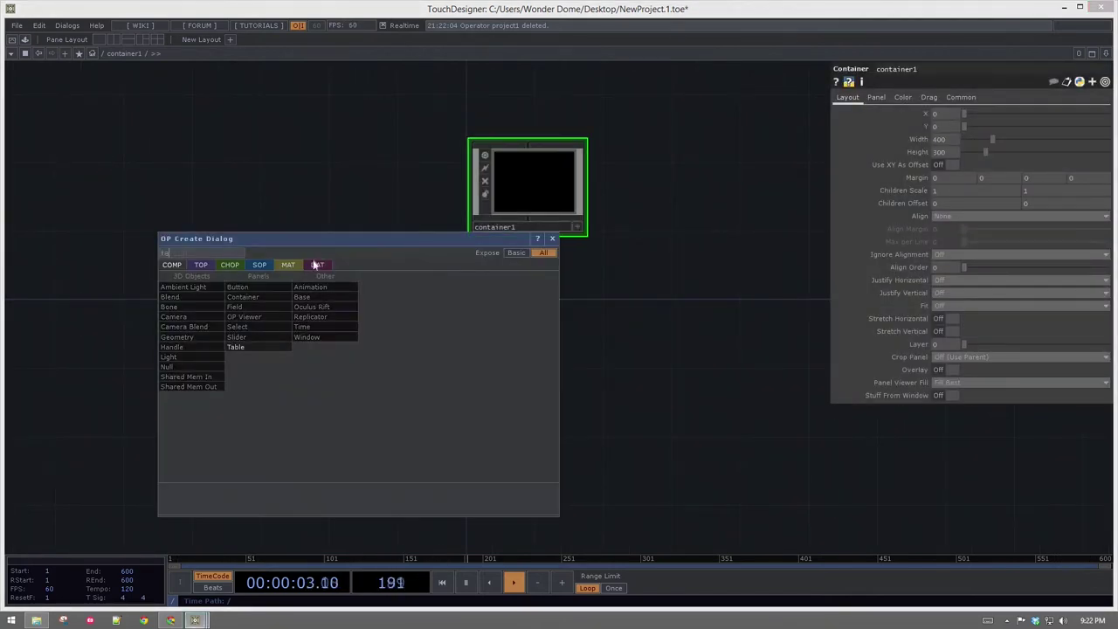
pyautogui.click(317, 265)
pyautogui.click(337, 285)
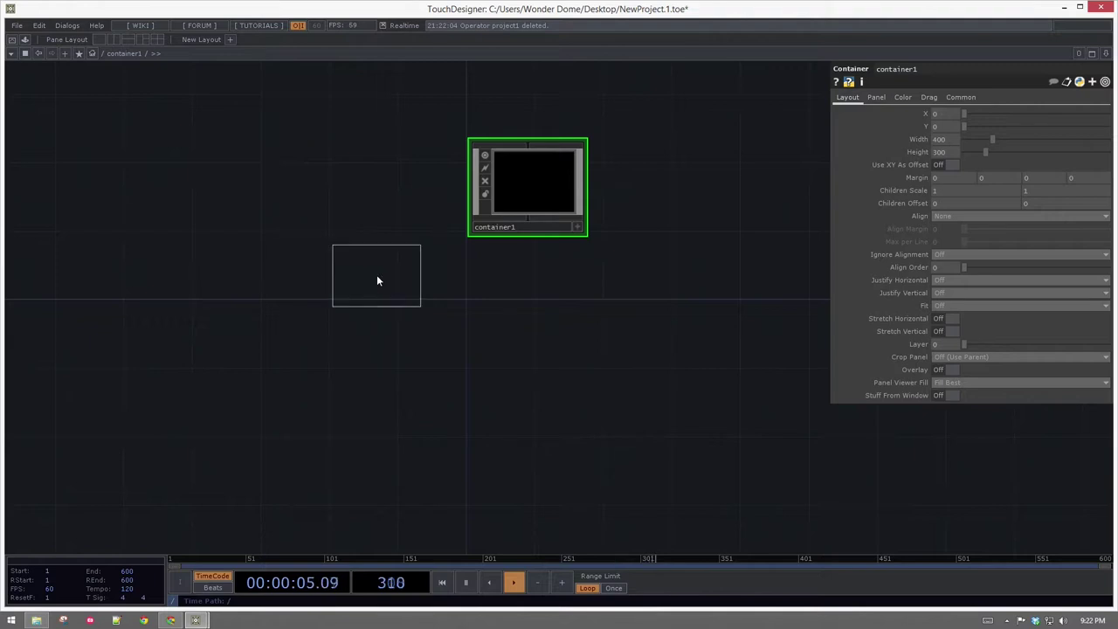
pyautogui.click(376, 274)
pyautogui.scroll(3, 376, 274)
pyautogui.moveTo(376, 275); pyautogui.dragTo(173, 291)
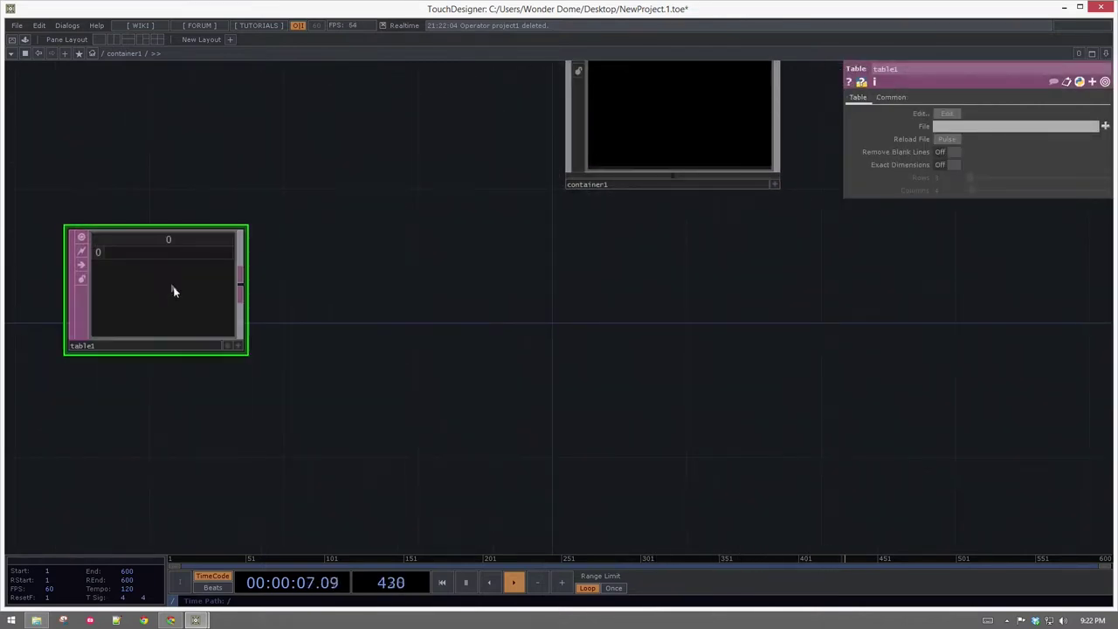
# Step: Load pictureIndex.txt from the Desktop into the Table DAT and reload the file
pyautogui.click(1105, 127)
pyautogui.click(605, 125)
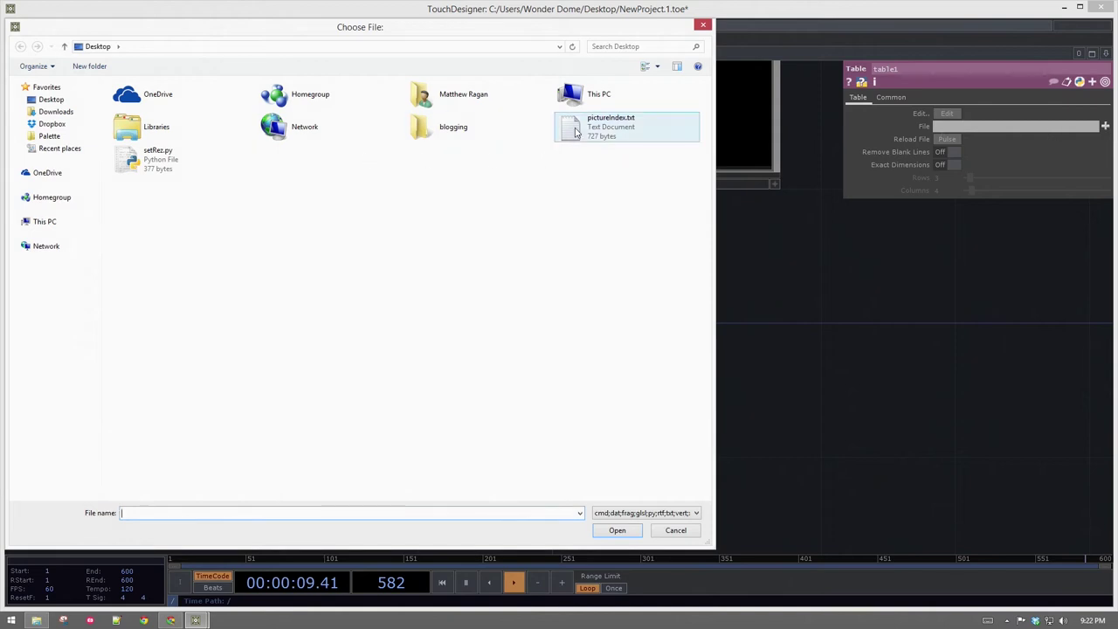
pyautogui.click(619, 533)
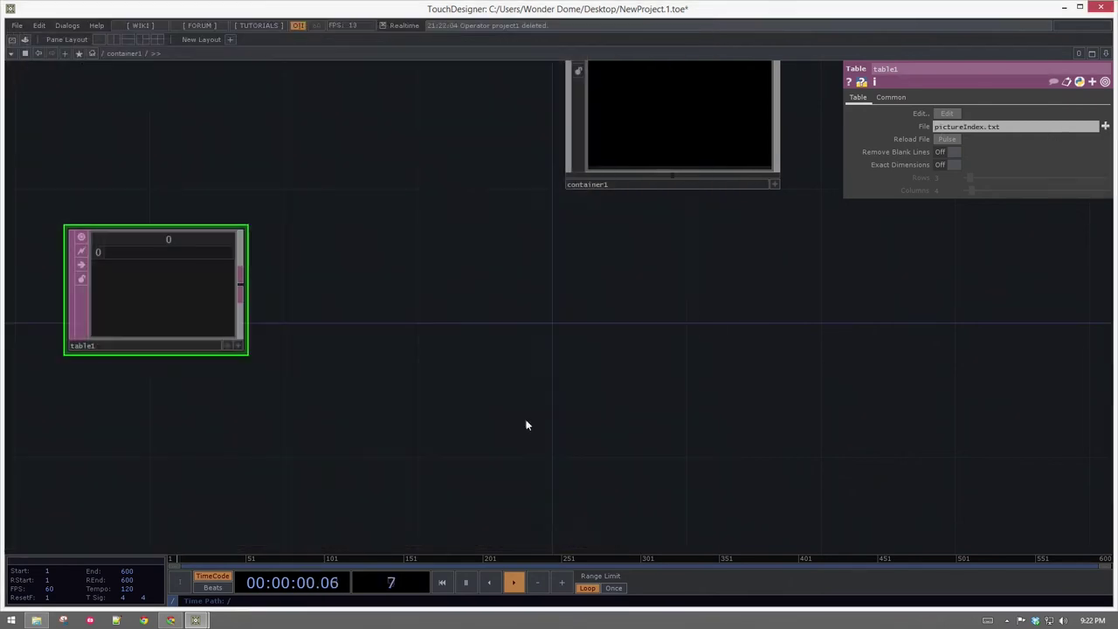
pyautogui.click(950, 144)
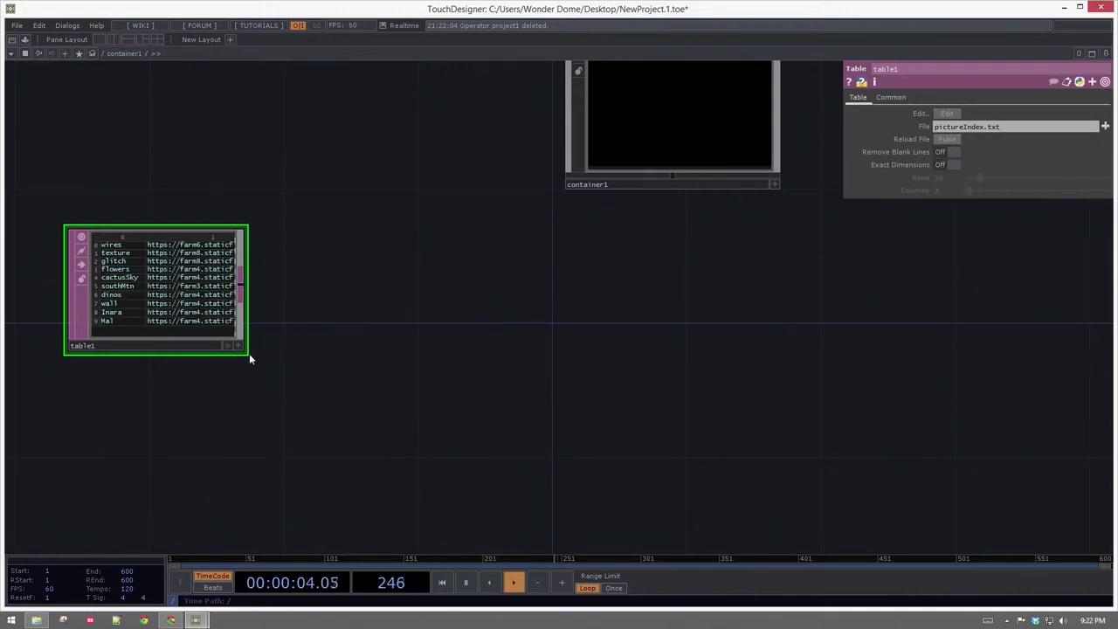
pyautogui.scroll(2, 148, 287)
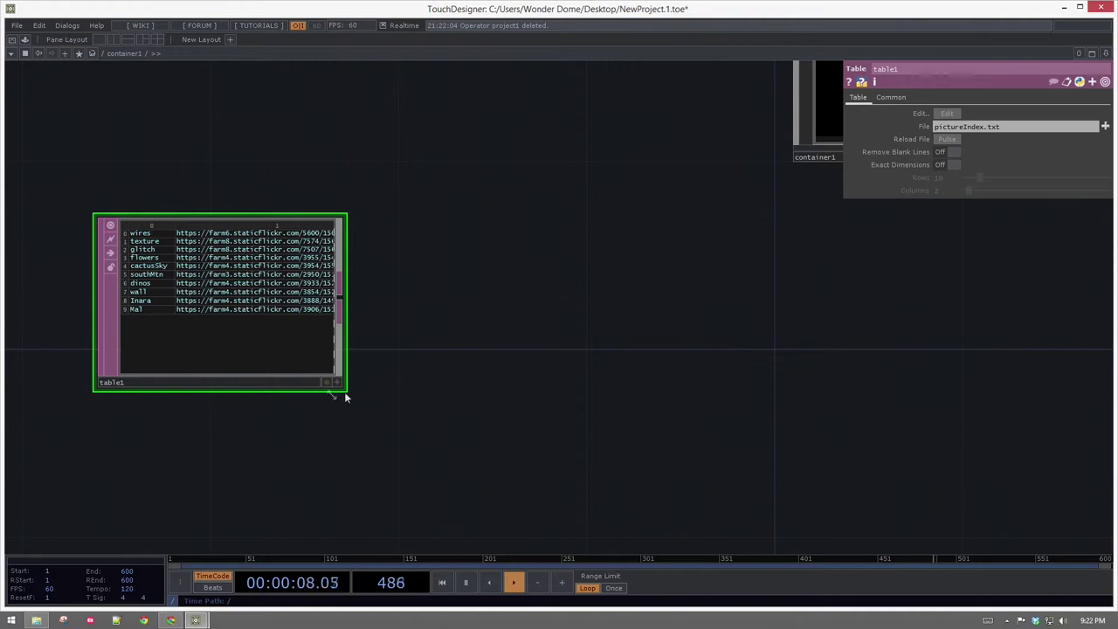
# Step: Rearrange the network so the nested container sits directly above the Table DAT
pyautogui.press('h')
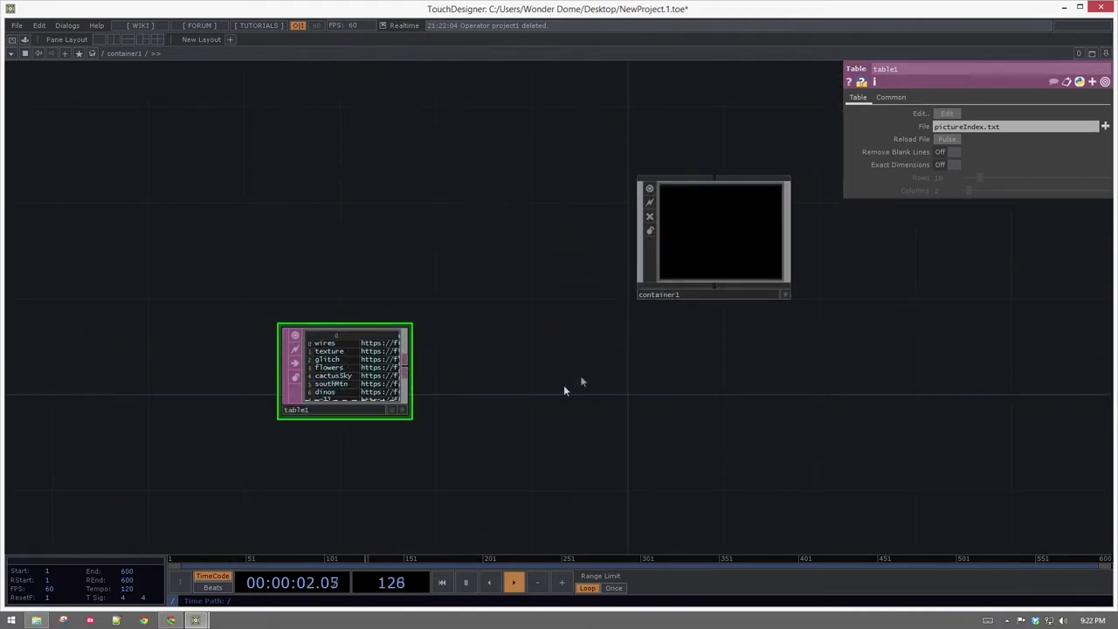
pyautogui.moveTo(564, 385); pyautogui.dragTo(514, 353)
pyautogui.moveTo(638, 237); pyautogui.dragTo(432, 349)
pyautogui.moveTo(262, 218); pyautogui.dragTo(419, 381, button='right')
pyautogui.moveTo(463, 353); pyautogui.dragTo(329, 296)
pyautogui.moveTo(278, 142); pyautogui.dragTo(324, 198)
pyautogui.moveTo(324, 198); pyautogui.dragTo(432, 371, button='right')
pyautogui.moveTo(392, 344); pyautogui.dragTo(249, 219)
pyautogui.moveTo(462, 265); pyautogui.dragTo(502, 282)
pyautogui.moveTo(395, 353); pyautogui.dragTo(477, 319)
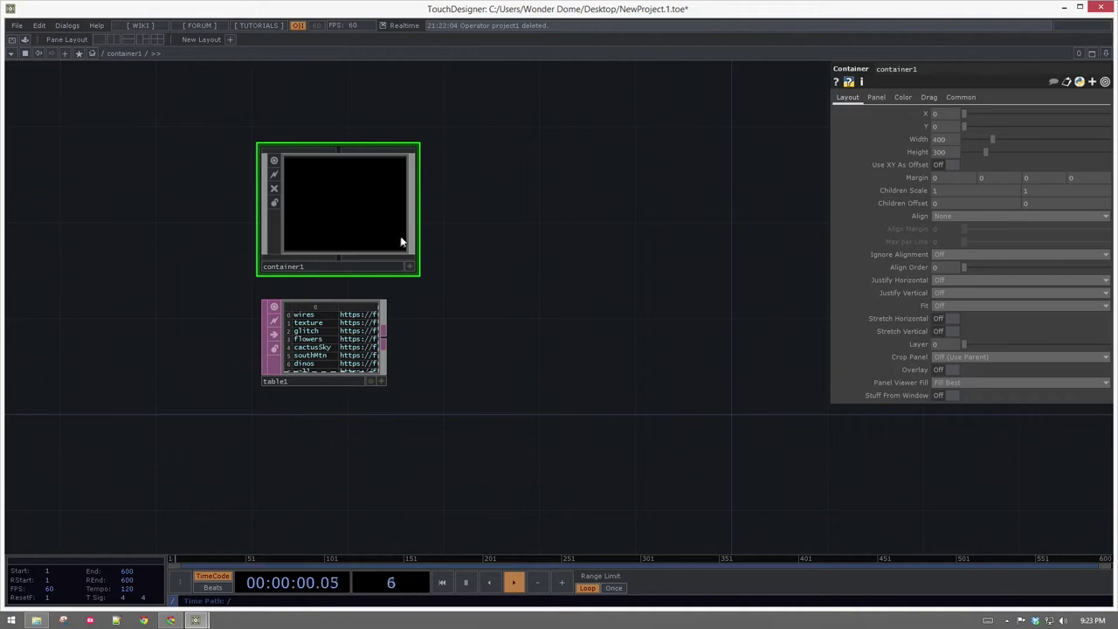
# Step: Set the nested container's width and height to 200
pyautogui.moveTo(494, 227); pyautogui.dragTo(560, 254)
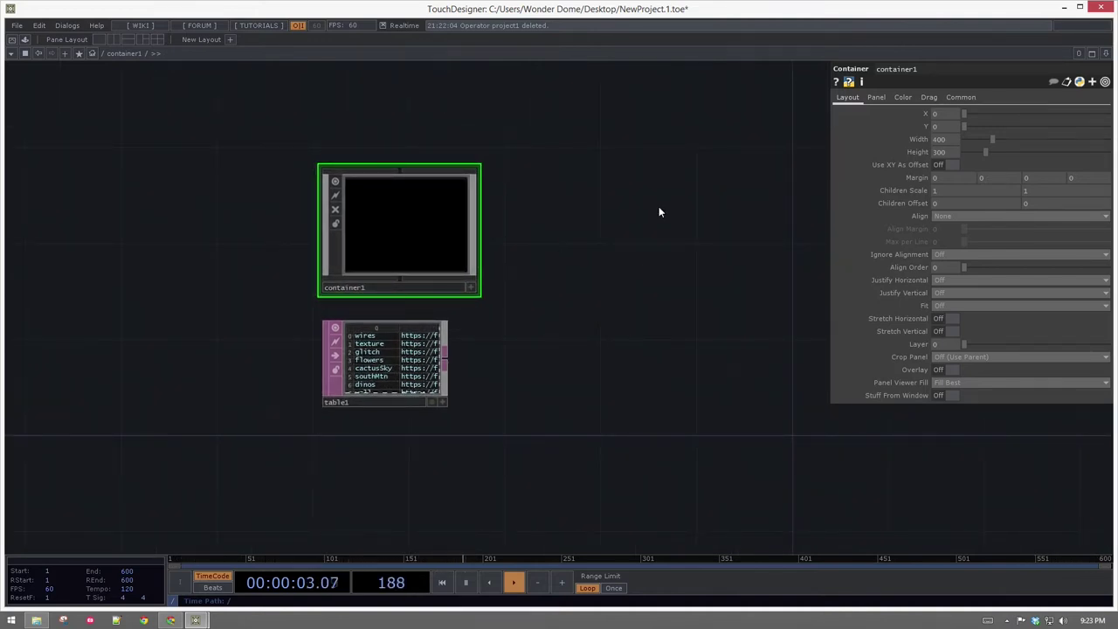
pyautogui.moveTo(549, 268); pyautogui.dragTo(508, 250)
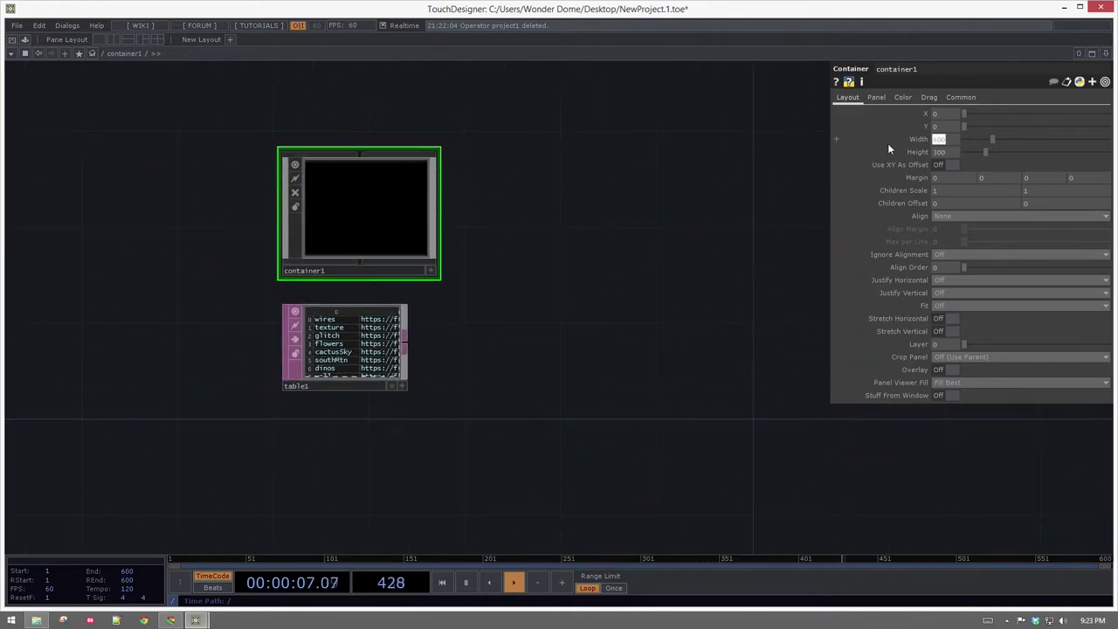
pyautogui.write('200')
pyautogui.press('Tab')
pyautogui.write('200')
pyautogui.press('Return')
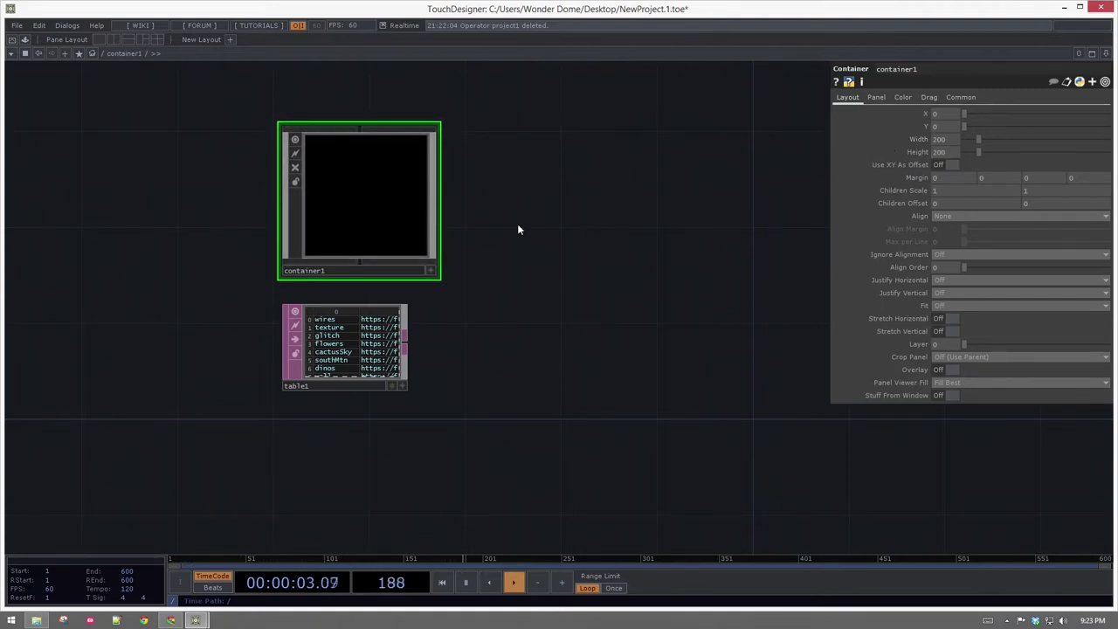
# Step: Set the nested container's Background TOP to ./null1 and assign the container itself as its Clone source
pyautogui.click(877, 98)
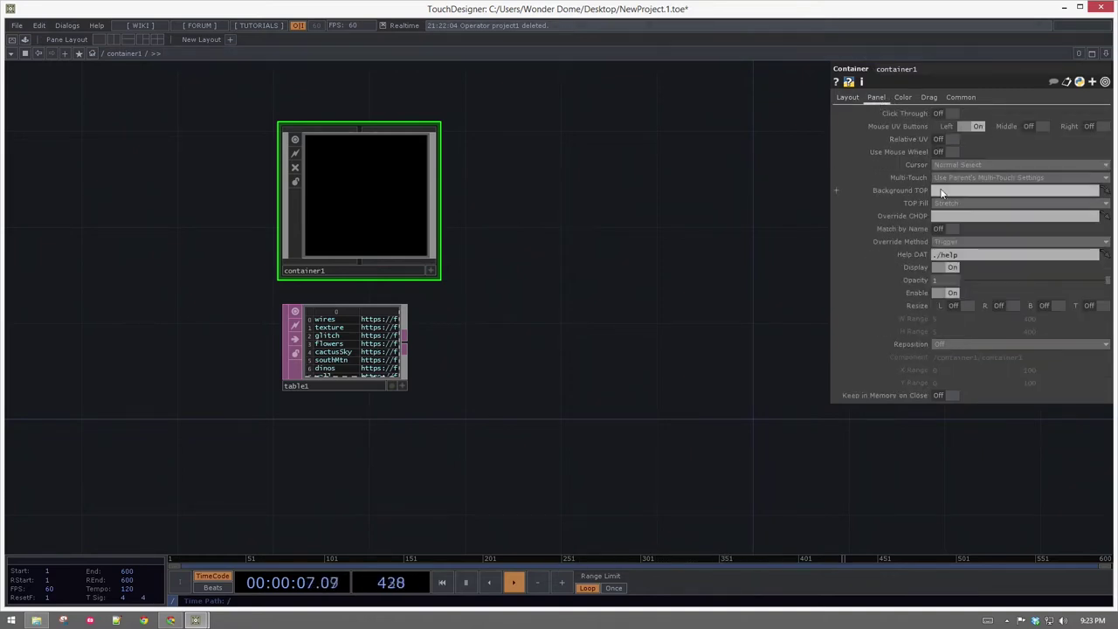
pyautogui.write('./null1')
pyautogui.press('Return')
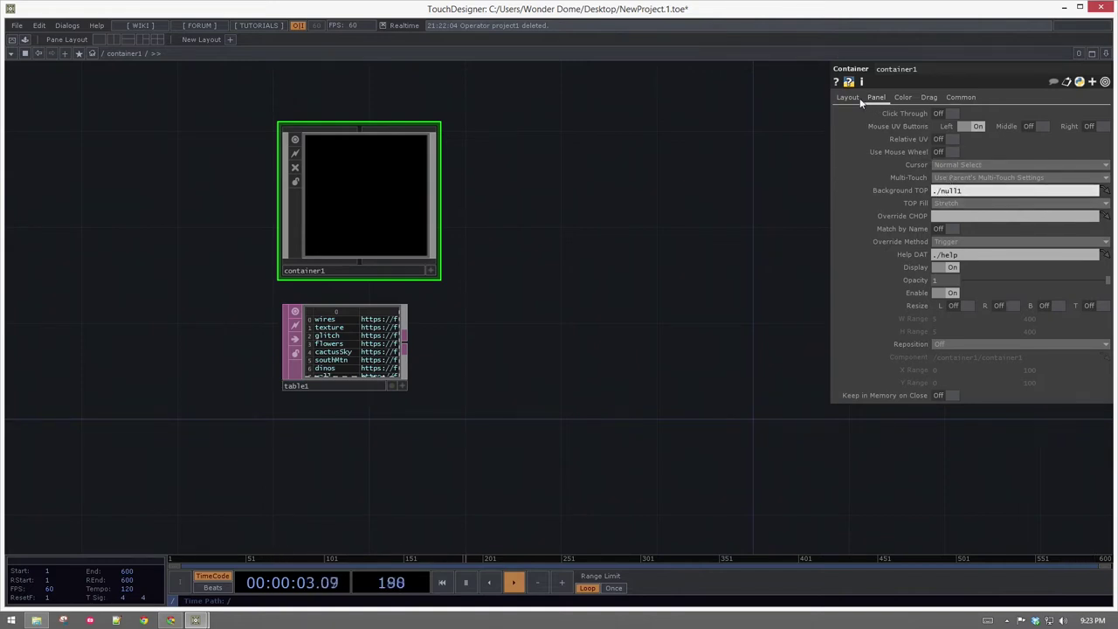
pyautogui.click(954, 97)
pyautogui.moveTo(375, 176); pyautogui.dragTo(951, 140)
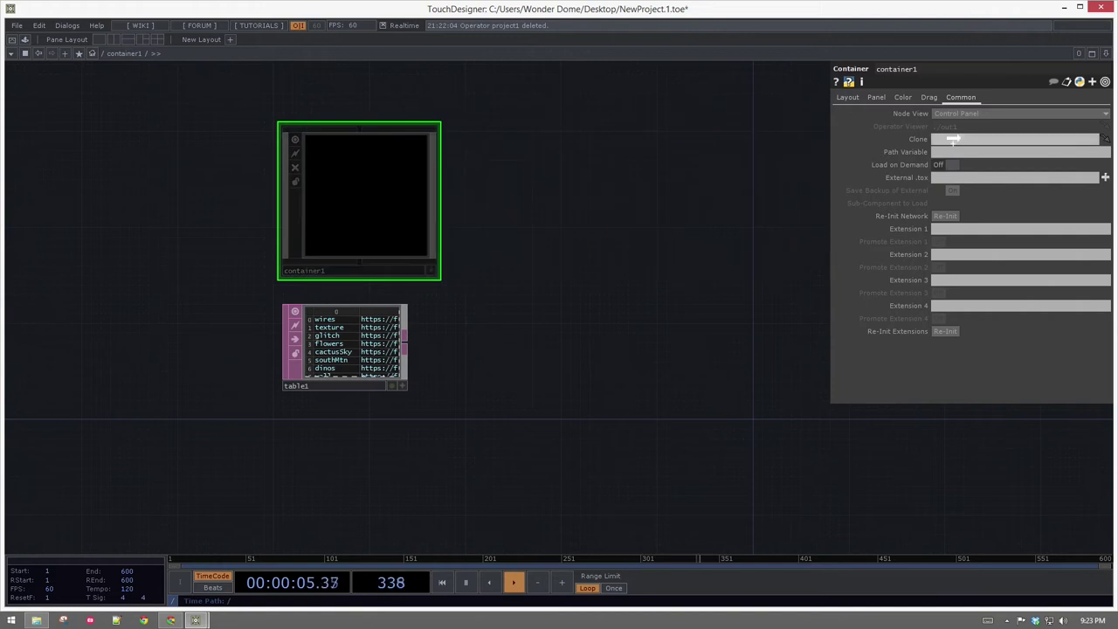
# Step: Set the nested container's Align Order to the expression me.digits
pyautogui.click(849, 98)
pyautogui.click(919, 268)
pyautogui.click(942, 284)
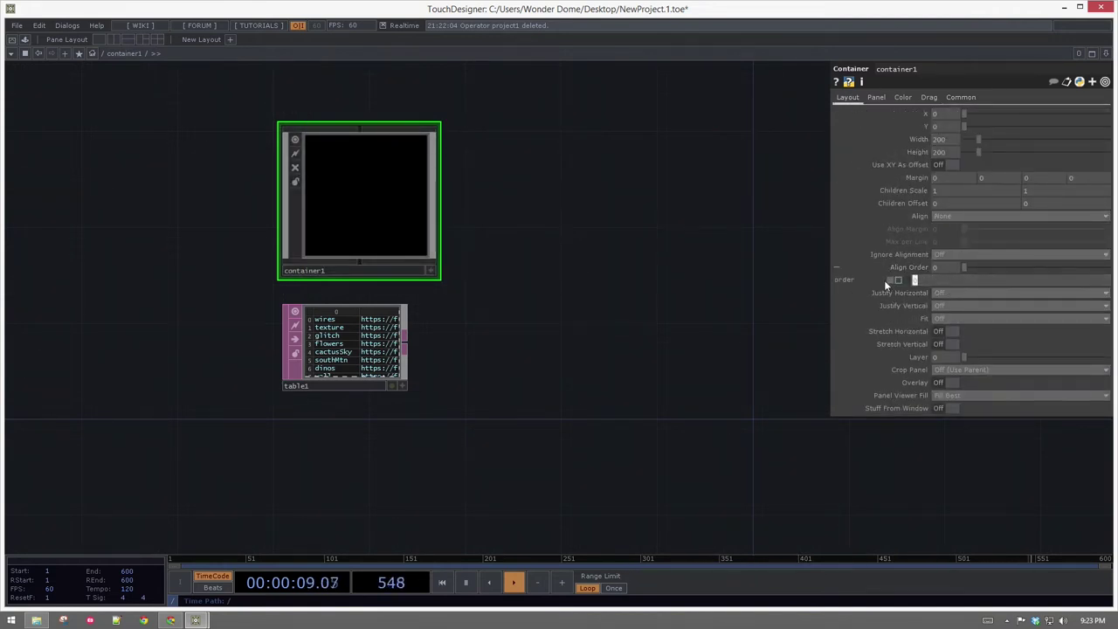
pyautogui.write('me.digits')
pyautogui.press('Return')
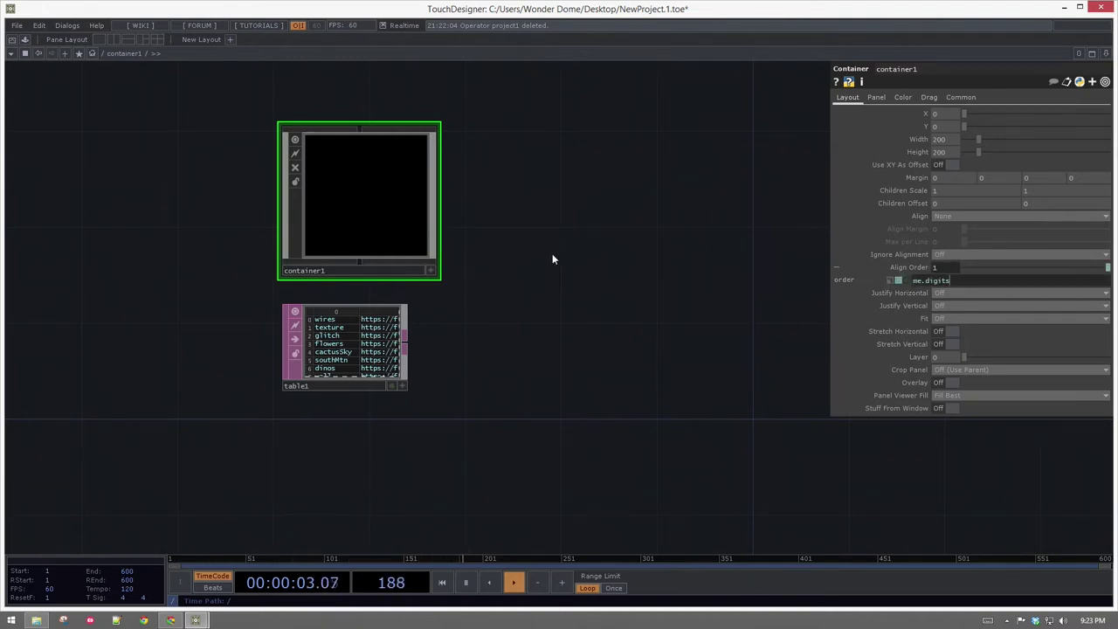
# Step: Add a Movie File In TOP inside the nested container
pyautogui.moveTo(551, 256); pyautogui.dragTo(580, 291)
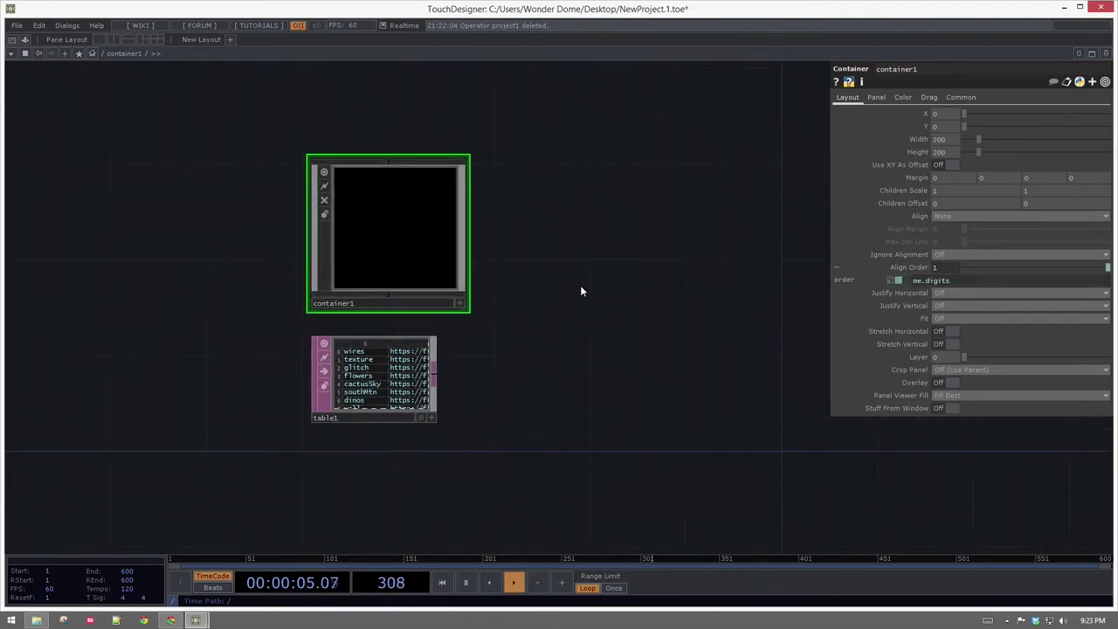
pyautogui.moveTo(600, 281); pyautogui.dragTo(666, 301)
pyautogui.press('i')
pyautogui.press('Tab')
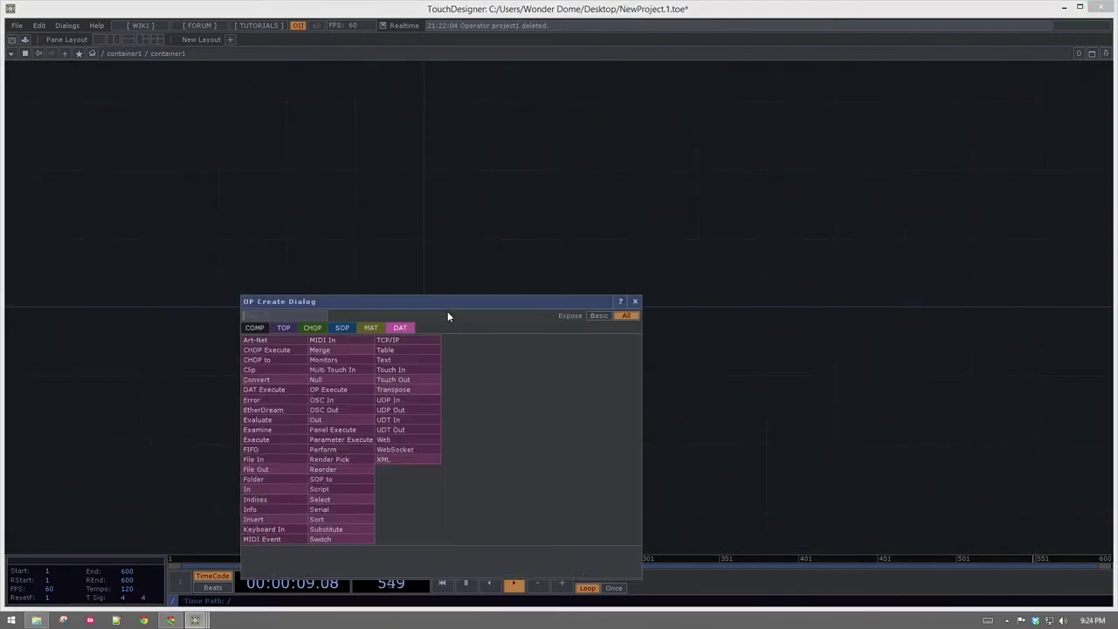
pyautogui.click(283, 331)
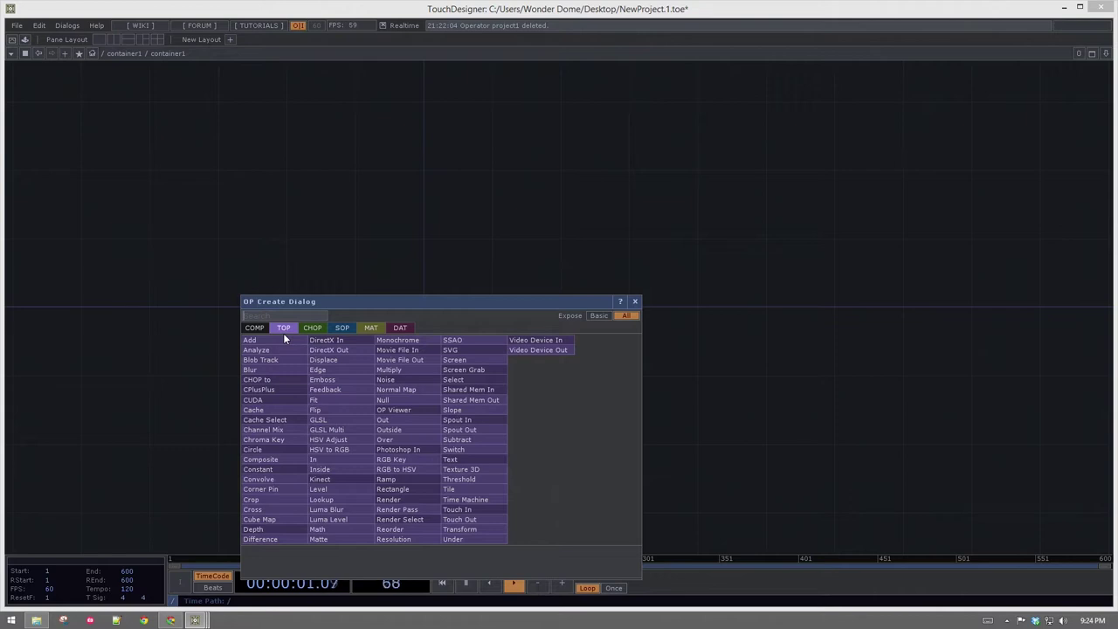
pyautogui.write('mov')
pyautogui.click(420, 349)
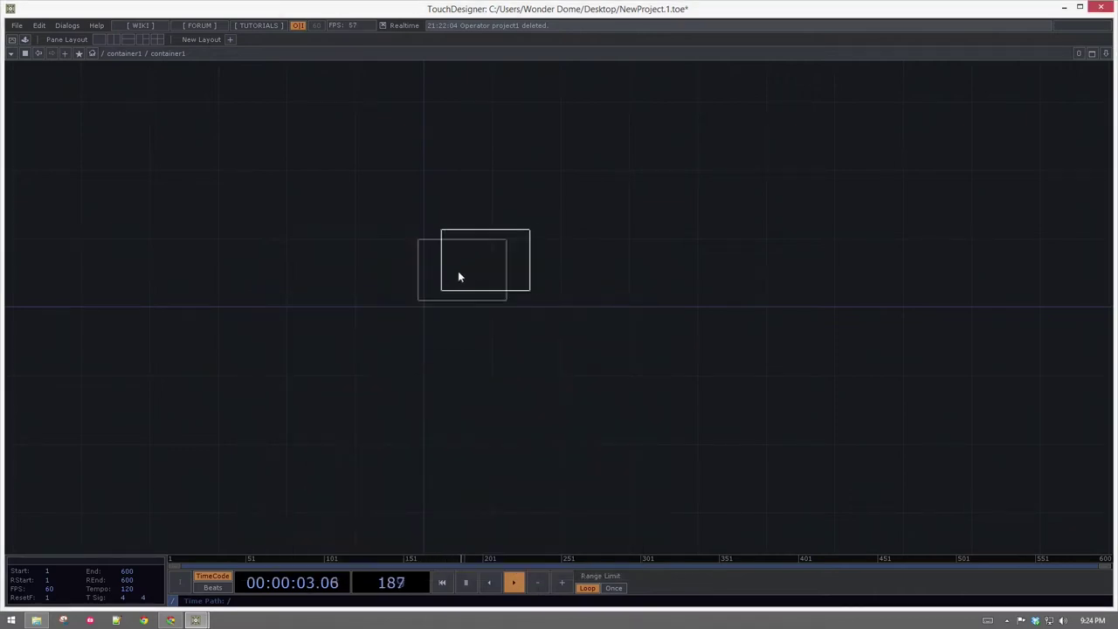
pyautogui.click(463, 271)
pyautogui.scroll(4, 463, 272)
pyautogui.moveTo(441, 276); pyautogui.dragTo(454, 387)
pyautogui.moveTo(713, 347); pyautogui.dragTo(648, 280)
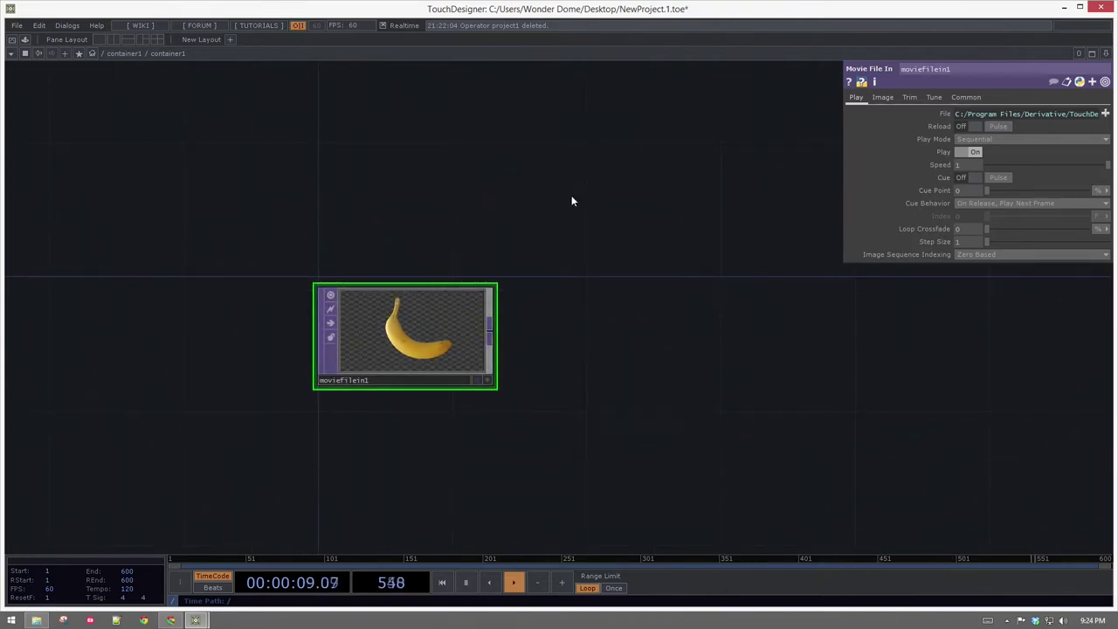
# Step: Examine the Table DAT one level above the Movie File In TOP and return to the nested network
pyautogui.moveTo(687, 192); pyautogui.dragTo(732, 166)
pyautogui.scroll(3, 471, 278)
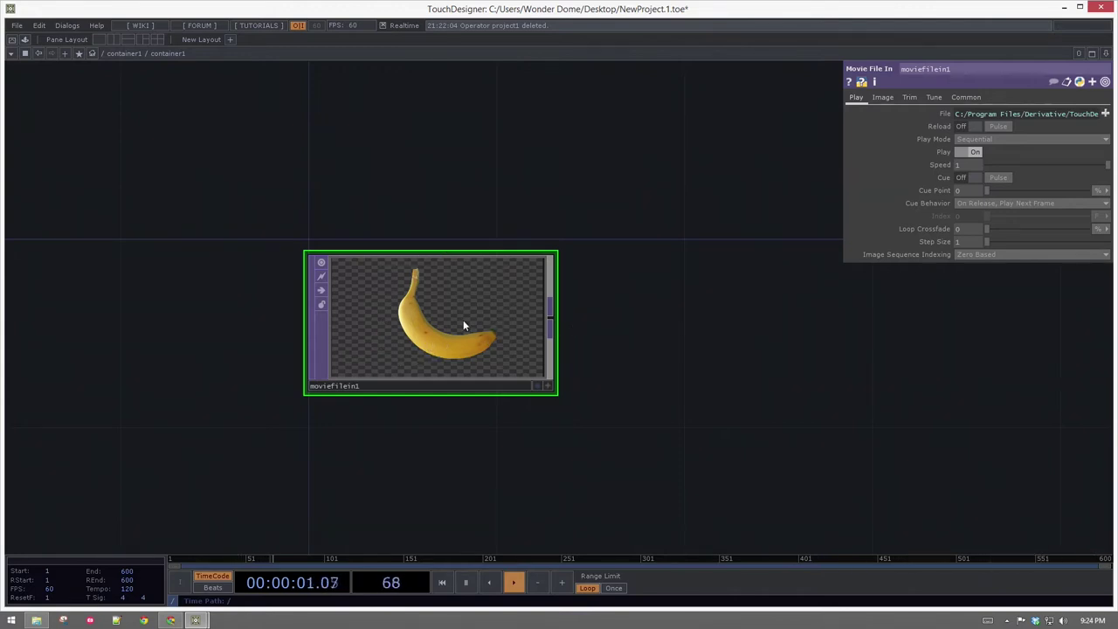
pyautogui.scroll(3, 463, 320)
pyautogui.scroll(-5, 372, 356)
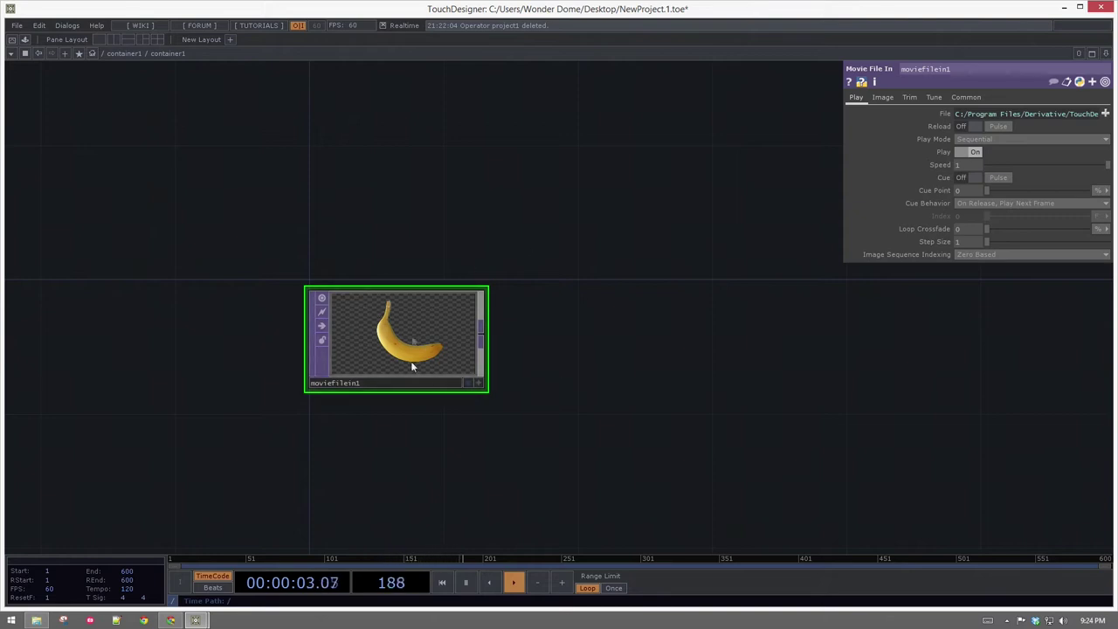
pyautogui.scroll(-2, 407, 285)
pyautogui.scroll(-2, 379, 348)
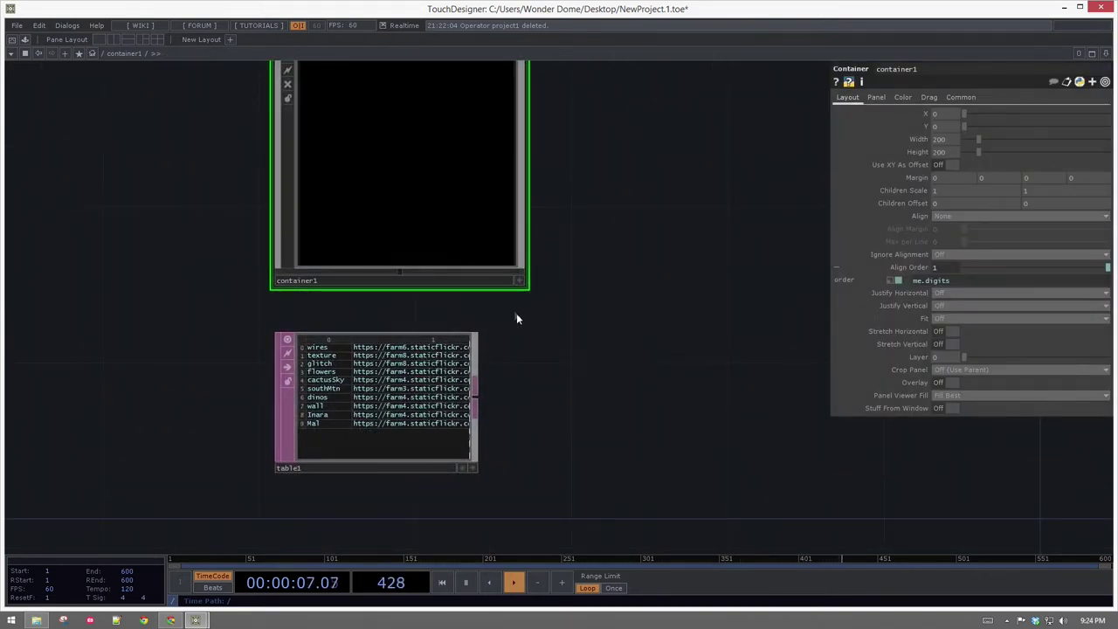
pyautogui.moveTo(517, 314); pyautogui.dragTo(539, 419)
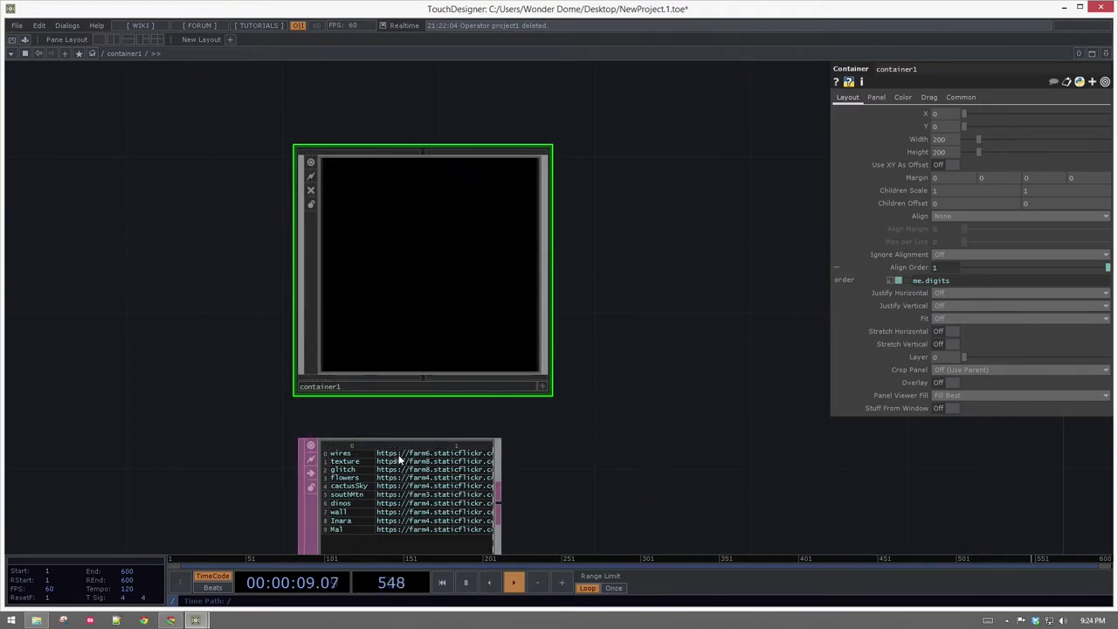
pyautogui.scroll(3, 391, 263)
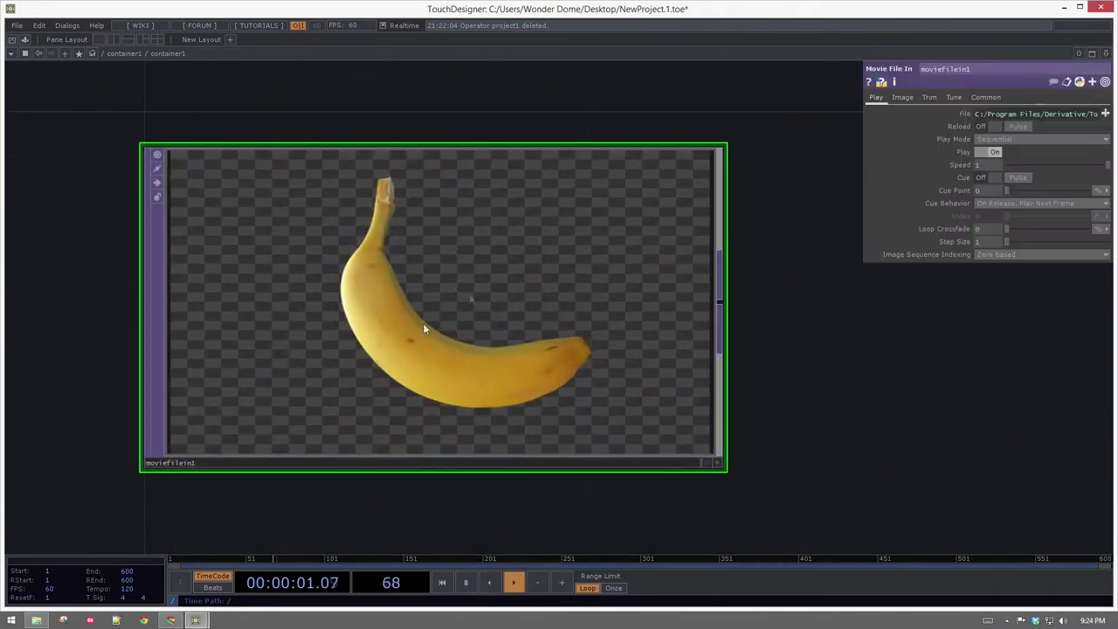
pyautogui.scroll(-2, 425, 324)
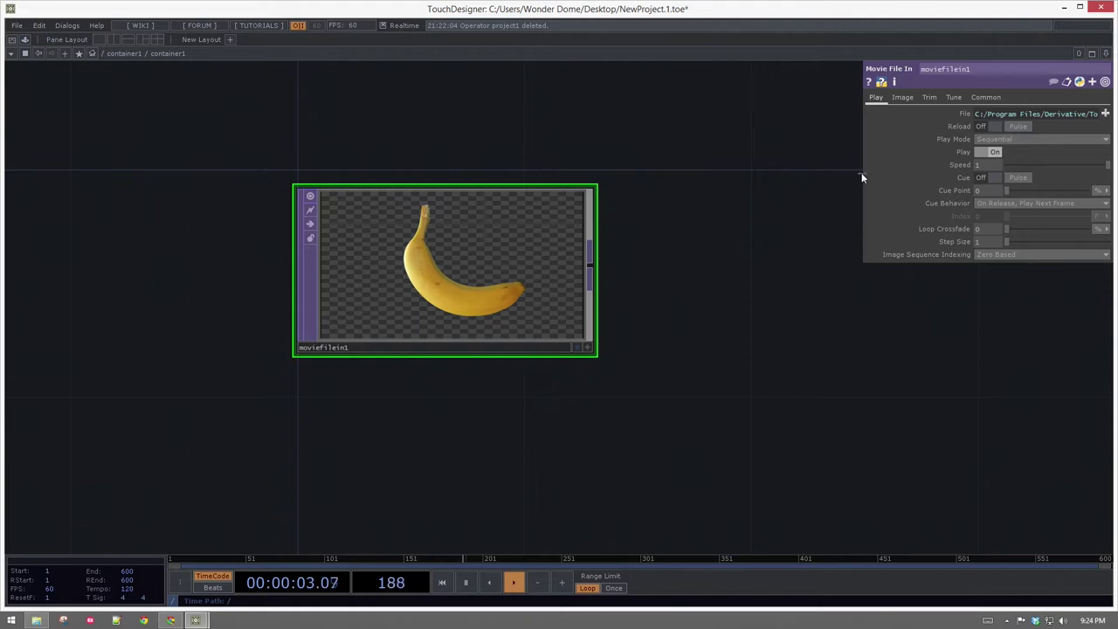
# Step: Replace the Movie File In TOP's File expression with op('../table1')
pyautogui.moveTo(861, 172); pyautogui.dragTo(691, 175)
pyautogui.click(794, 114)
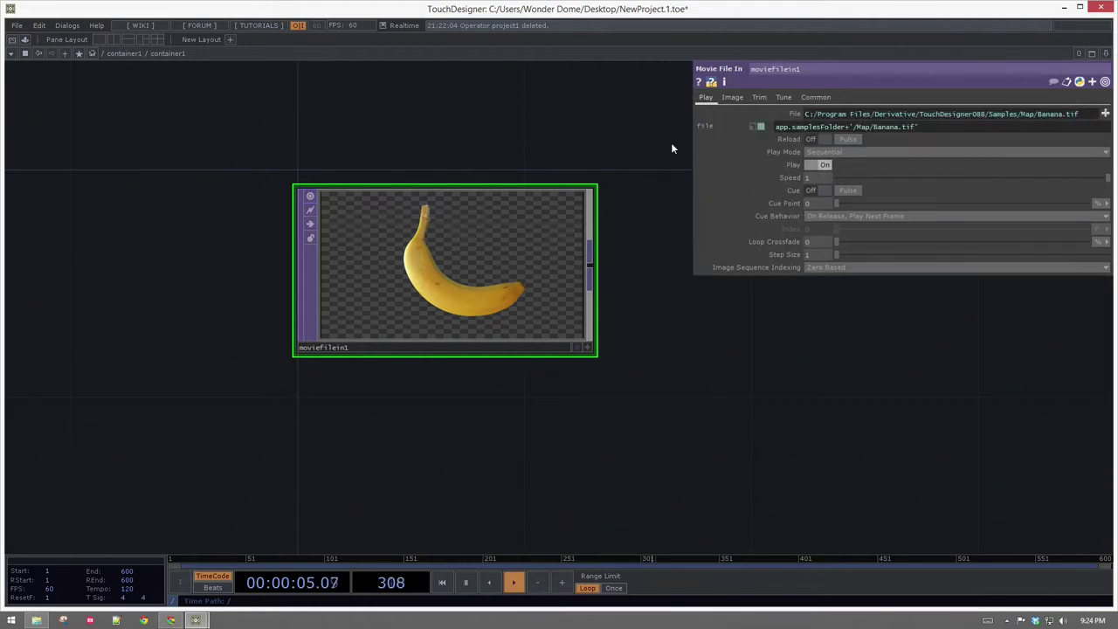
pyautogui.moveTo(957, 126); pyautogui.dragTo(692, 144)
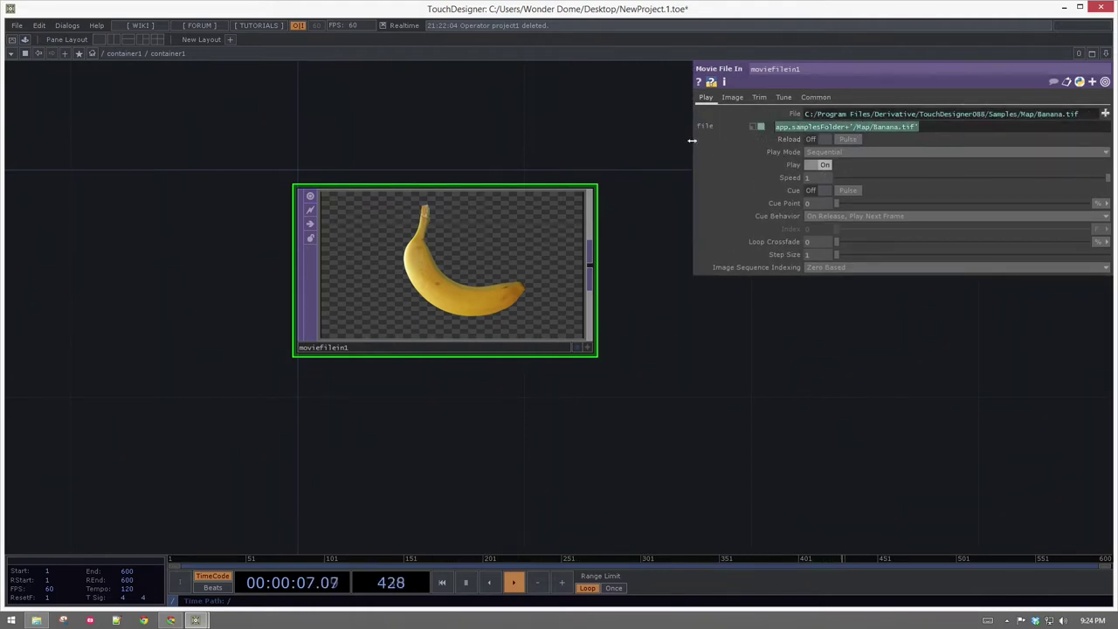
pyautogui.press('BackSpace')
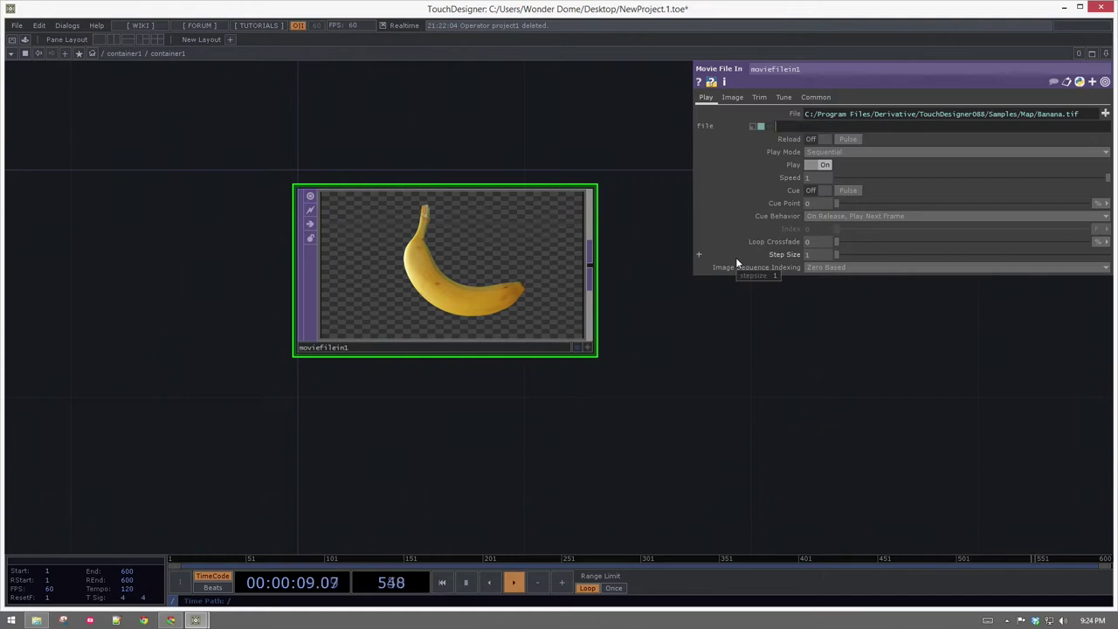
pyautogui.write("op('')")
pyautogui.write('../')
pyautogui.write('table1')
pyautogui.click(346, 421)
# Step: In the parent container, connect a Null DAT to the Table DAT's output and move the nested container above it
pyautogui.press('u')
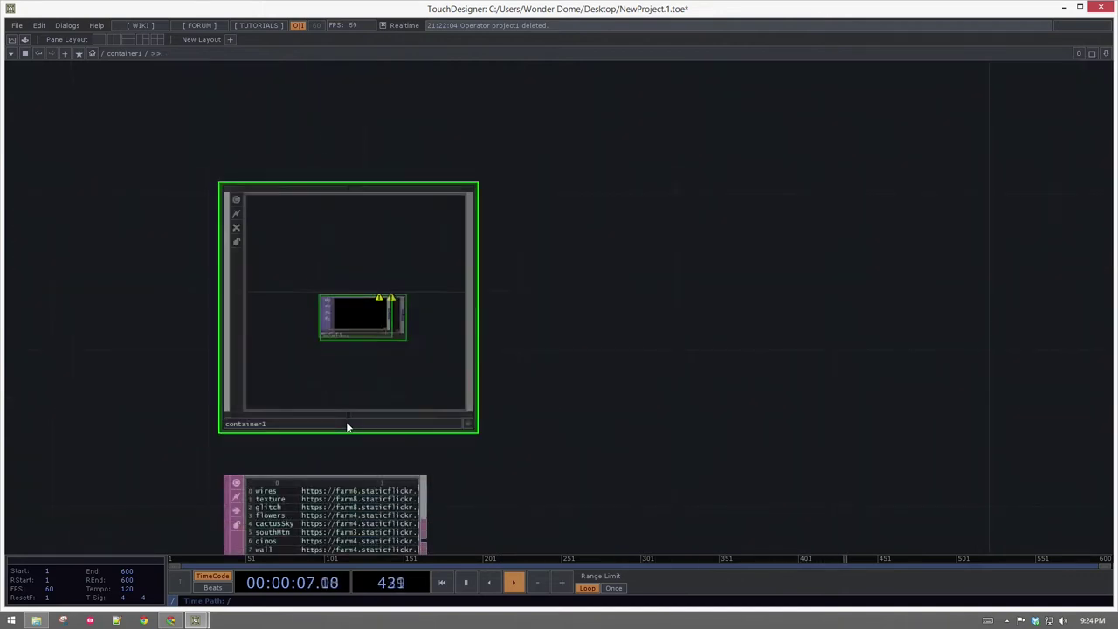
pyautogui.moveTo(104, 467); pyautogui.dragTo(124, 320)
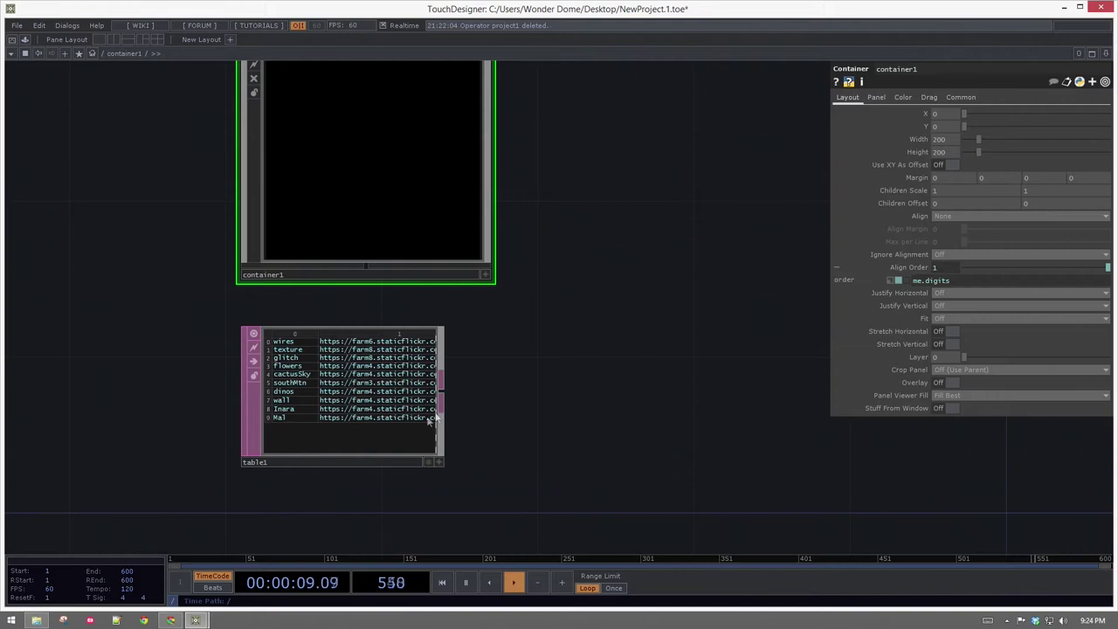
pyautogui.rightClick(440, 390)
pyautogui.write('null')
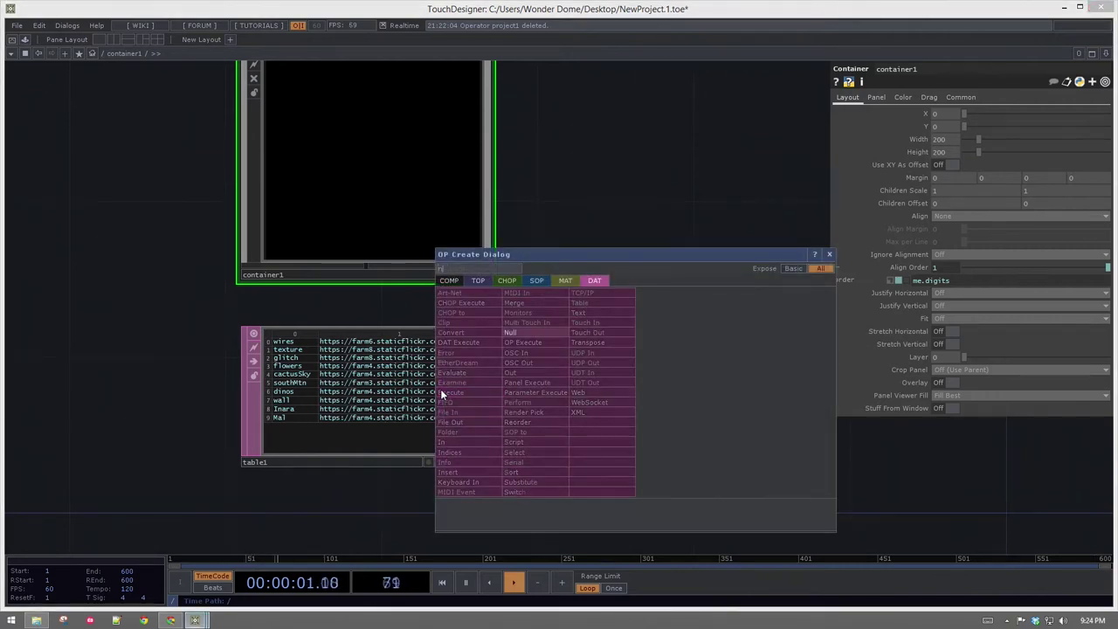
pyautogui.click(510, 332)
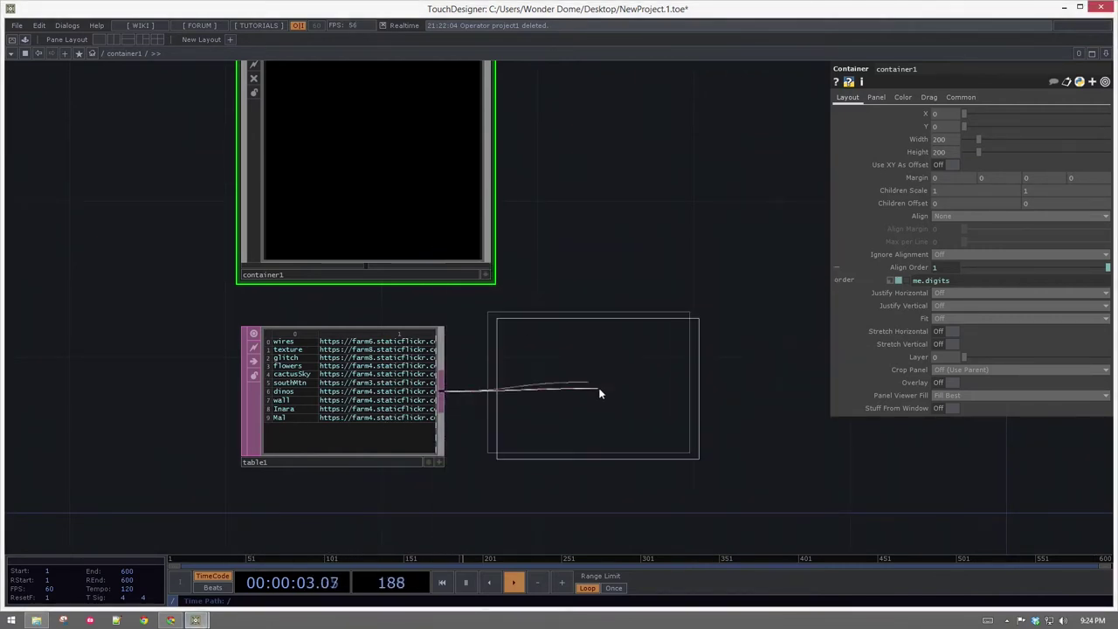
pyautogui.click(595, 395)
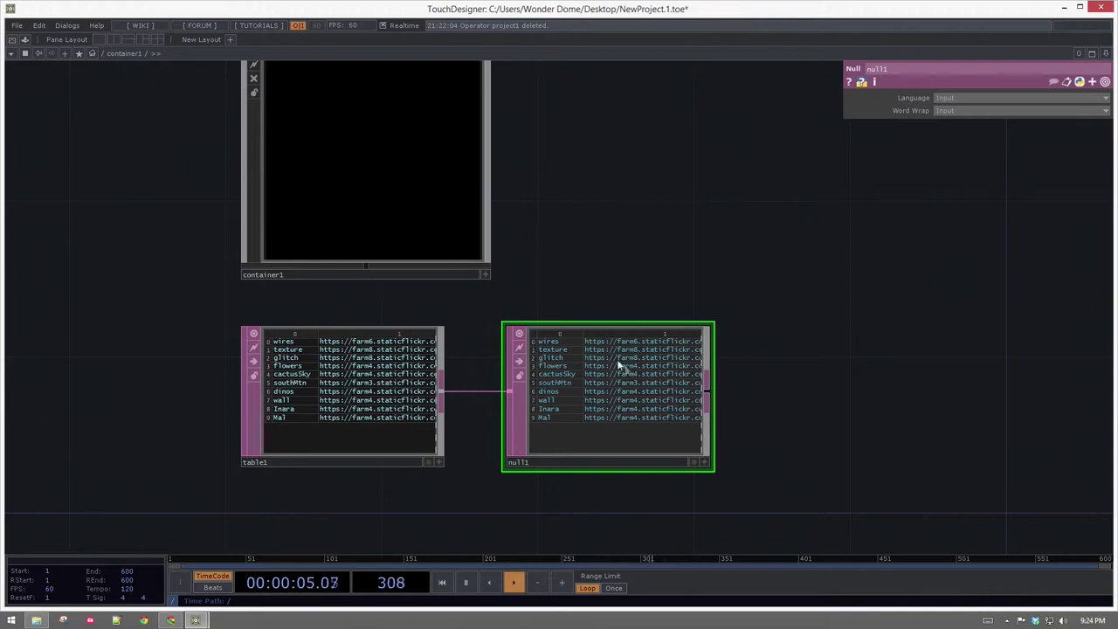
pyautogui.moveTo(401, 181); pyautogui.dragTo(612, 178)
# Step: Change the Movie File In TOP's File expression to op('../null1')[me.parent().digits - 1]
pyautogui.moveTo(791, 374); pyautogui.dragTo(699, 442)
pyautogui.moveTo(512, 260); pyautogui.dragTo(558, 264, button='middle')
pyautogui.press('p')
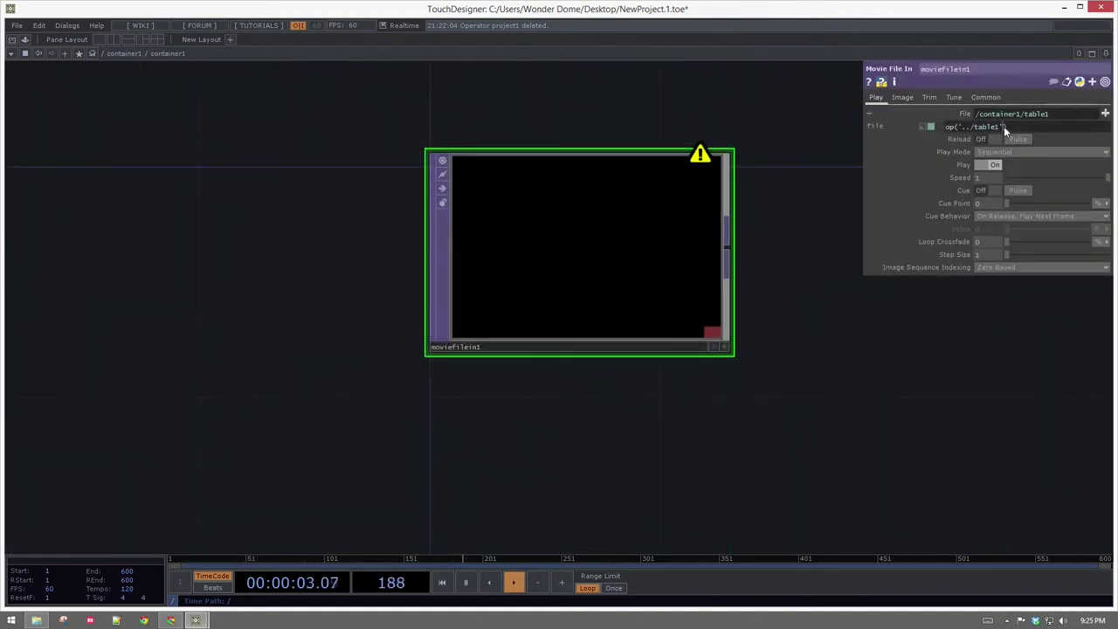
pyautogui.press('BackSpace')
pyautogui.press('BackSpace')
pyautogui.press('BackSpace')
pyautogui.press('BackSpace')
pyautogui.press('BackSpace')
pyautogui.press('BackSpace')
pyautogui.write('m')
pyautogui.write('ull1')
pyautogui.write('me')
pyautogui.write('me.parent')
pyautogui.write('().')
pyautogui.write('digits')
pyautogui.write(' - 1')
# Step: Extend the File expression to op('../null1')[ me.parent().digits - 1 , 1 ] and enlarge the Movie File In node
pyautogui.click(1008, 125)
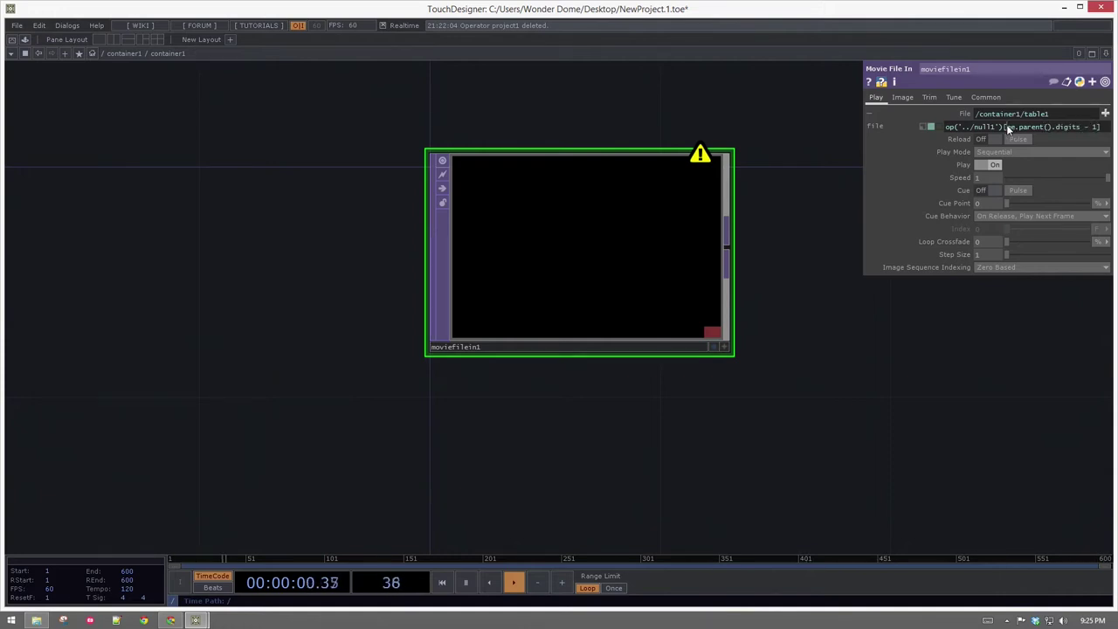
pyautogui.click(1102, 129)
pyautogui.moveTo(864, 174); pyautogui.dragTo(729, 174)
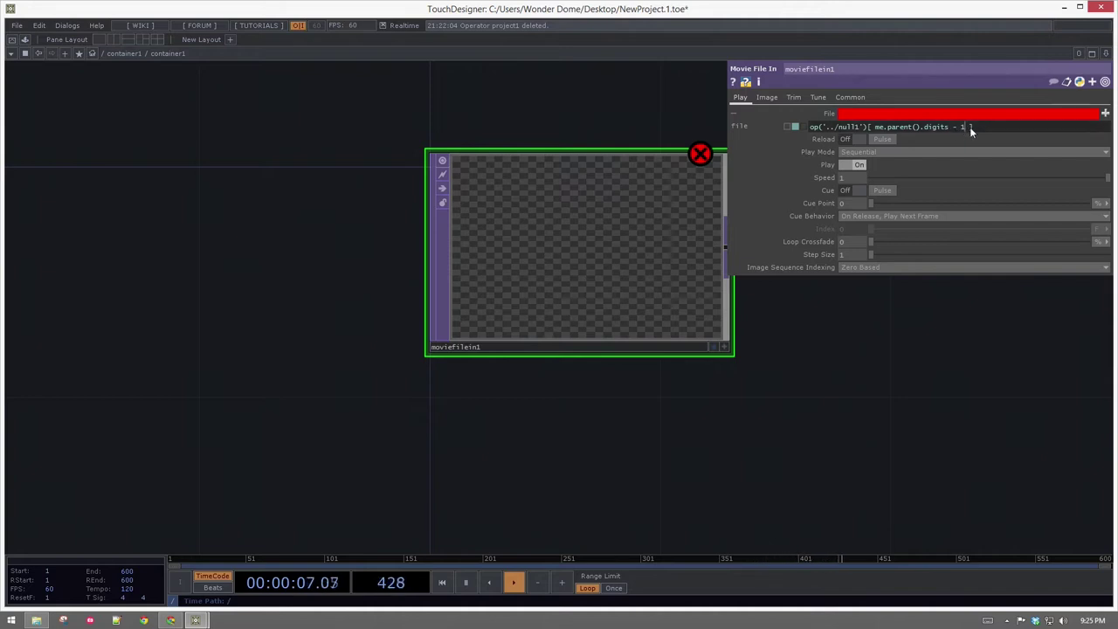
pyautogui.write(', 1')
pyautogui.click(832, 384)
pyautogui.moveTo(787, 374); pyautogui.dragTo(703, 377)
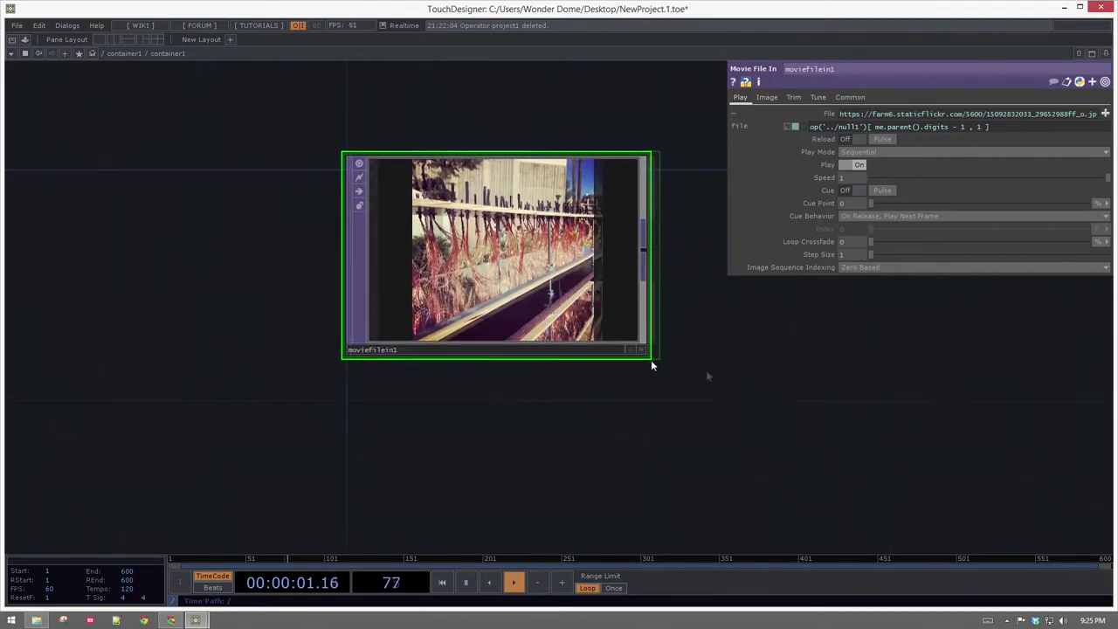
pyautogui.moveTo(641, 359); pyautogui.dragTo(637, 359)
pyautogui.moveTo(521, 261); pyautogui.dragTo(499, 328)
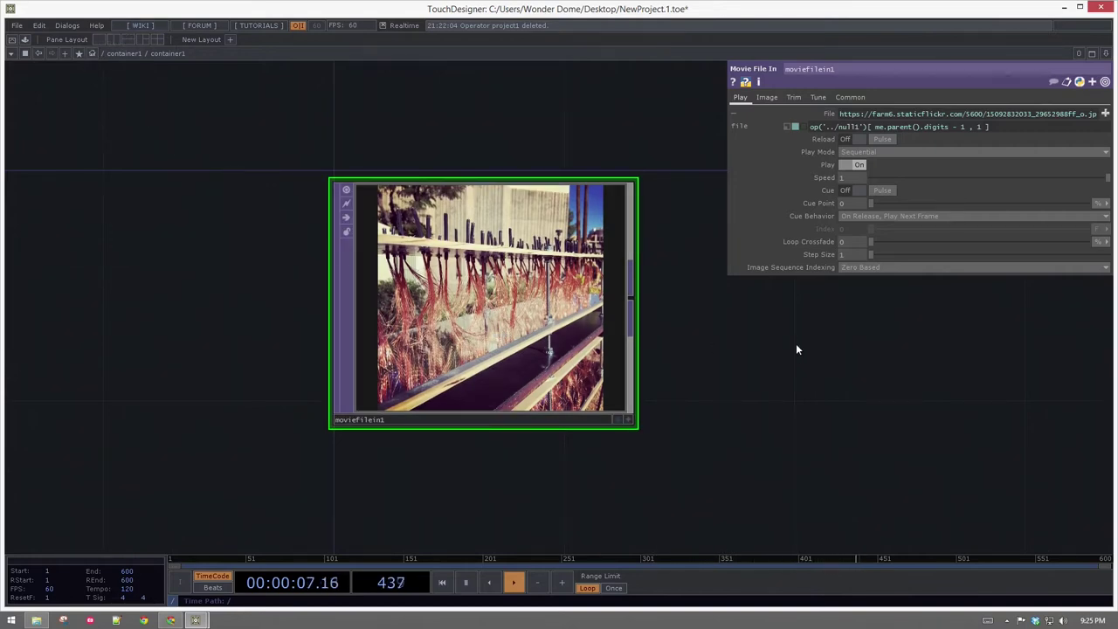
# Step: Split the workspace into two side-by-side panes and show the parent network's Null DAT next to the Movie File In TOP
pyautogui.click(114, 40)
pyautogui.moveTo(325, 303); pyautogui.dragTo(225, 287)
pyautogui.press('u')
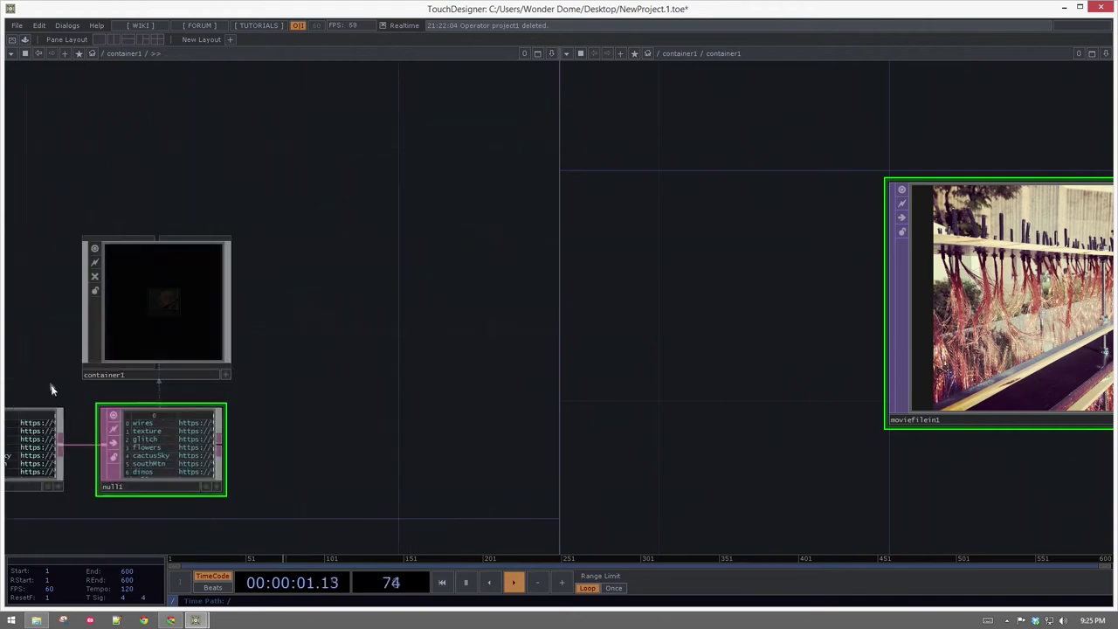
pyautogui.press('p')
pyautogui.moveTo(95, 408); pyautogui.dragTo(137, 324)
pyautogui.scroll(3, 248, 377)
pyautogui.moveTo(356, 299); pyautogui.dragTo(416, 317)
pyautogui.scroll(2, 209, 292)
# Step: Compare the Movie File In TOP's File address with the Null DAT's rows, and restore the single-pane layout
pyautogui.press('h')
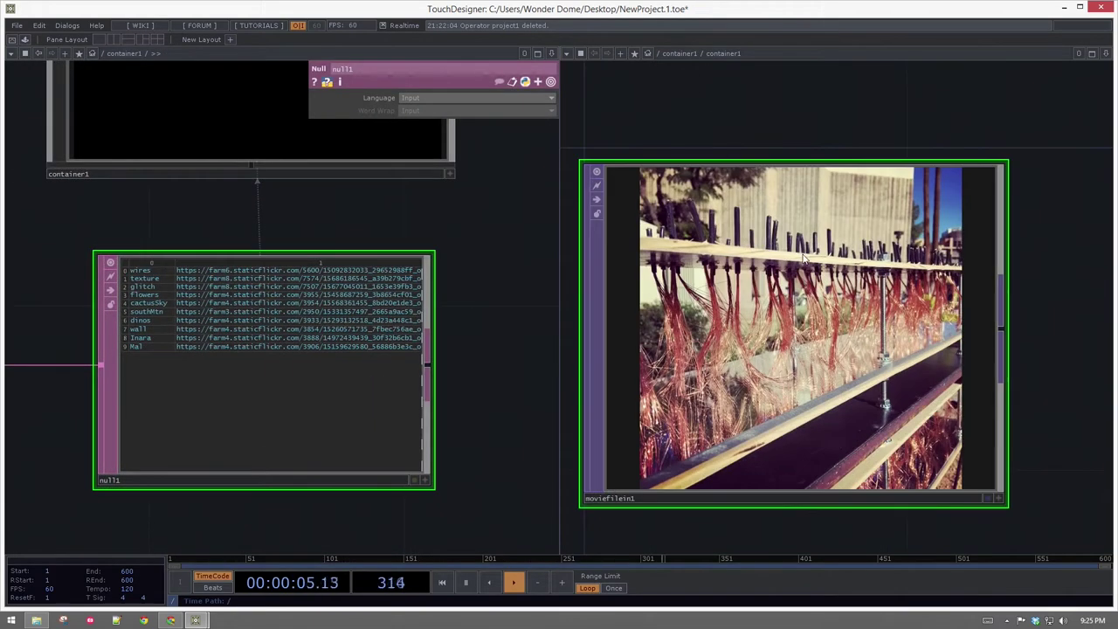
pyautogui.press('p')
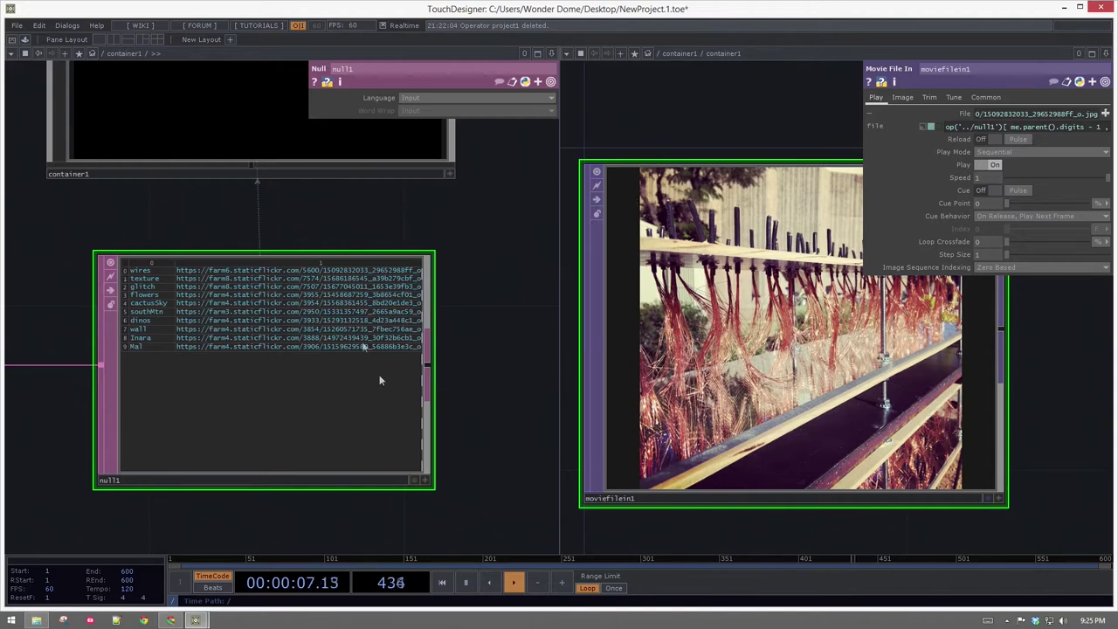
pyautogui.moveTo(863, 131); pyautogui.dragTo(686, 133)
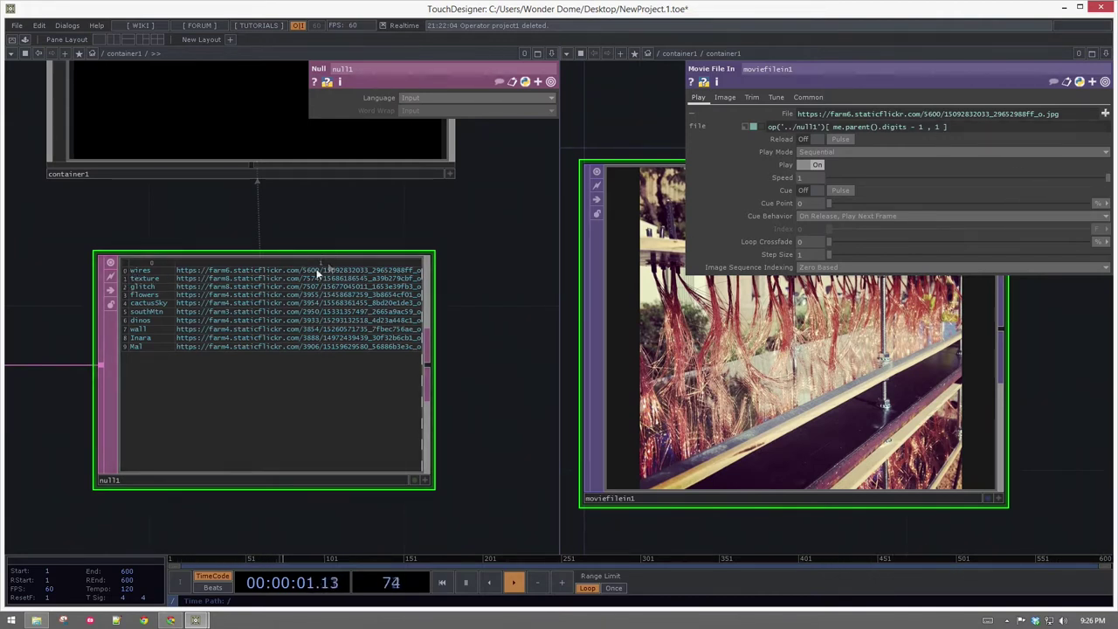
pyautogui.scroll(-5, 466, 356)
pyautogui.moveTo(439, 428); pyautogui.dragTo(294, 407)
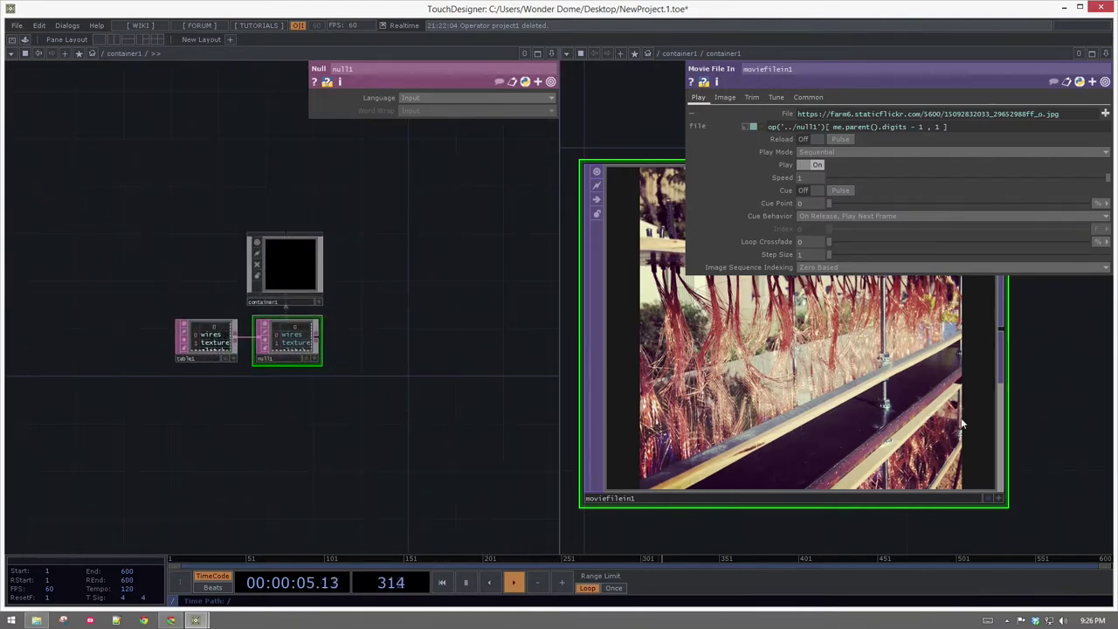
pyautogui.click(99, 40)
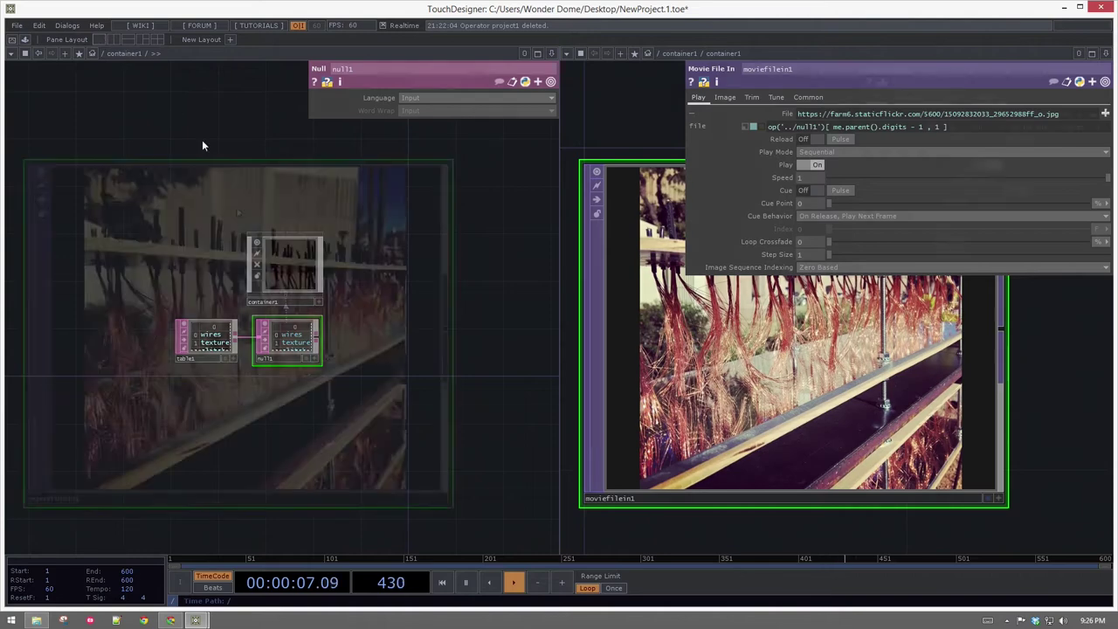
# Step: Add a Null TOP fed by the Movie File In TOP, leaving wide space between the two nodes
pyautogui.scroll(-5, 668, 320)
pyautogui.moveTo(594, 325); pyautogui.dragTo(399, 260)
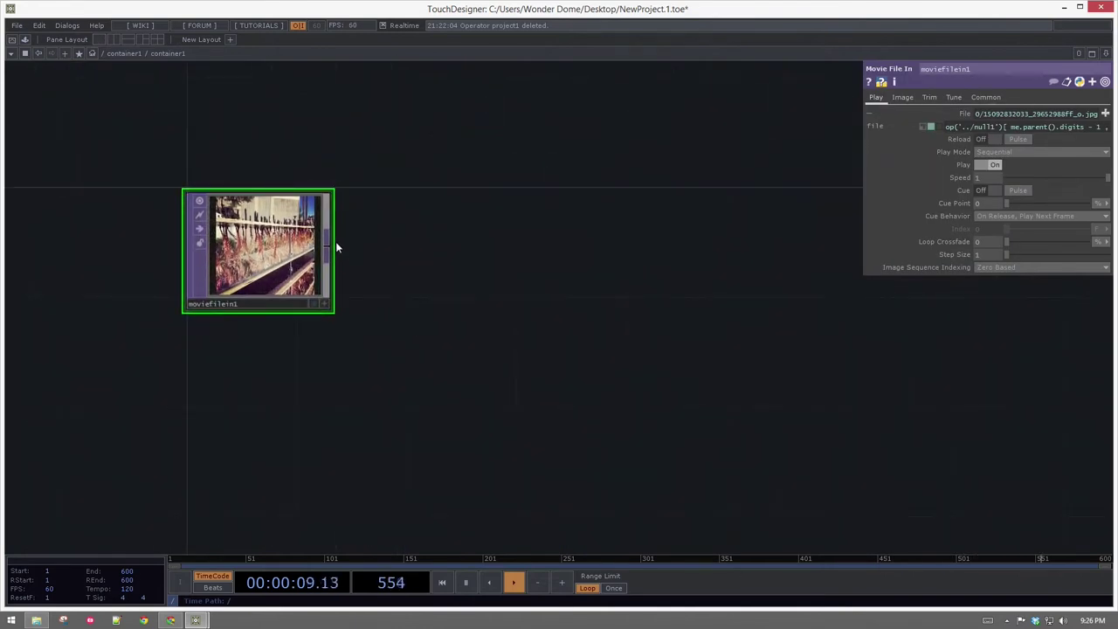
pyautogui.press('Tab')
pyautogui.write('nul')
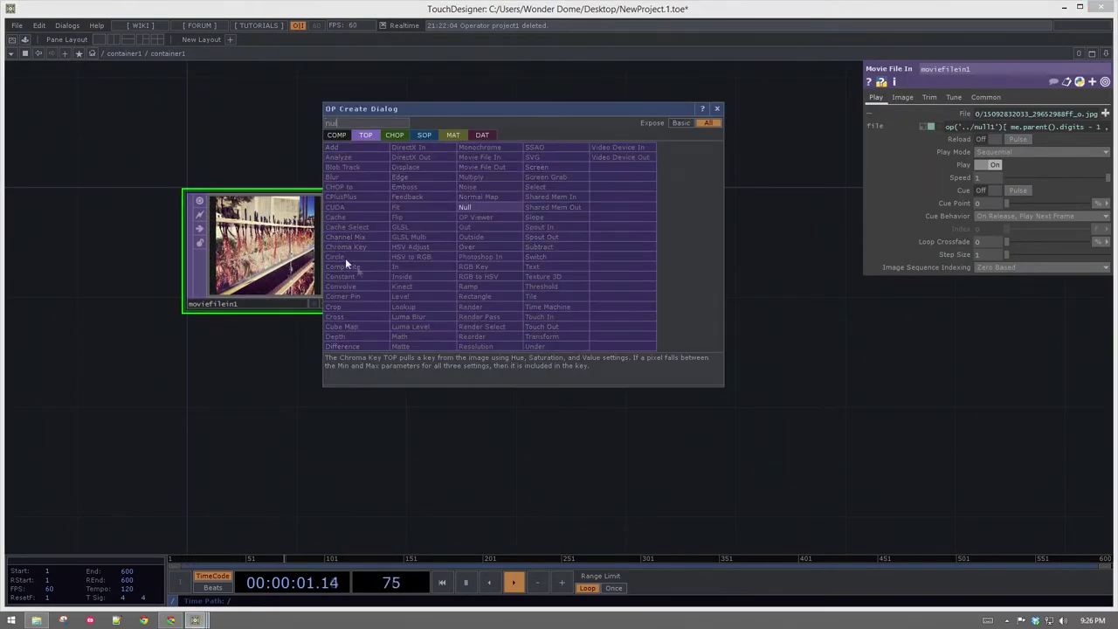
pyautogui.click(477, 208)
pyautogui.click(786, 245)
pyautogui.moveTo(509, 343); pyautogui.dragTo(293, 365)
pyautogui.moveTo(573, 272); pyautogui.dragTo(693, 284)
pyautogui.moveTo(480, 225); pyautogui.dragTo(302, 397)
pyautogui.rightClick(196, 366)
pyautogui.click(190, 375)
pyautogui.rightClick(193, 370)
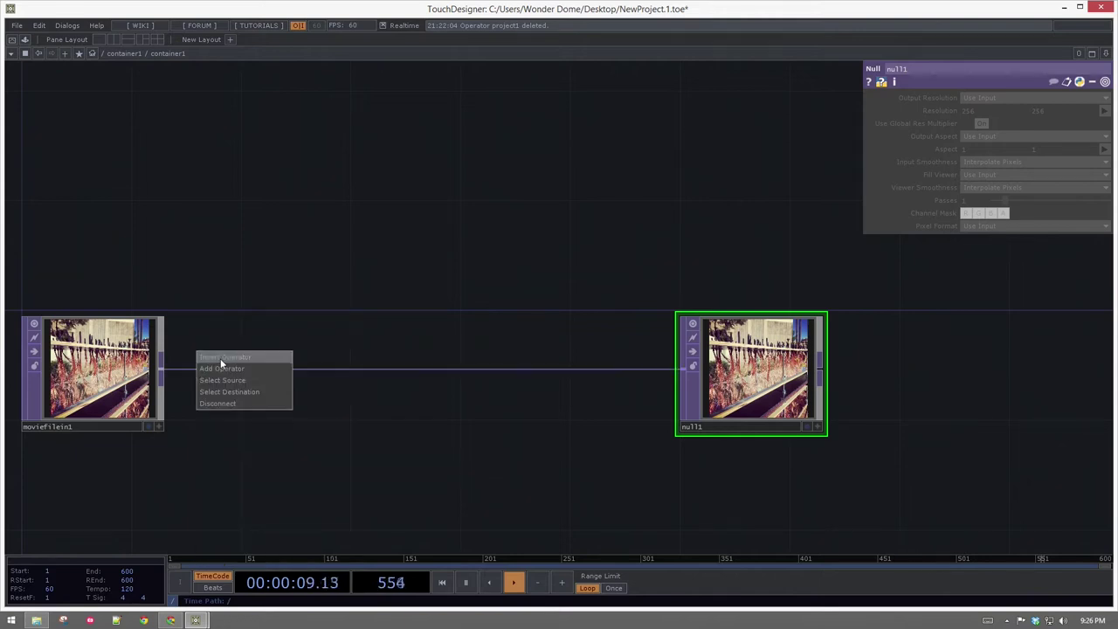
pyautogui.click(221, 357)
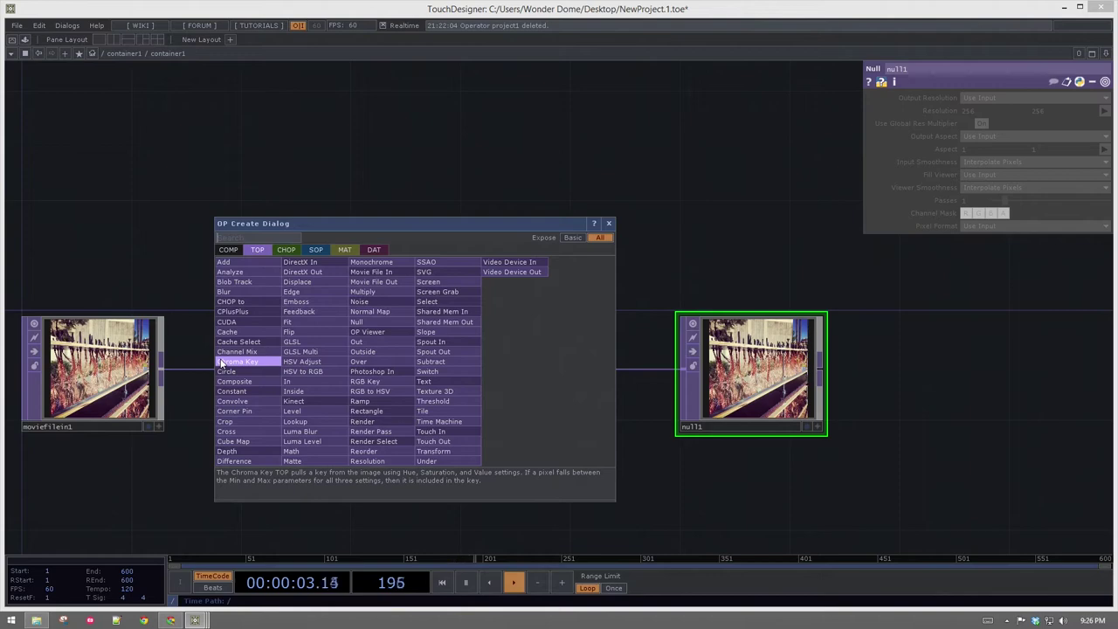
pyautogui.click(222, 363)
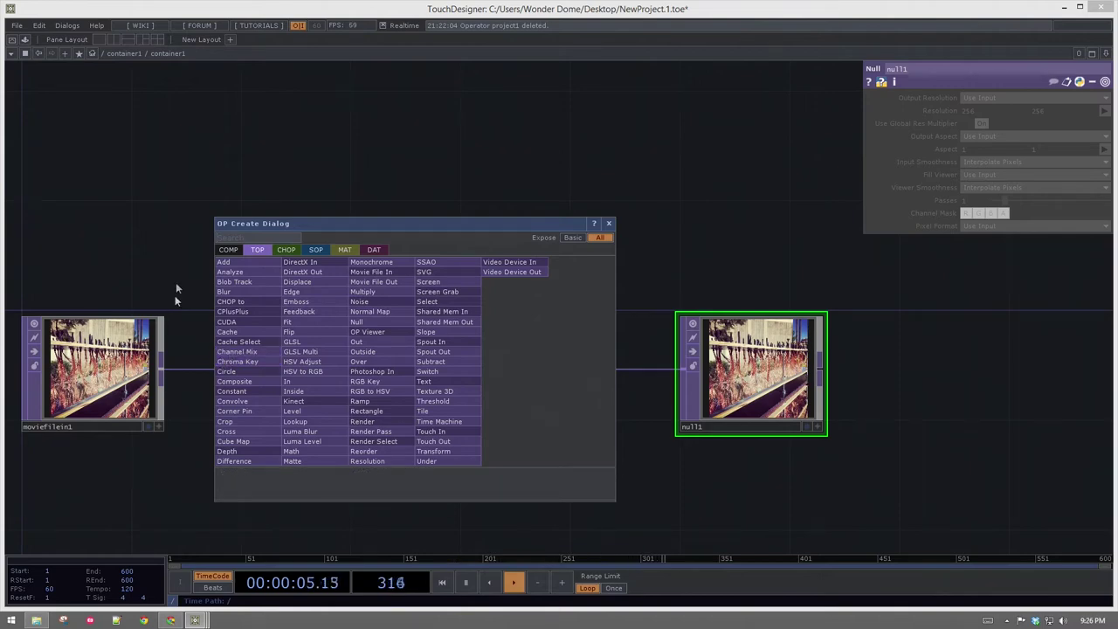
pyautogui.press('Escape')
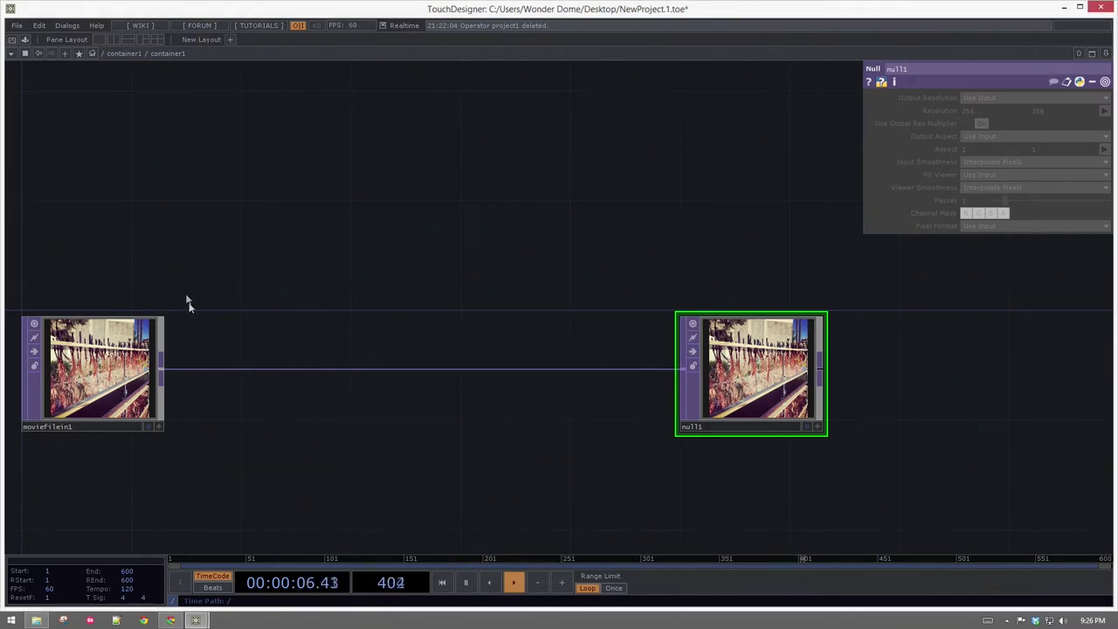
# Step: Branch a second Null TOP off the Movie File In TOP's output, place it above the existing Null, and name it disp
pyautogui.rightClick(164, 373)
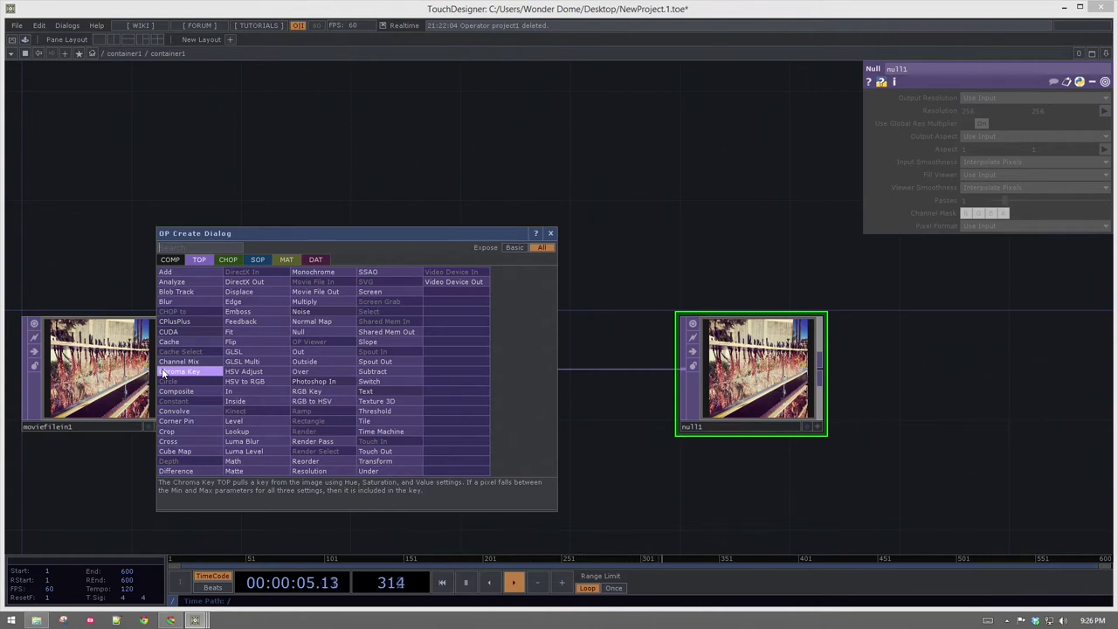
pyautogui.write('nul')
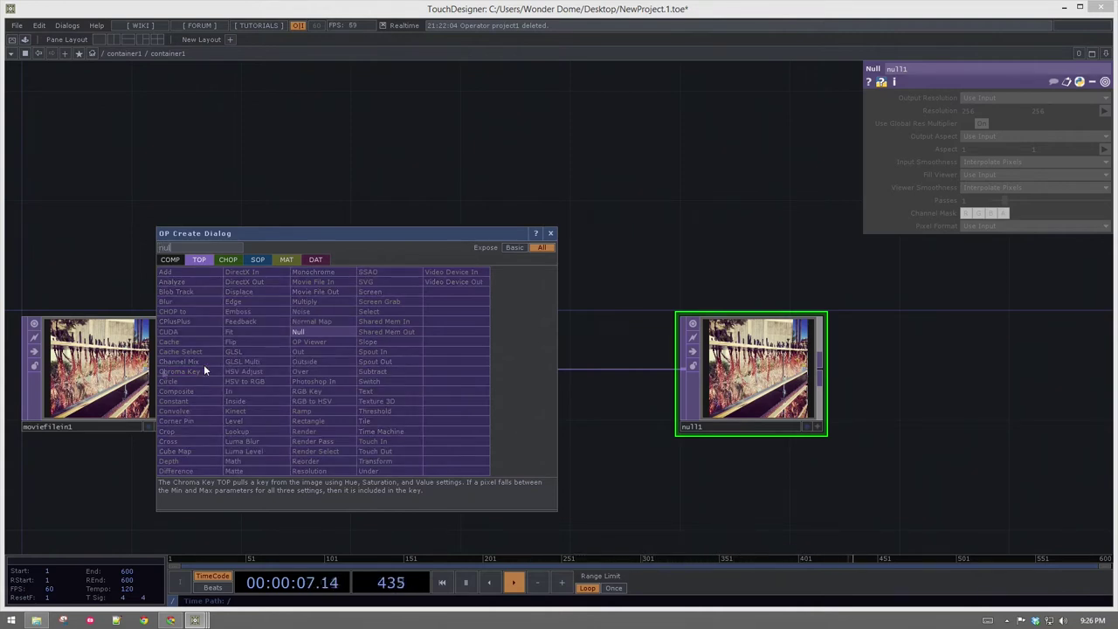
pyautogui.click(310, 332)
pyautogui.click(750, 234)
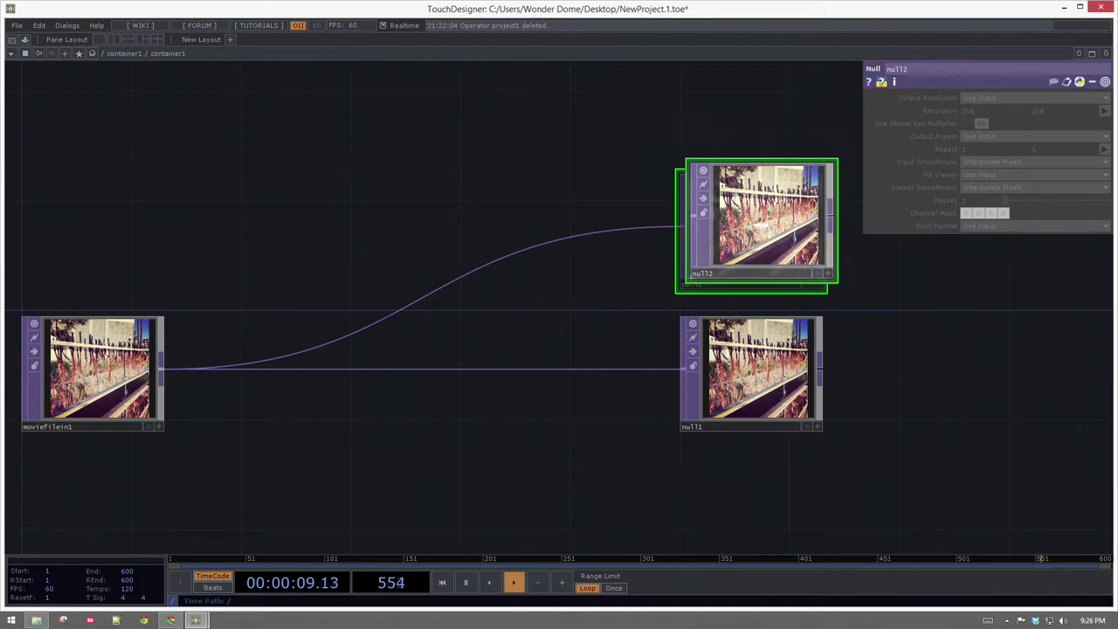
pyautogui.scroll(3, 769, 263)
pyautogui.write('disp')
pyautogui.press('Return')
pyautogui.scroll(-5, 463, 297)
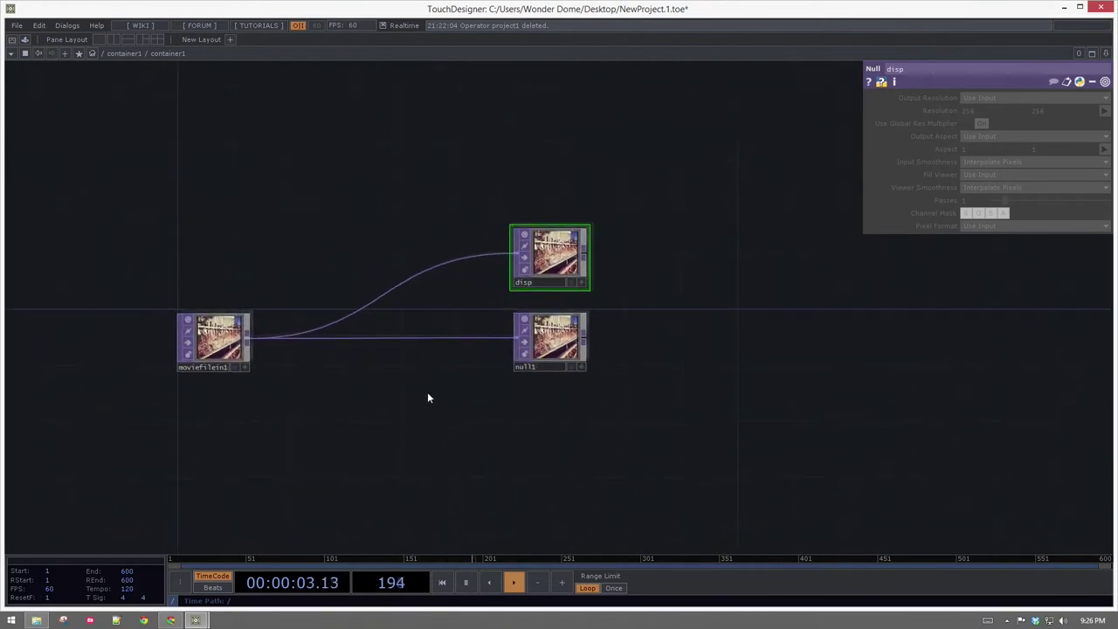
# Step: Add a Text TOP directly below the Movie File In TOP
pyautogui.scroll(2, 589, 292)
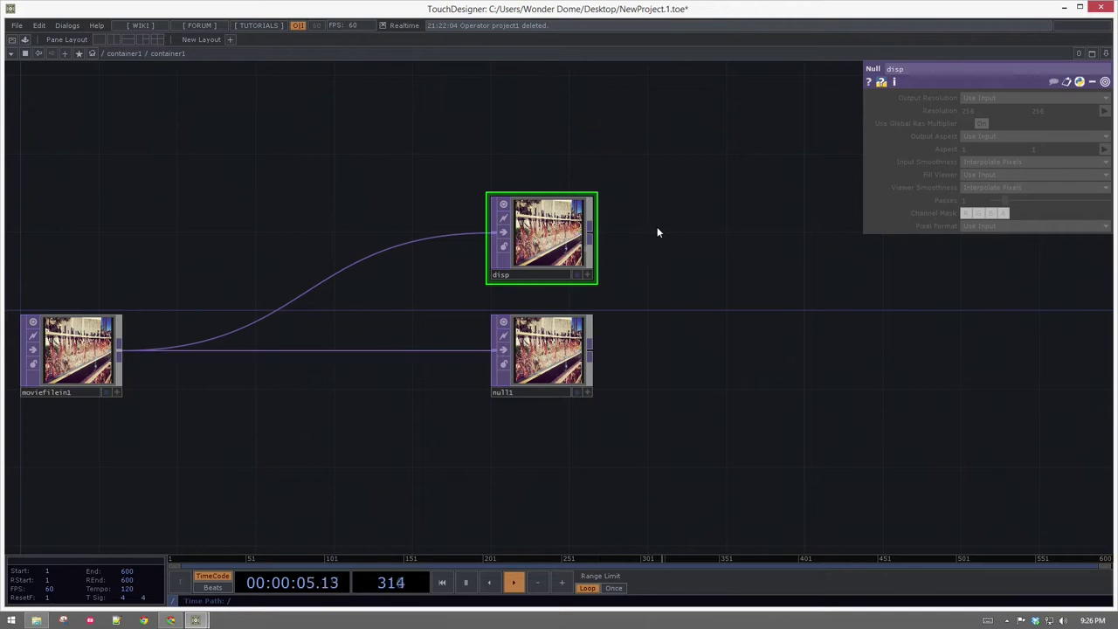
pyautogui.moveTo(407, 307); pyautogui.dragTo(499, 282)
pyautogui.moveTo(325, 408); pyautogui.dragTo(411, 353)
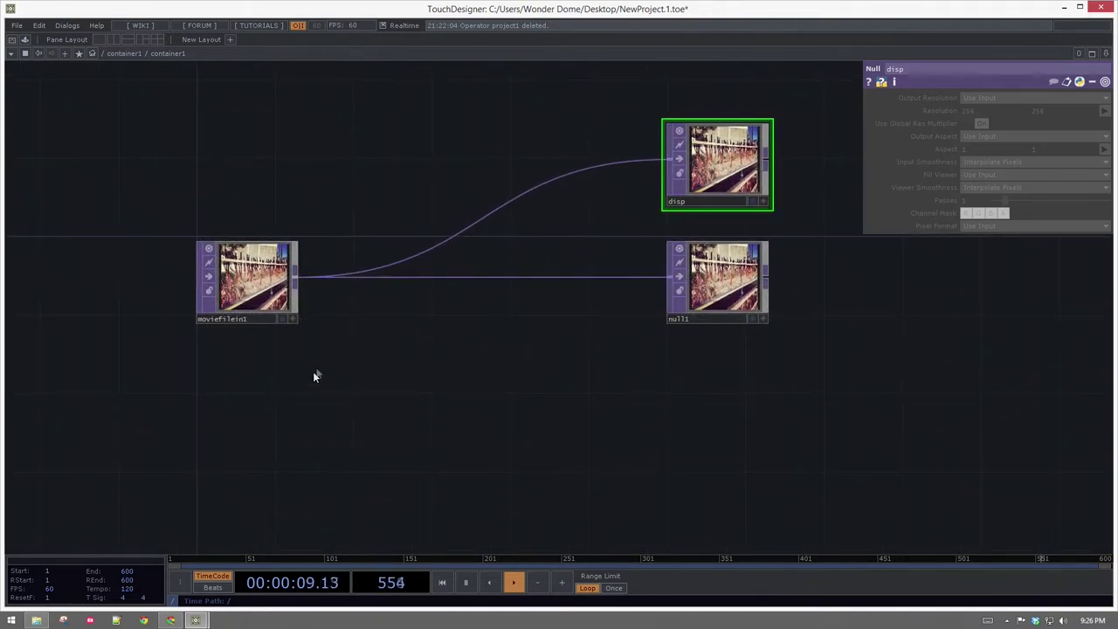
pyautogui.press('Tab')
pyautogui.click(284, 492)
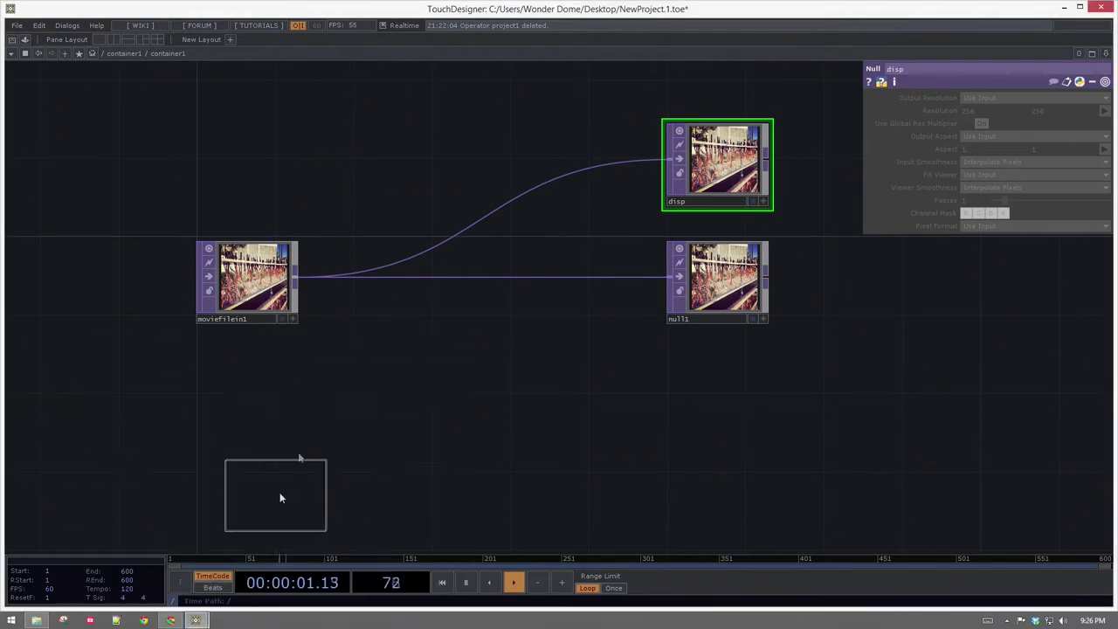
pyautogui.click(250, 373)
pyautogui.moveTo(232, 362); pyautogui.dragTo(298, 382)
# Step: Split the workspace into two side-by-side panes and show the parent network's Null DAT next to the Text TOP
pyautogui.press('u')
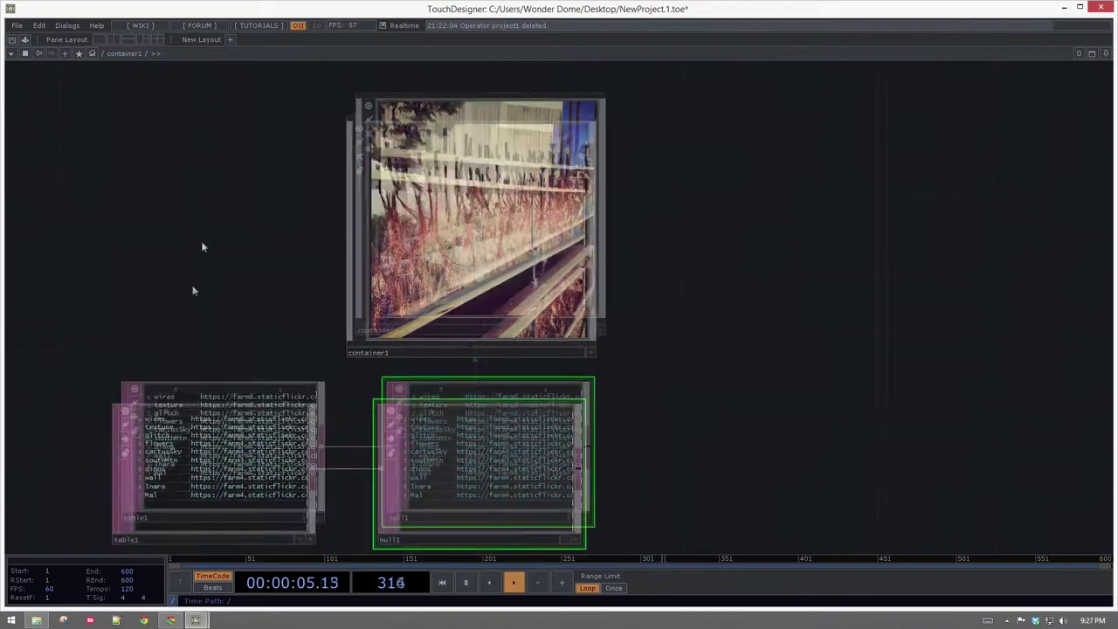
pyautogui.moveTo(755, 289); pyautogui.dragTo(701, 334)
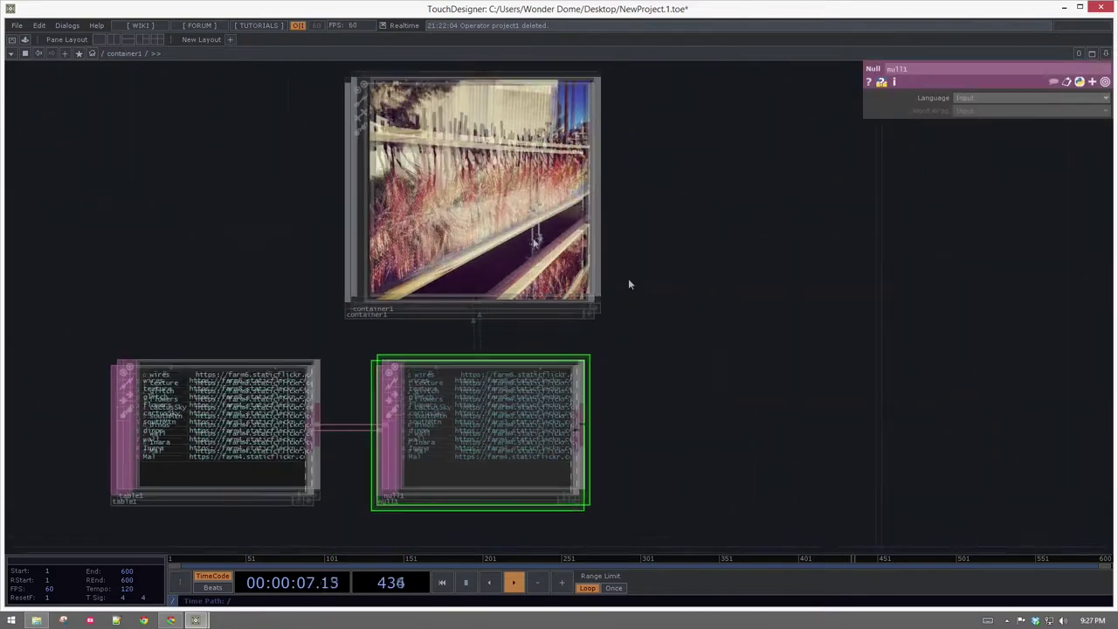
pyautogui.scroll(5, 451, 252)
pyautogui.moveTo(451, 253); pyautogui.dragTo(402, 367)
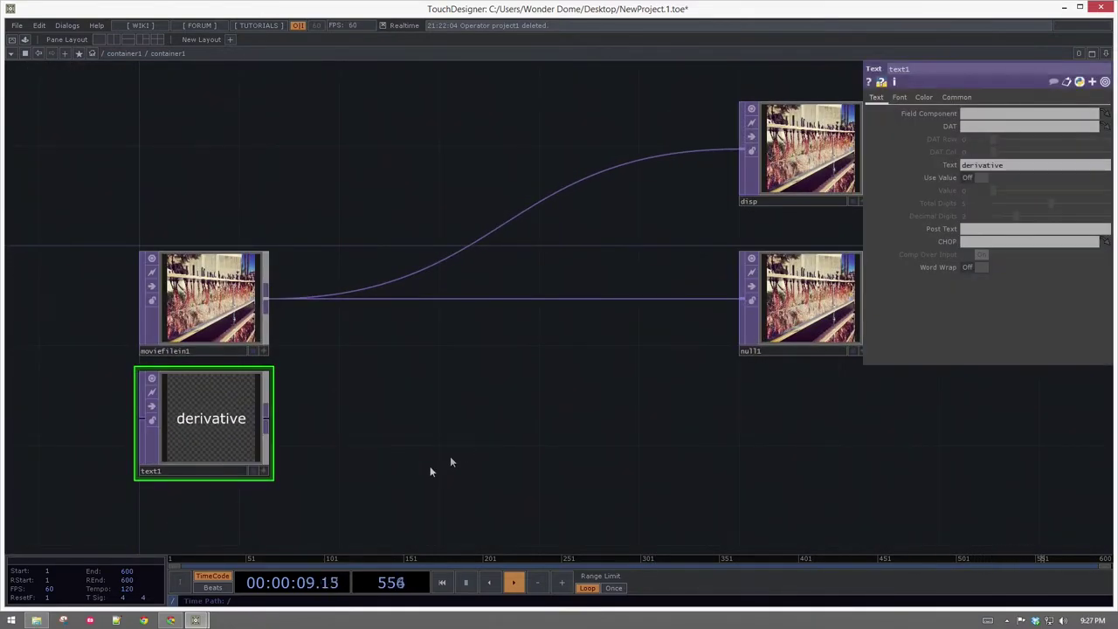
pyautogui.moveTo(477, 448); pyautogui.dragTo(632, 367)
pyautogui.click(114, 40)
pyautogui.moveTo(424, 475); pyautogui.dragTo(229, 463)
pyautogui.moveTo(870, 444); pyautogui.dragTo(761, 423)
pyautogui.scroll(-5, 761, 422)
pyautogui.moveTo(761, 423); pyautogui.dragTo(760, 421, button='middle')
pyautogui.moveTo(599, 360); pyautogui.dragTo(565, 138)
pyautogui.moveTo(792, 311); pyautogui.dragTo(809, 323, button='middle')
# Step: Reference the parent network's Null DAT in the Text TOP's DAT parameter by relative path ../null1, and clear the default Text value
pyautogui.moveTo(808, 323); pyautogui.dragTo(437, 126)
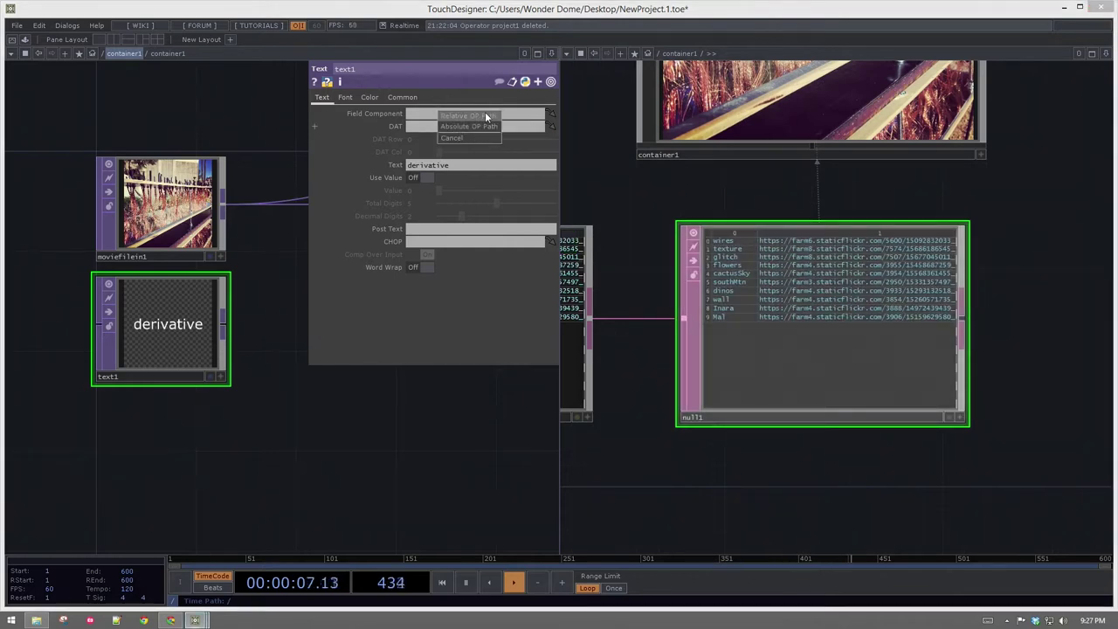
pyautogui.click(483, 114)
pyautogui.moveTo(453, 165); pyautogui.dragTo(320, 178)
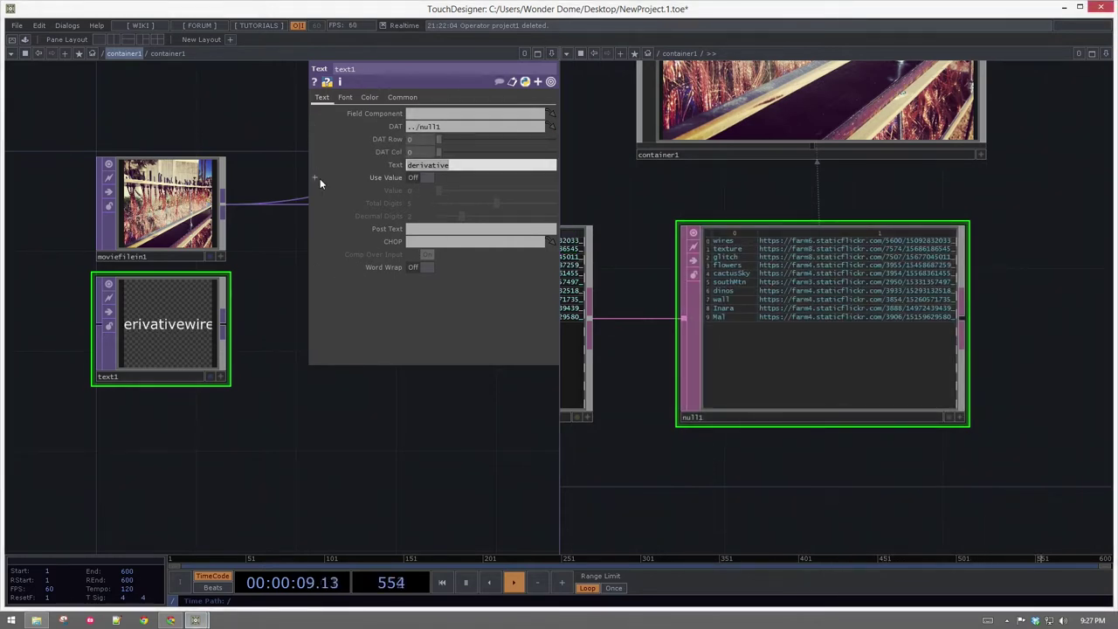
pyautogui.press('BackSpace')
pyautogui.press('Return')
# Step: Set the Text TOP's DAT Row to the expression me.parent().digits - 1
pyautogui.click(384, 138)
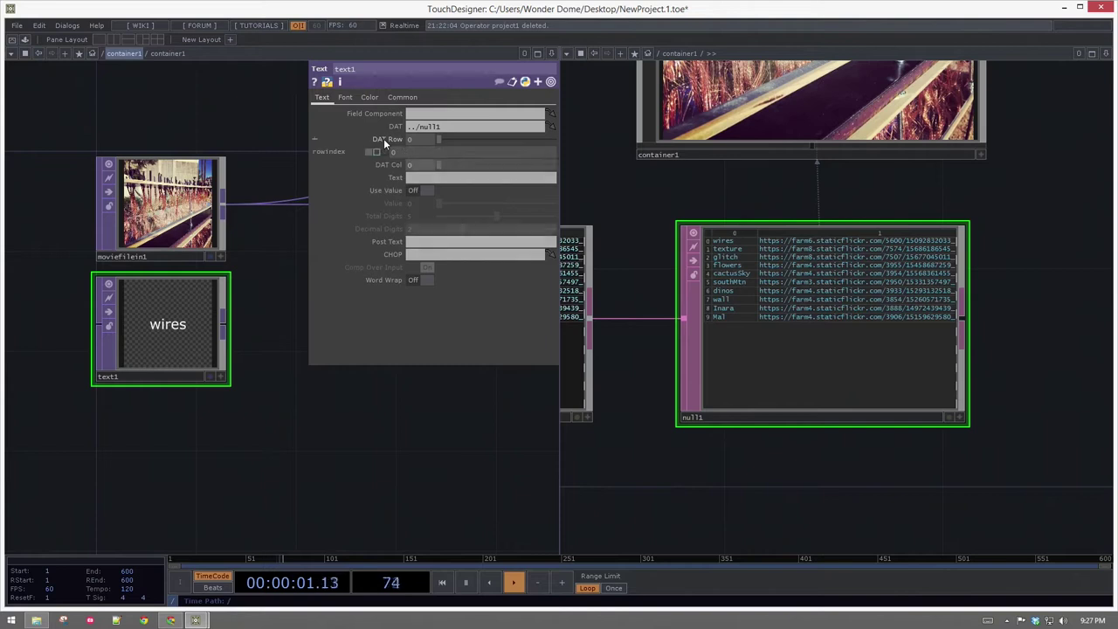
pyautogui.click(378, 154)
pyautogui.write('me.parent().')
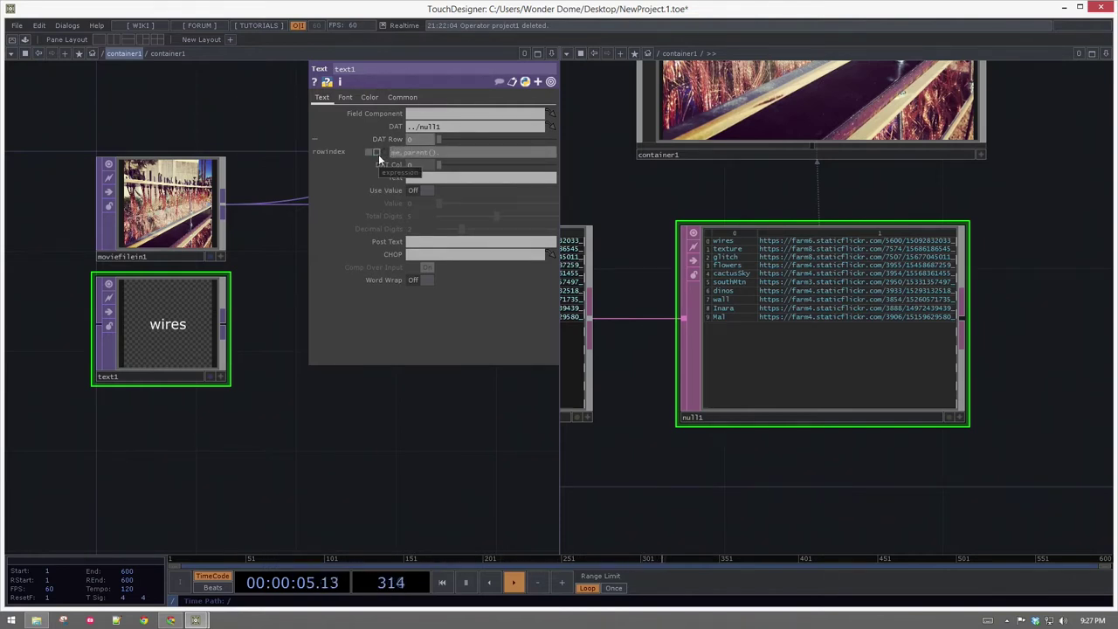
pyautogui.write('digits -')
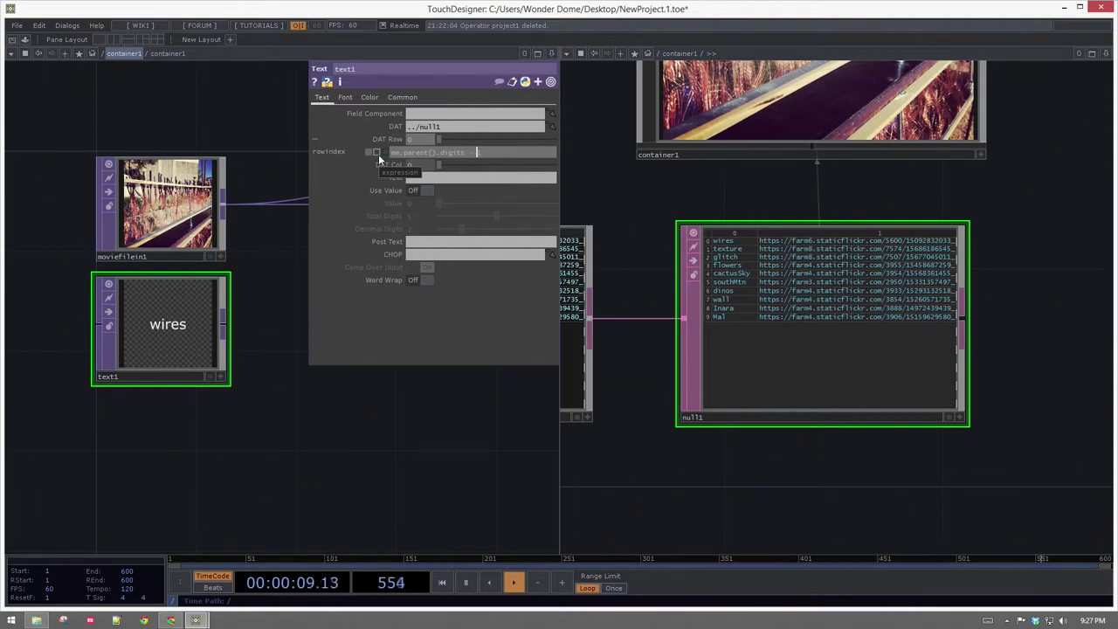
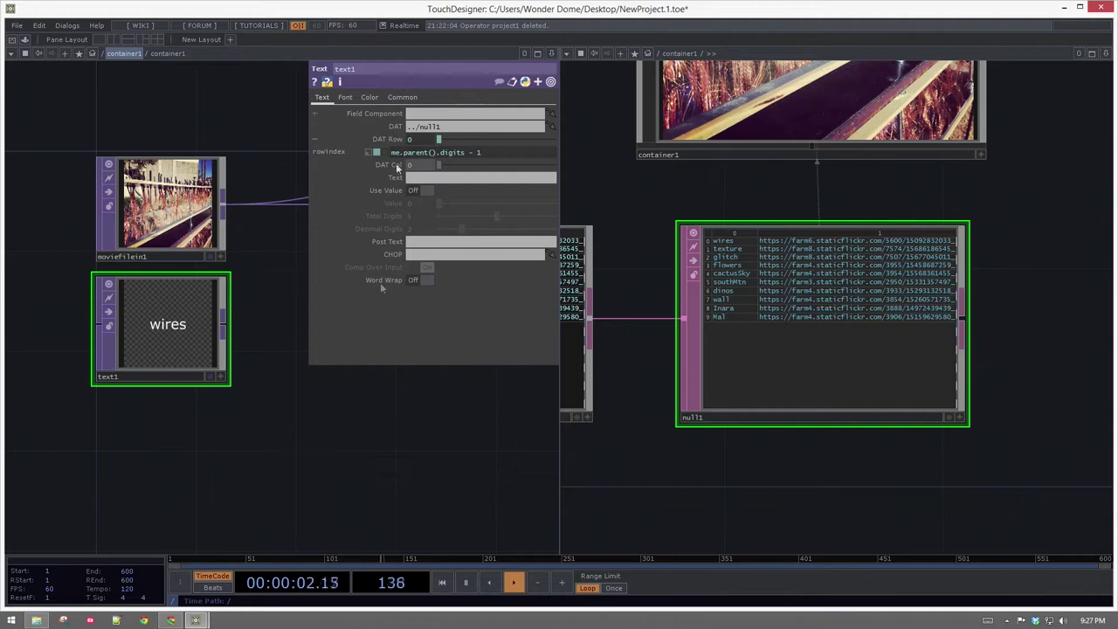
# Step: Examine how the image container is nested by viewing the root network and its parent network beside the Text TOP
pyautogui.moveTo(264, 288); pyautogui.dragTo(182, 382)
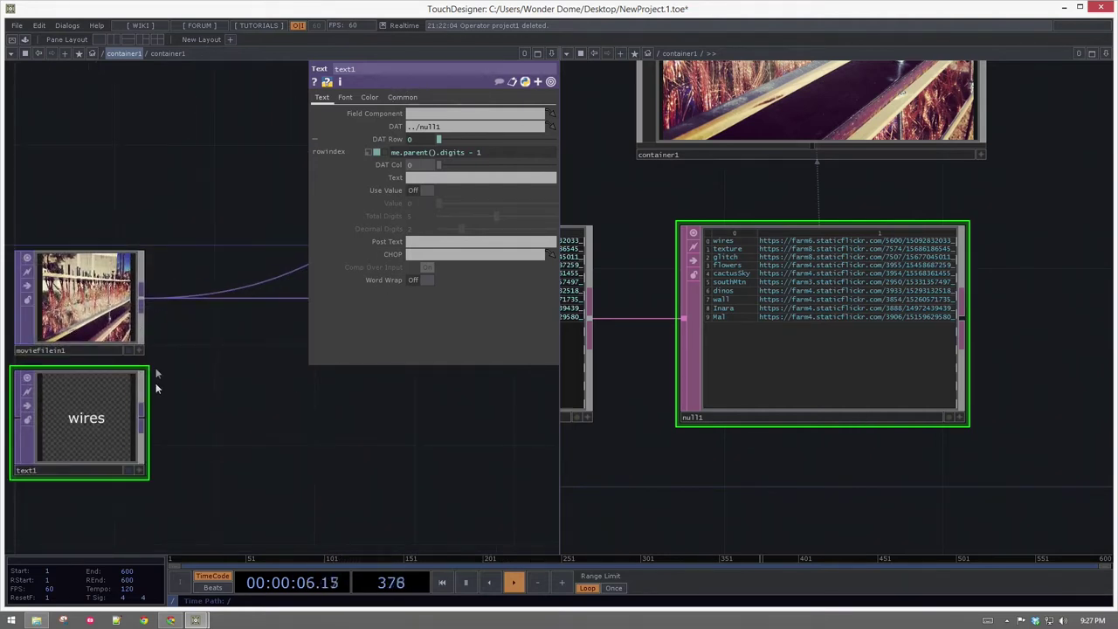
pyautogui.moveTo(728, 470); pyautogui.dragTo(655, 470)
pyautogui.scroll(-5, 656, 469)
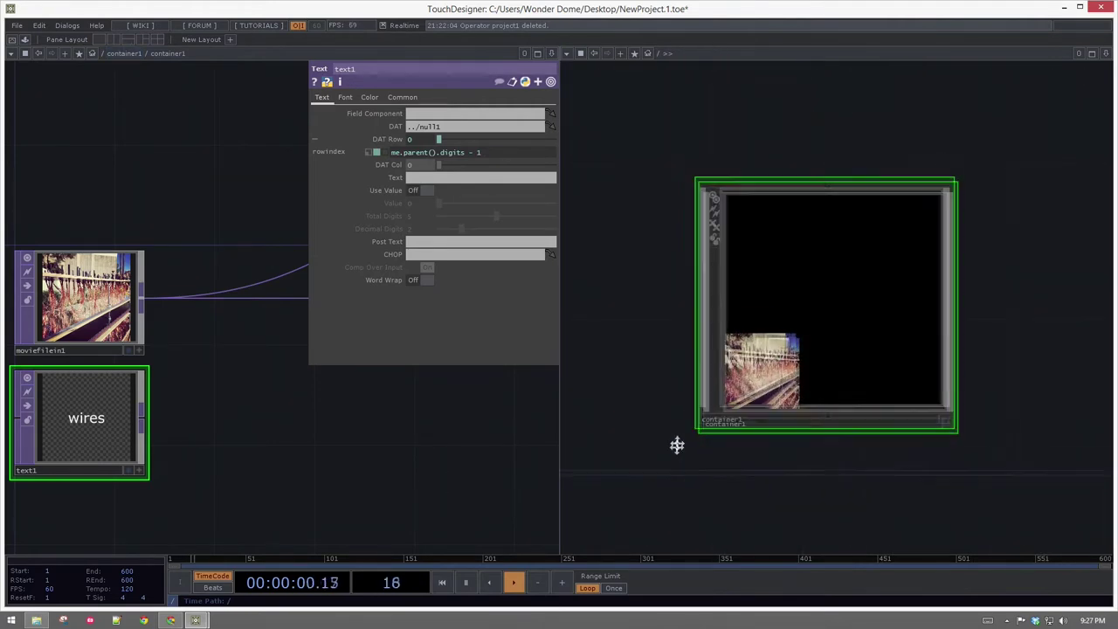
pyautogui.scroll(2, 758, 342)
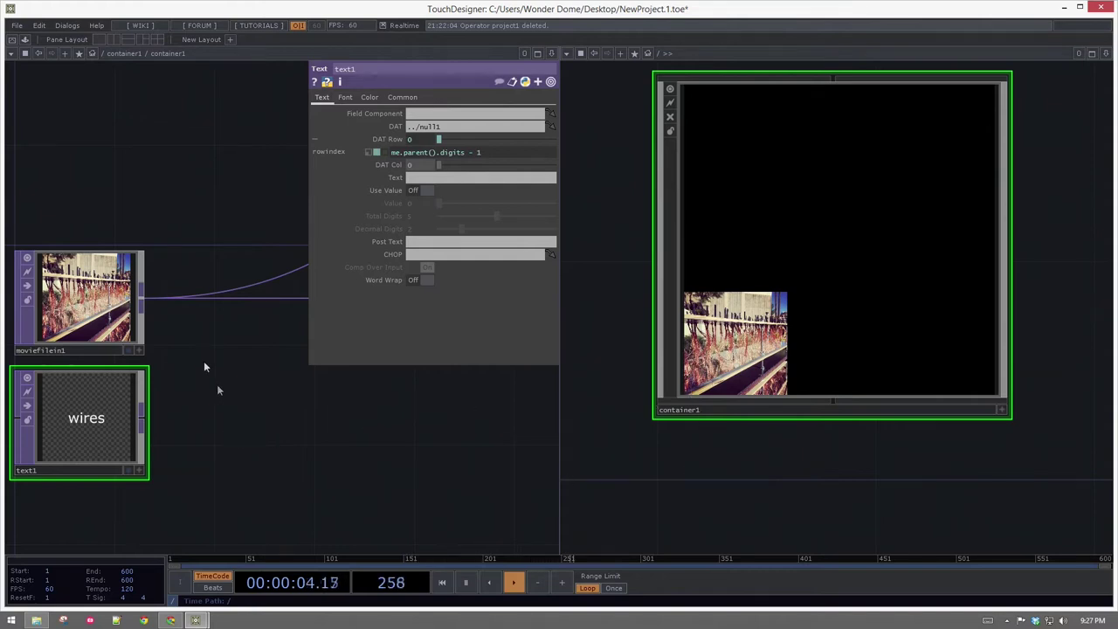
pyautogui.moveTo(406, 457); pyautogui.dragTo(356, 430)
pyautogui.scroll(-3, 357, 430)
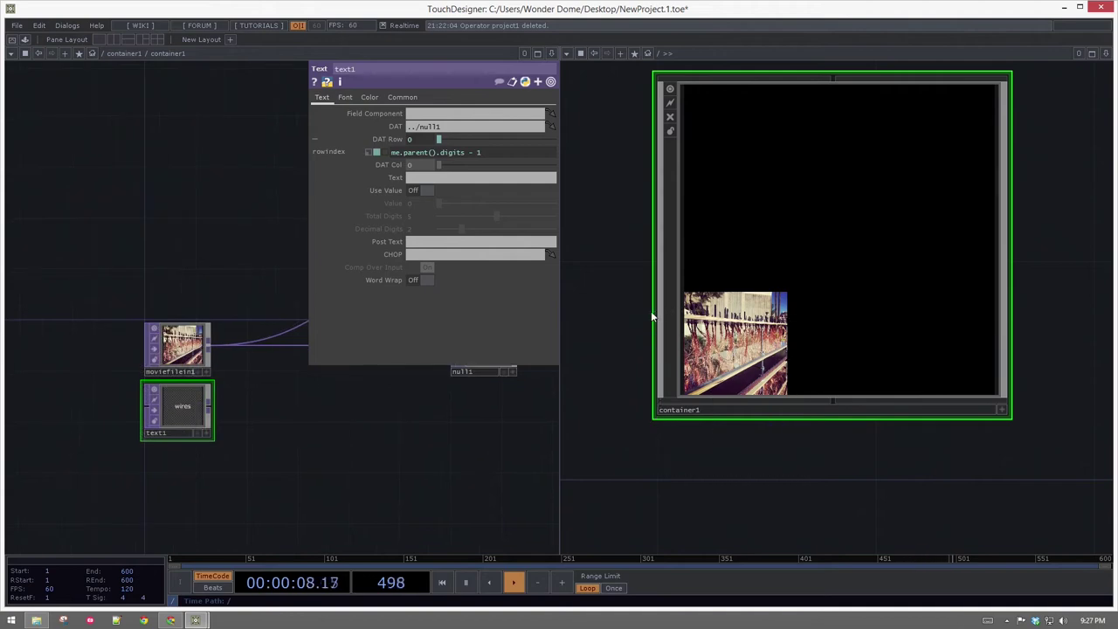
pyautogui.press('p')
pyautogui.press('p')
pyautogui.moveTo(651, 317); pyautogui.dragTo(961, 346, button='middle')
pyautogui.scroll(-5, 961, 346)
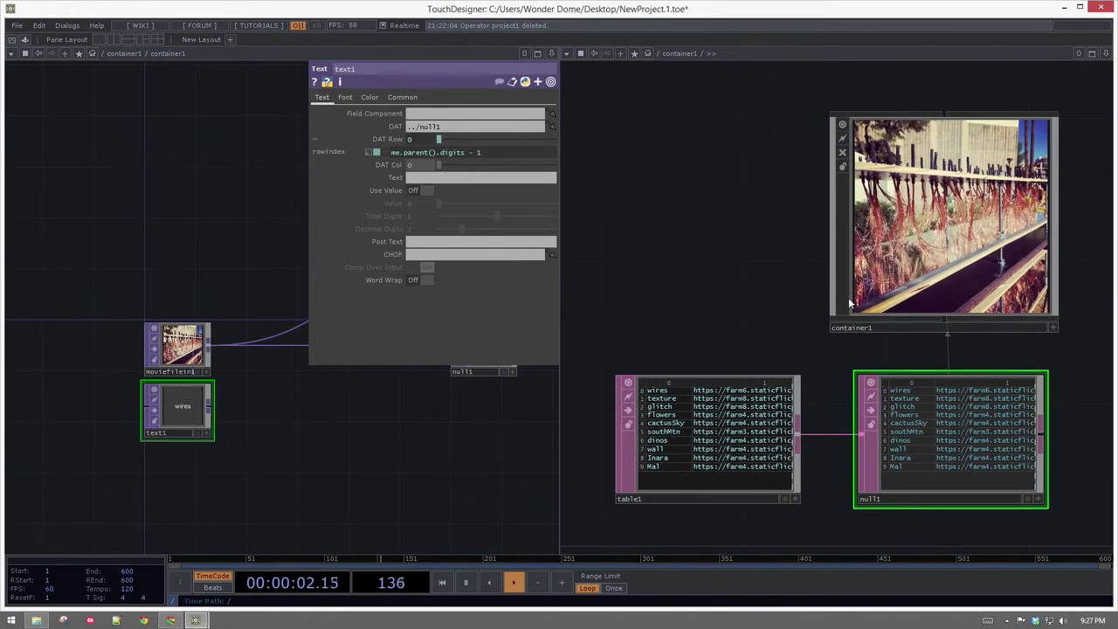
# Step: Inspect the inner container's Layout parameters in the second pane, and restore the single-pane layout
pyautogui.moveTo(699, 137); pyautogui.dragTo(843, 230)
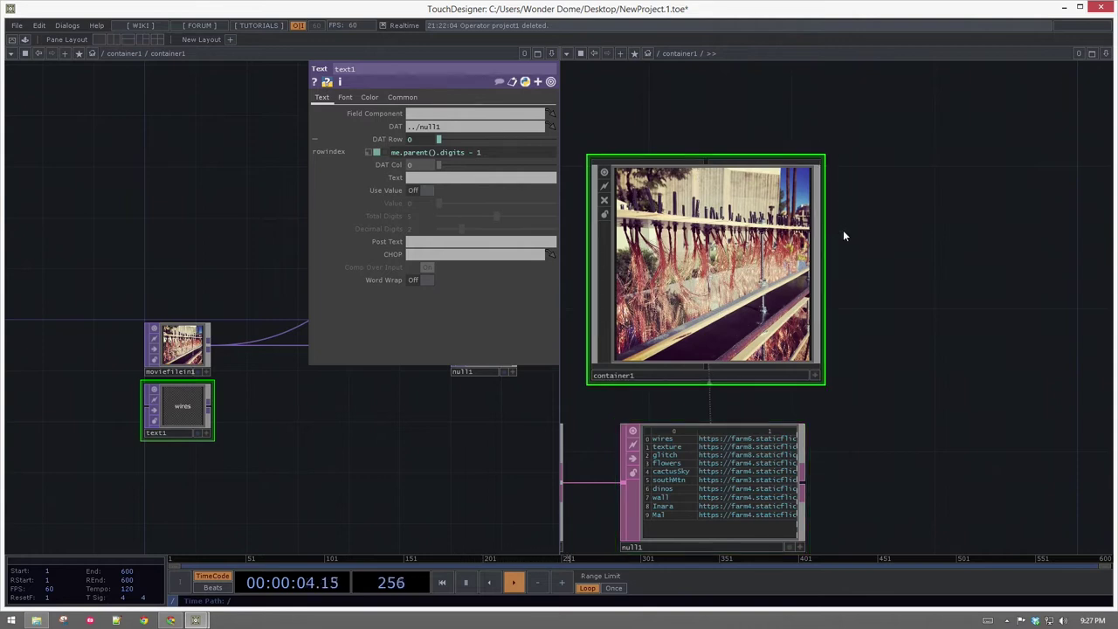
pyautogui.press('p')
pyautogui.moveTo(372, 434); pyautogui.dragTo(253, 486)
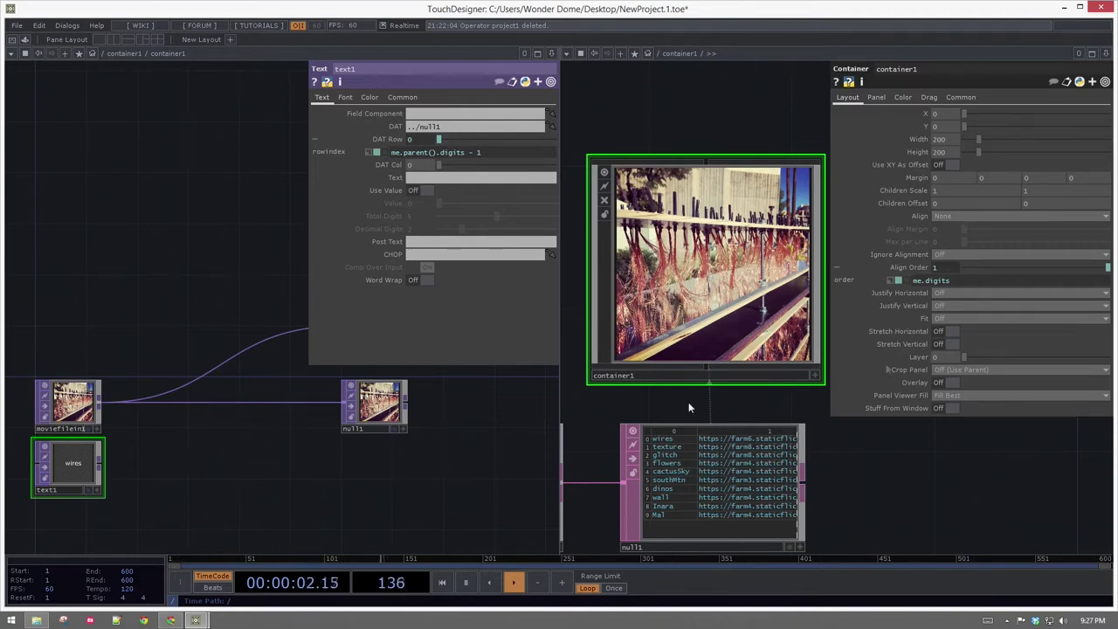
pyautogui.moveTo(868, 466); pyautogui.dragTo(1028, 378)
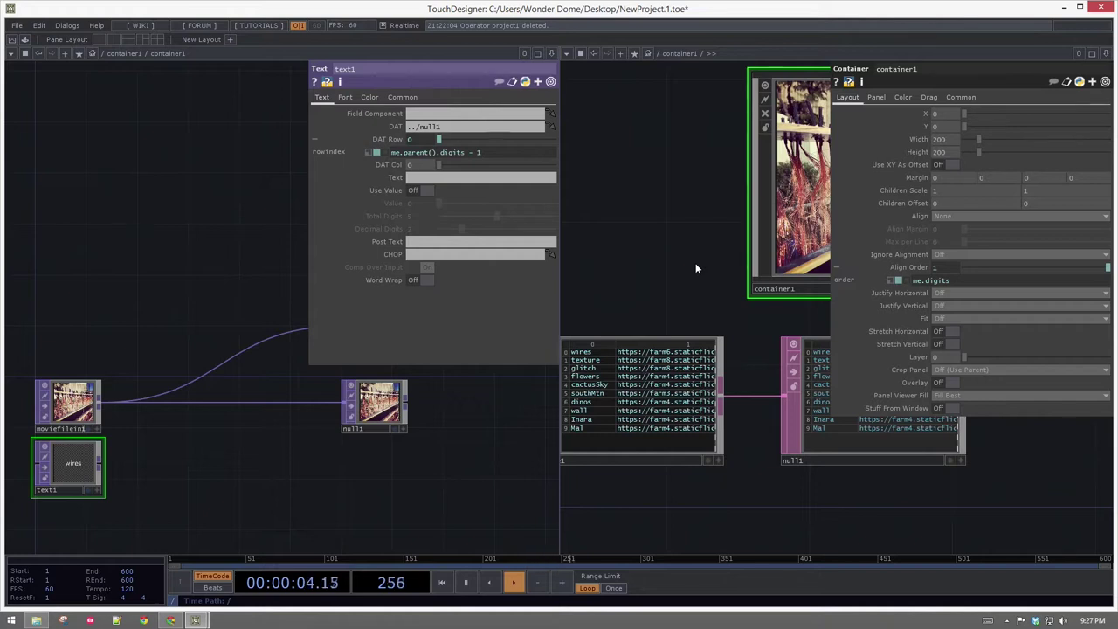
pyautogui.press('p')
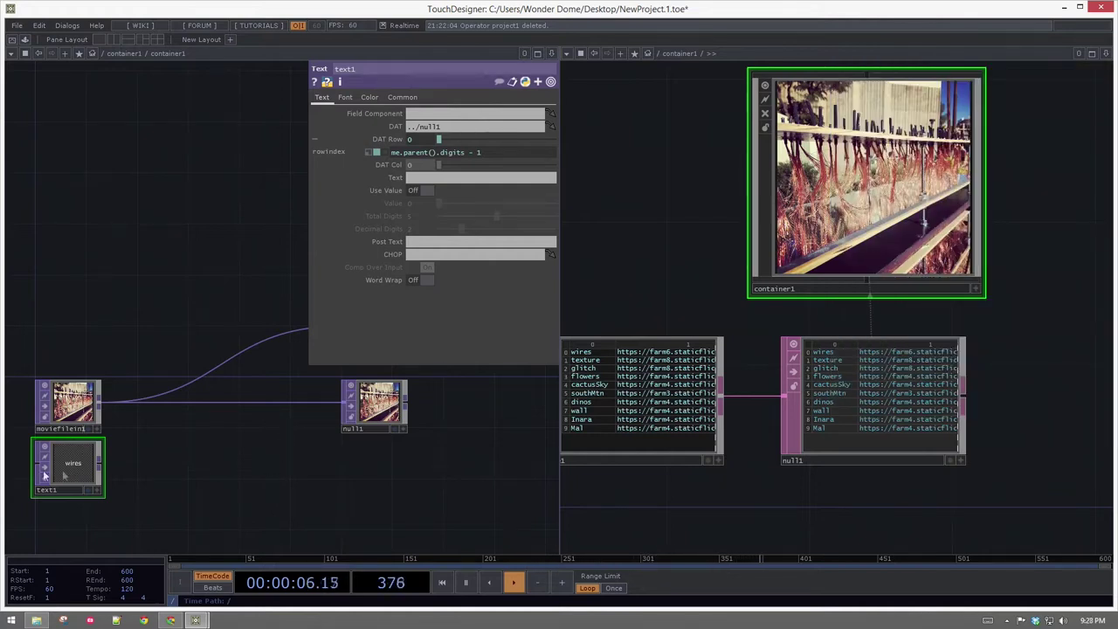
pyautogui.click(102, 39)
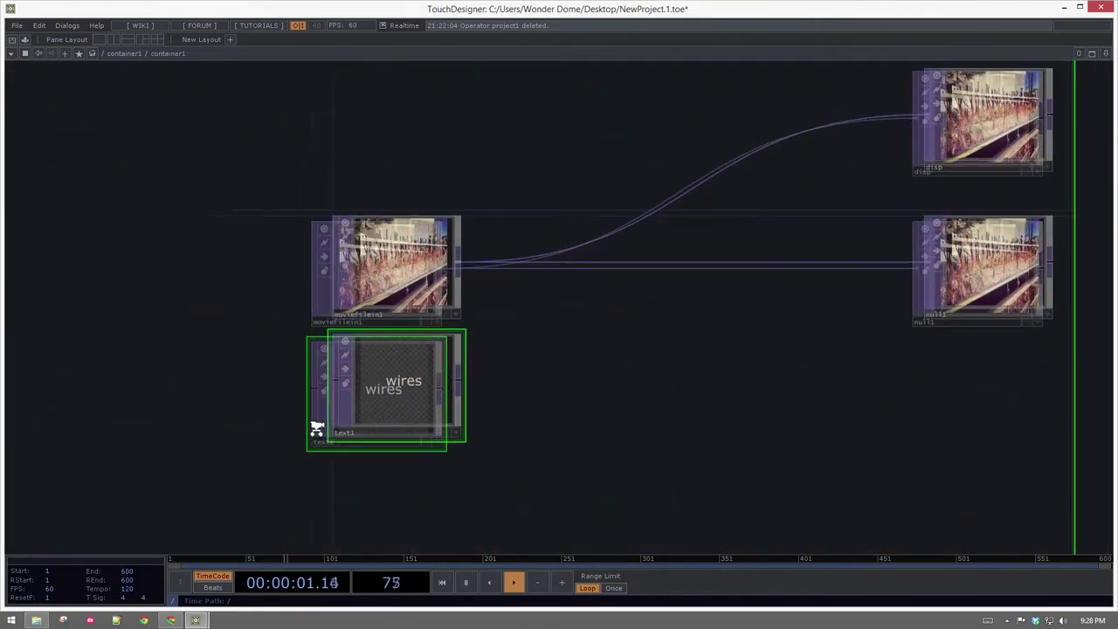
# Step: Check the Movie File In TOP's image size against the Resolution in the Text TOP's Common parameters
pyautogui.middleClick(291, 344)
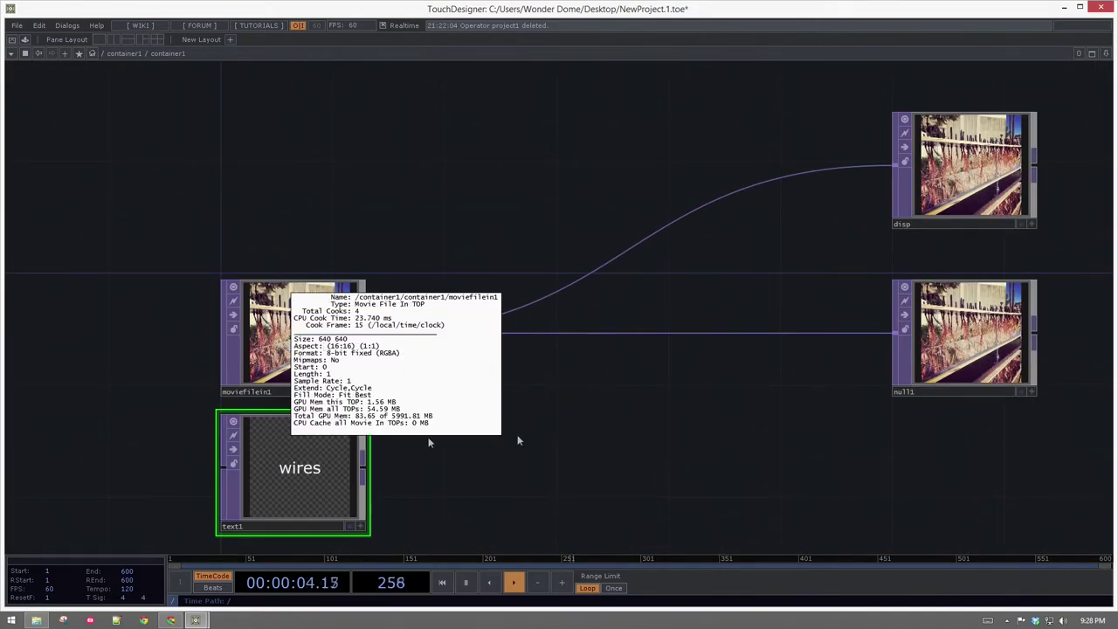
pyautogui.press('p')
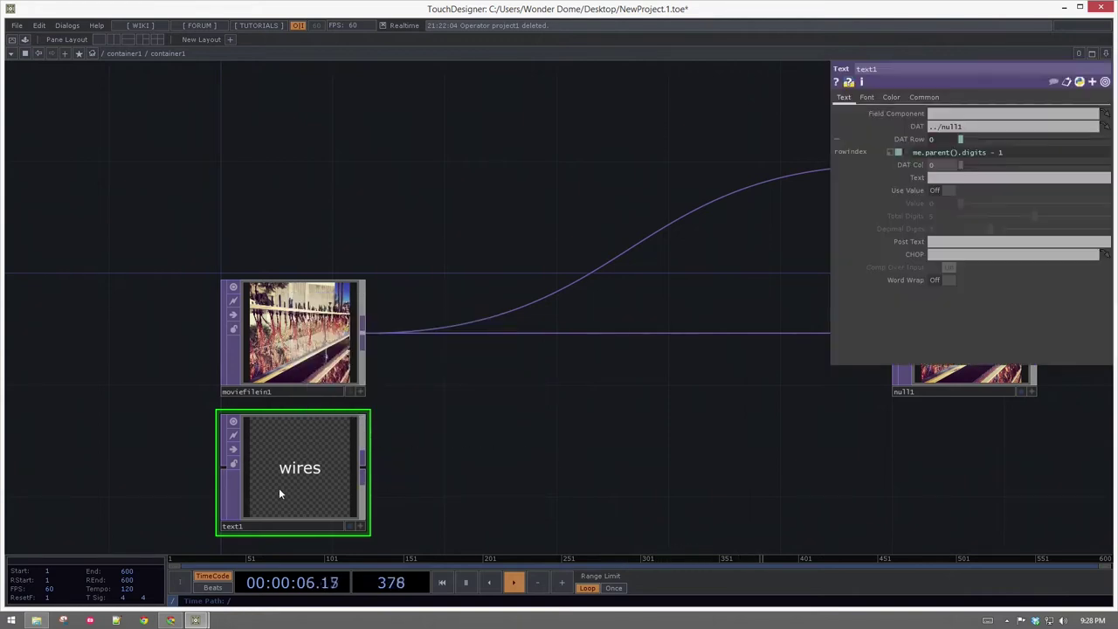
pyautogui.click(925, 97)
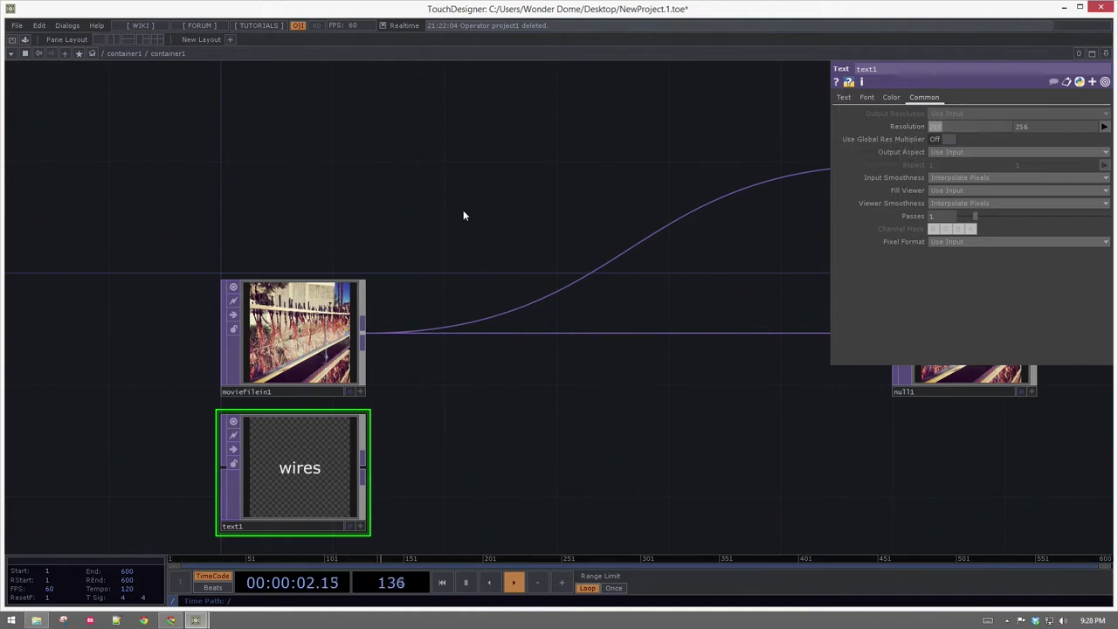
# Step: Rename the Movie File In TOP to photo
pyautogui.moveTo(270, 392); pyautogui.dragTo(185, 394)
pyautogui.write('photo')
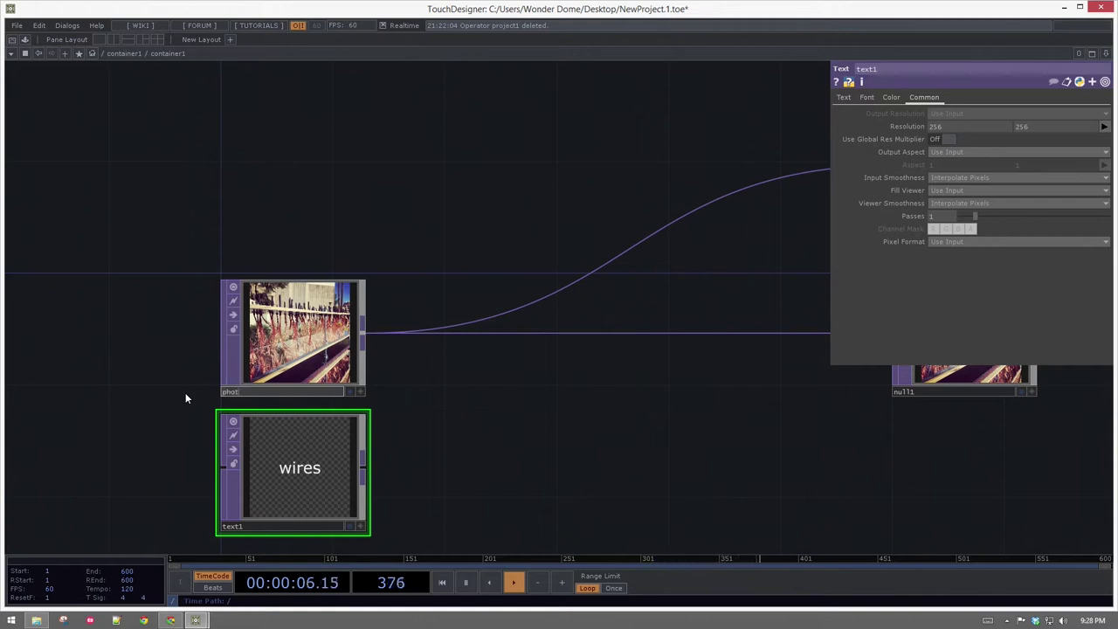
pyautogui.press('Return')
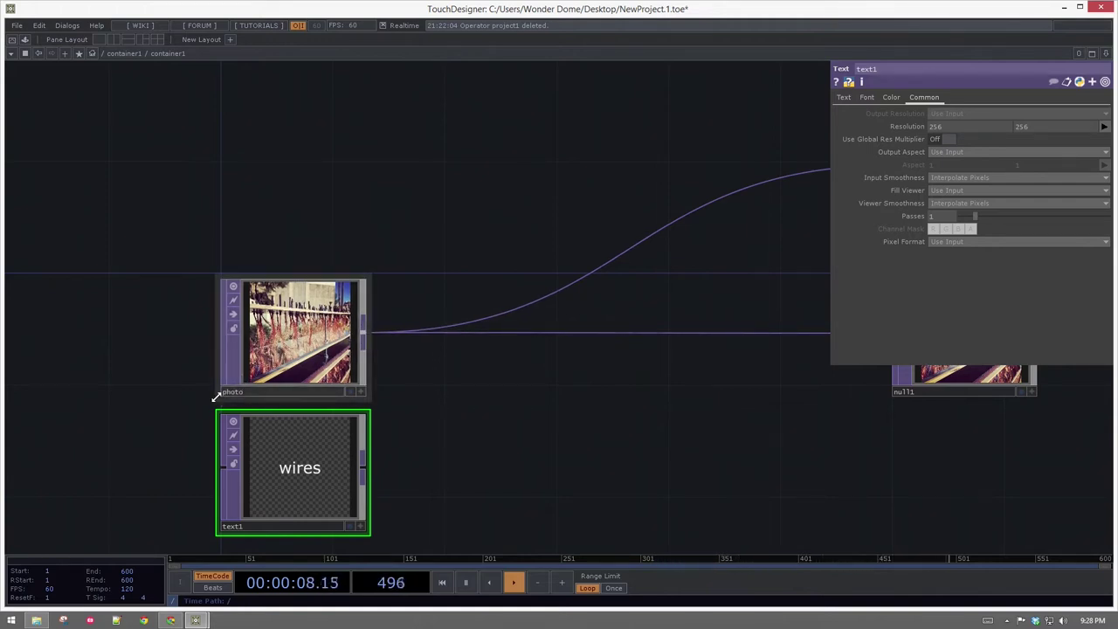
# Step: Drive the Text TOP's horizontal resolution with the expression op('photo').width
pyautogui.click(920, 125)
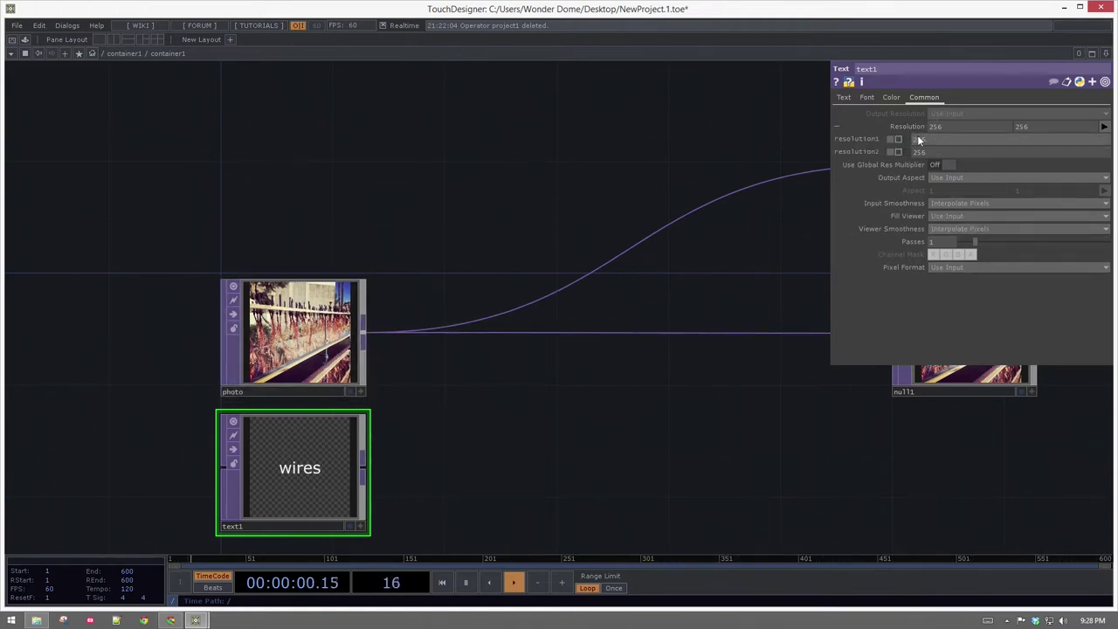
pyautogui.moveTo(929, 139); pyautogui.dragTo(883, 146)
pyautogui.write('op()')
pyautogui.write("'")
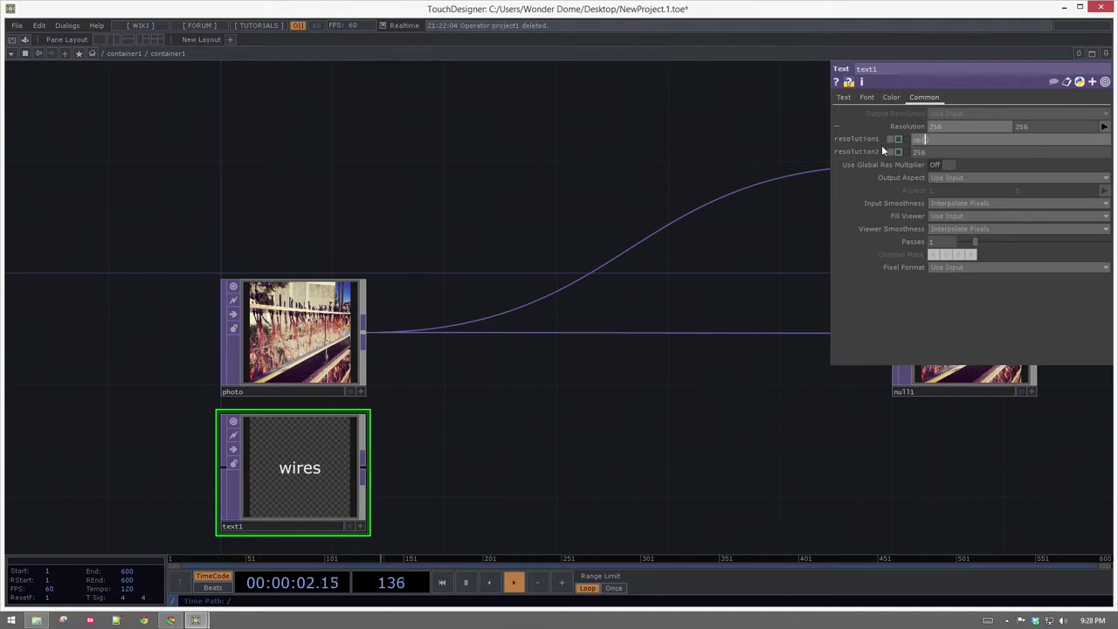
pyautogui.write('photo')
pyautogui.press('BackSpace')
pyautogui.write('.width')
pyautogui.press('Return')
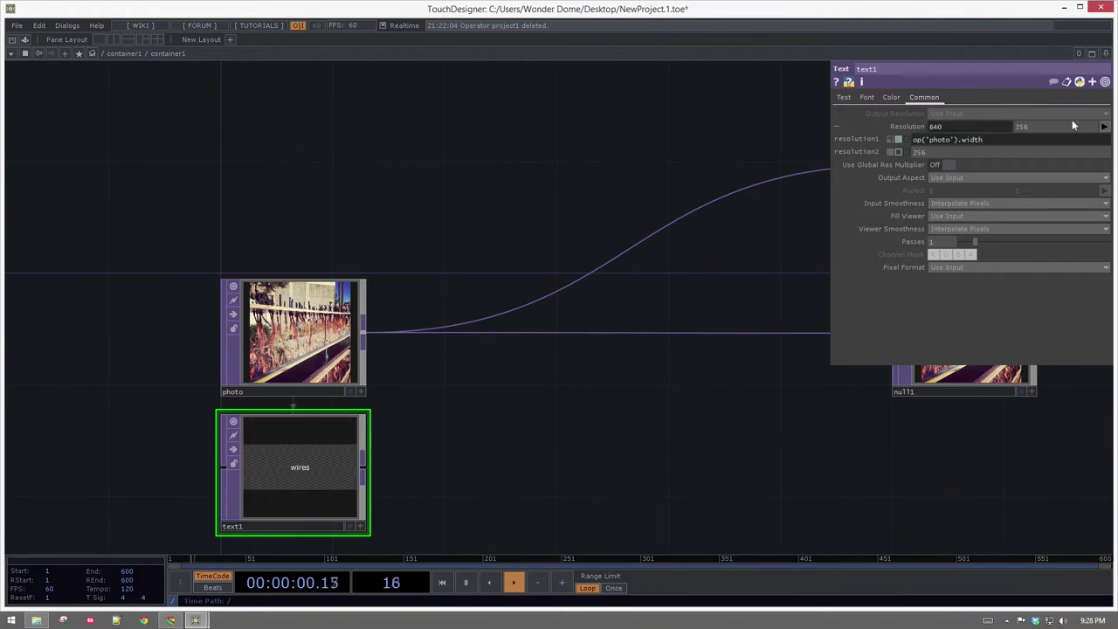
# Step: Reuse the width expression for the Text TOP's vertical resolution, changing it to op('photo').height
pyautogui.click(950, 142)
pyautogui.hotkey('ctrl', 'c')
pyautogui.moveTo(933, 153); pyautogui.dragTo(879, 155)
pyautogui.hotkey('ctrl', 'v')
pyautogui.moveTo(969, 158); pyautogui.dragTo(963, 158)
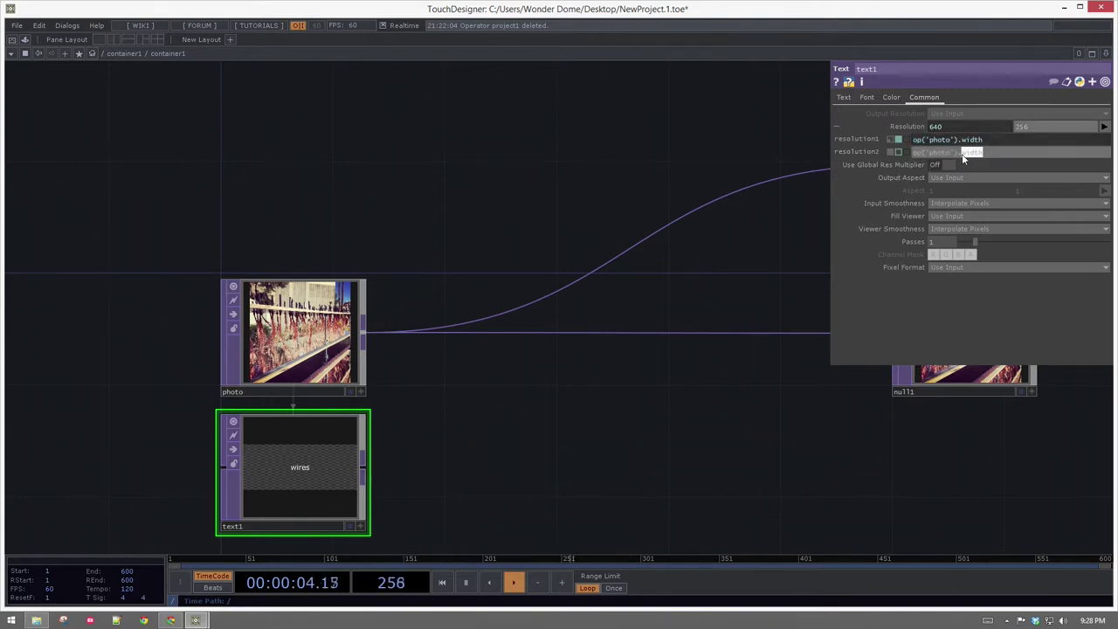
pyautogui.write('height')
pyautogui.press('Return')
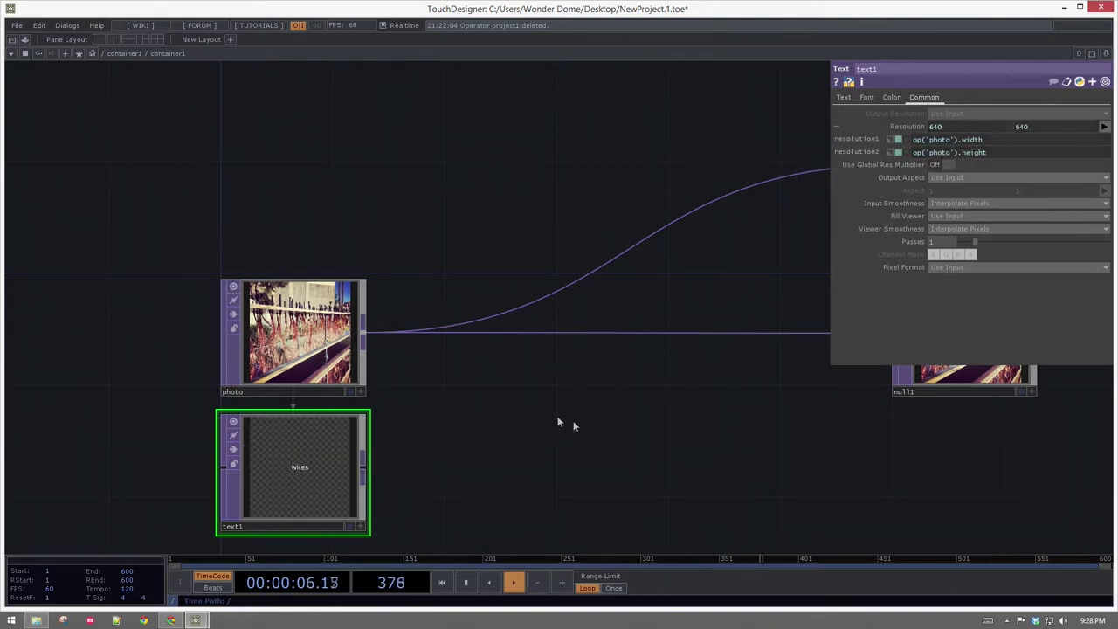
# Step: Set the Text TOP's Font Size X to 70
pyautogui.click(891, 100)
pyautogui.click(870, 100)
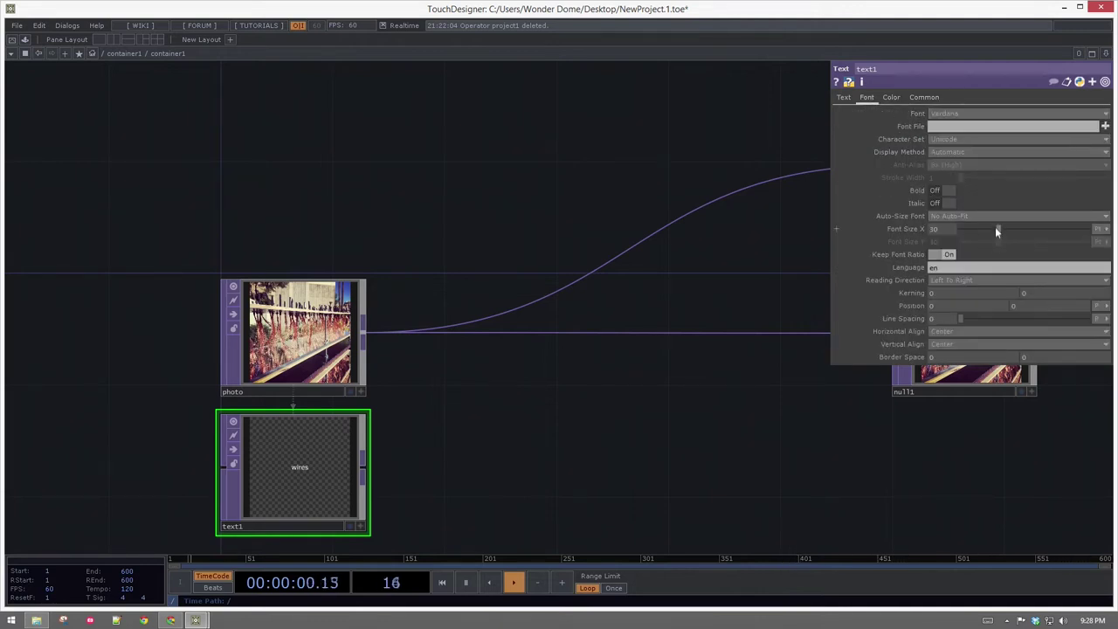
pyautogui.moveTo(997, 230); pyautogui.dragTo(1113, 242)
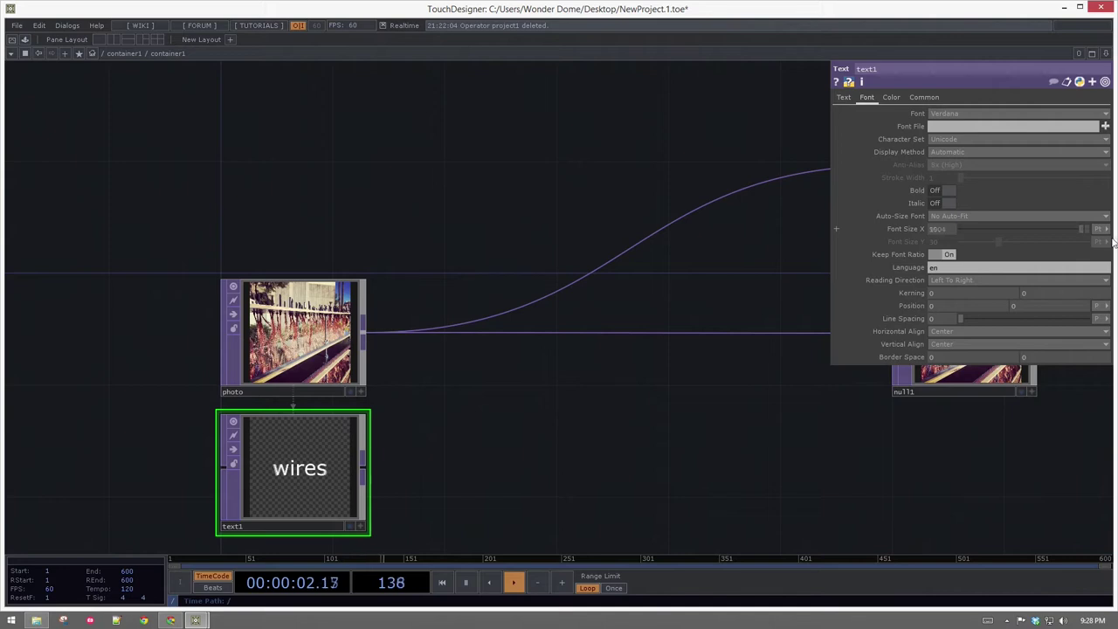
pyautogui.moveTo(1063, 231)
pyautogui.mouseDown()
pyautogui.moveTo(1035, 230)
pyautogui.moveTo(1054, 230)
pyautogui.mouseUp()
pyautogui.moveTo(951, 232); pyautogui.dragTo(895, 231)
pyautogui.write('70')
pyautogui.press('Return')
# Step: Insert a Composite TOP into the wire between the photo TOP and the Null TOP
pyautogui.moveTo(509, 431); pyautogui.dragTo(399, 349)
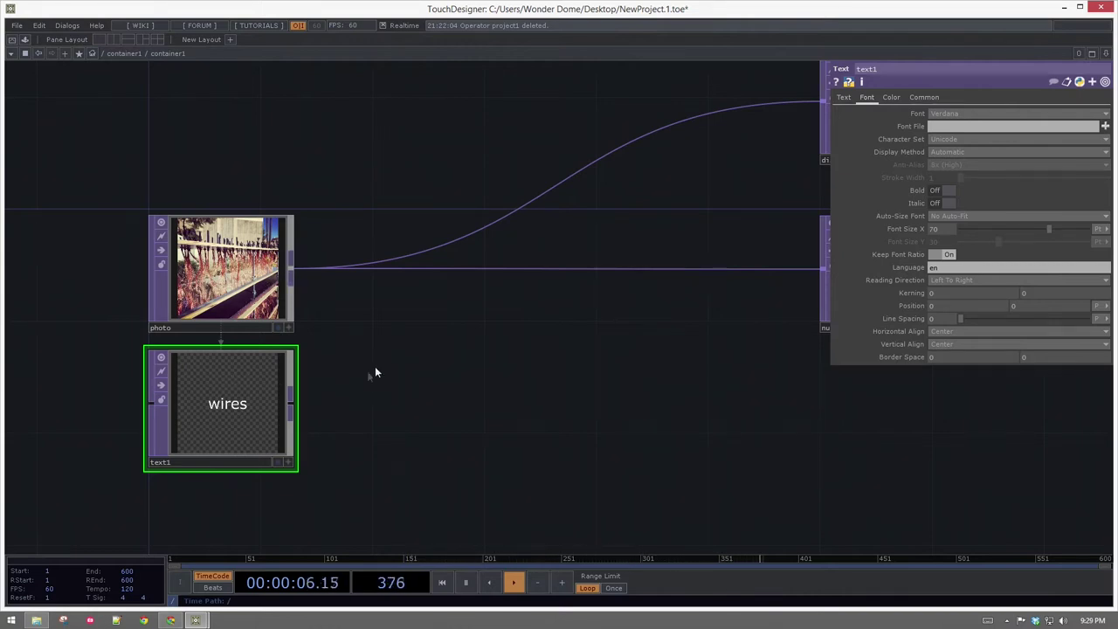
pyautogui.rightClick(539, 273)
pyautogui.rightClick(499, 270)
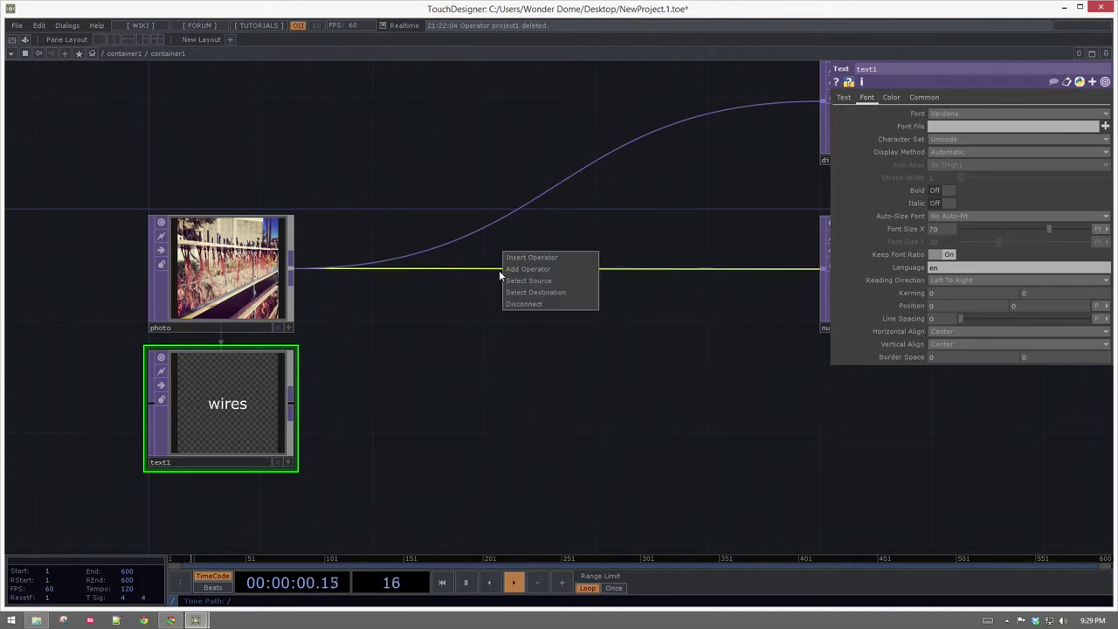
pyautogui.click(505, 257)
pyautogui.write('com')
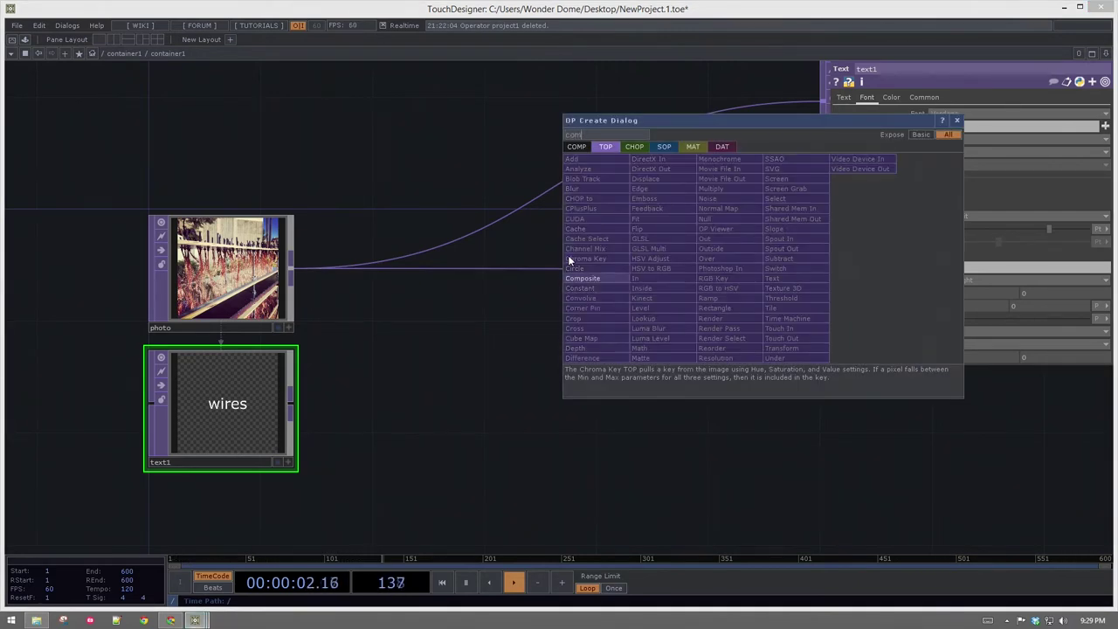
pyautogui.click(591, 279)
pyautogui.click(647, 262)
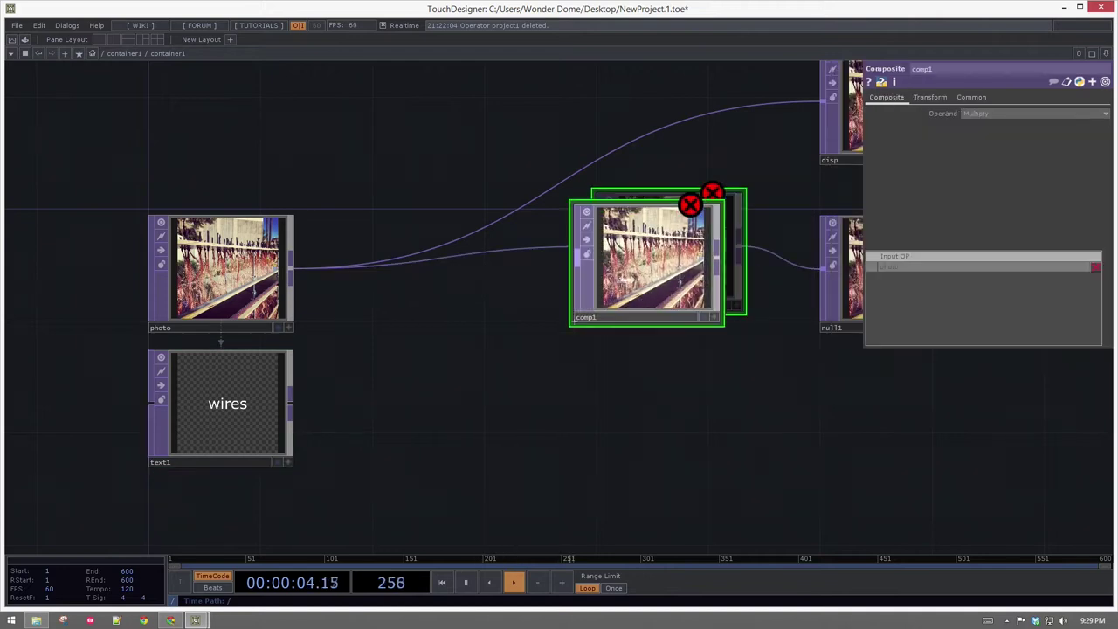
# Step: Connect the Text TOP to the Composite TOP as a second input and set its Operand to Add
pyautogui.moveTo(292, 402); pyautogui.dragTo(555, 267)
pyautogui.click(986, 114)
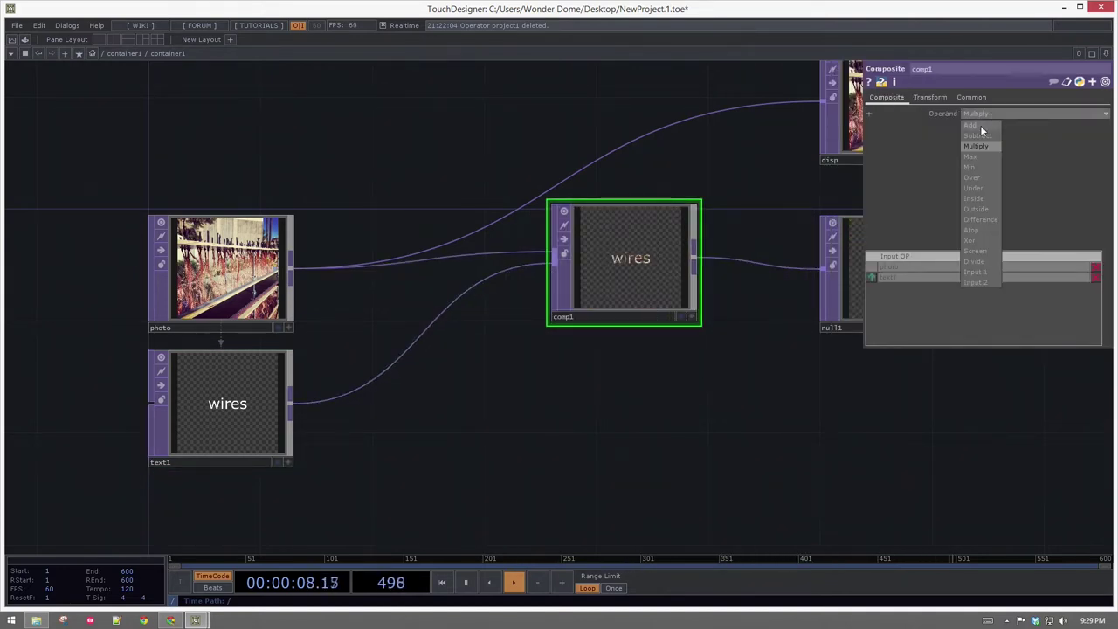
pyautogui.click(978, 125)
pyautogui.scroll(2, 615, 256)
pyautogui.scroll(-2, 646, 253)
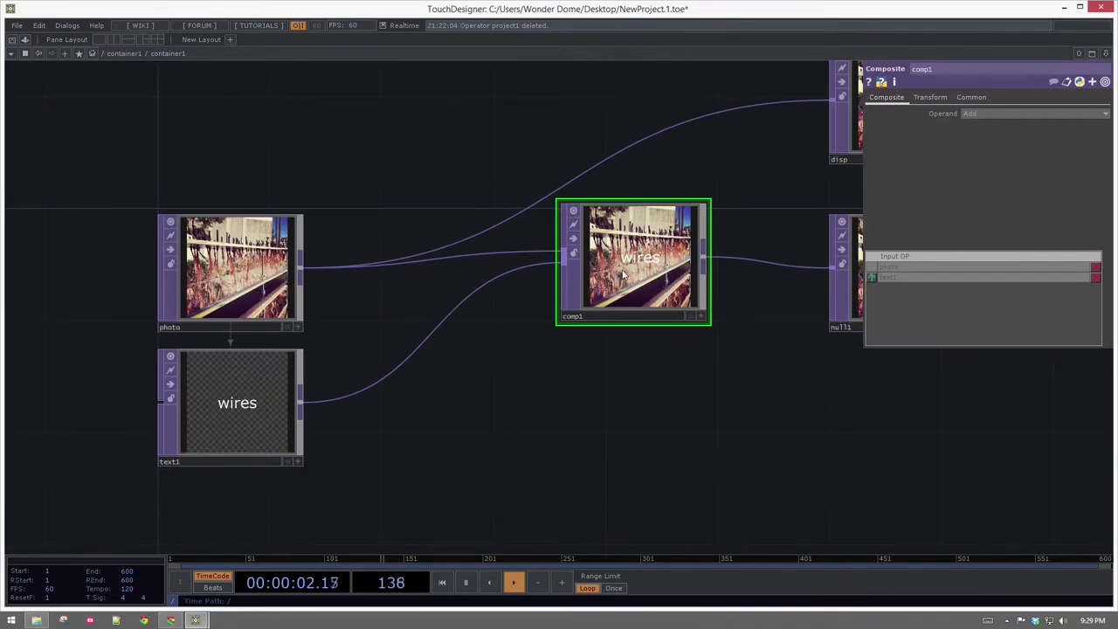
pyautogui.moveTo(657, 288); pyautogui.dragTo(635, 288)
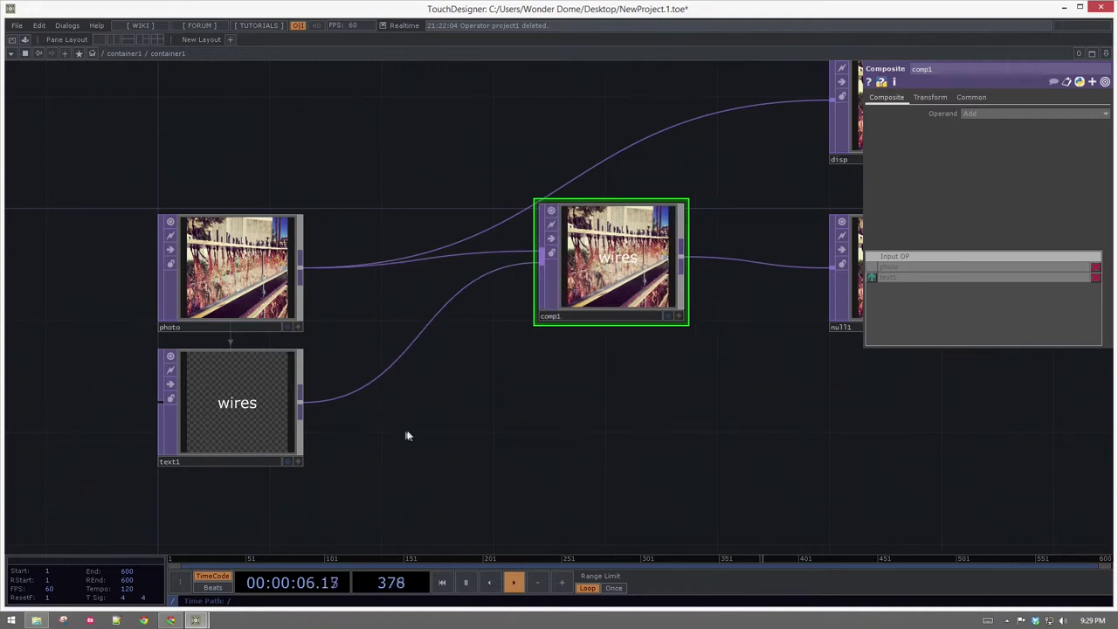
# Step: Raise the Text TOP's Background Alpha to 0.65, keeping the background color black
pyautogui.moveTo(404, 432); pyautogui.dragTo(245, 516)
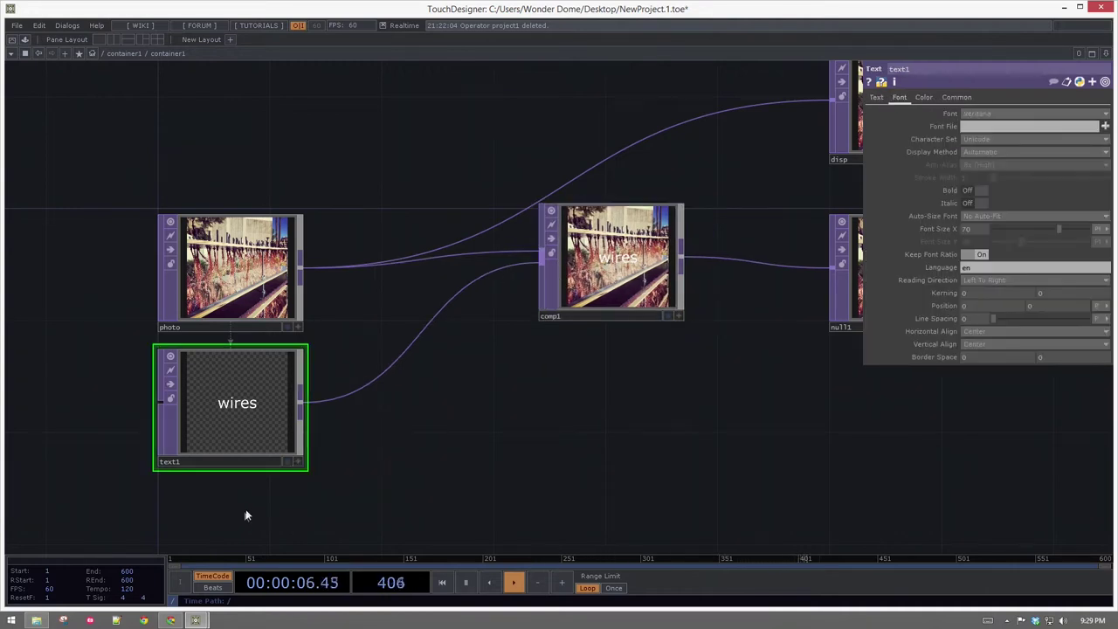
pyautogui.click(924, 98)
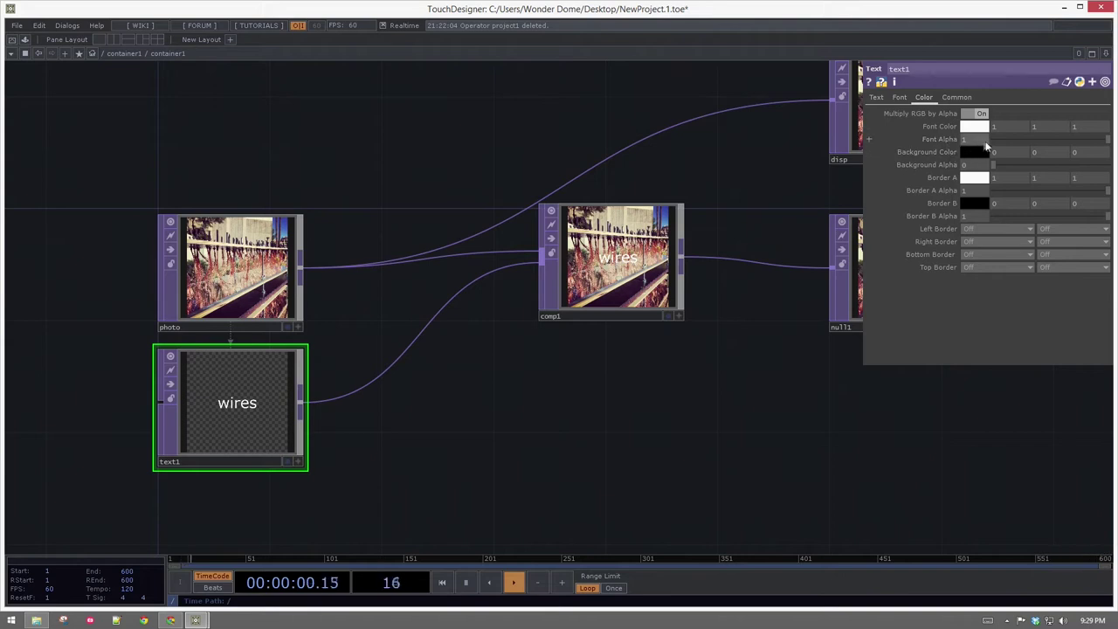
pyautogui.moveTo(996, 164); pyautogui.dragTo(1069, 165)
# Step: Set the Composite TOP's Operand to Over and reorder its inputs so text1 comes before photo
pyautogui.click(629, 279)
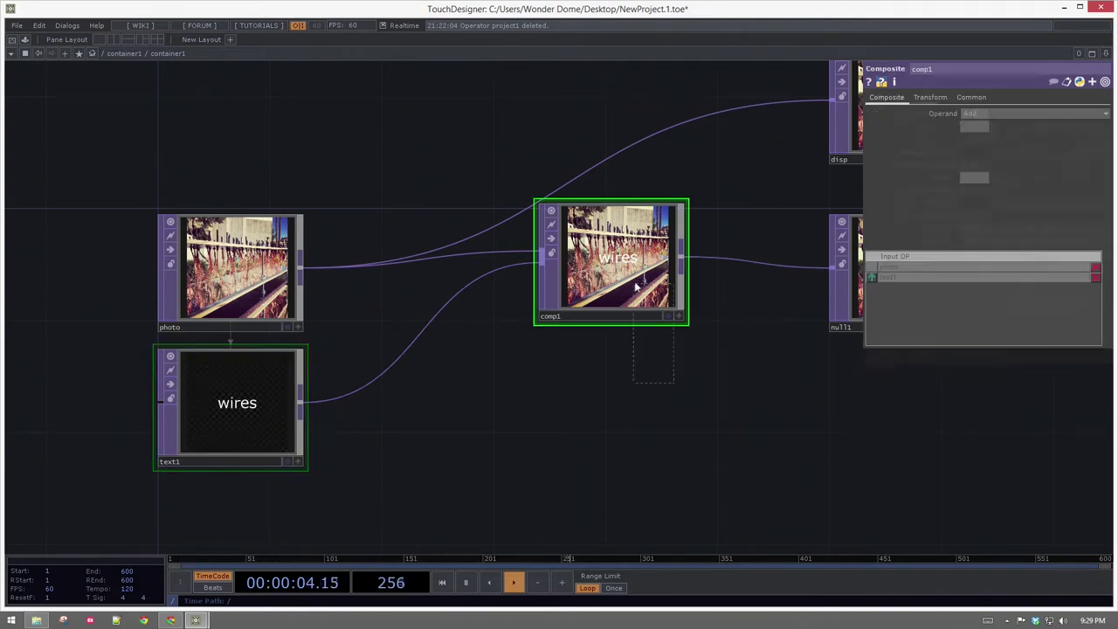
pyautogui.click(975, 113)
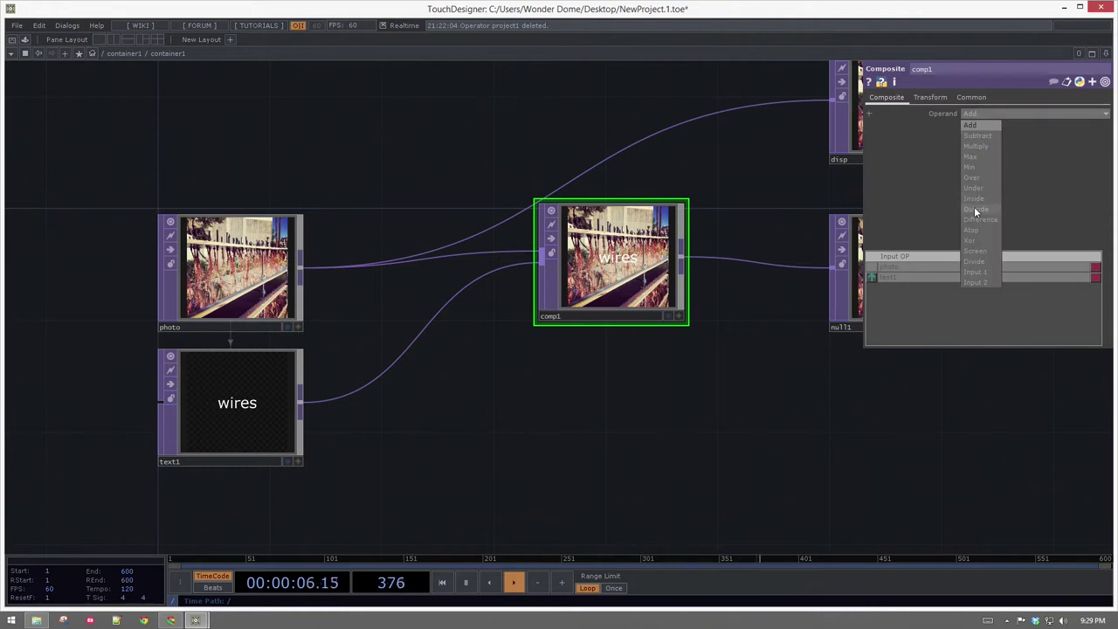
pyautogui.click(988, 179)
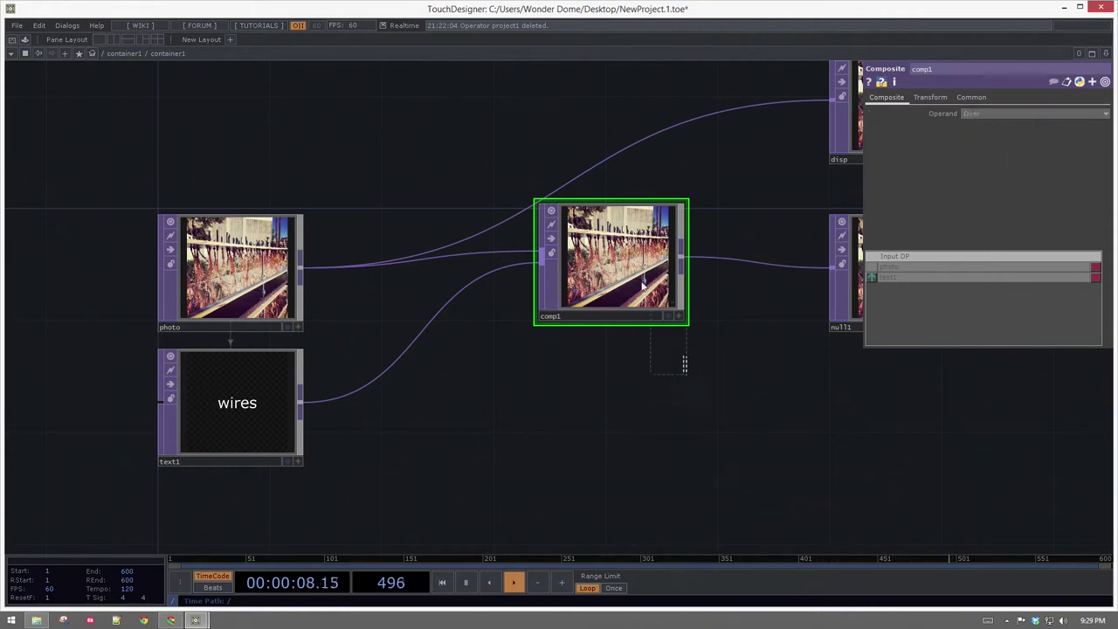
pyautogui.moveTo(882, 279); pyautogui.dragTo(873, 279)
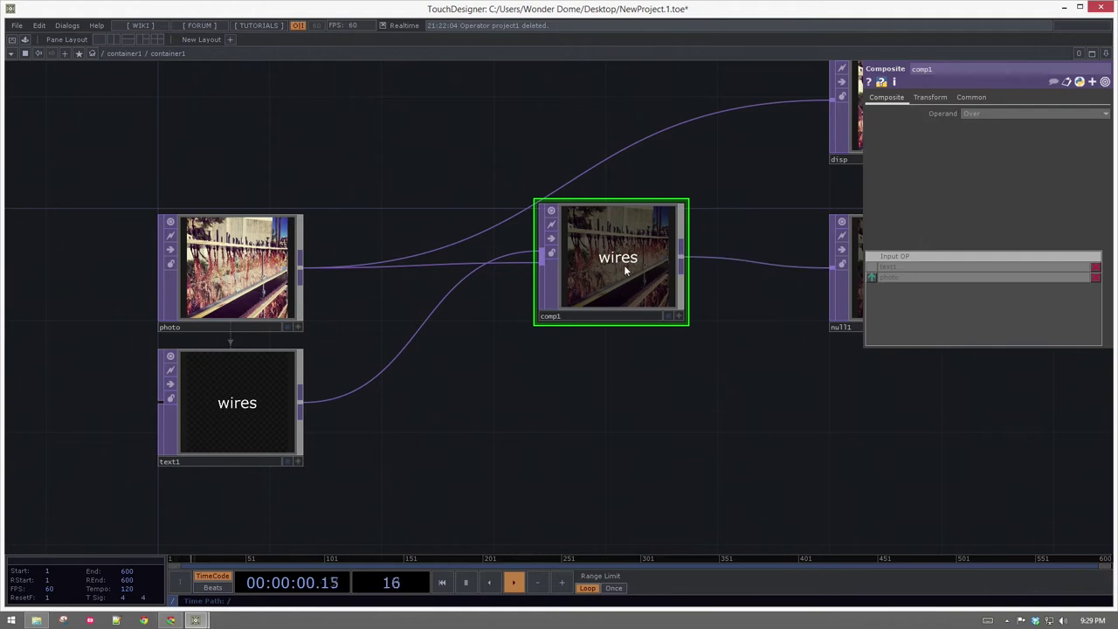
# Step: Move the Text TOP above the photo TOP in the network
pyautogui.moveTo(232, 414); pyautogui.dragTo(229, 126)
pyautogui.moveTo(372, 164); pyautogui.dragTo(339, 217)
pyautogui.scroll(2, 610, 313)
pyautogui.scroll(-4, 349, 149)
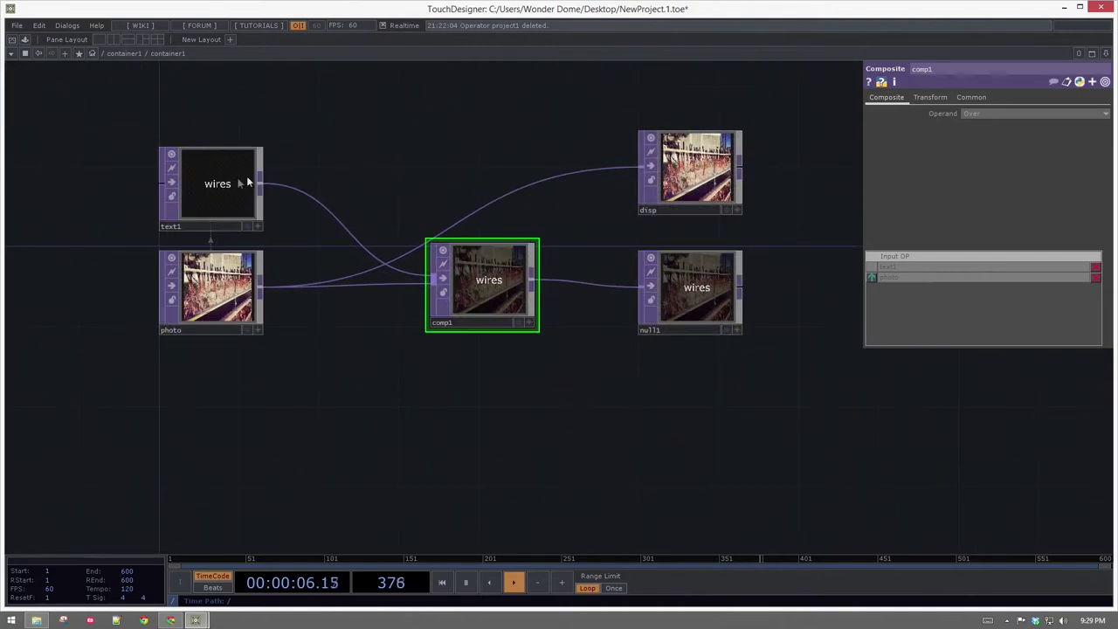
# Step: Replace the Text TOP's vertical resolution expression with a constant, trying 20 and settling on 200
pyautogui.click(179, 199)
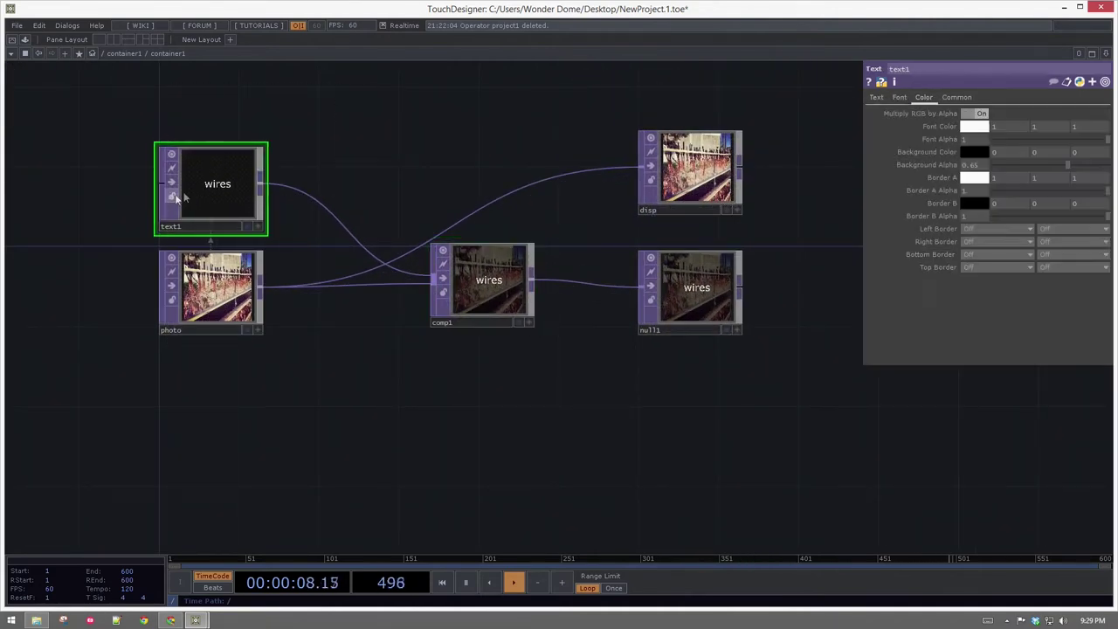
pyautogui.click(957, 98)
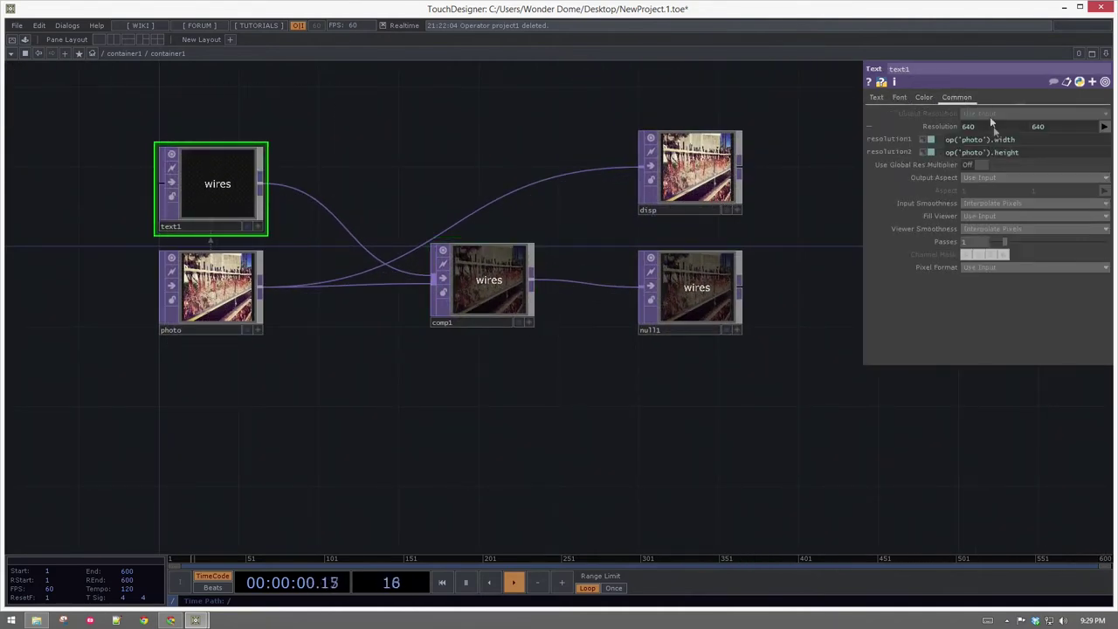
pyautogui.click(1045, 152)
pyautogui.press('BackSpace')
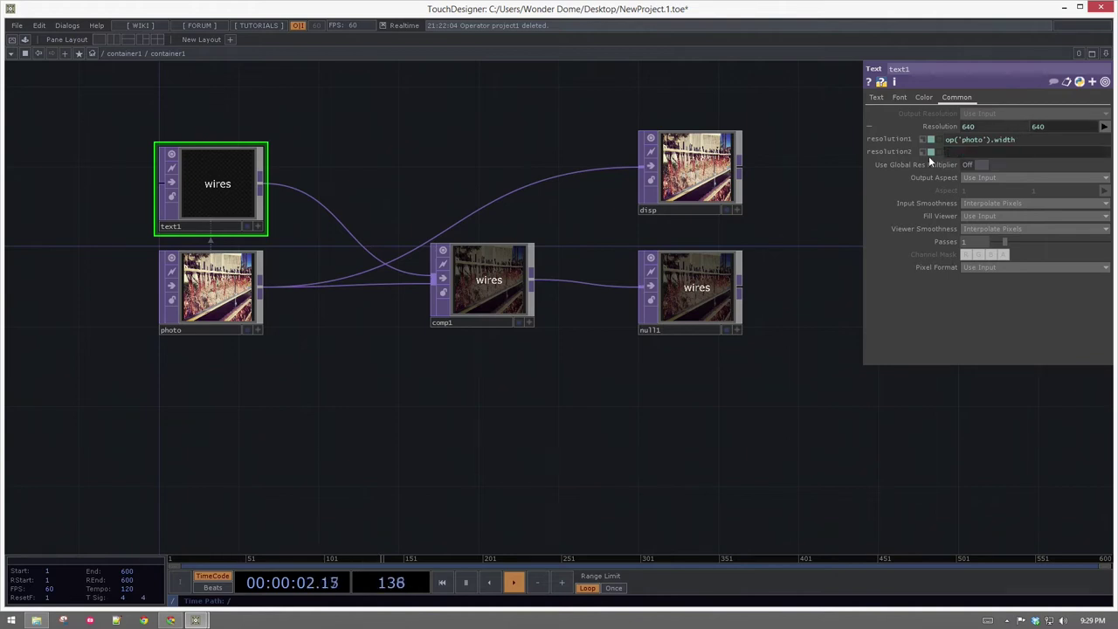
pyautogui.write('20')
pyautogui.press('Return')
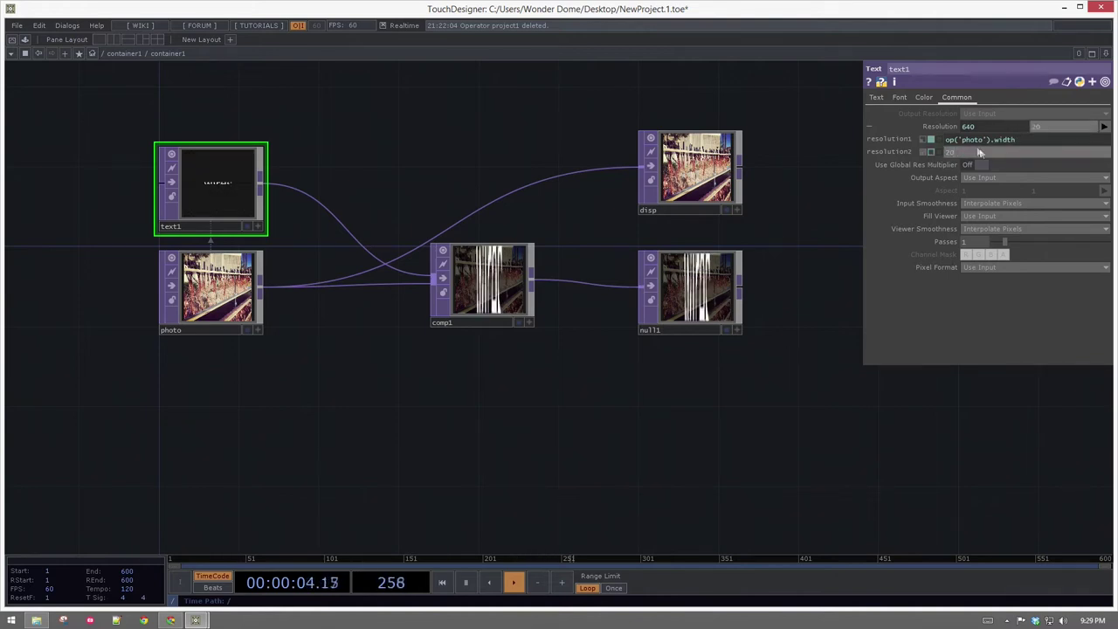
pyautogui.write('200')
pyautogui.press('Return')
pyautogui.scroll(2, 358, 223)
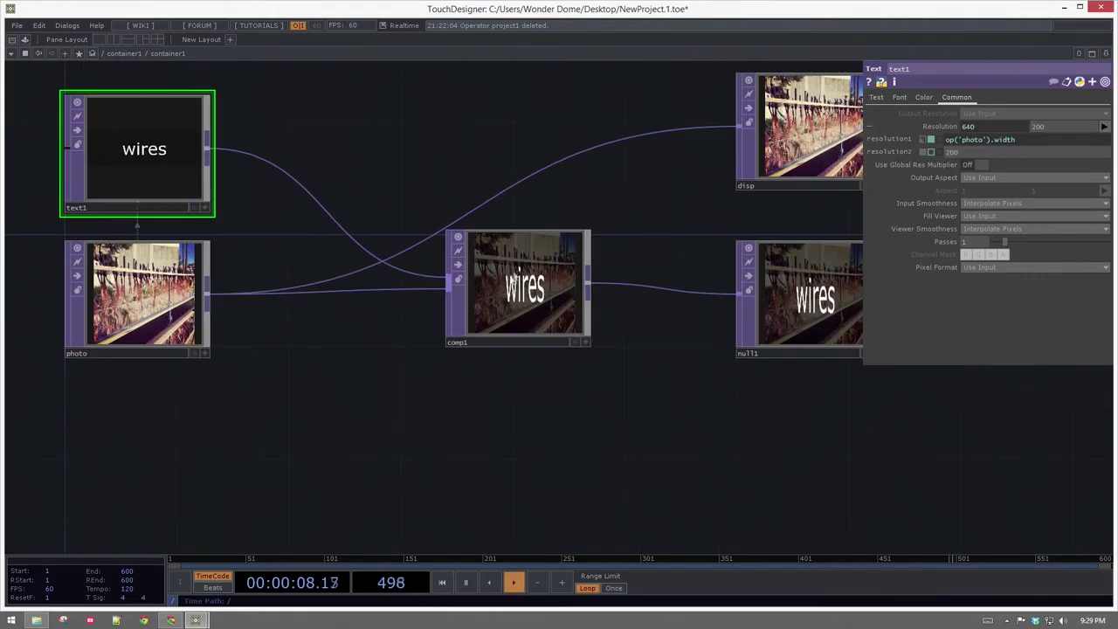
# Step: Keep Input 2 as the Composite TOP's Fixed Layer and set Pre-Fit Overlay to Native Resolution
pyautogui.click(539, 310)
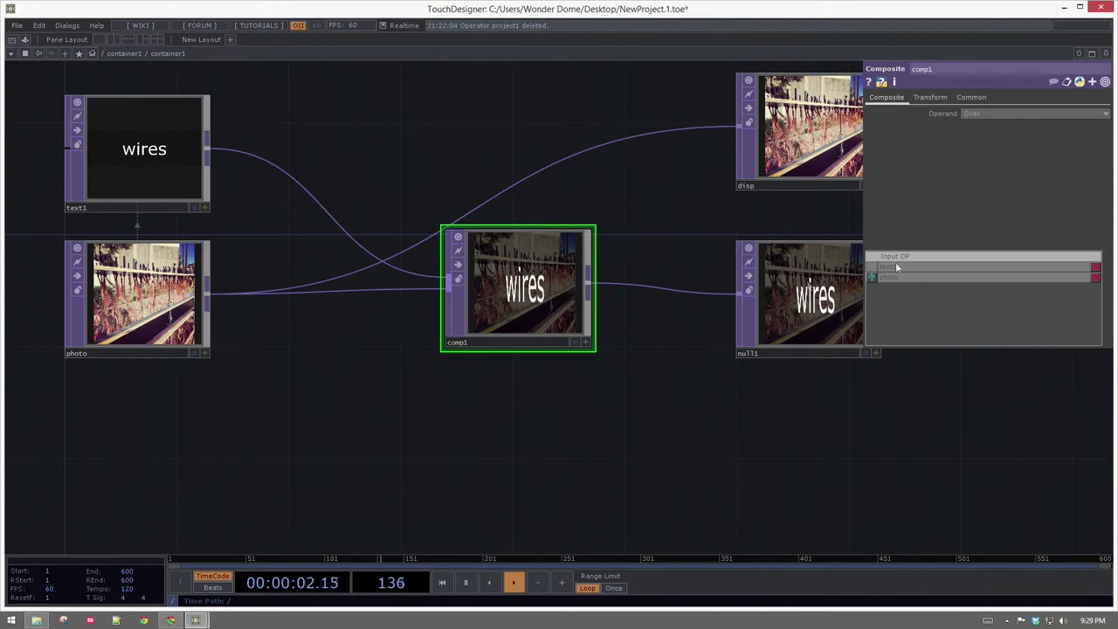
pyautogui.click(926, 97)
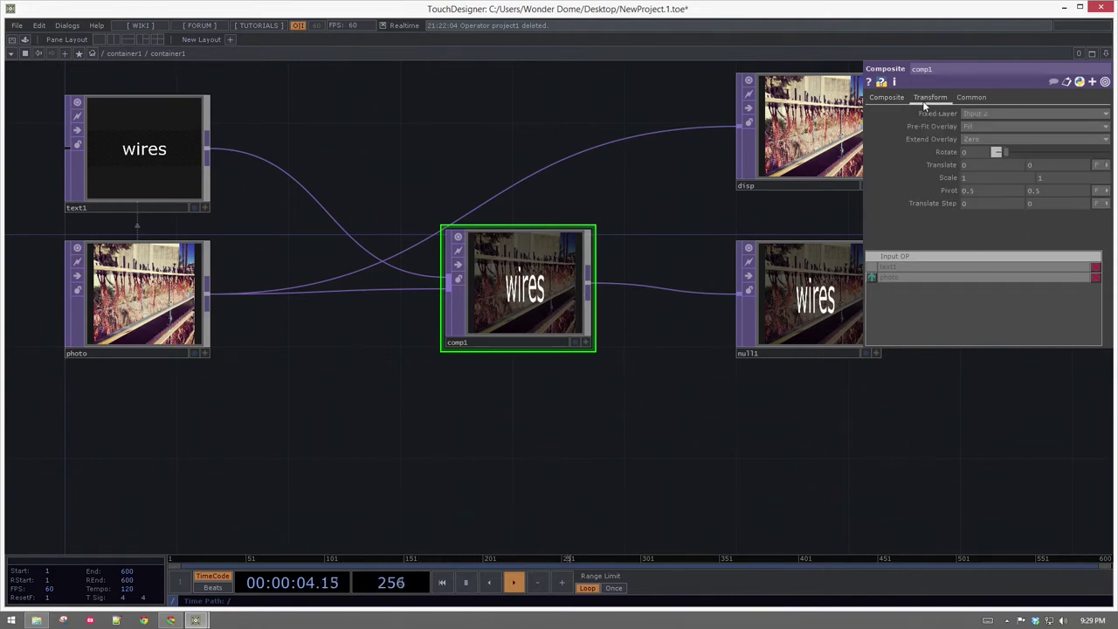
pyautogui.click(973, 113)
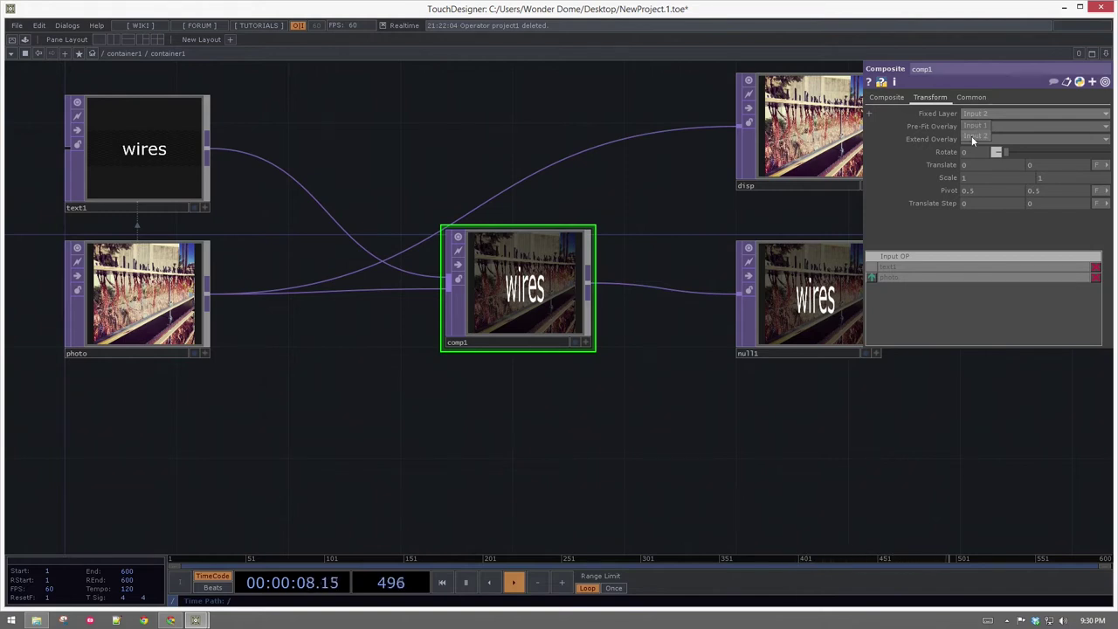
pyautogui.click(969, 136)
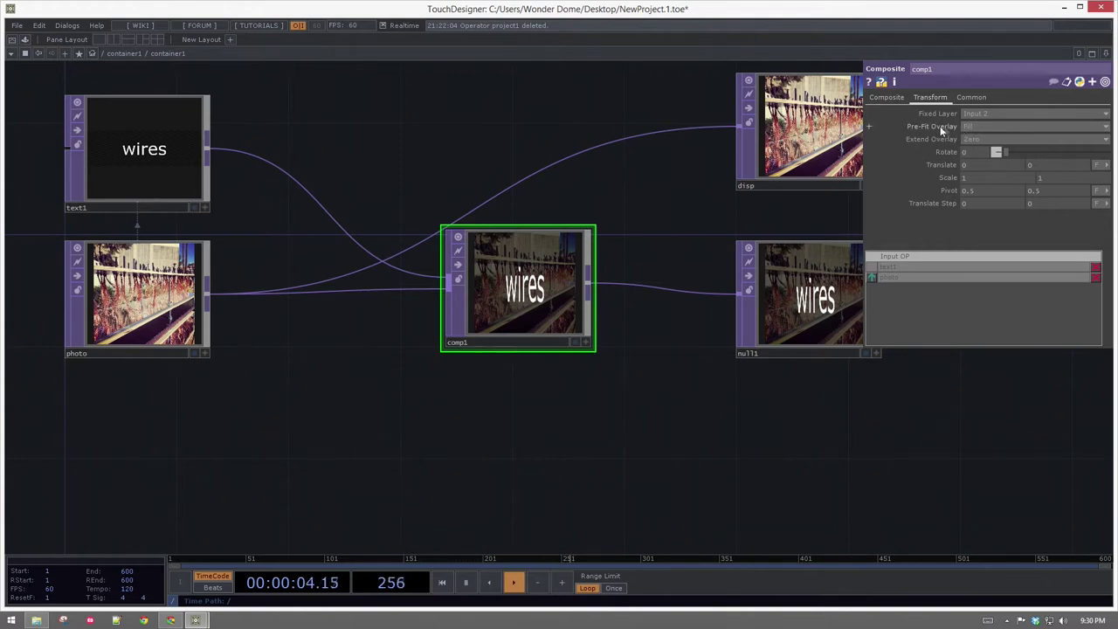
pyautogui.click(972, 126)
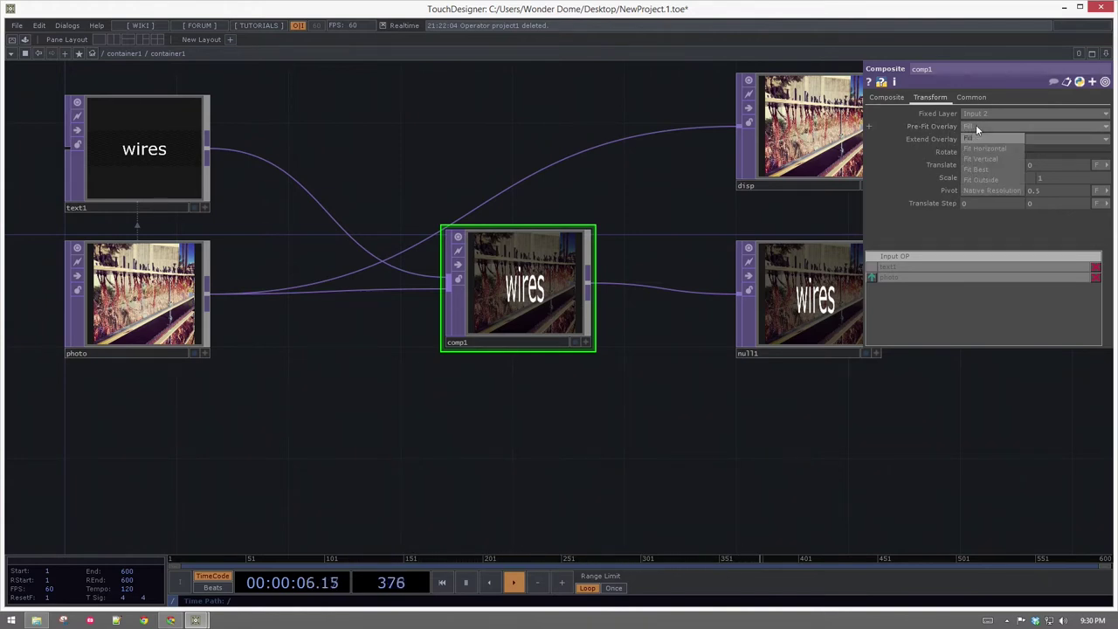
pyautogui.click(990, 191)
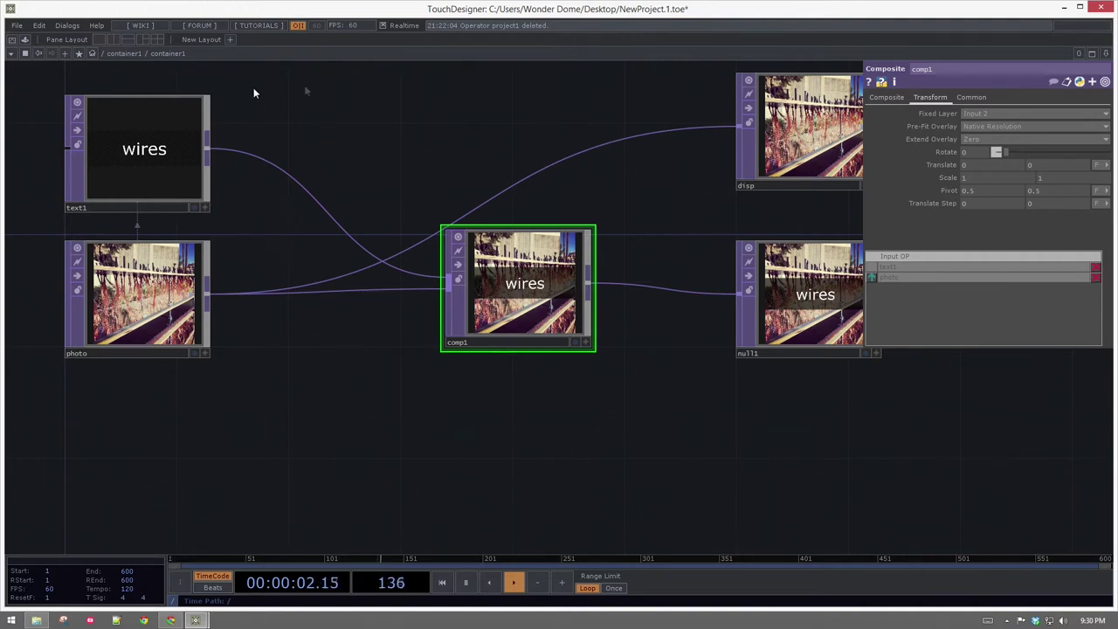
# Step: Reduce the Text TOP's vertical resolution to 150 and translate the Composite TOP's overlay down to the photo's lower edge
pyautogui.click(140, 157)
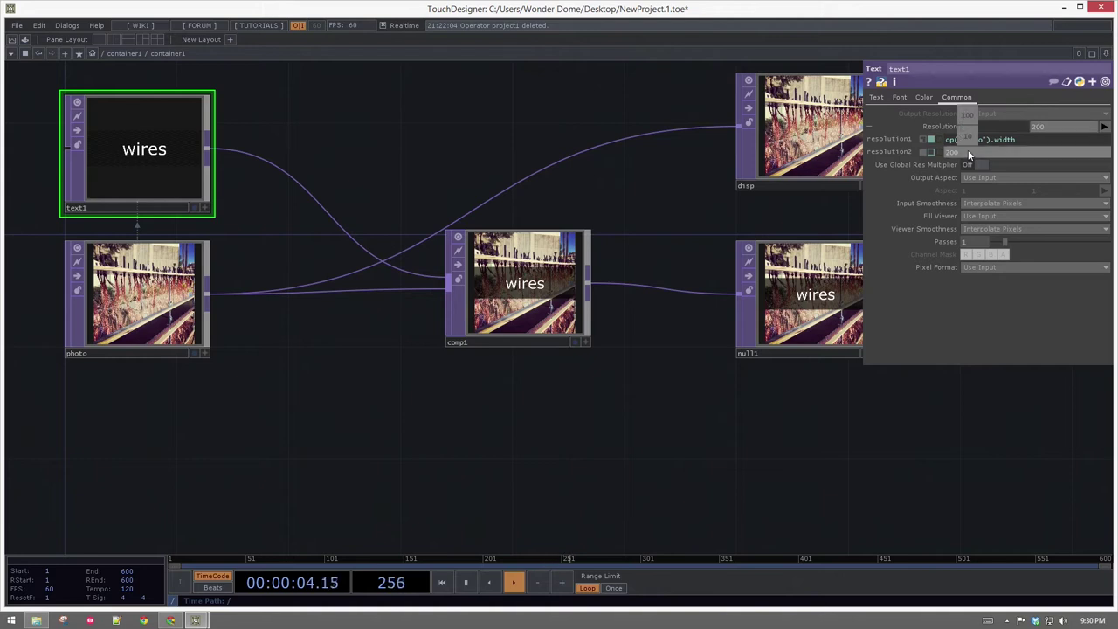
pyautogui.moveTo(972, 146); pyautogui.dragTo(961, 129, button='middle')
pyautogui.click(568, 332)
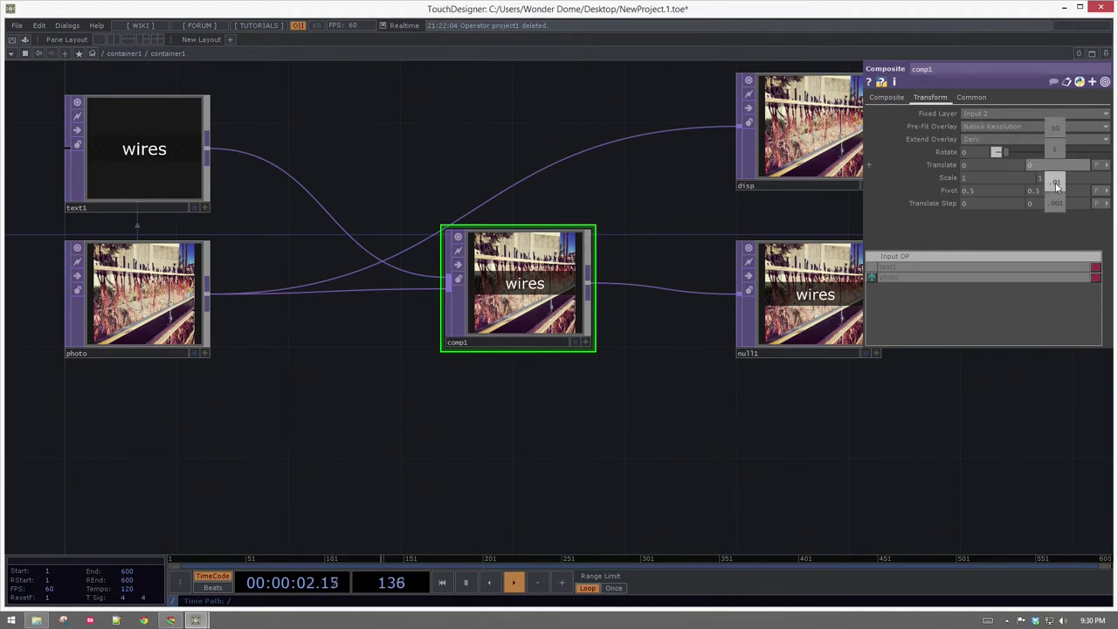
pyautogui.moveTo(1056, 186); pyautogui.dragTo(1061, 149, button='middle')
# Step: Raise the label inside the Text TOP by setting its vertical font position to 13, keeping the horizontal position at 0
pyautogui.moveTo(357, 138); pyautogui.dragTo(458, 182)
pyautogui.scroll(3, 210, 197)
pyautogui.click(372, 187)
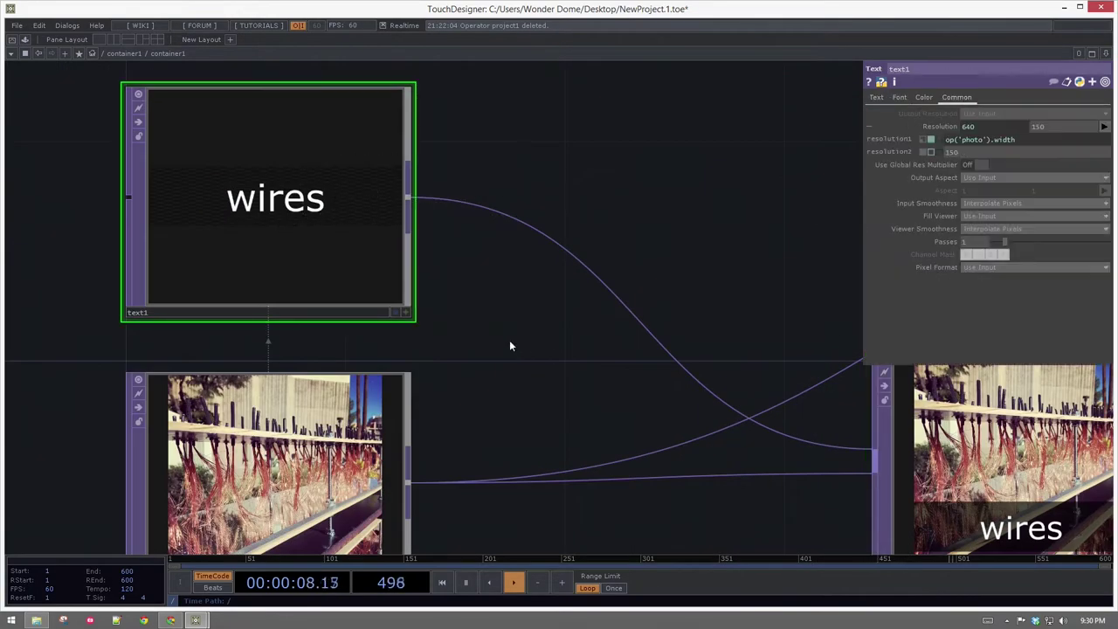
pyautogui.click(901, 98)
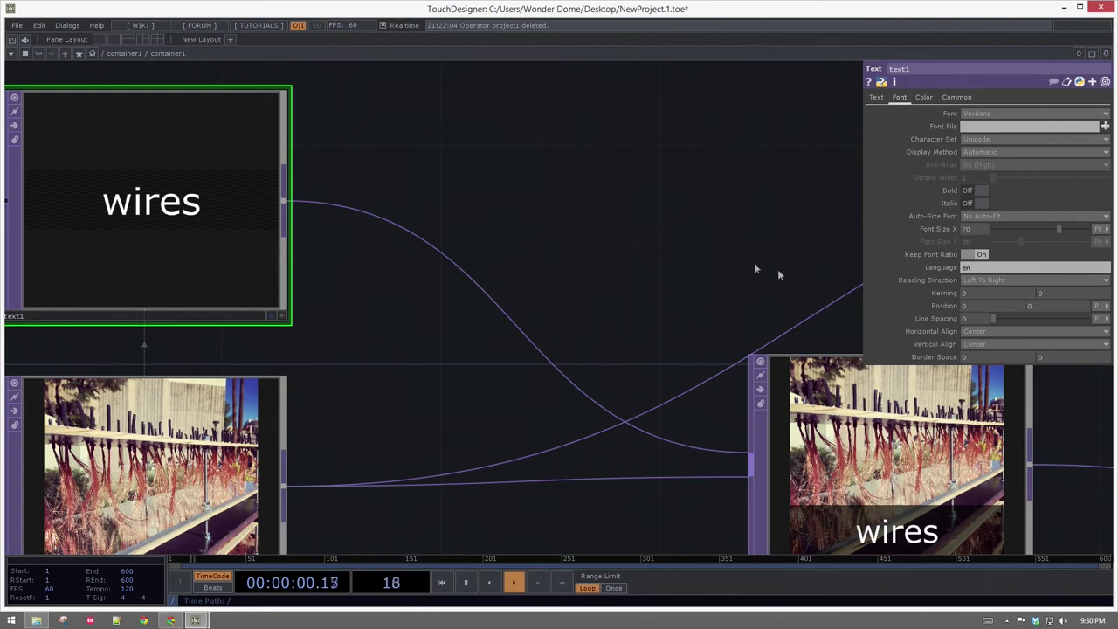
pyautogui.moveTo(780, 273); pyautogui.dragTo(619, 155)
pyautogui.moveTo(1047, 306)
pyautogui.mouseDown(button='middle')
pyautogui.moveTo(1047, 319)
pyautogui.moveTo(1048, 288)
pyautogui.moveTo(1040, 300)
pyautogui.mouseUp(button='middle')
pyautogui.scroll(-2, 1038, 302)
pyautogui.moveTo(809, 430); pyautogui.dragTo(928, 463, button='middle')
pyautogui.moveTo(917, 437); pyautogui.dragTo(839, 463)
pyautogui.moveTo(896, 430); pyautogui.dragTo(786, 444)
pyautogui.moveTo(1082, 307); pyautogui.dragTo(969, 308)
pyautogui.write('0')
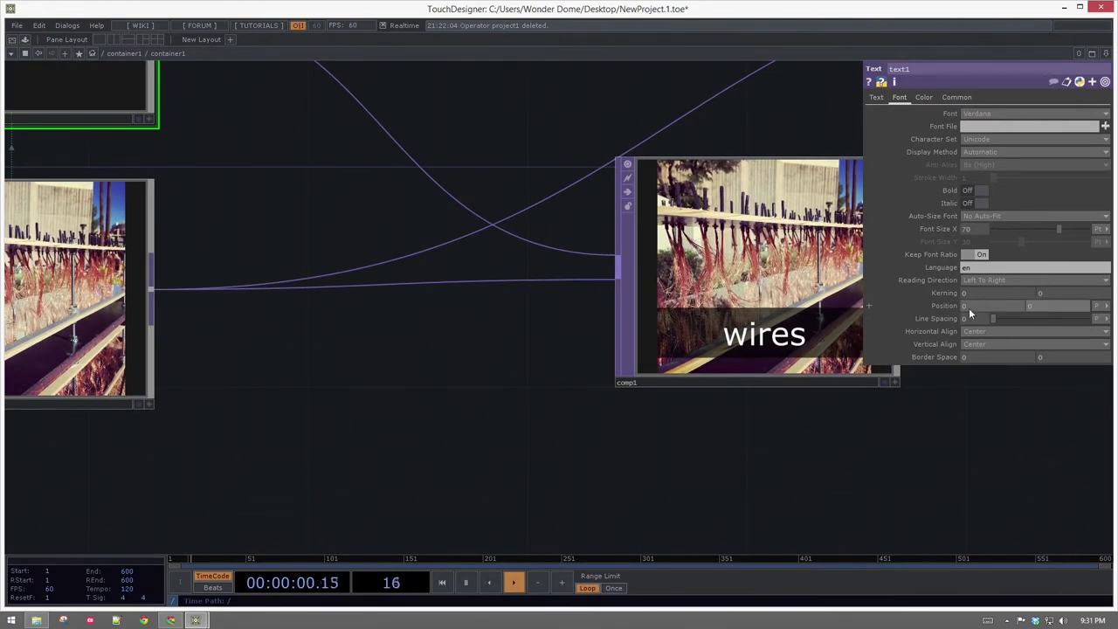
pyautogui.press('Return')
pyautogui.moveTo(1060, 309); pyautogui.dragTo(1061, 285, button='middle')
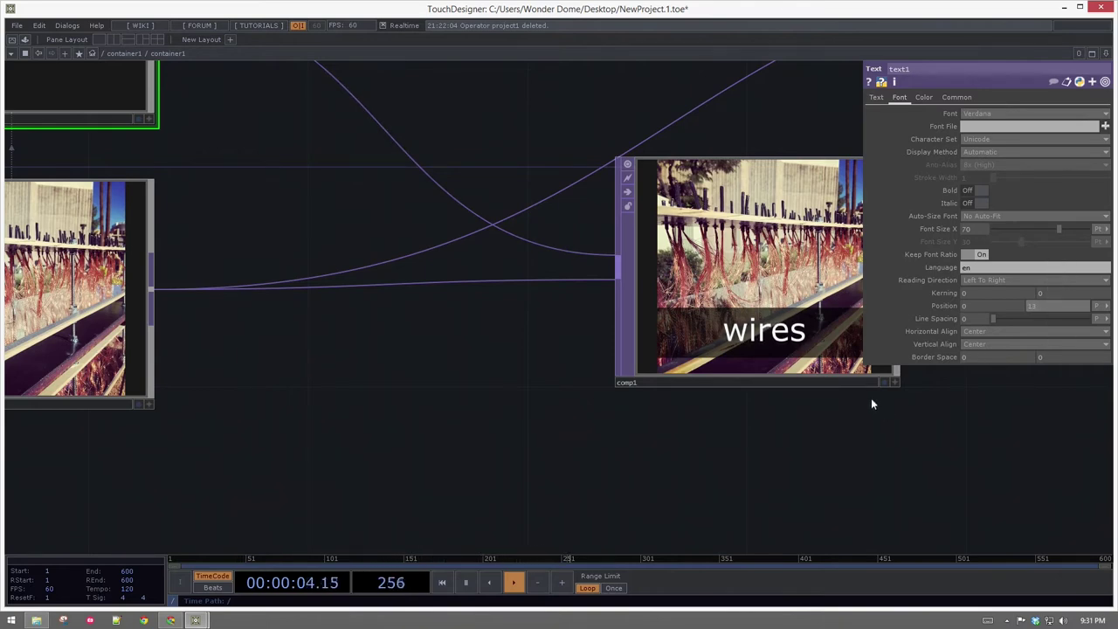
# Step: Move the disp and null1 TOPs together farther away from the Composite TOP to make room for another operator
pyautogui.moveTo(874, 411); pyautogui.dragTo(708, 414)
pyautogui.scroll(-3, 695, 404)
pyautogui.moveTo(848, 357); pyautogui.dragTo(471, 420)
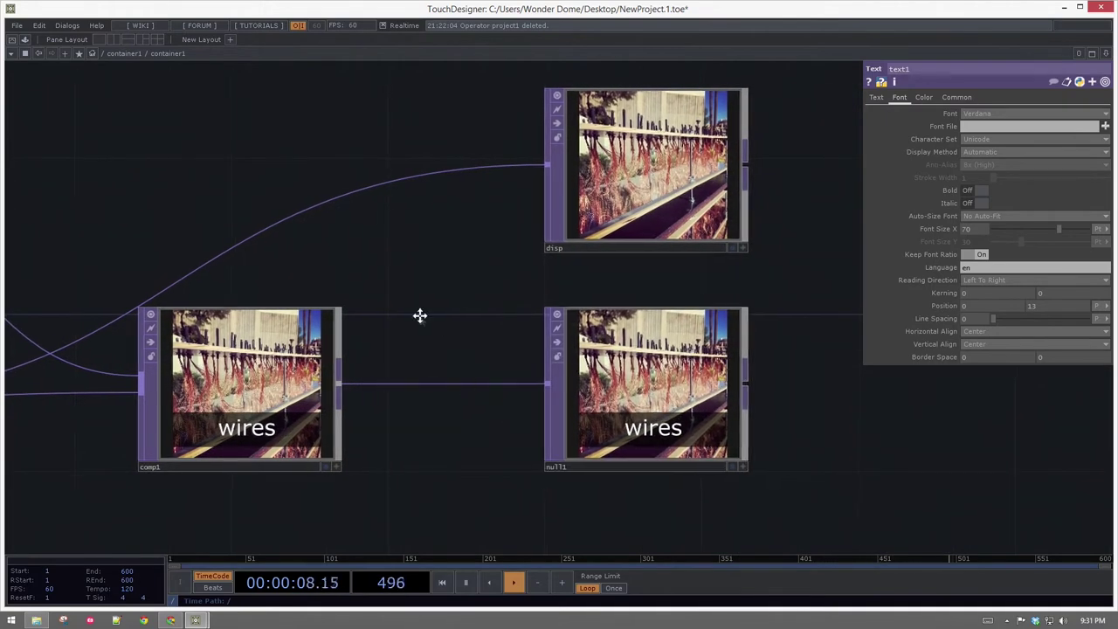
pyautogui.scroll(-2, 420, 314)
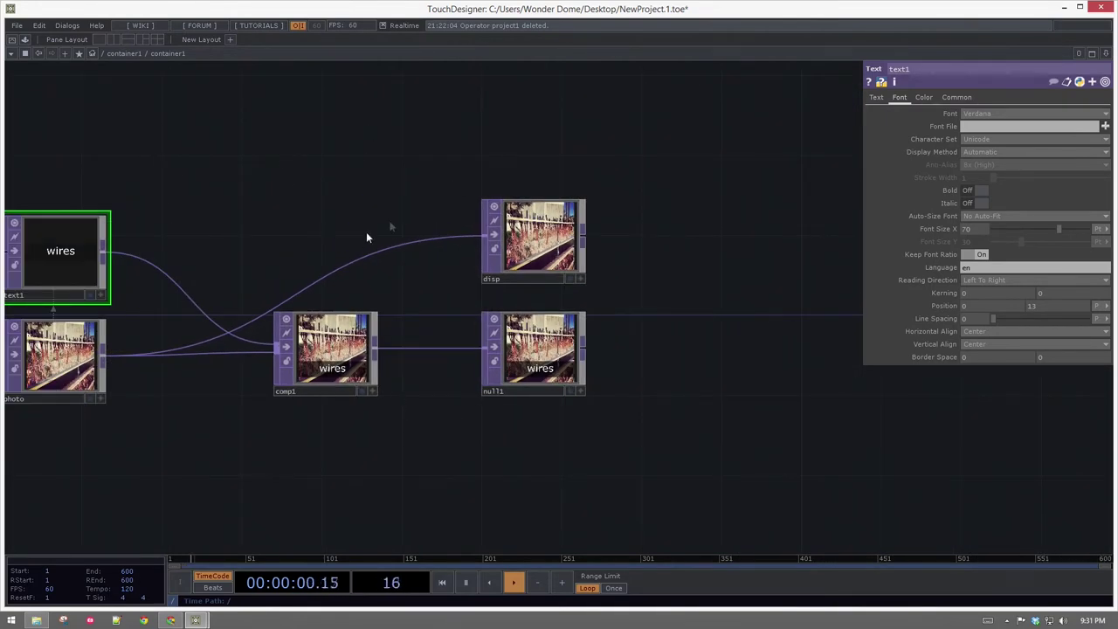
pyautogui.moveTo(692, 175); pyautogui.dragTo(531, 419)
pyautogui.moveTo(534, 368); pyautogui.dragTo(630, 367)
# Step: Insert a Level TOP on the wire between the Composite TOP and null1
pyautogui.rightClick(438, 356)
pyautogui.rightClick(424, 348)
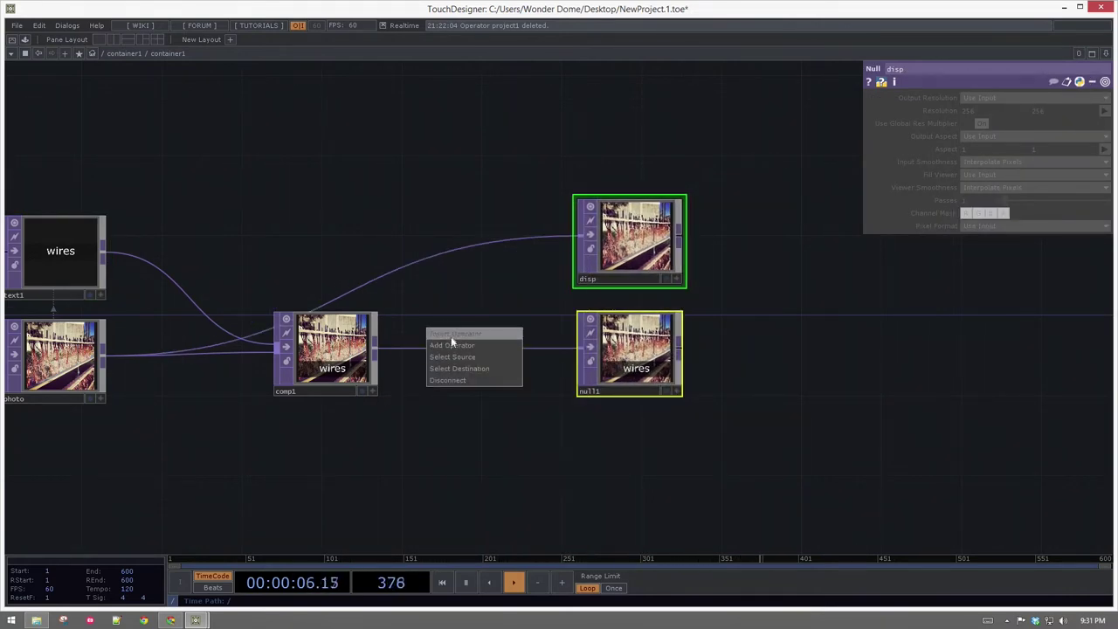
pyautogui.click(451, 336)
pyautogui.write('lev')
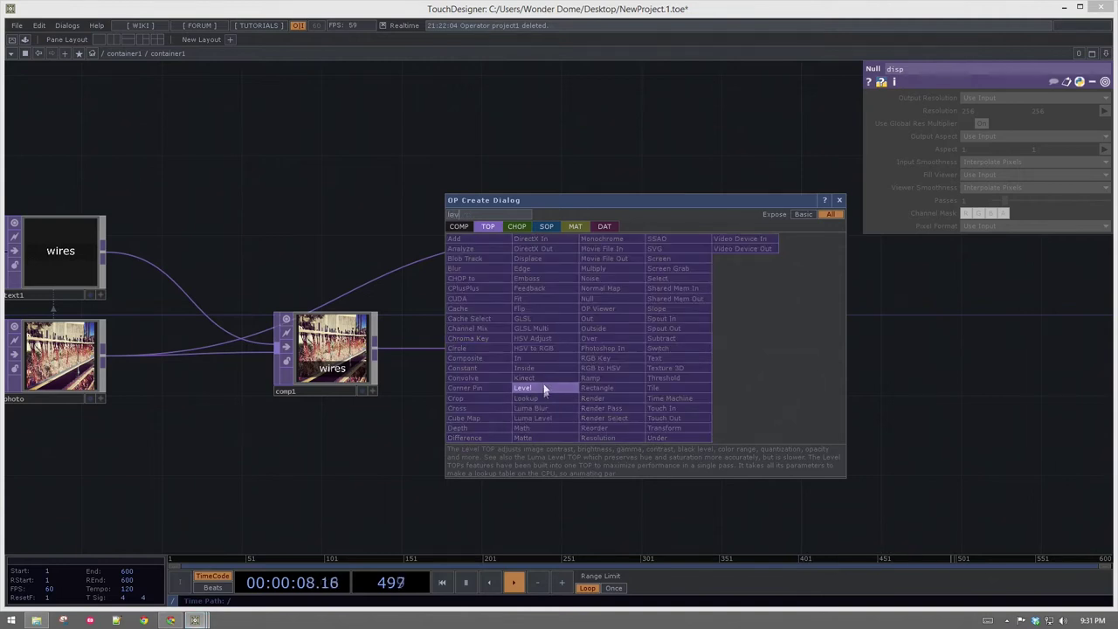
pyautogui.click(543, 386)
pyautogui.click(485, 339)
pyautogui.moveTo(483, 347)
pyautogui.mouseDown()
pyautogui.moveTo(495, 361)
pyautogui.moveTo(474, 365)
pyautogui.mouseUp()
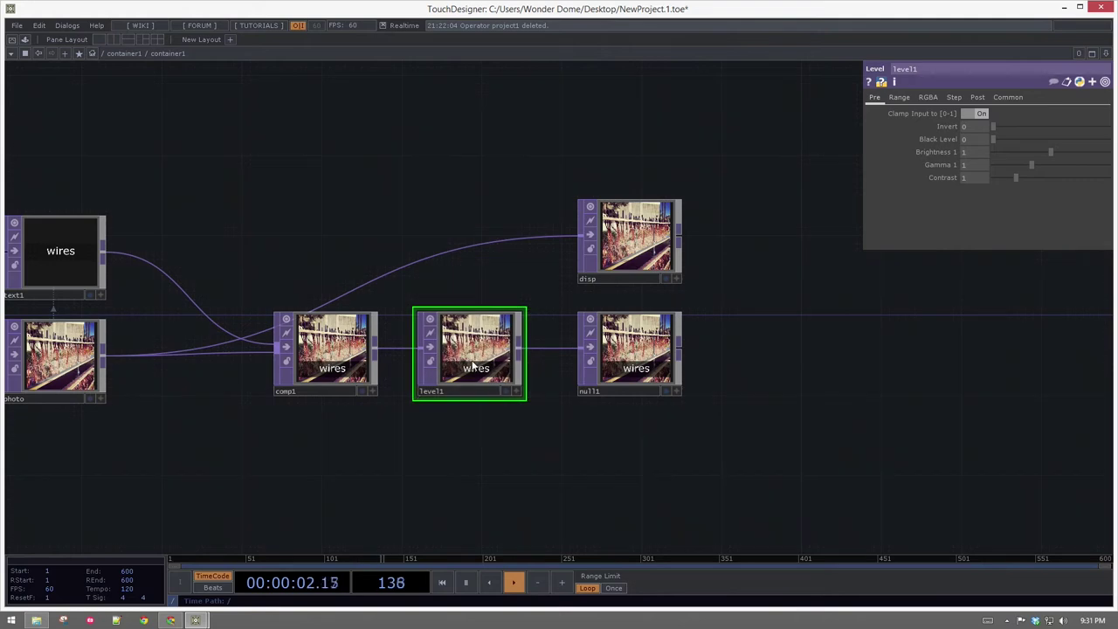
# Step: Check the inner container from its parent network and bring up the Level TOP's Post parameters inside it
pyautogui.press('u')
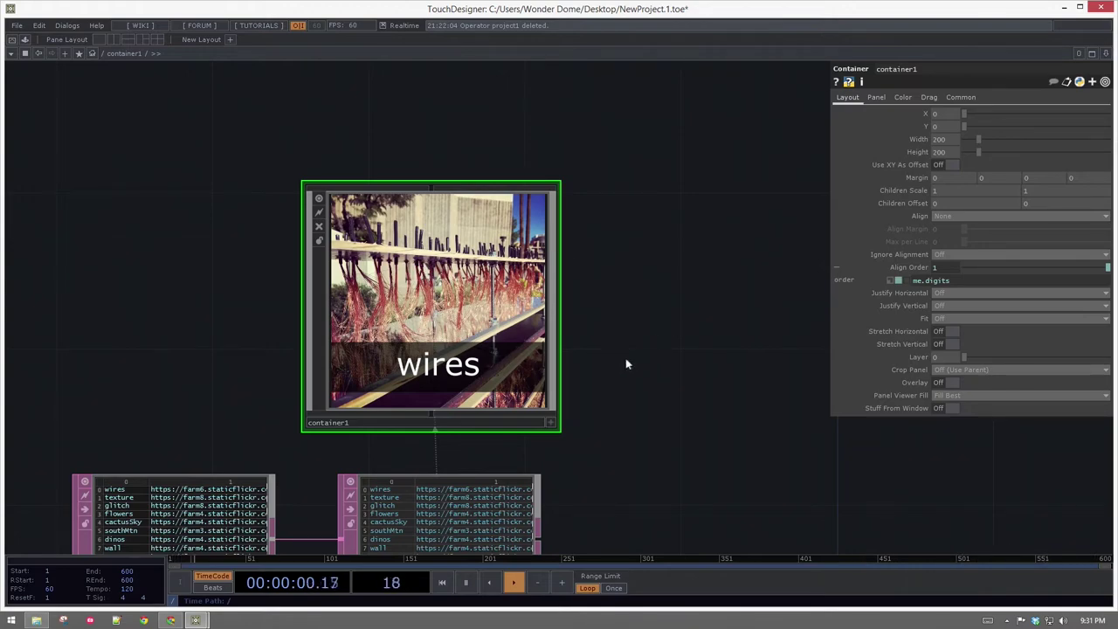
pyautogui.press('i')
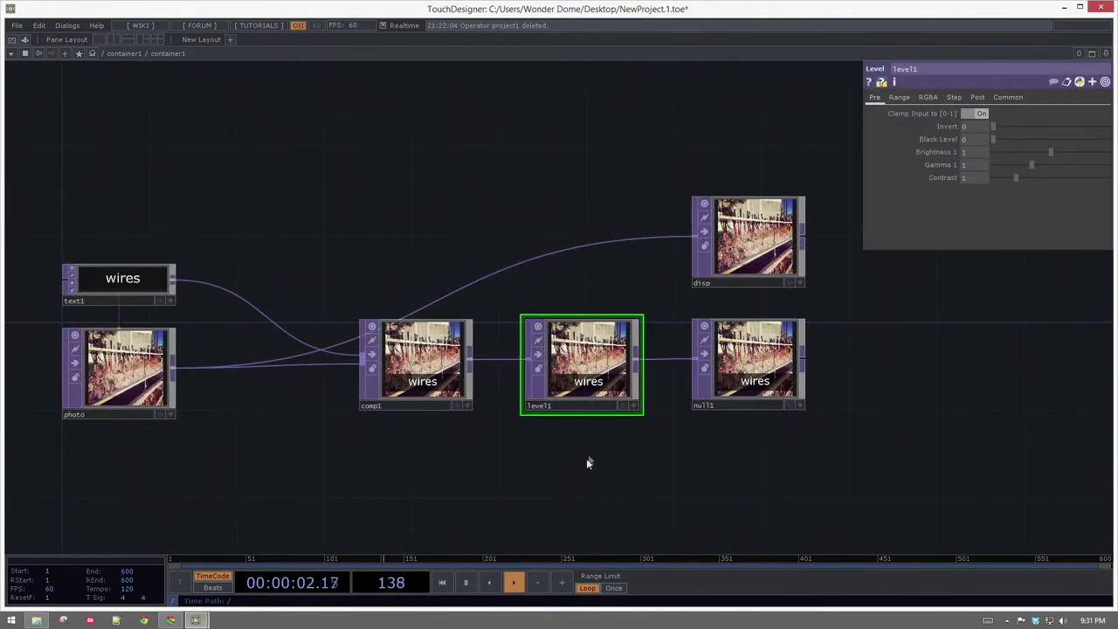
pyautogui.click(976, 98)
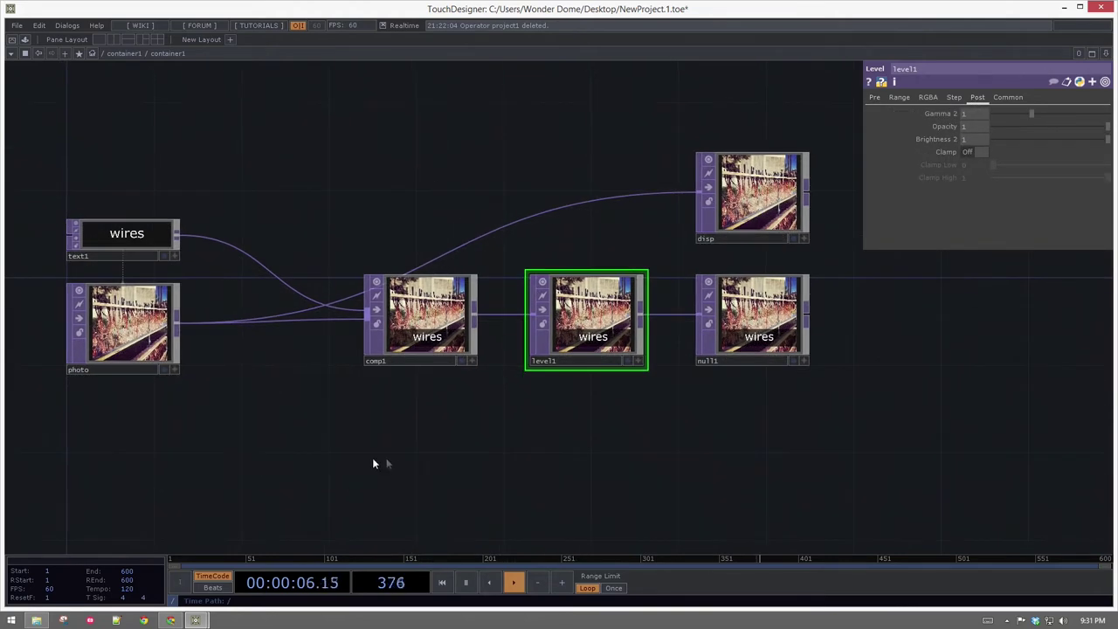
# Step: Add a Panel CHOP below the photo TOP
pyautogui.press('Tab')
pyautogui.write('par')
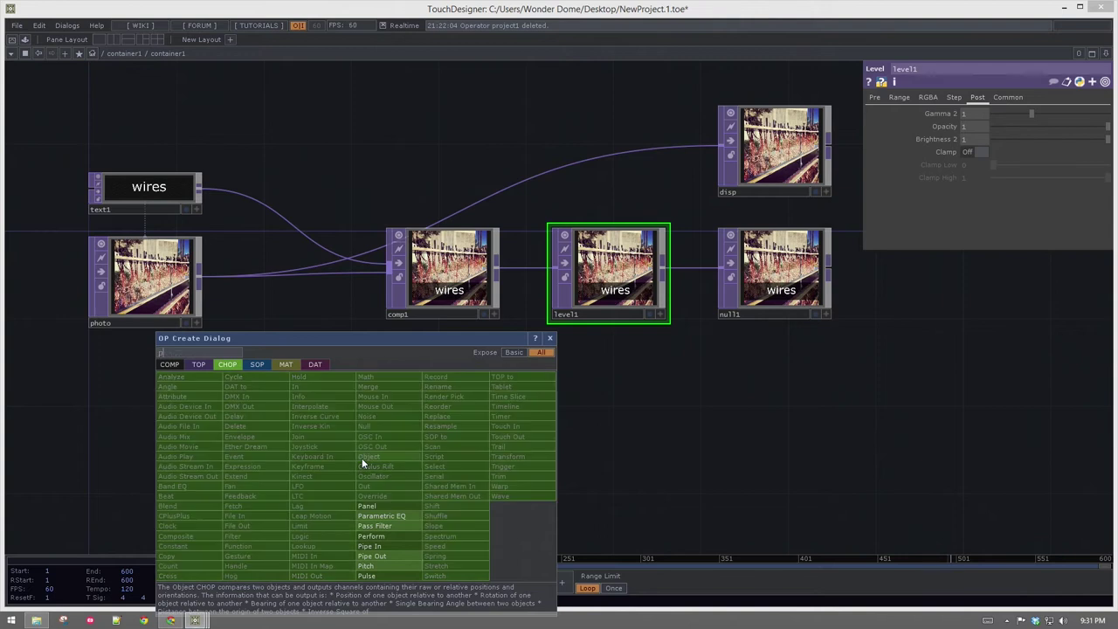
pyautogui.click(369, 504)
pyautogui.click(154, 402)
pyautogui.moveTo(181, 401); pyautogui.dragTo(169, 402)
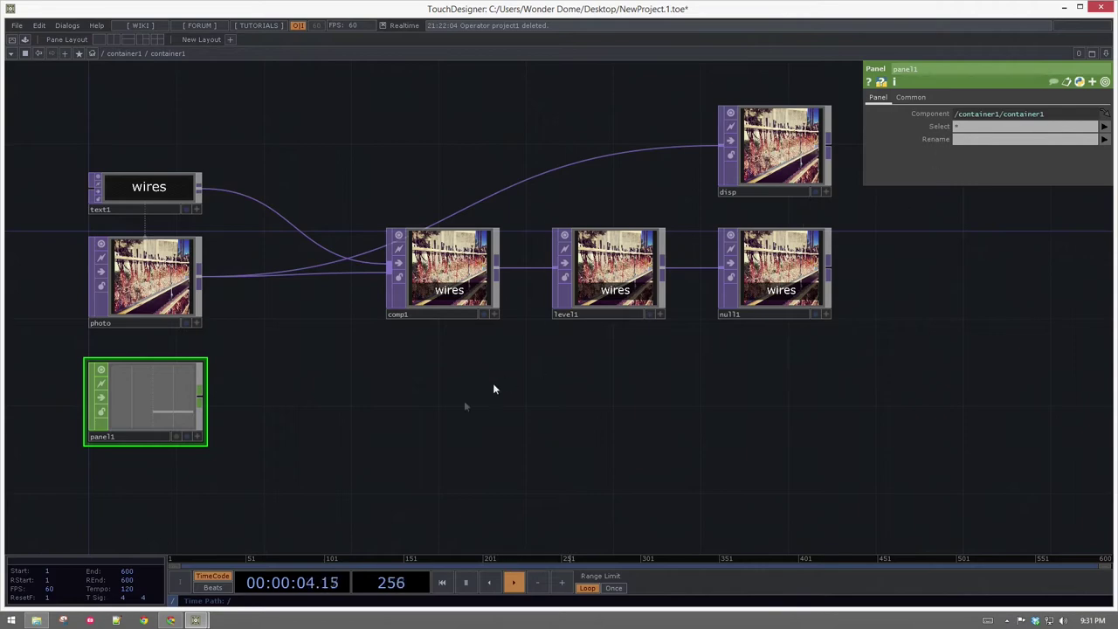
# Step: Enlarge the Panel CHOP's channel list and open the container's panel in a floating window beside it to test mouse interaction
pyautogui.scroll(5, 489, 367)
pyautogui.moveTo(685, 299); pyautogui.dragTo(464, 422)
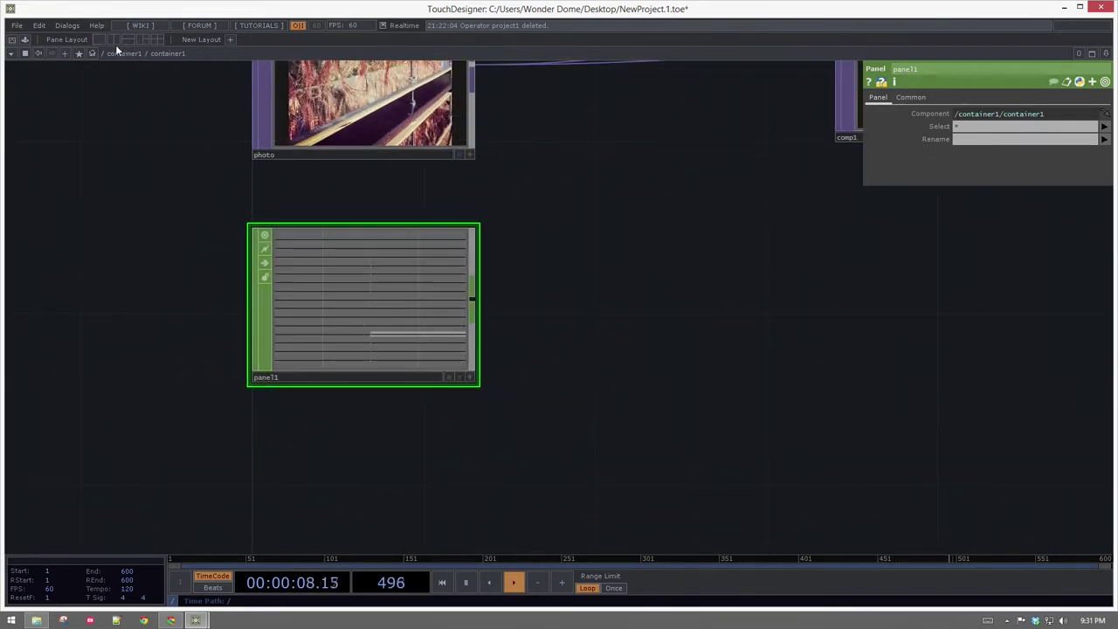
pyautogui.scroll(5, 398, 278)
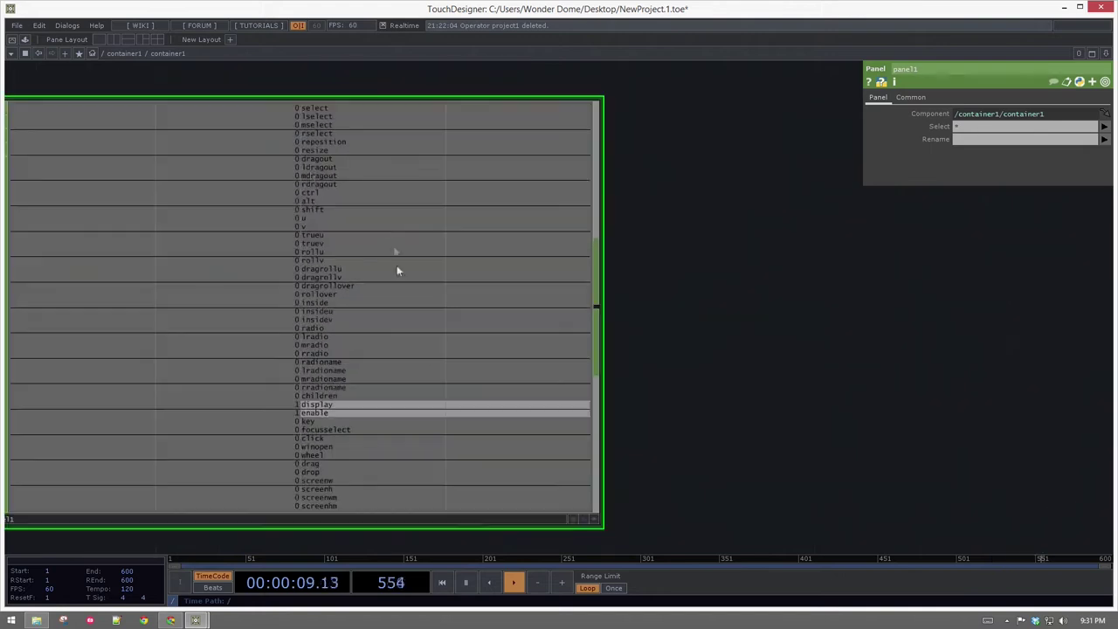
pyautogui.click(26, 53)
pyautogui.moveTo(150, 56); pyautogui.dragTo(696, 173)
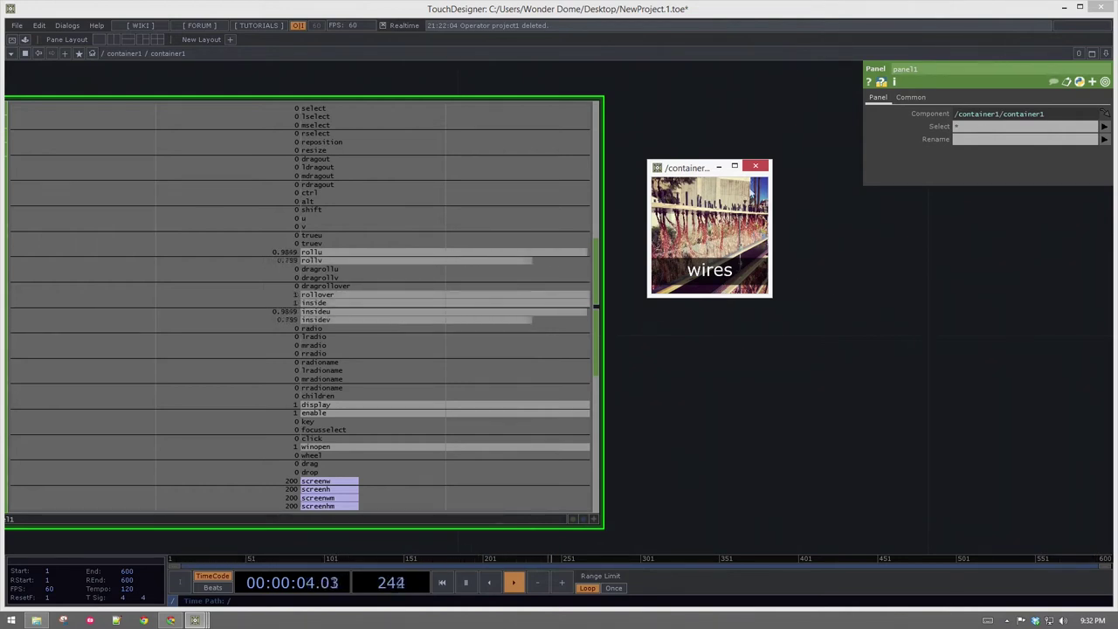
# Step: Restrict the Panel CHOP's selection to the rollover channel and close the floating panel window
pyautogui.moveTo(972, 126); pyautogui.dragTo(934, 132)
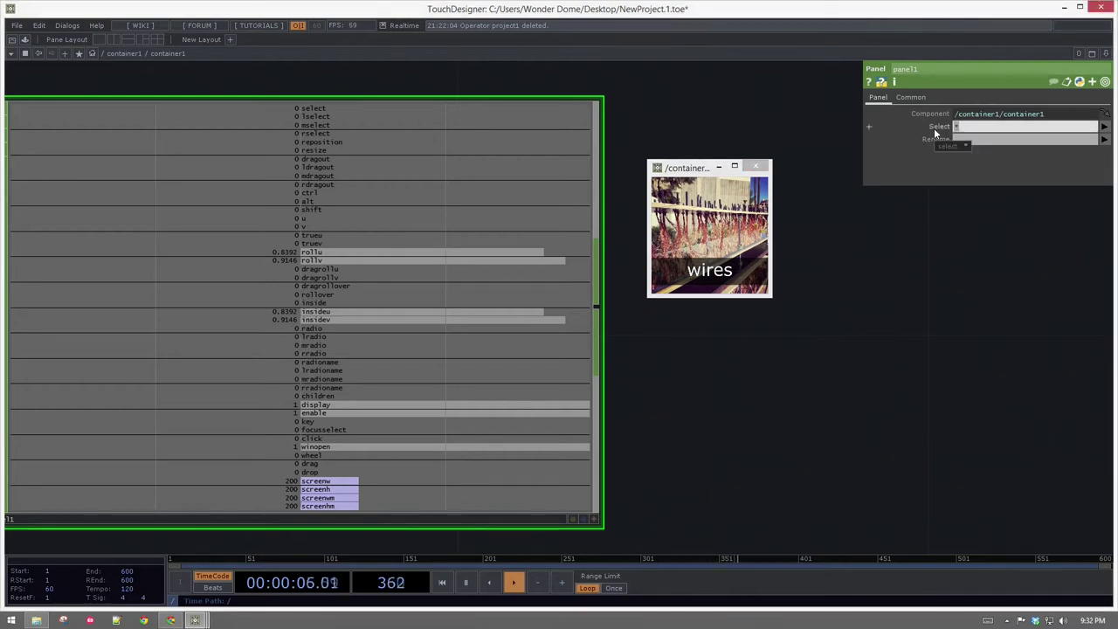
pyautogui.write('rollover')
pyautogui.press('Return')
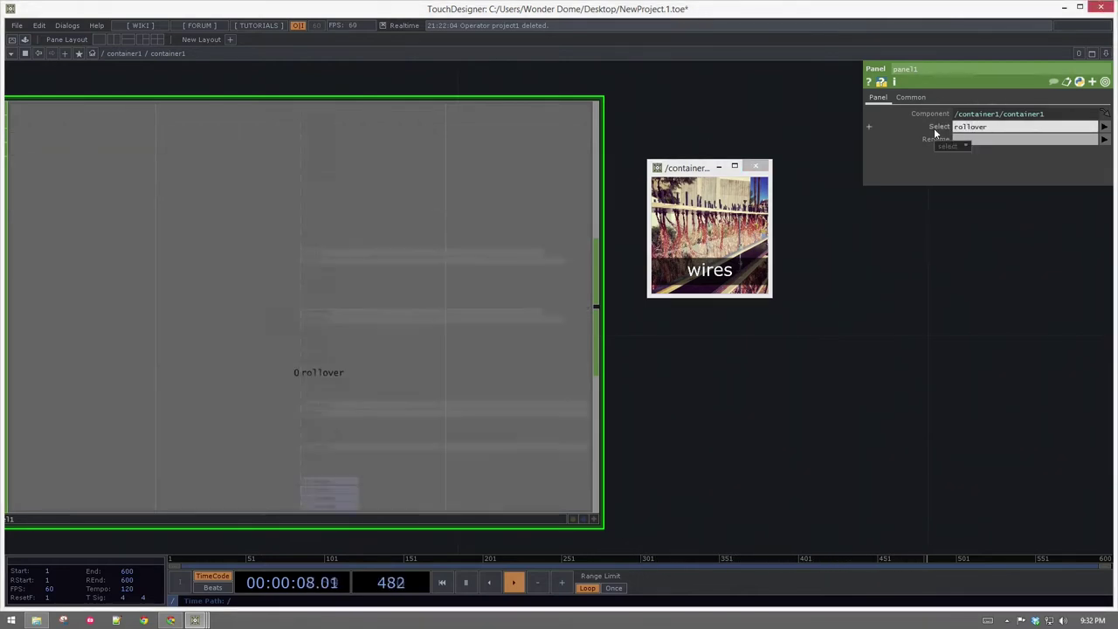
pyautogui.click(756, 165)
# Step: Connect a Null CHOP to the Panel CHOP's output and place it beneath the Level TOP
pyautogui.scroll(-8, 715, 229)
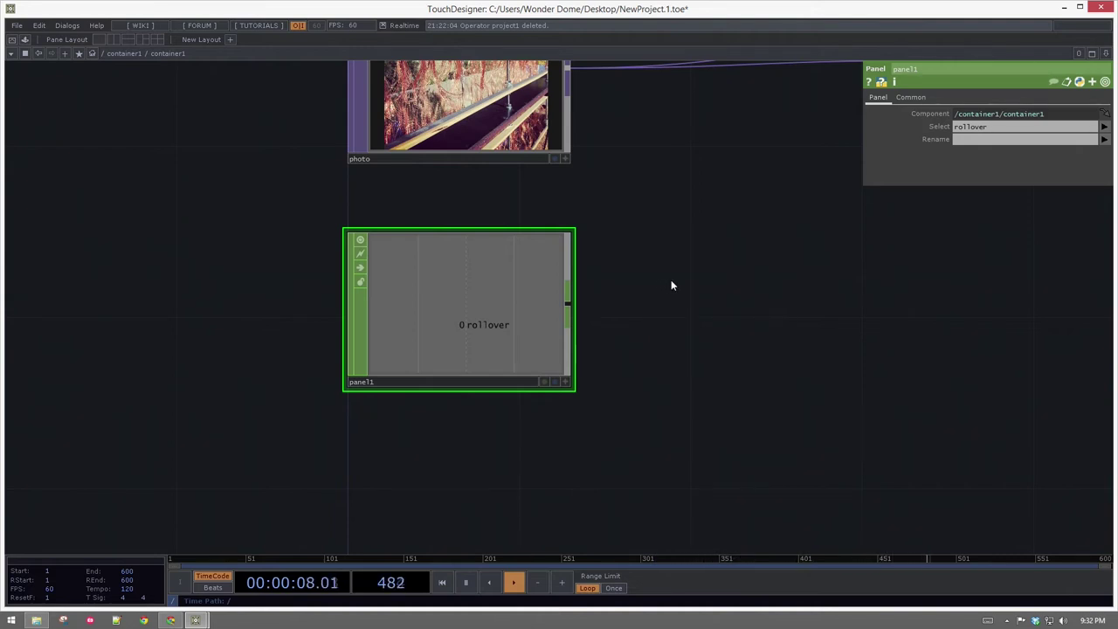
pyautogui.scroll(-5, 671, 284)
pyautogui.moveTo(537, 332); pyautogui.dragTo(428, 329)
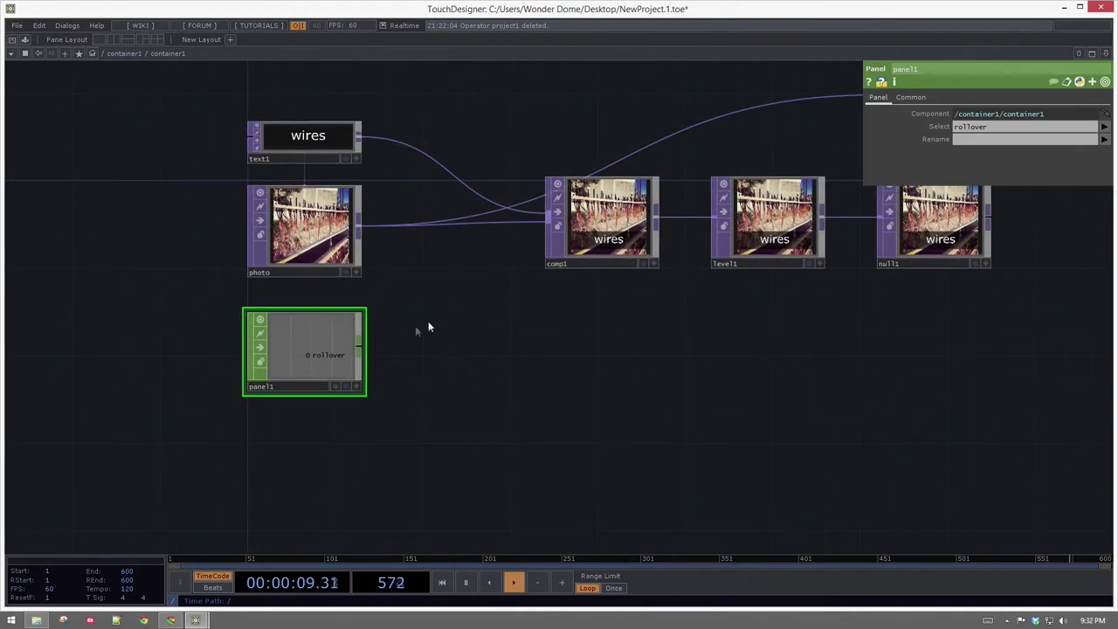
pyautogui.rightClick(357, 348)
pyautogui.write('nul')
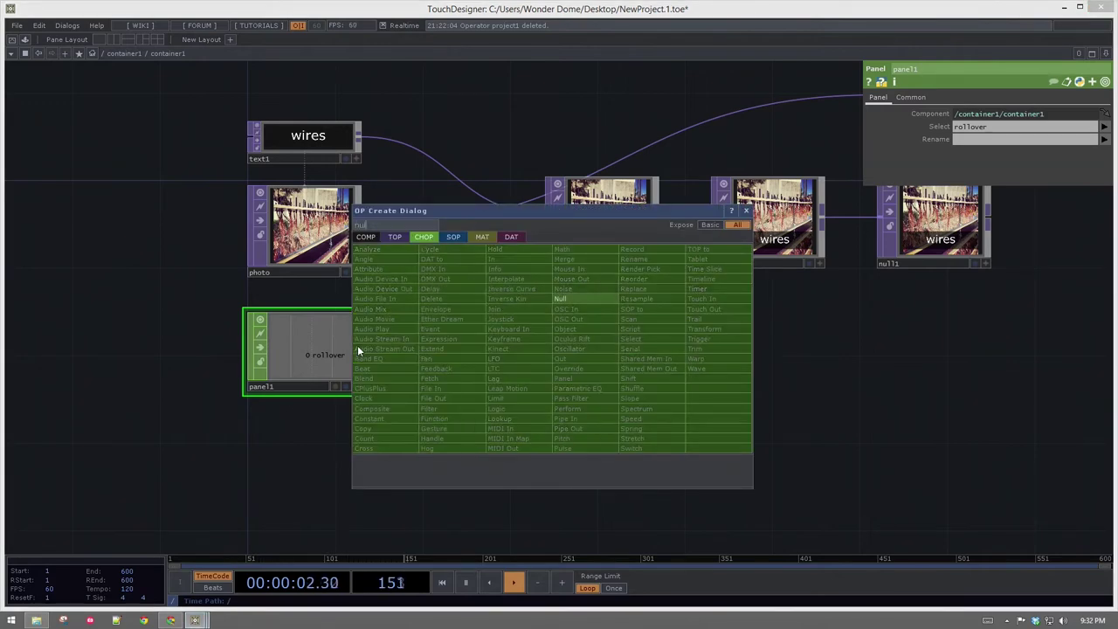
pyautogui.click(564, 298)
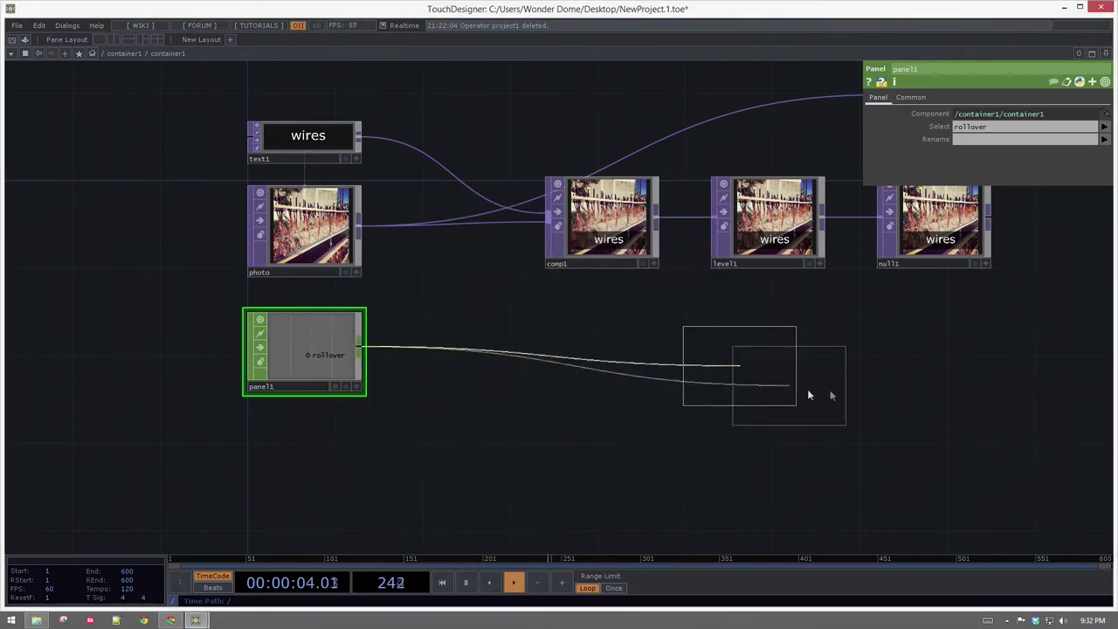
pyautogui.click(763, 347)
pyautogui.moveTo(882, 344); pyautogui.dragTo(797, 354)
pyautogui.moveTo(694, 357)
pyautogui.mouseDown()
pyautogui.moveTo(700, 364)
pyautogui.moveTo(662, 370)
pyautogui.moveTo(694, 362)
pyautogui.mouseUp()
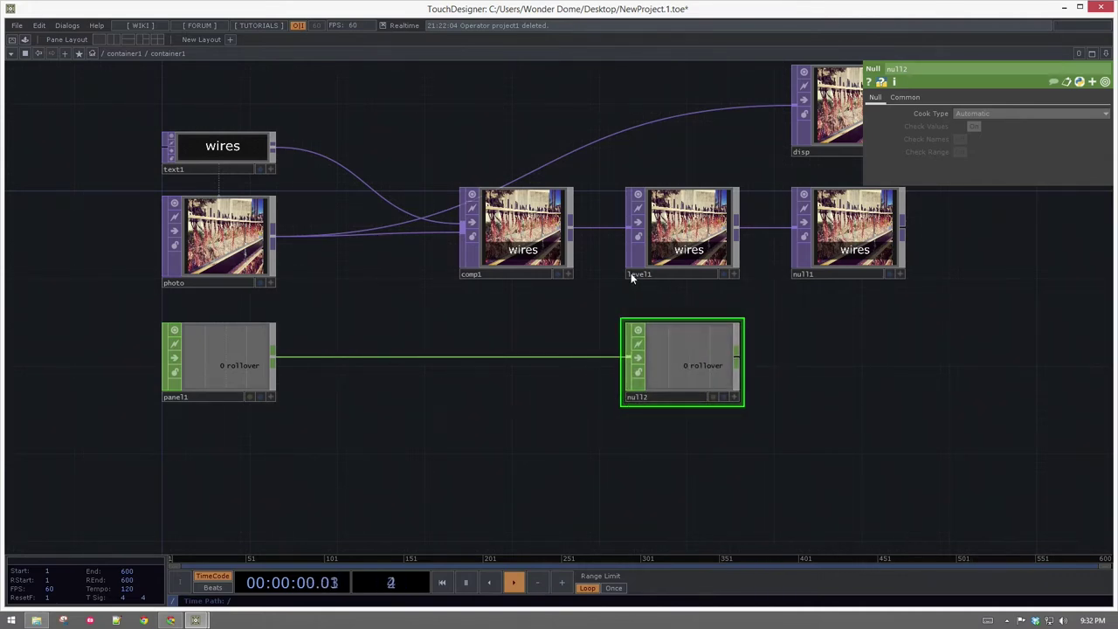
# Step: Drive the Level TOP's Opacity with a relative CHOP reference to null2's rollover channel and test it in a floating panel window
pyautogui.scroll(3, 632, 278)
pyautogui.click(667, 278)
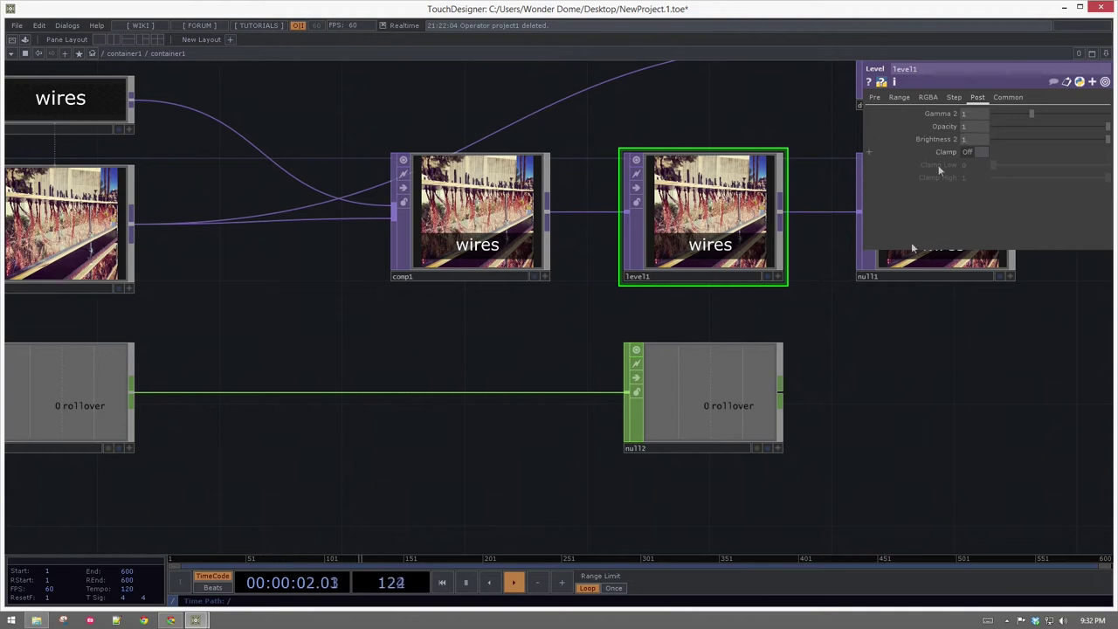
pyautogui.click(778, 451)
pyautogui.moveTo(740, 420); pyautogui.dragTo(980, 127)
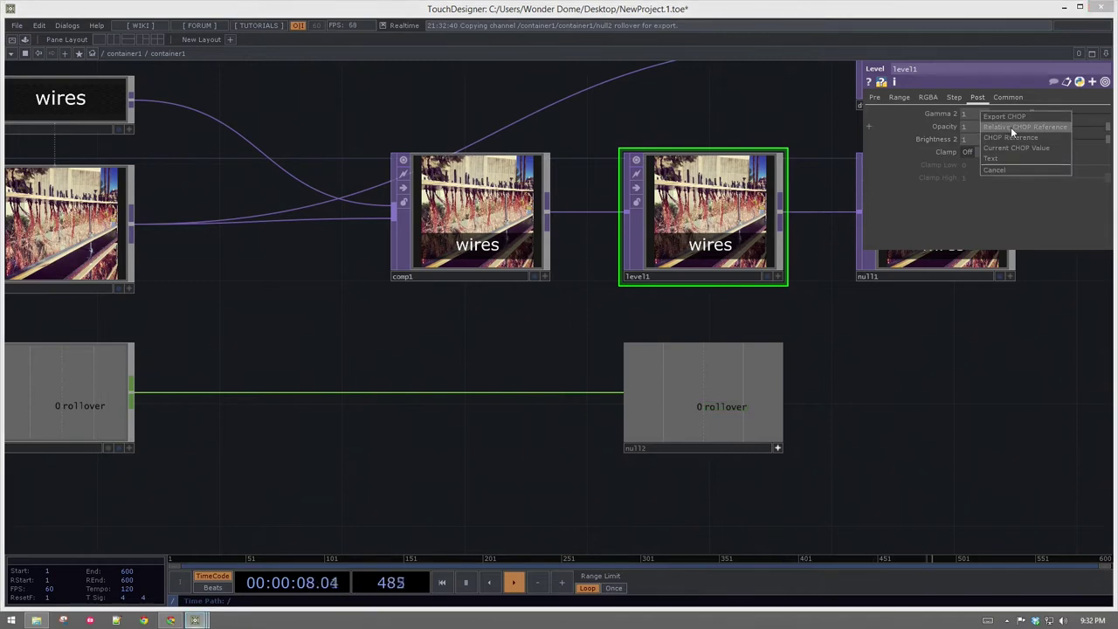
pyautogui.click(1019, 128)
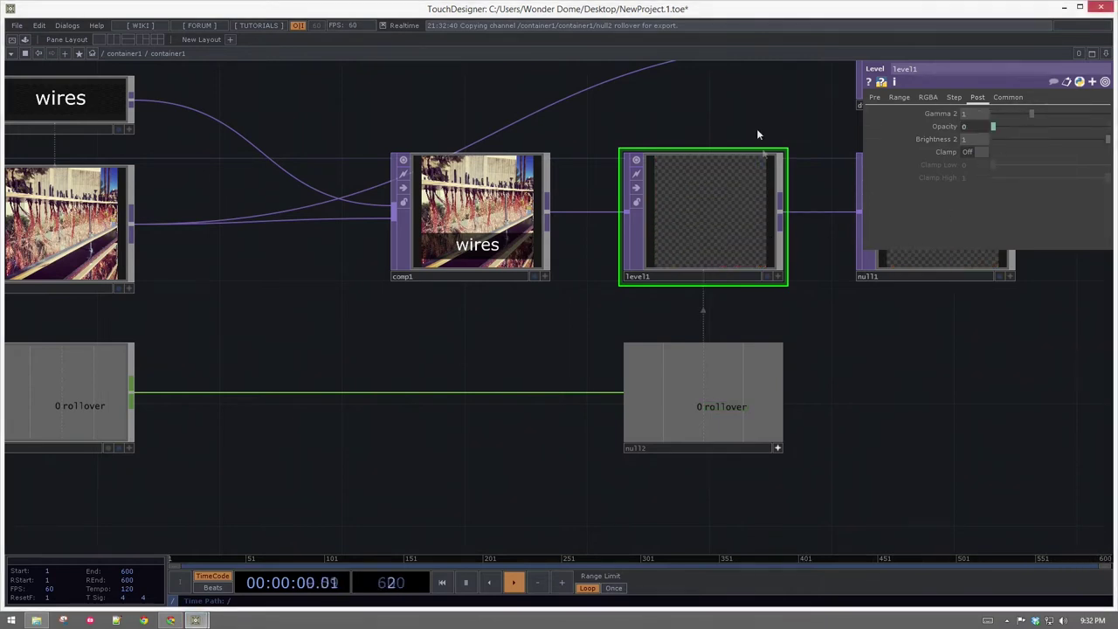
pyautogui.click(25, 54)
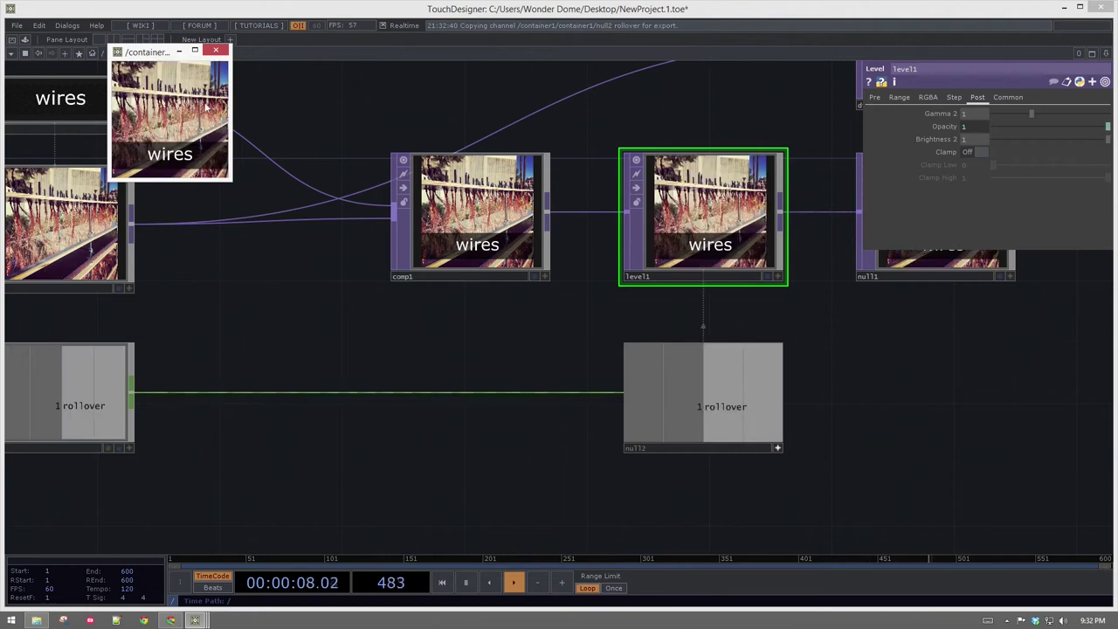
pyautogui.click(779, 448)
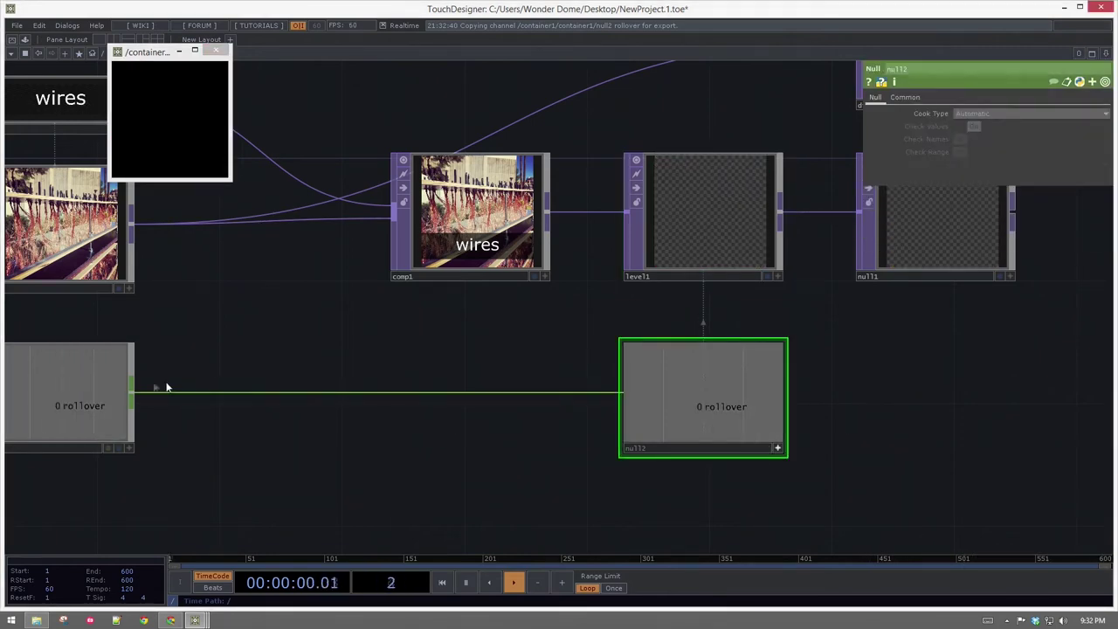
pyautogui.rightClick(172, 397)
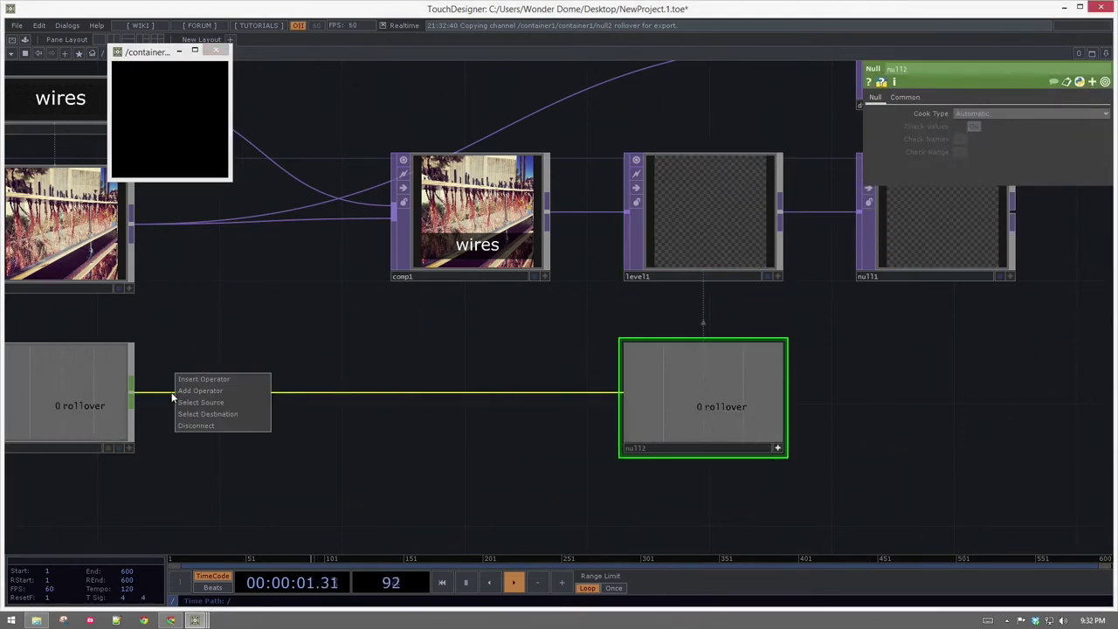
pyautogui.click(238, 384)
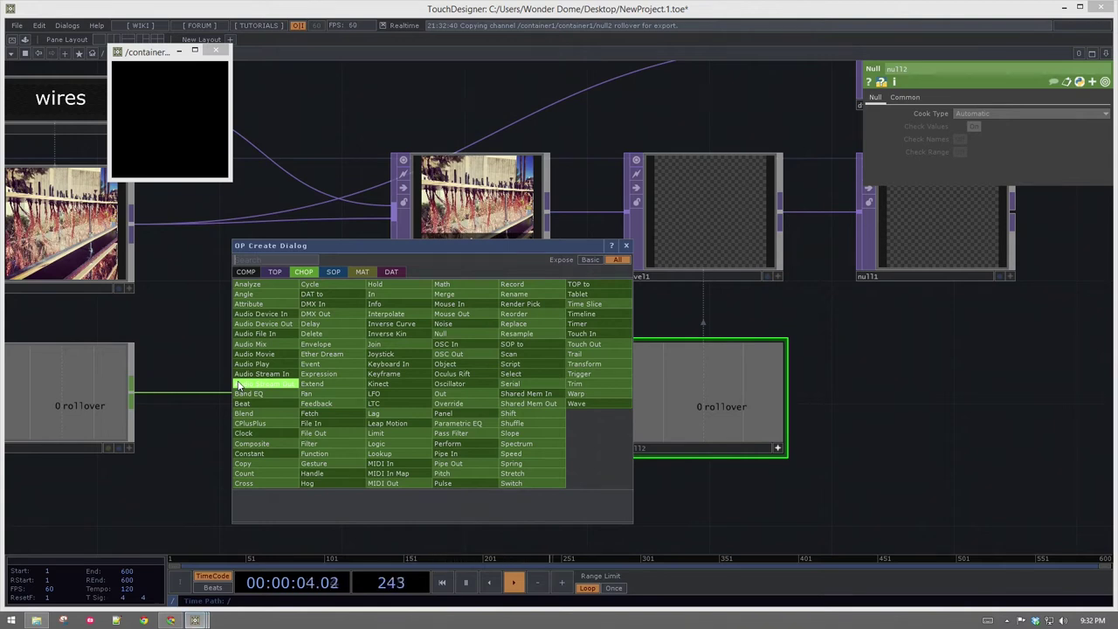
pyautogui.write('fi')
pyautogui.click(316, 443)
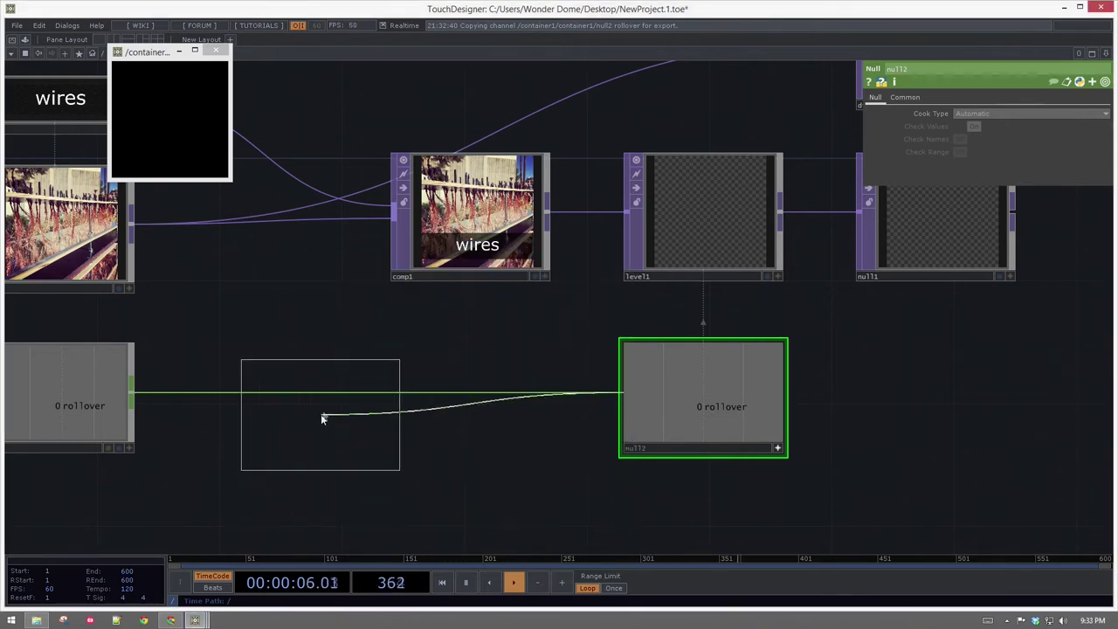
pyautogui.press('Escape')
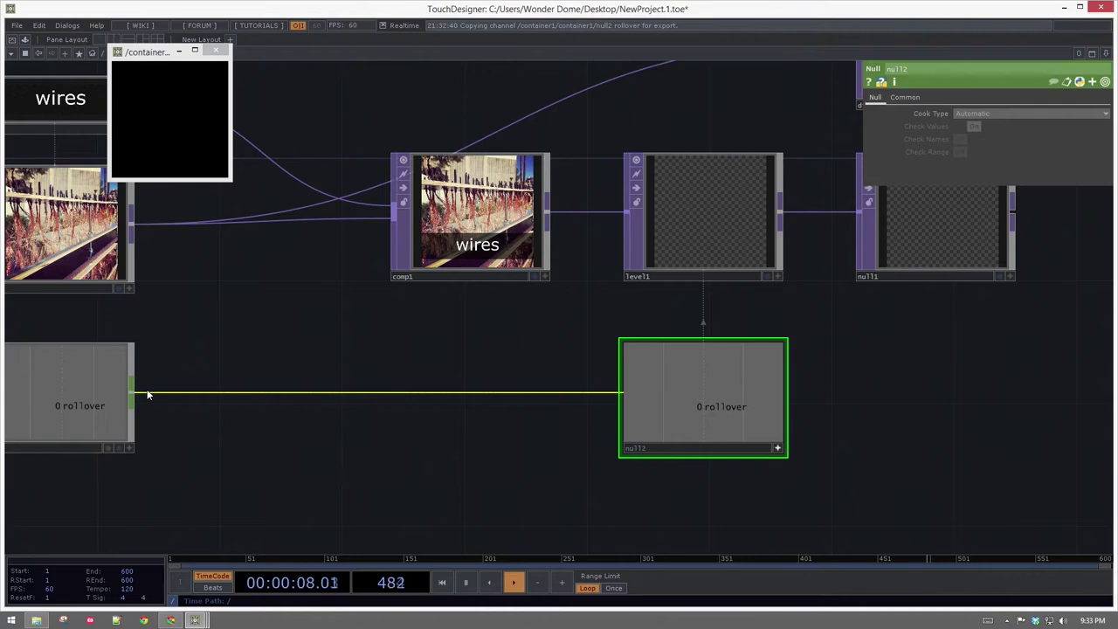
# Step: Insert a Filter CHOP on the wire between the Panel CHOP and null2
pyautogui.rightClick(147, 395)
pyautogui.click(187, 381)
pyautogui.write('fi')
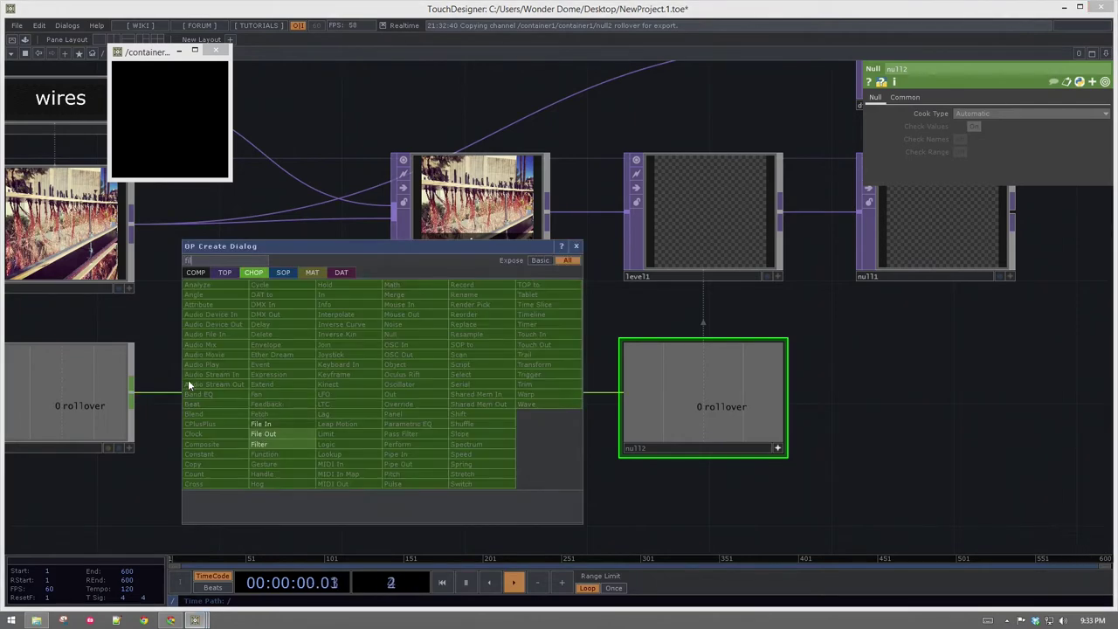
pyautogui.click(260, 444)
pyautogui.click(520, 393)
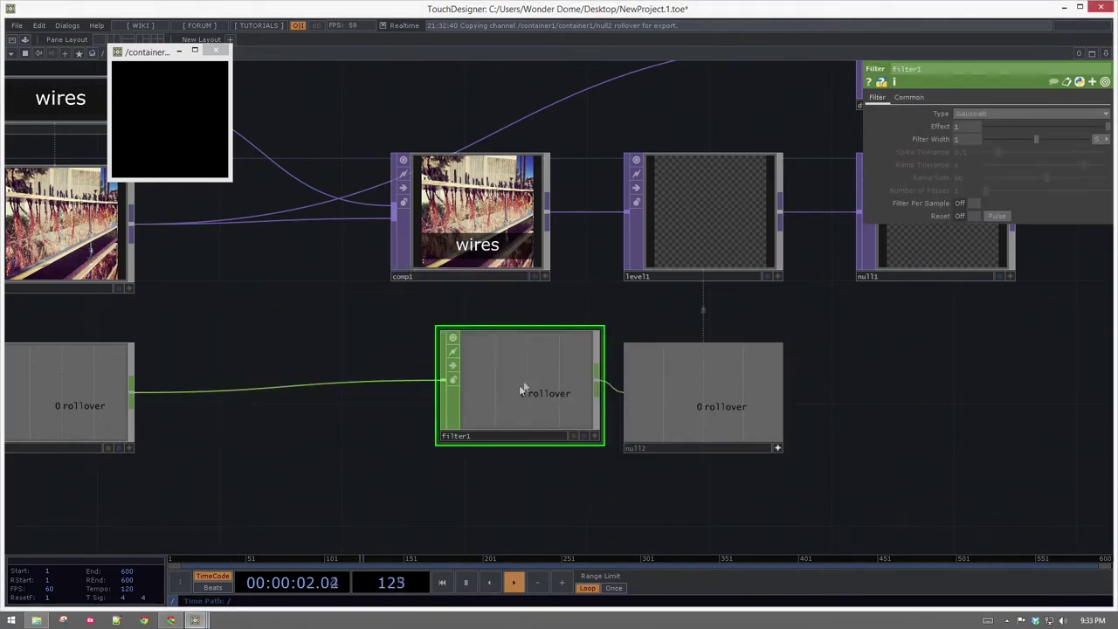
# Step: Align the Filter CHOP in line with null2 and set its Filter Width to 0.25
pyautogui.moveTo(510, 392); pyautogui.dragTo(516, 405)
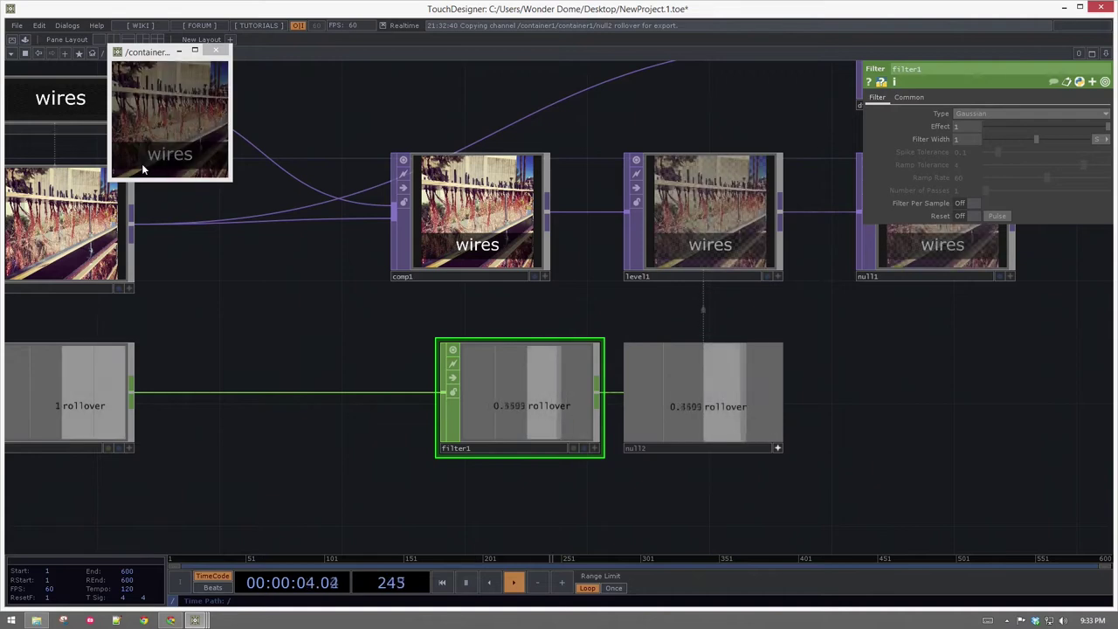
pyautogui.click(968, 139)
pyautogui.write('0.25')
pyautogui.press('Return')
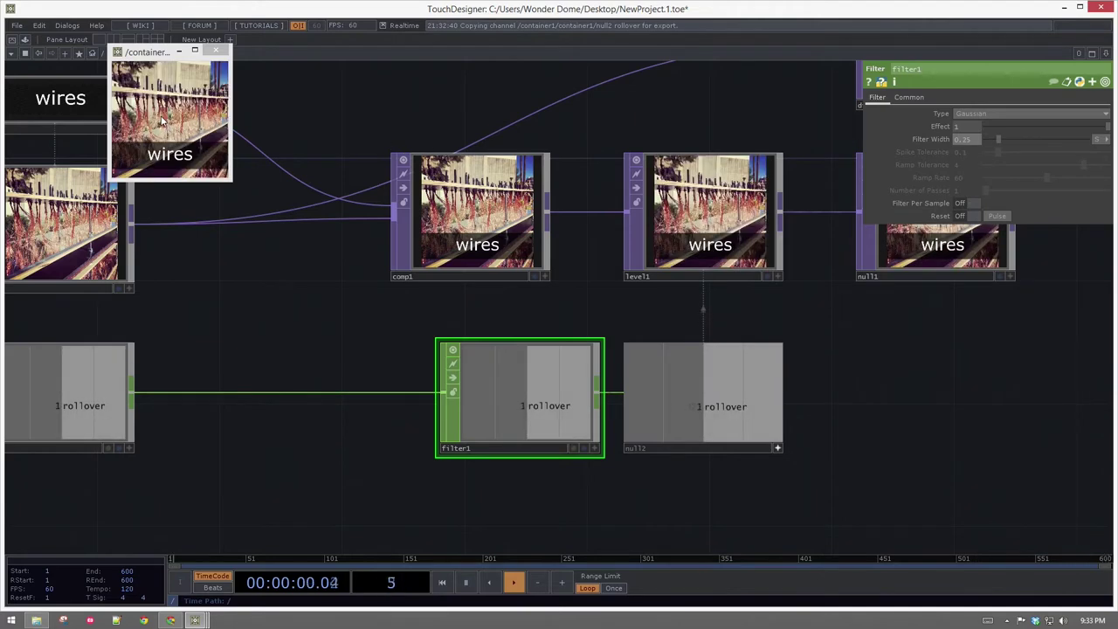
# Step: Set the Filter CHOP's Filter Width to 0.2 and turn off null2's active viewer
pyautogui.click(970, 138)
pyautogui.write('0.15')
pyautogui.press('Return')
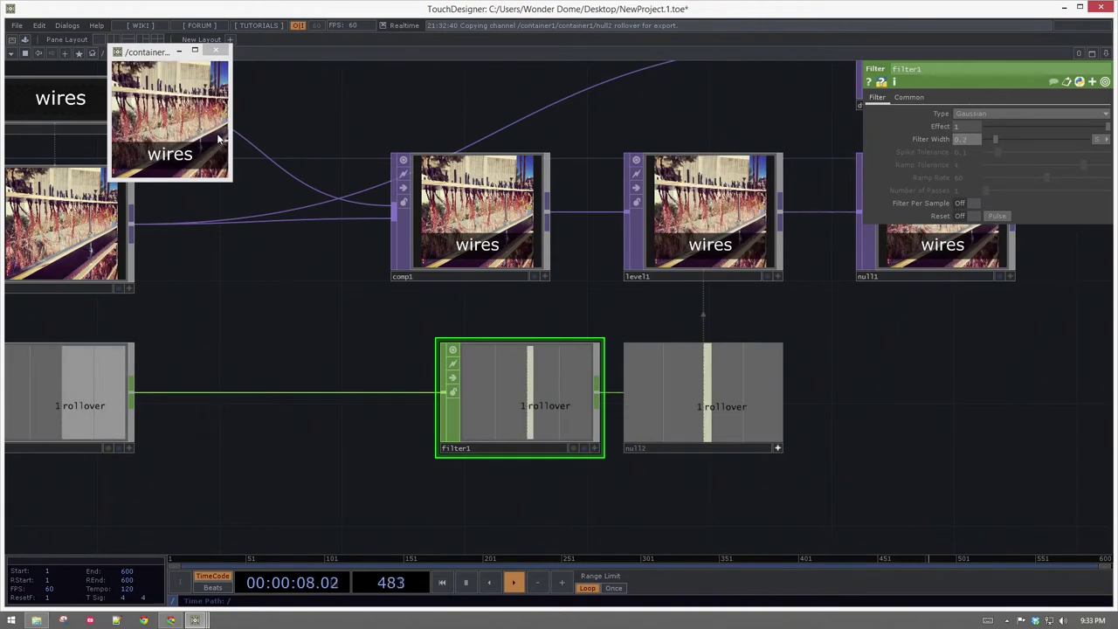
pyautogui.click(777, 447)
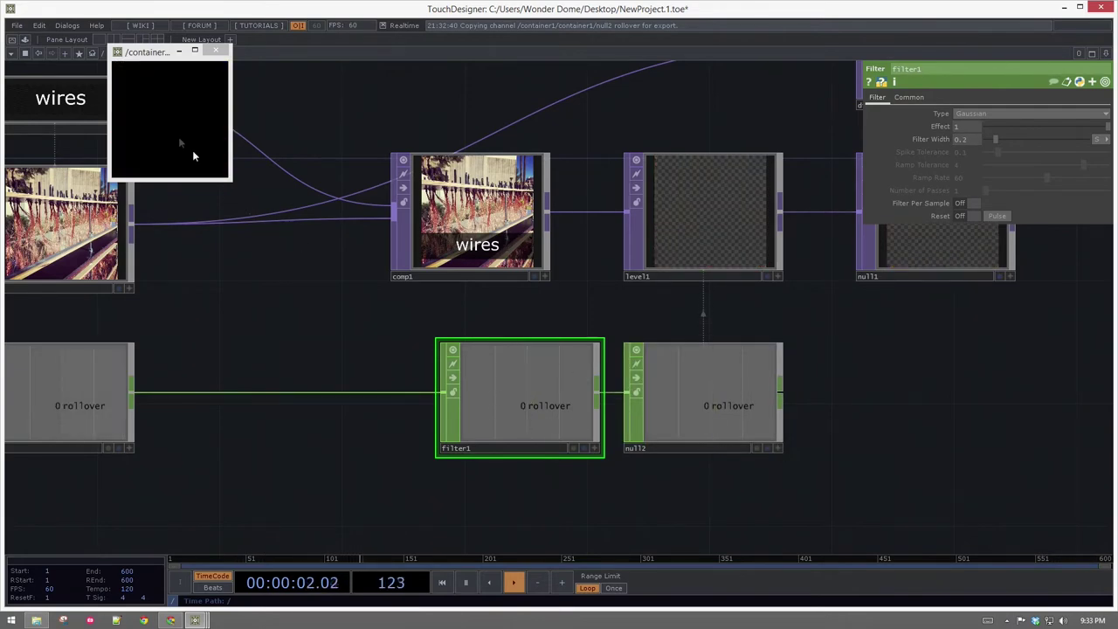
# Step: Insert a Math CHOP on the wire between the Panel CHOP and the Filter CHOP, and even out the row's spacing
pyautogui.rightClick(201, 392)
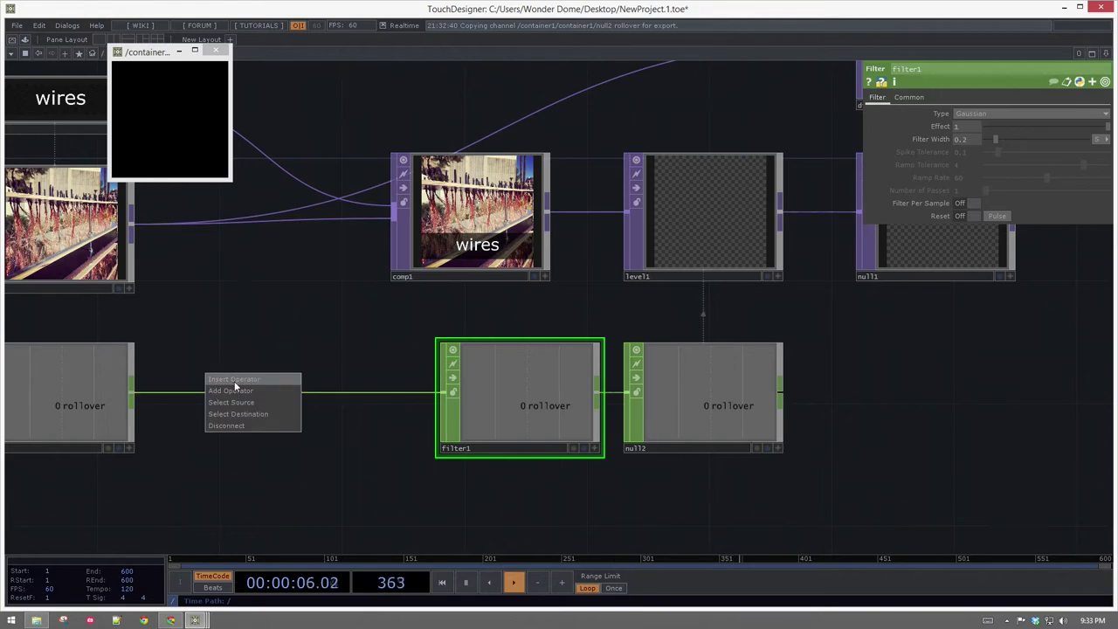
pyautogui.click(234, 380)
pyautogui.write('math')
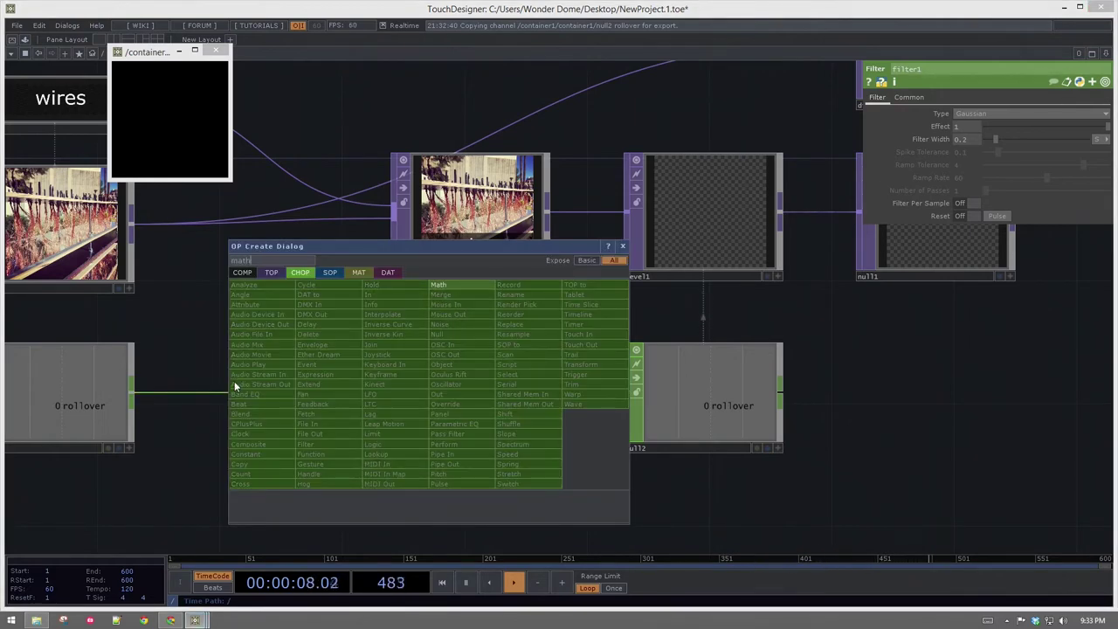
pyautogui.click(439, 284)
pyautogui.click(272, 402)
pyautogui.moveTo(273, 402); pyautogui.dragTo(305, 397)
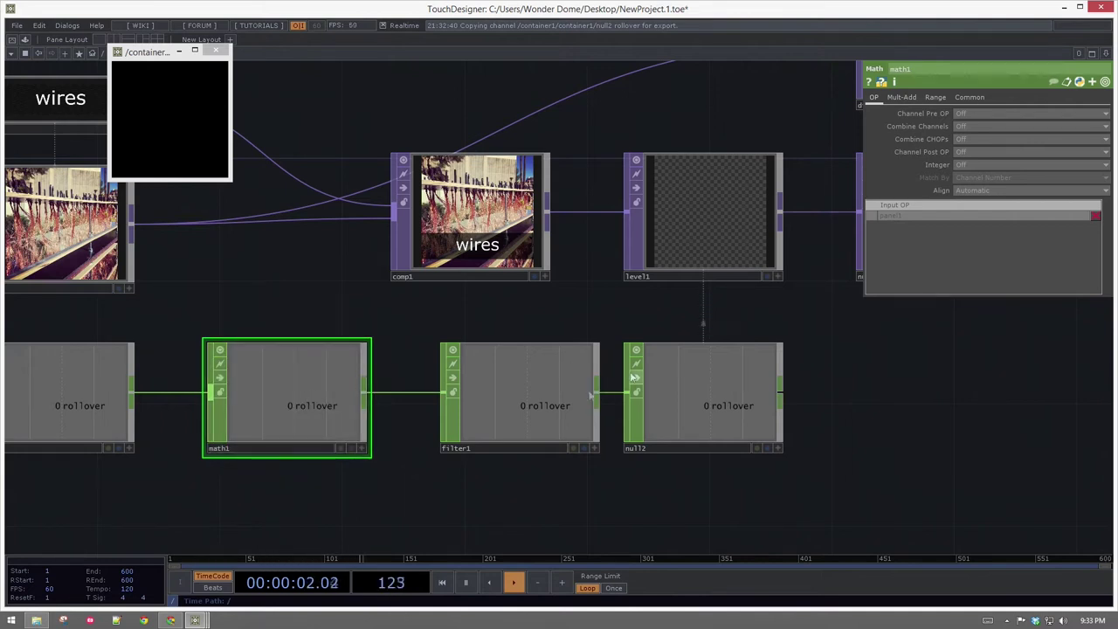
pyautogui.moveTo(485, 424); pyautogui.dragTo(473, 425)
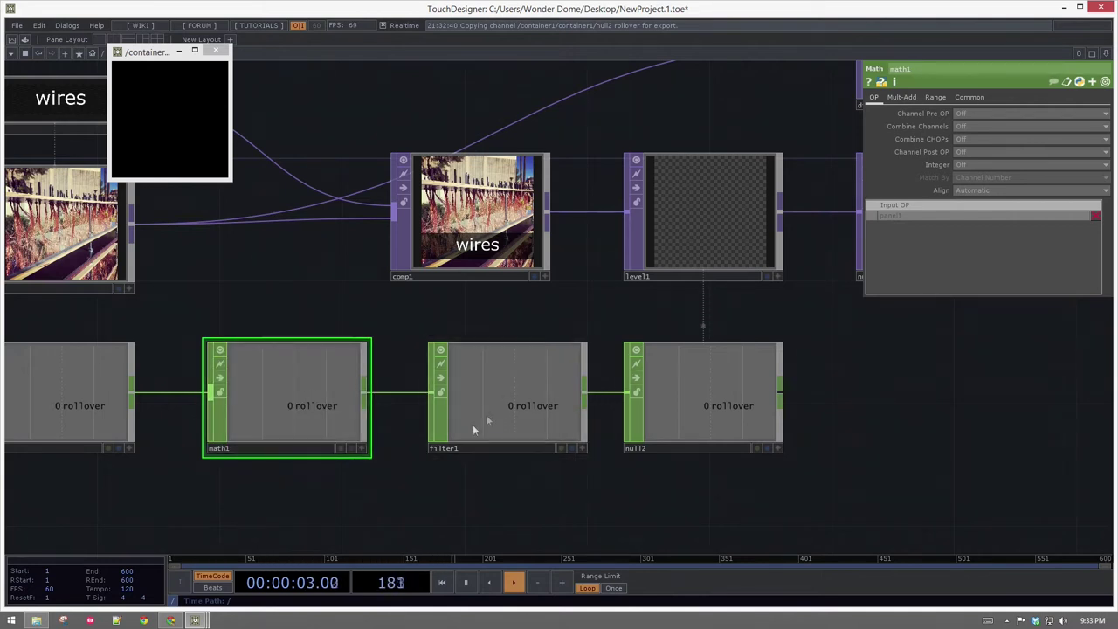
# Step: Set the lower bound of the Math CHOP's To Range to 0.5
pyautogui.click(934, 97)
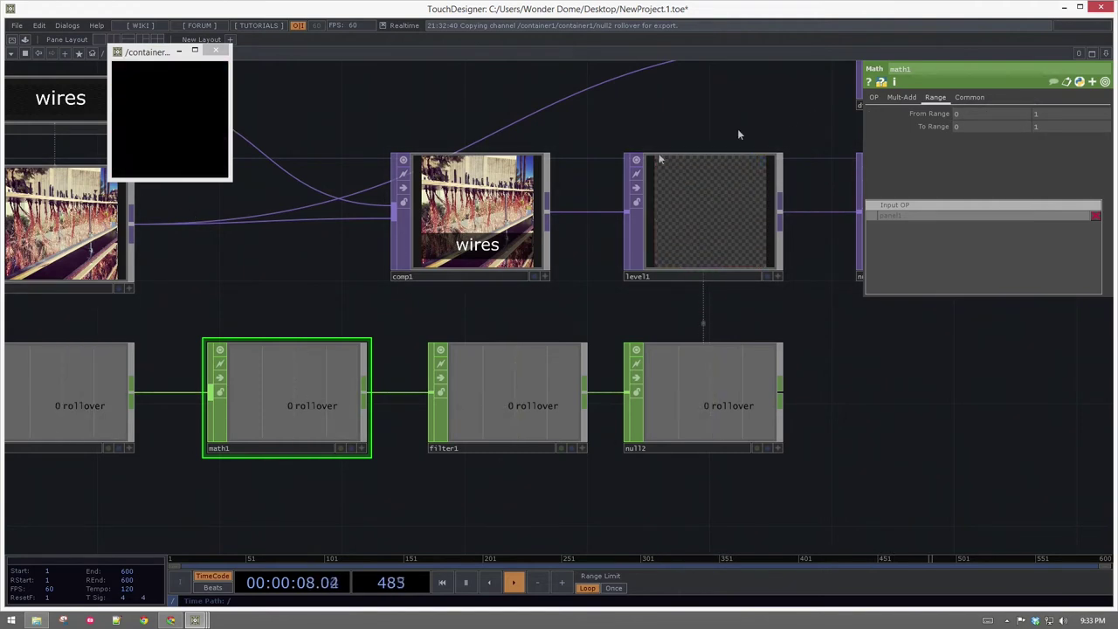
pyautogui.click(973, 131)
pyautogui.write('0.5')
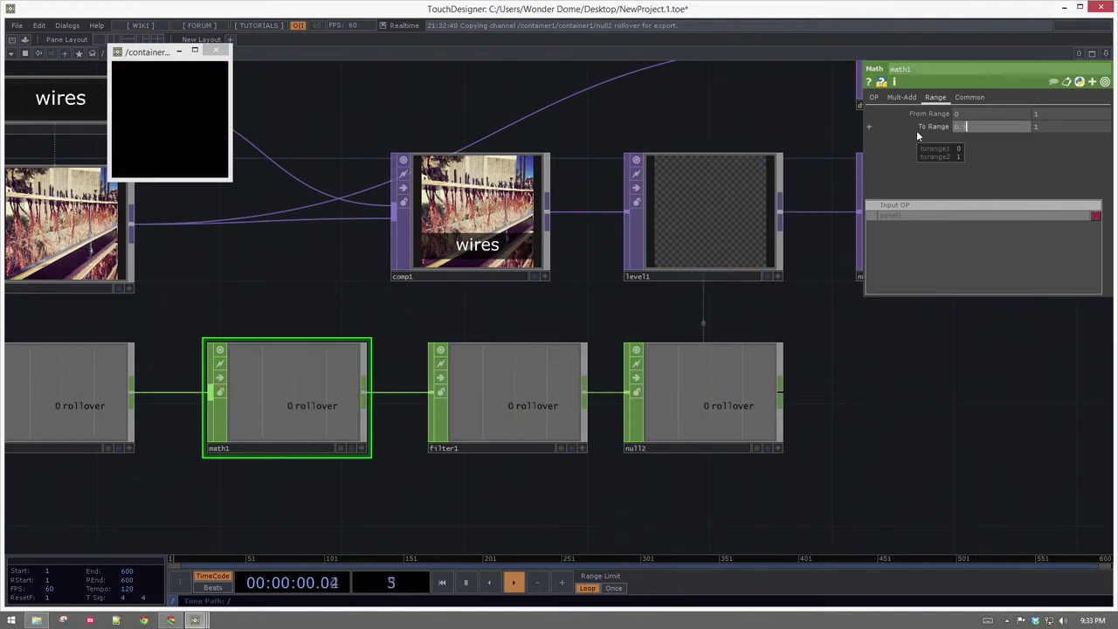
pyautogui.press('Return')
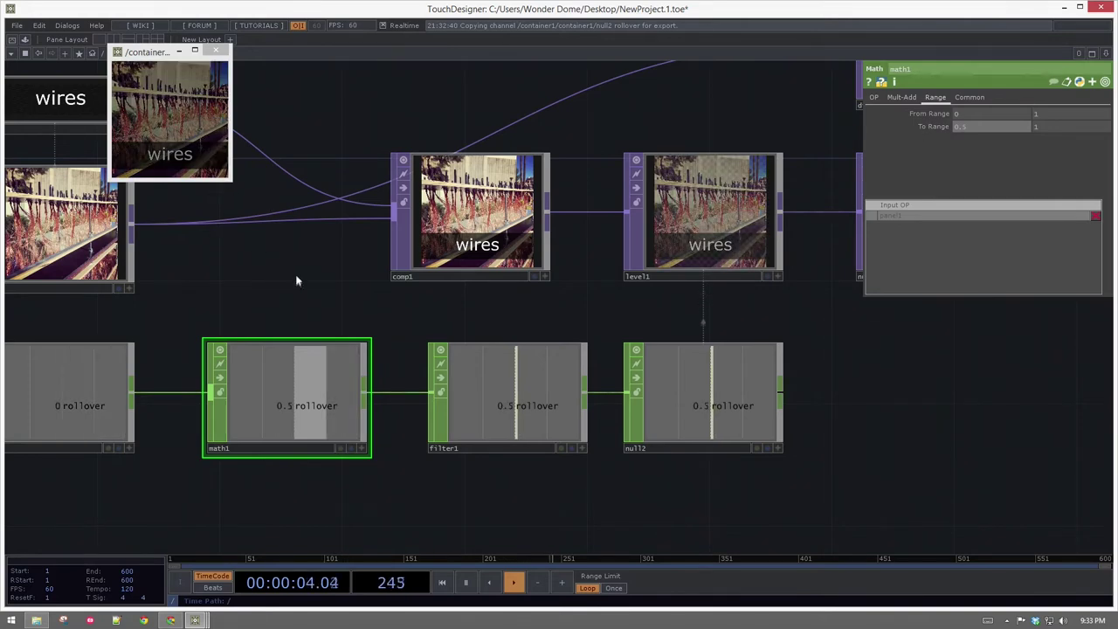
# Step: Check how the rollover fade affects the Level TOP using the floating panel window, and close that window
pyautogui.scroll(-2, 325, 272)
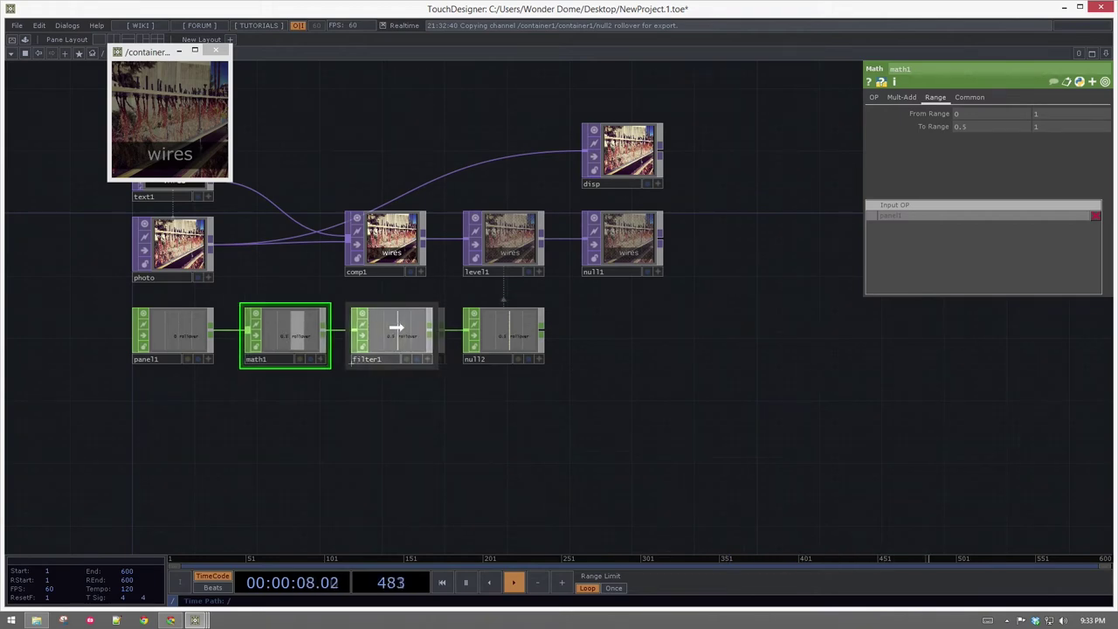
pyautogui.scroll(2, 403, 328)
pyautogui.moveTo(280, 246); pyautogui.dragTo(327, 374)
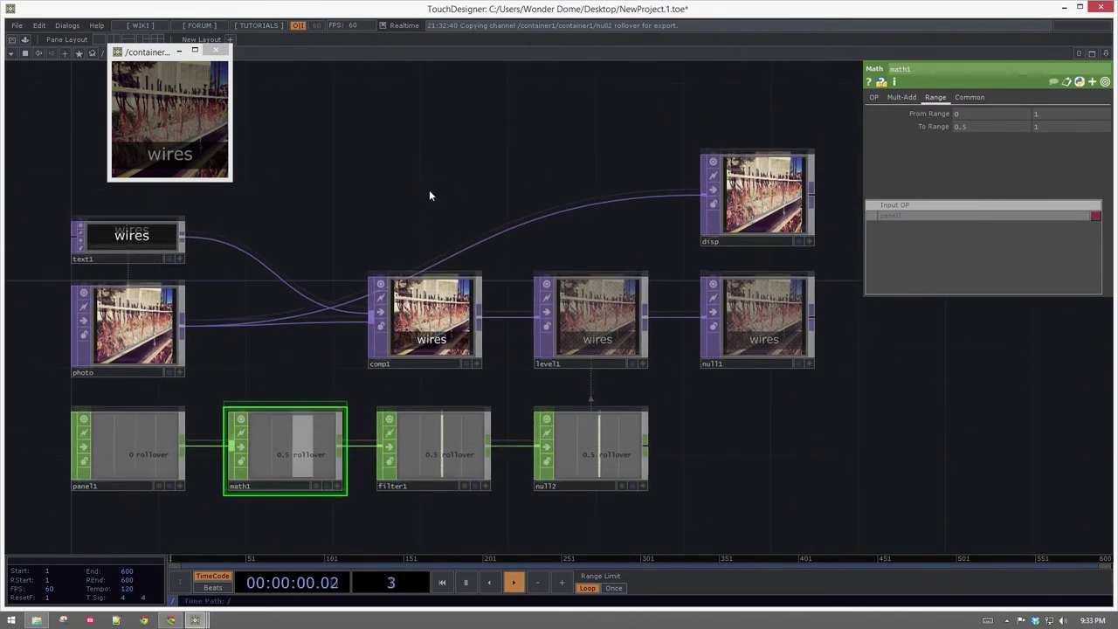
pyautogui.scroll(2, 731, 417)
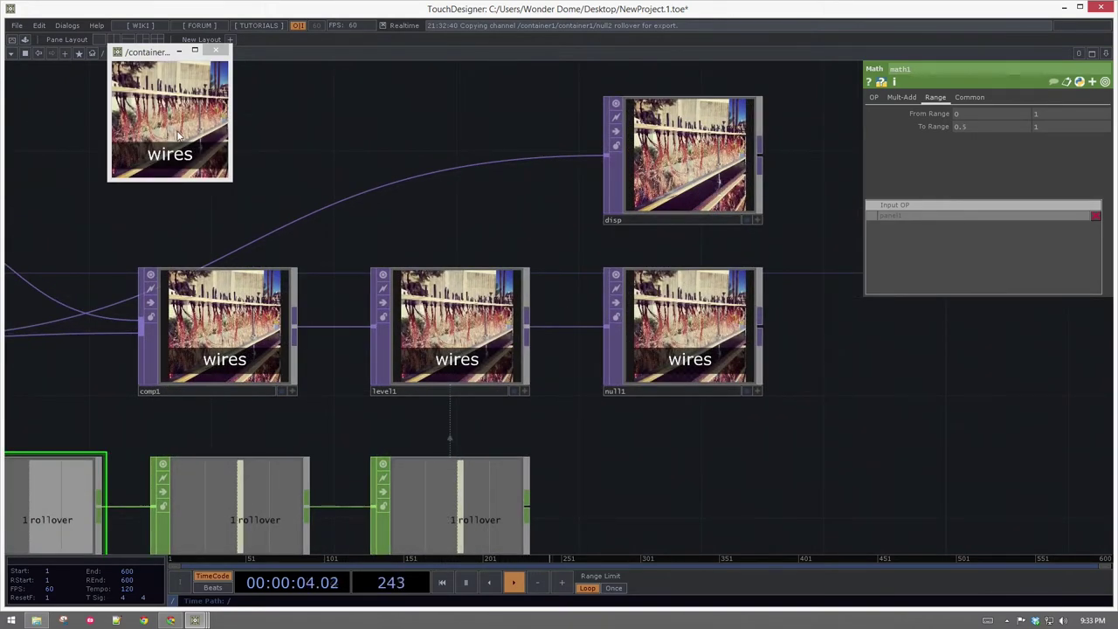
pyautogui.scroll(-2, 728, 175)
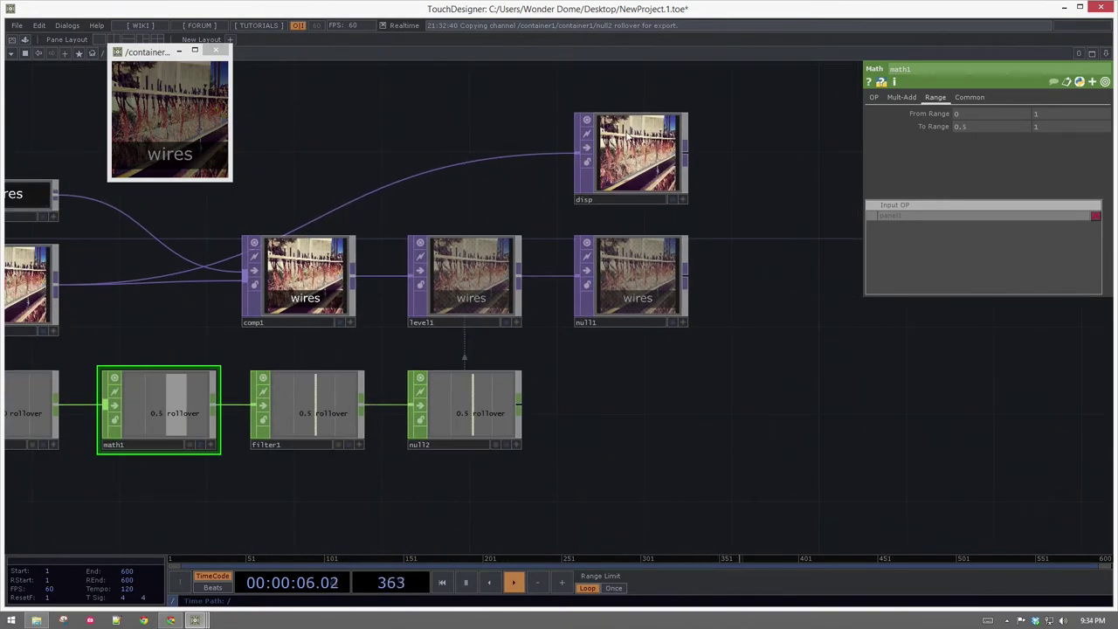
pyautogui.scroll(2, 510, 270)
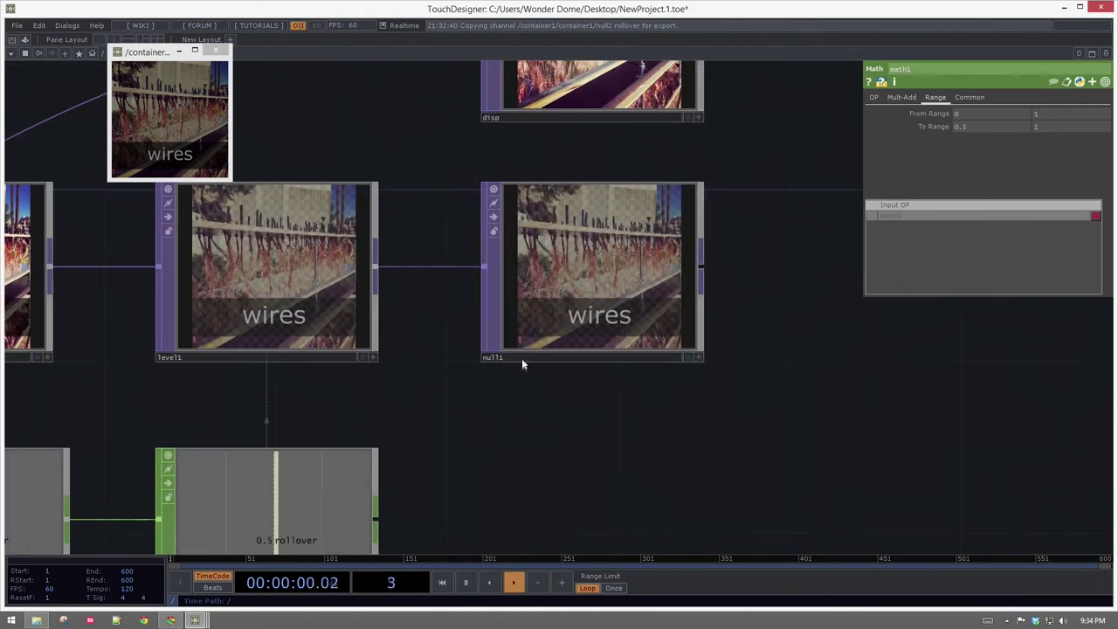
pyautogui.scroll(-2, 457, 355)
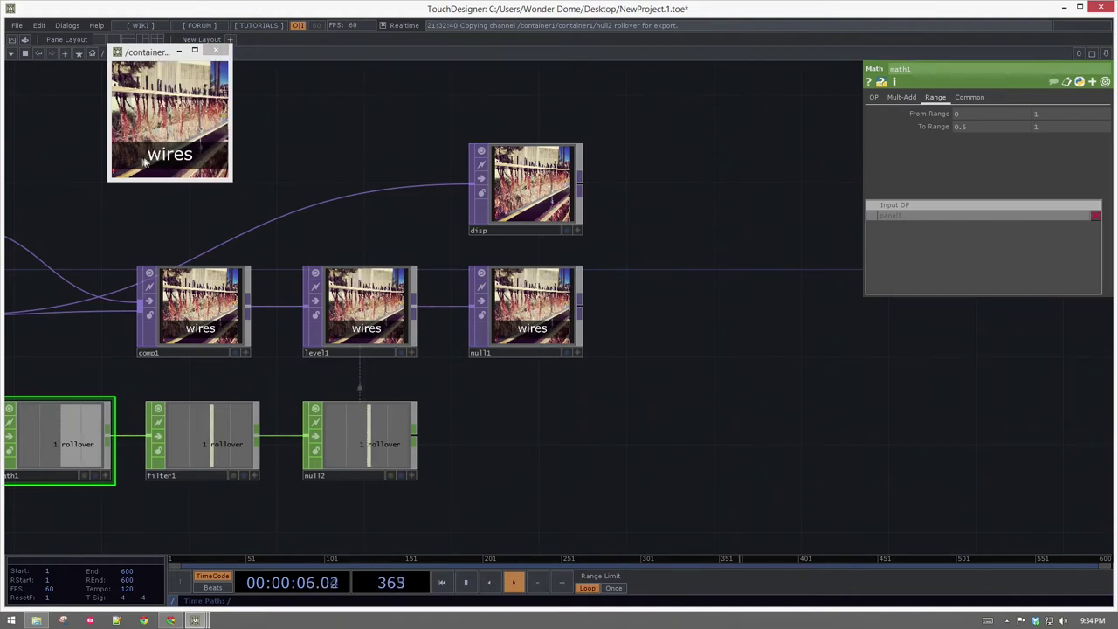
pyautogui.click(216, 49)
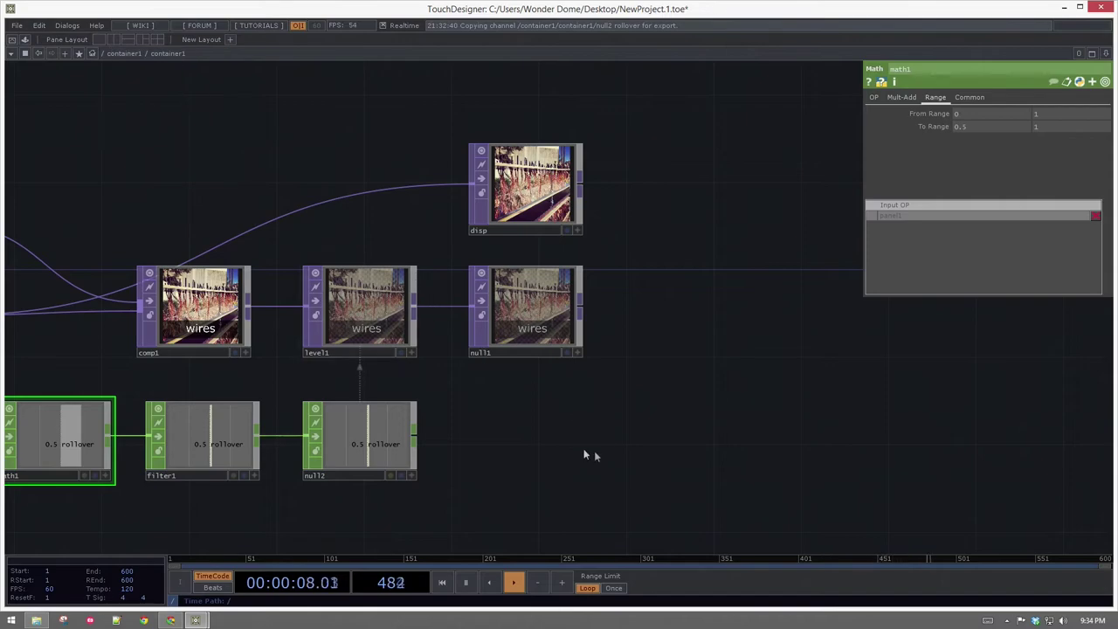
# Step: Go up to the parent container's network, add a Replicator COMP beside container1, and collapse its docked callbacks DAT
pyautogui.press('u')
pyautogui.moveTo(664, 437); pyautogui.dragTo(565, 289)
pyautogui.scroll(-2, 564, 288)
pyautogui.moveTo(644, 290); pyautogui.dragTo(590, 287)
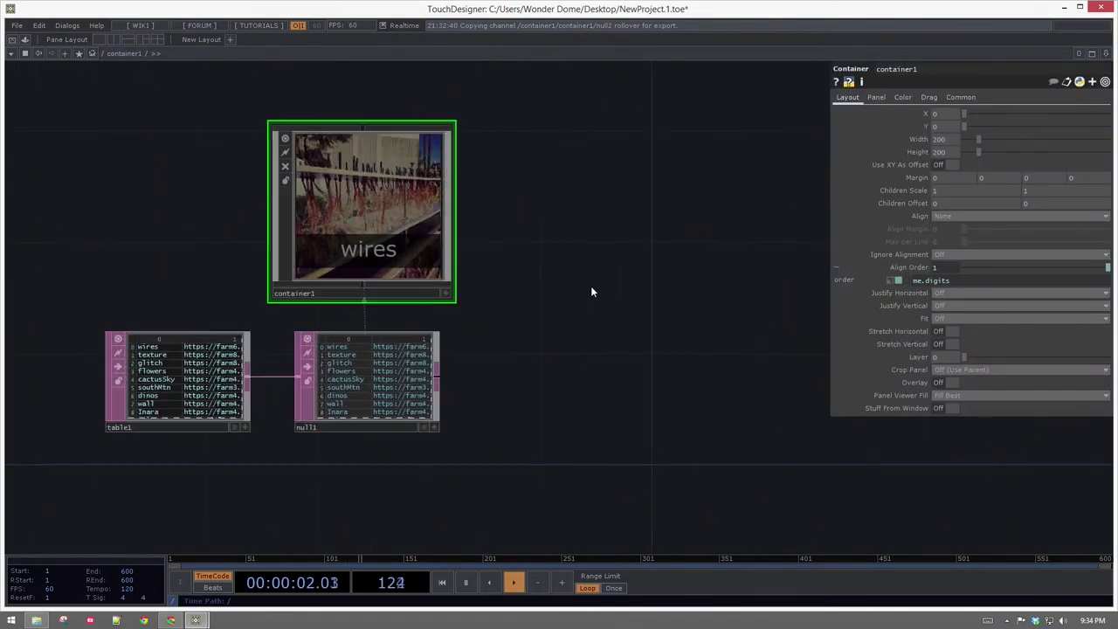
pyautogui.press('Tab')
pyautogui.click(400, 303)
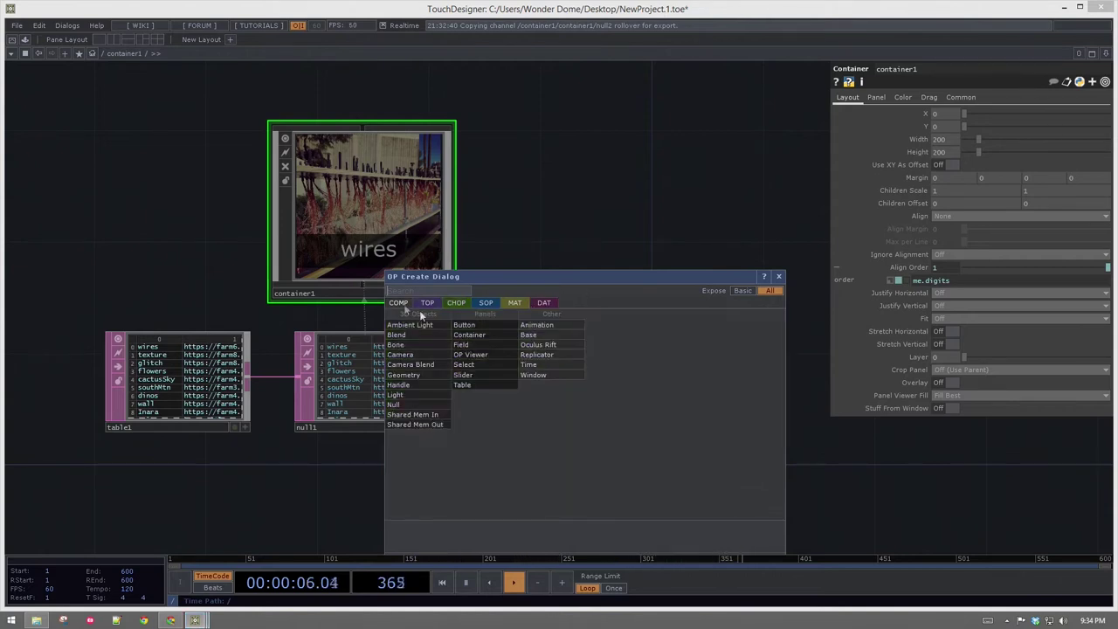
pyautogui.write('re')
pyautogui.click(549, 357)
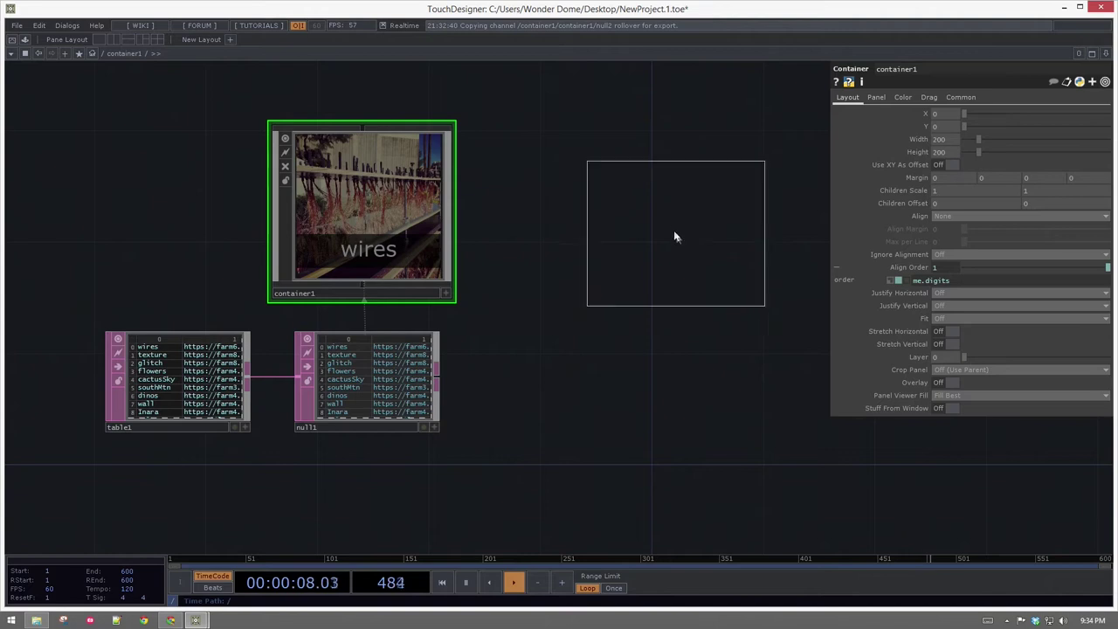
pyautogui.click(686, 324)
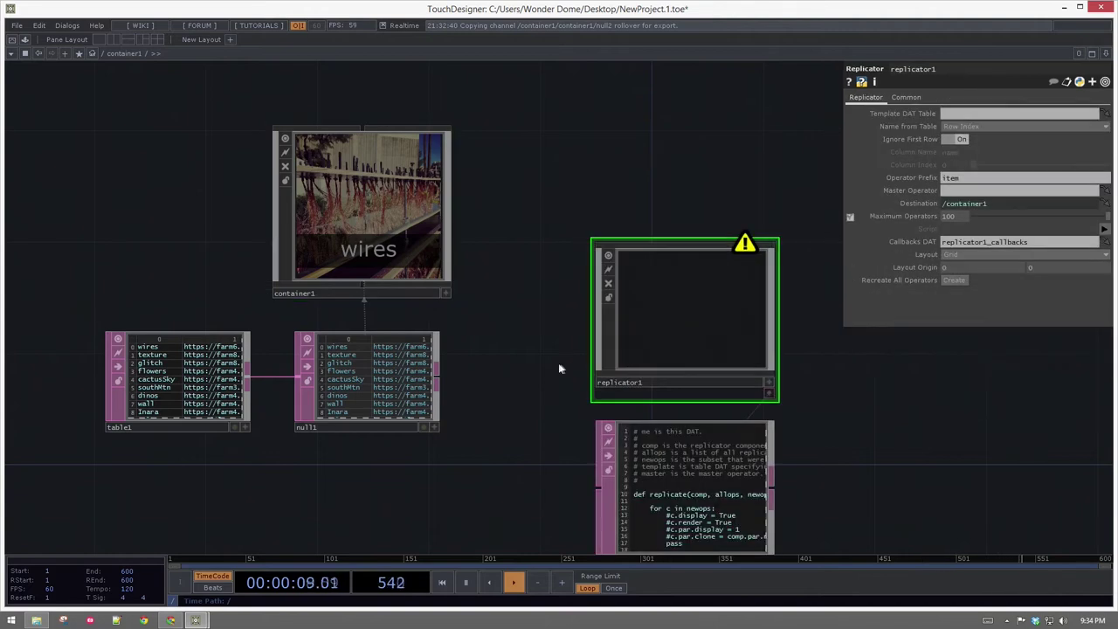
pyautogui.click(768, 394)
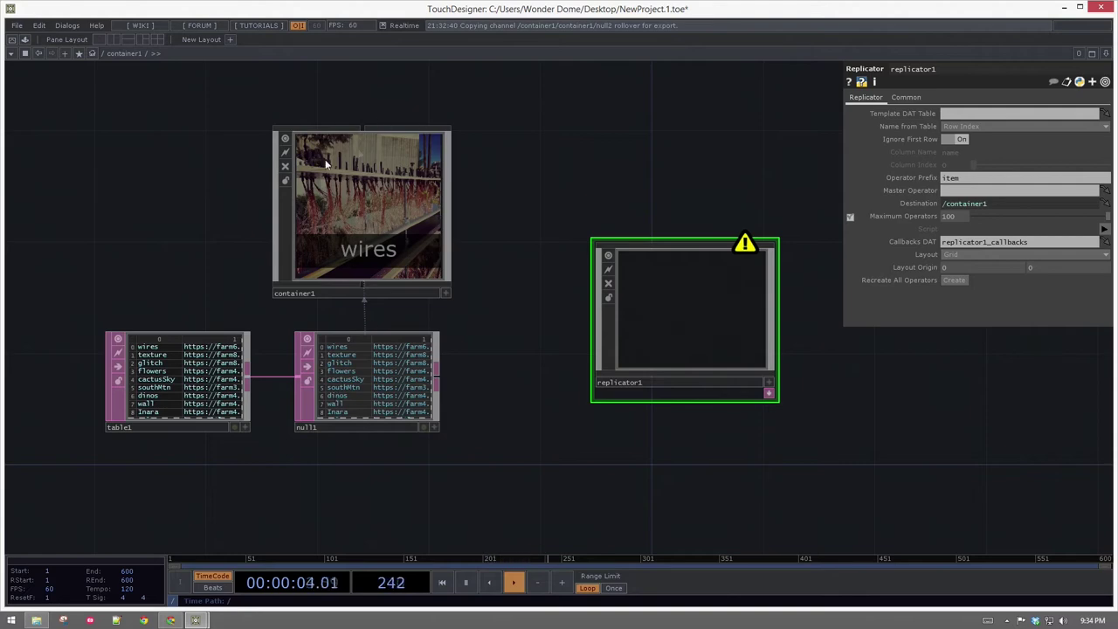
# Step: Rearrange container1, table1 and null1 as a group to free up space, and place the Replicator beside null1
pyautogui.moveTo(101, 148); pyautogui.dragTo(416, 407)
pyautogui.moveTo(385, 387); pyautogui.dragTo(274, 387)
pyautogui.moveTo(692, 357); pyautogui.dragTo(502, 399)
pyautogui.moveTo(619, 414); pyautogui.dragTo(582, 330)
pyautogui.moveTo(608, 358); pyautogui.dragTo(596, 214, button='middle')
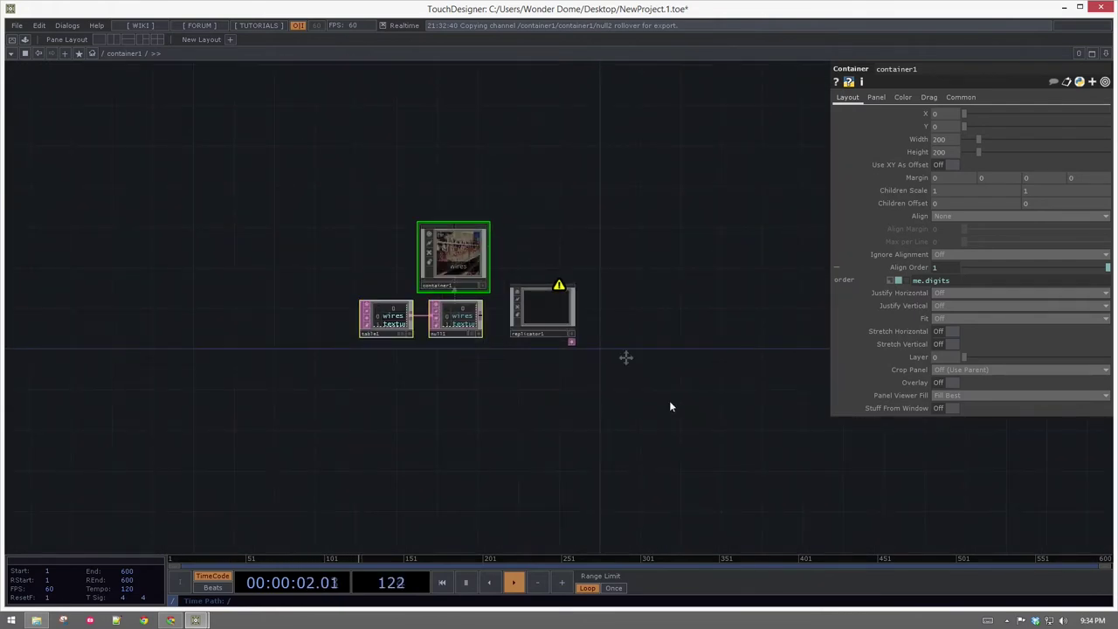
pyautogui.moveTo(670, 403); pyautogui.dragTo(516, 269)
pyautogui.scroll(4, 437, 241)
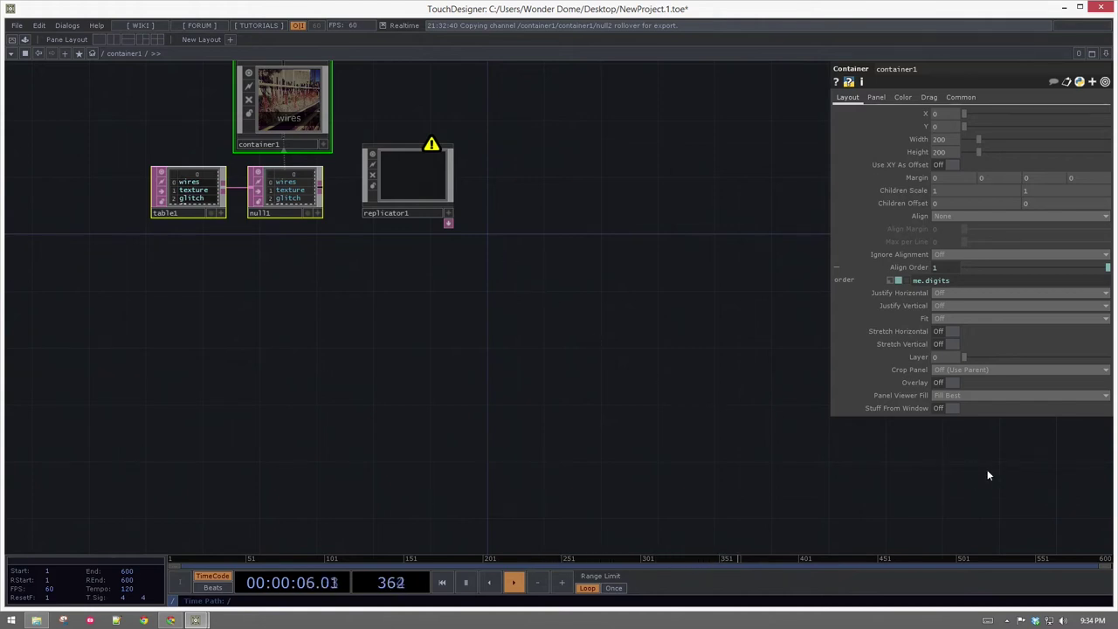
pyautogui.moveTo(366, 143); pyautogui.dragTo(389, 205)
pyautogui.moveTo(232, 164); pyautogui.dragTo(259, 240)
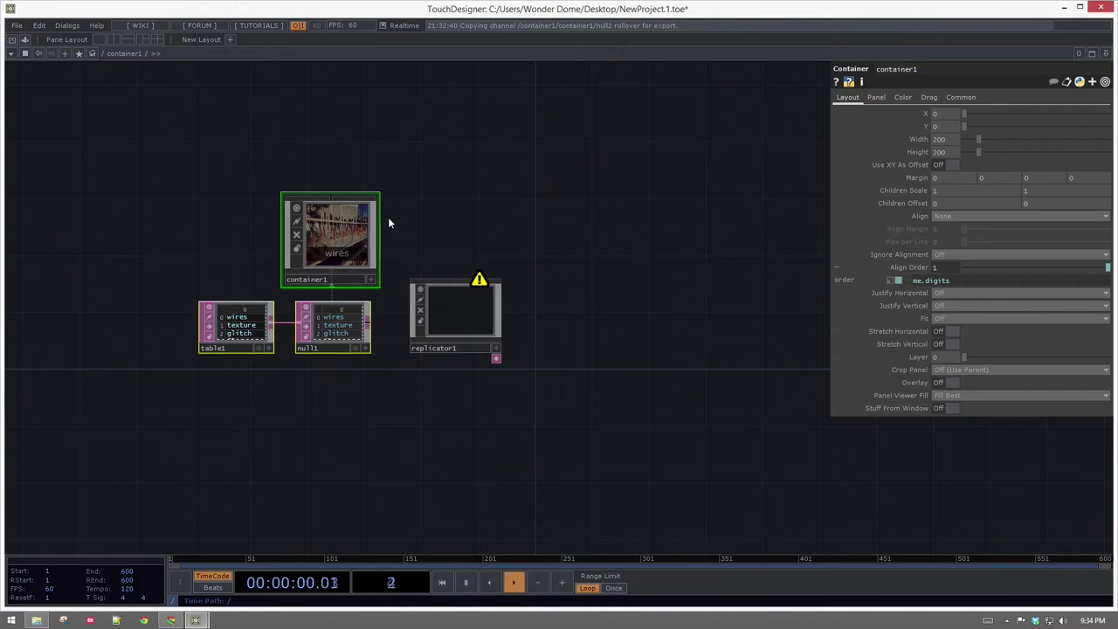
pyautogui.scroll(3, 442, 230)
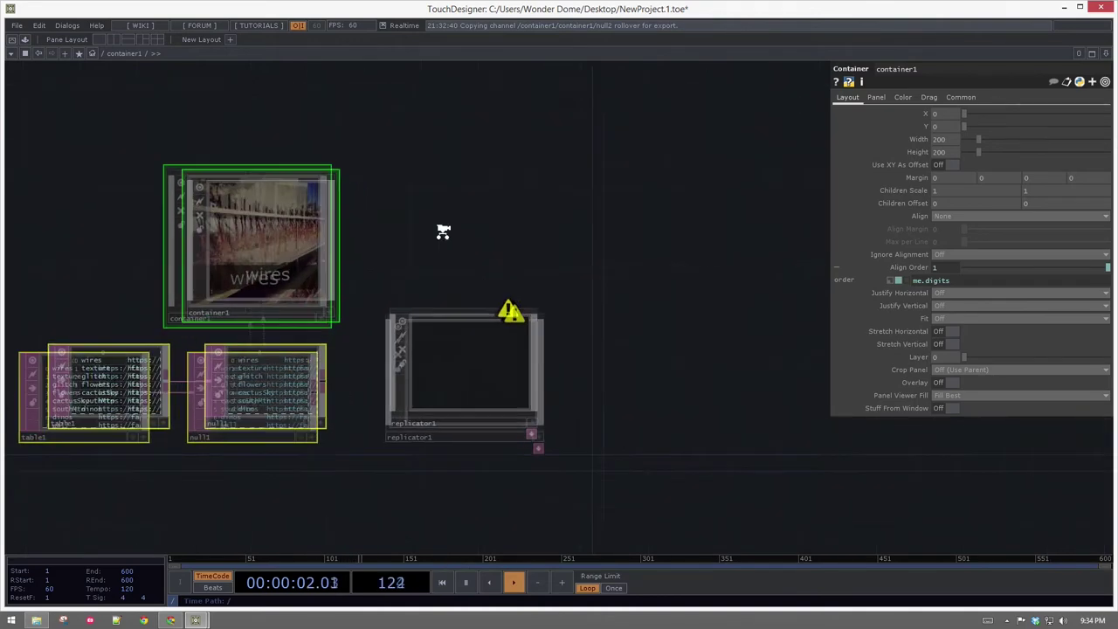
# Step: Assign null1 as the Replicator's Template DAT Table and container1 as its Master Operator
pyautogui.moveTo(252, 364); pyautogui.dragTo(492, 346)
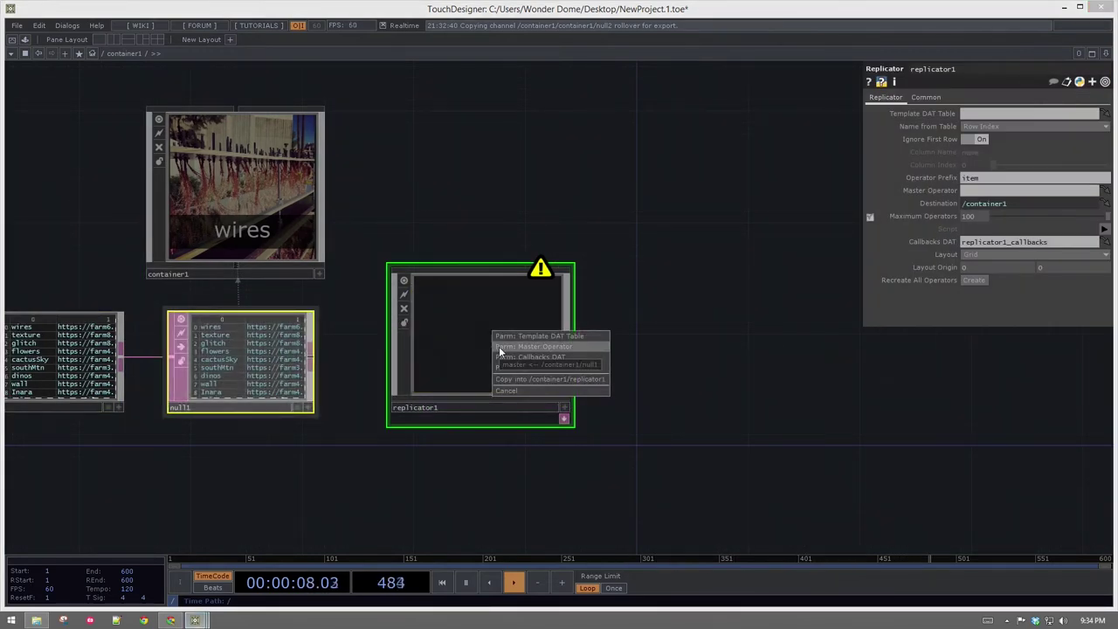
pyautogui.click(596, 337)
pyautogui.moveTo(262, 191); pyautogui.dragTo(496, 322)
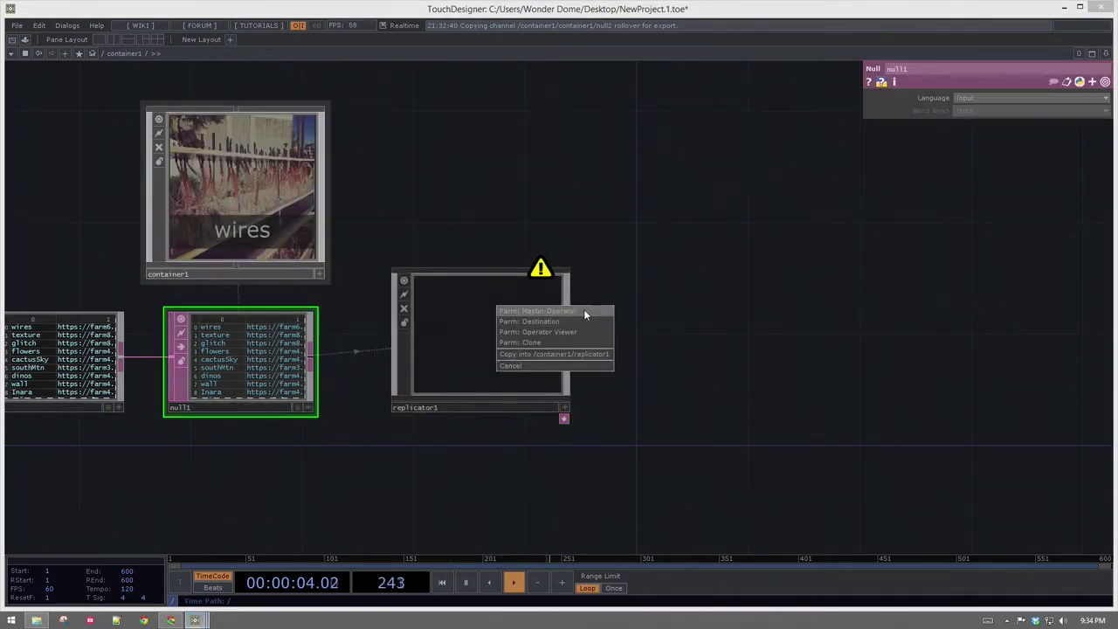
pyautogui.click(584, 312)
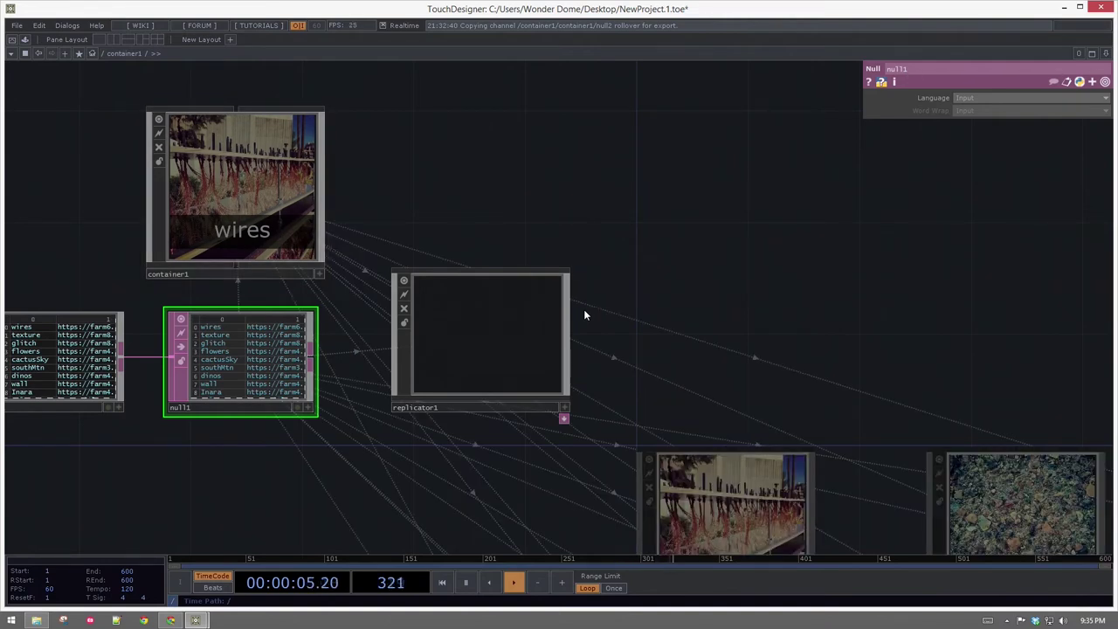
# Step: Look over the replicated containers and examine the Clone parameter of container1 and item1
pyautogui.moveTo(753, 302); pyautogui.dragTo(690, 267)
pyautogui.scroll(-5, 691, 265)
pyautogui.moveTo(731, 212); pyautogui.dragTo(397, 100)
pyautogui.scroll(2, 482, 347)
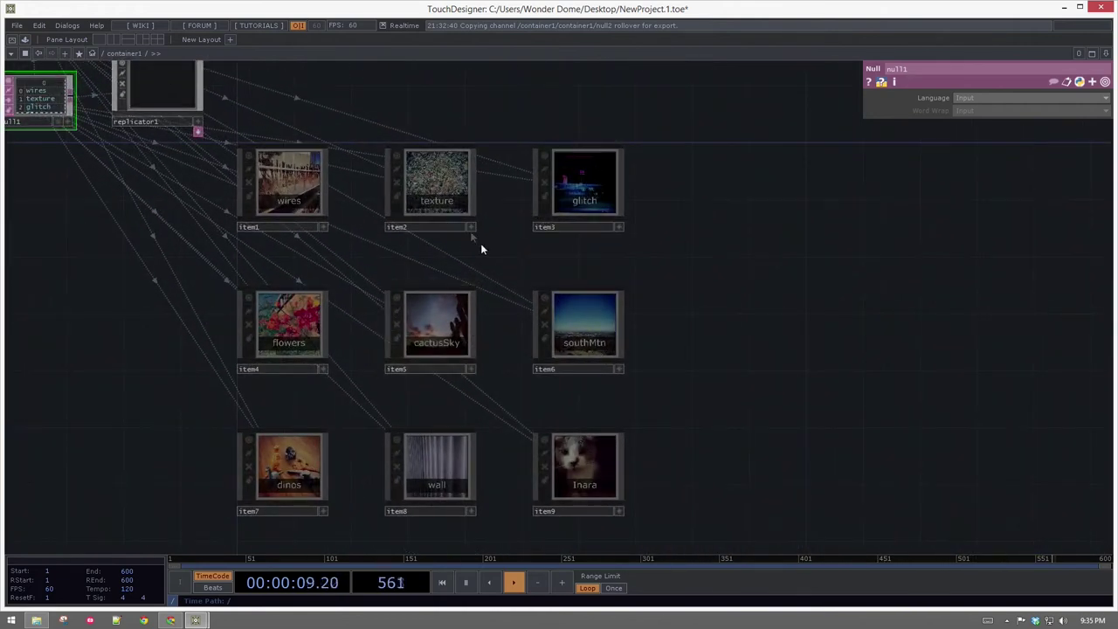
pyautogui.moveTo(288, 80); pyautogui.dragTo(398, 189)
pyautogui.moveTo(323, 213); pyautogui.dragTo(419, 247)
pyautogui.scroll(2, 409, 166)
pyautogui.moveTo(409, 152); pyautogui.dragTo(560, 181)
pyautogui.click(377, 234)
pyautogui.click(960, 98)
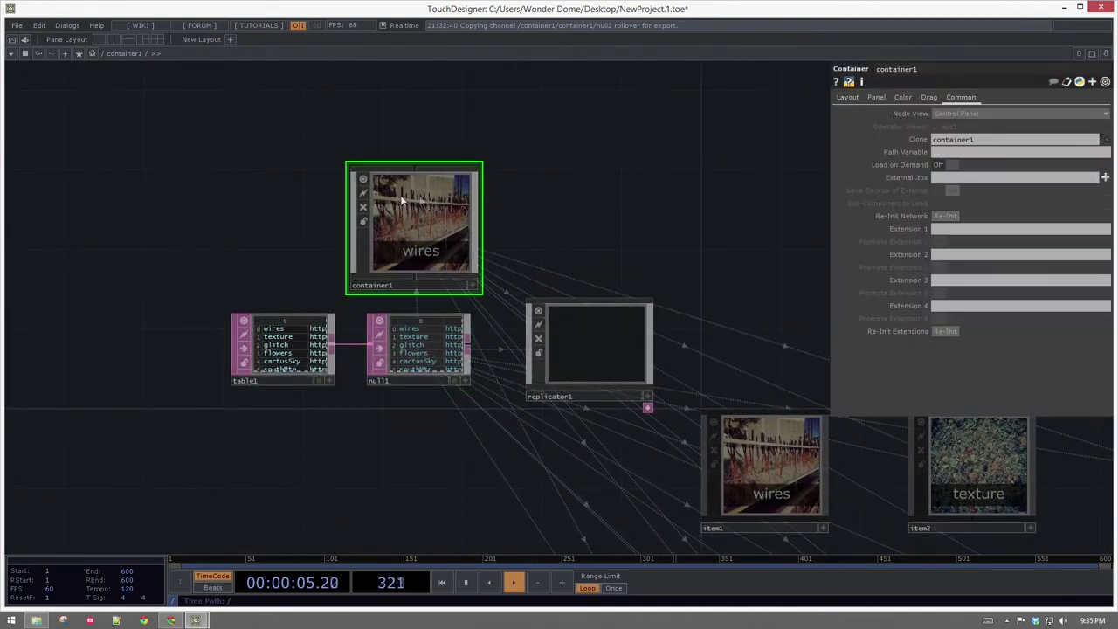
pyautogui.click(974, 140)
pyautogui.moveTo(730, 285); pyautogui.dragTo(432, 115)
pyautogui.click(490, 315)
pyautogui.click(961, 98)
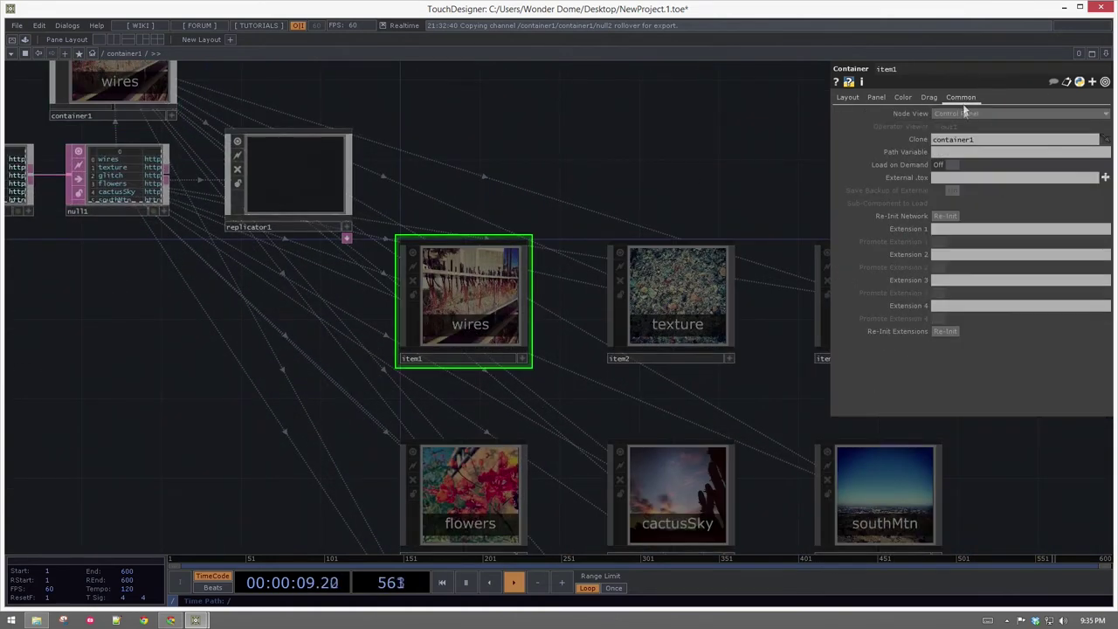
pyautogui.moveTo(467, 109); pyautogui.dragTo(630, 192)
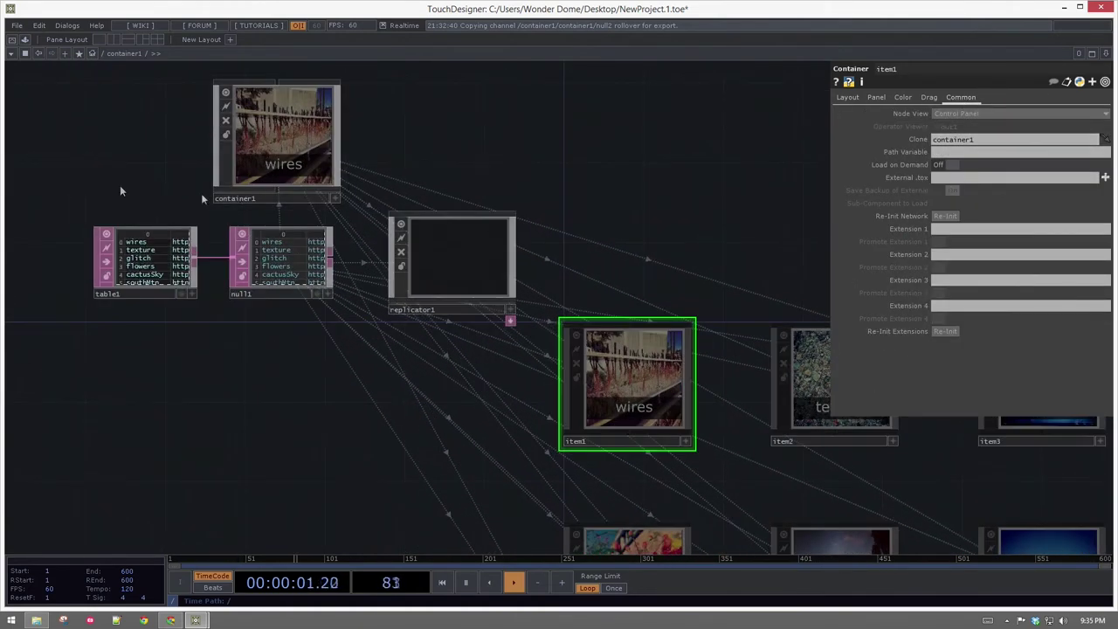
# Step: Select table1 and null1 together and move them slightly farther from the Replicator
pyautogui.moveTo(268, 357); pyautogui.dragTo(164, 266, button='right')
pyautogui.moveTo(253, 264); pyautogui.dragTo(242, 262)
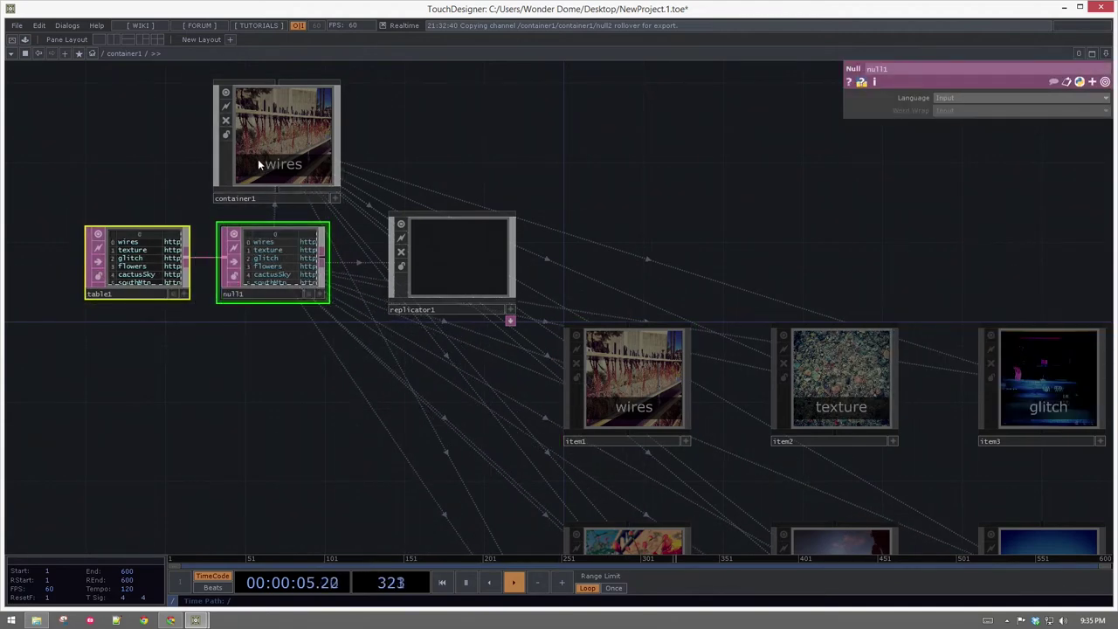
# Step: Look over the replicated items, and go up to the parent network to examine how the tiles appear in container1's panel
pyautogui.moveTo(678, 311); pyautogui.dragTo(429, 219)
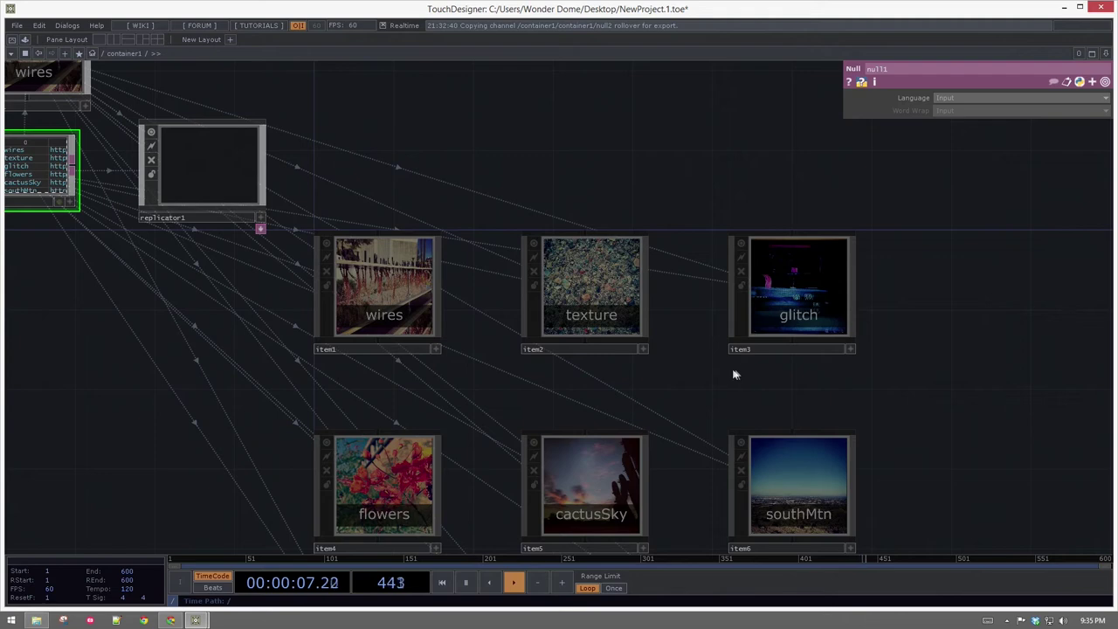
pyautogui.scroll(-3, 737, 374)
pyautogui.moveTo(863, 432); pyautogui.dragTo(751, 327)
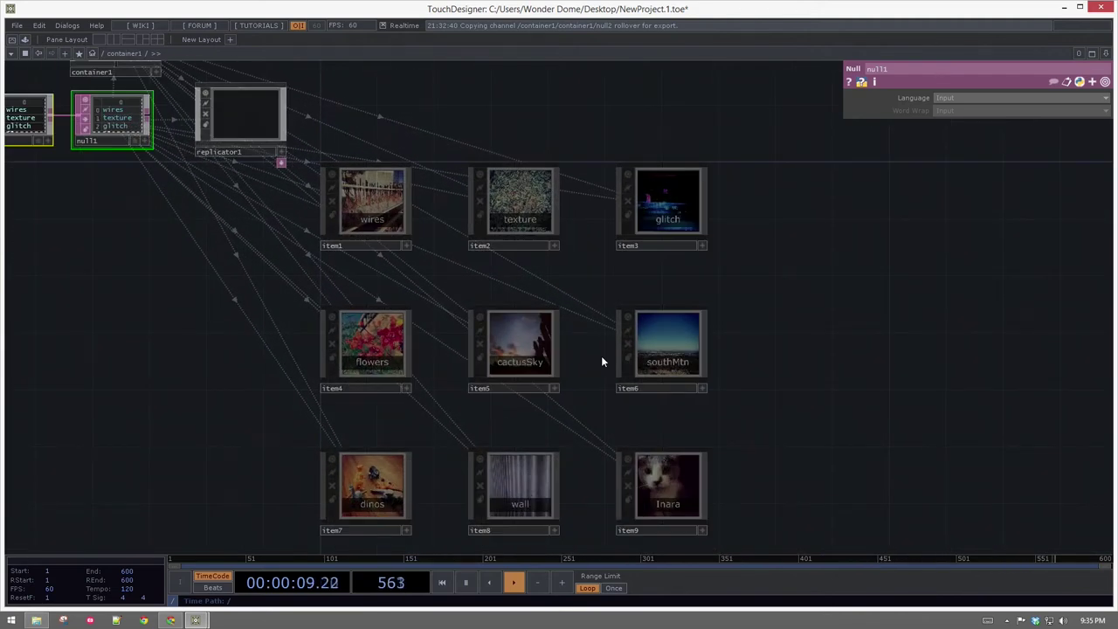
pyautogui.press('u')
pyautogui.moveTo(652, 315); pyautogui.dragTo(634, 253)
pyautogui.moveTo(632, 252); pyautogui.dragTo(333, 429, button='right')
pyautogui.moveTo(333, 430); pyautogui.dragTo(333, 430)
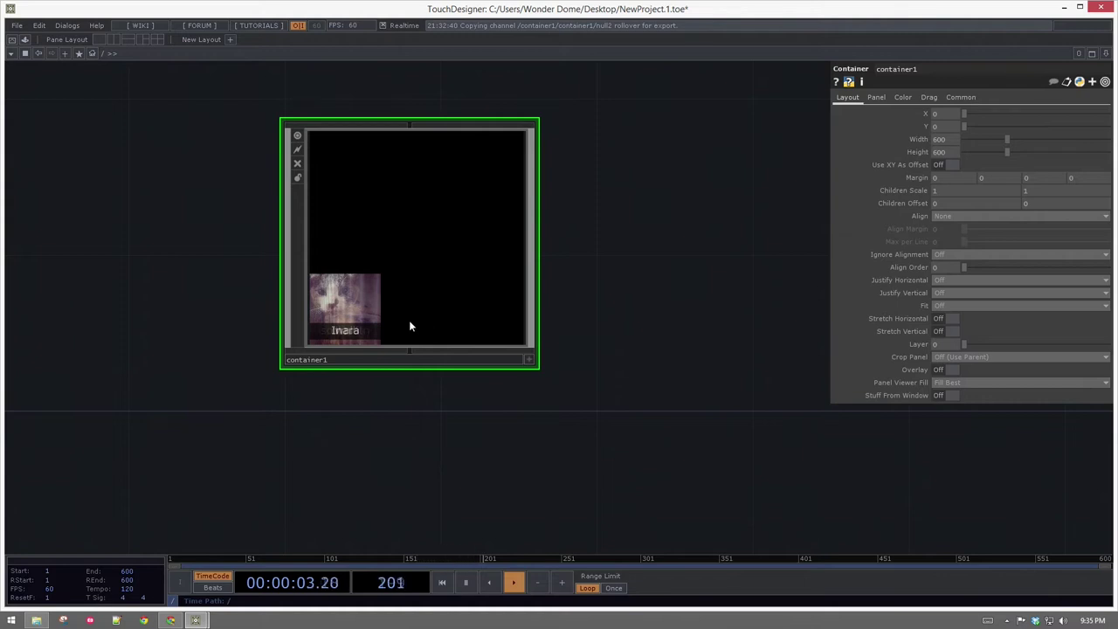
pyautogui.scroll(3, 569, 270)
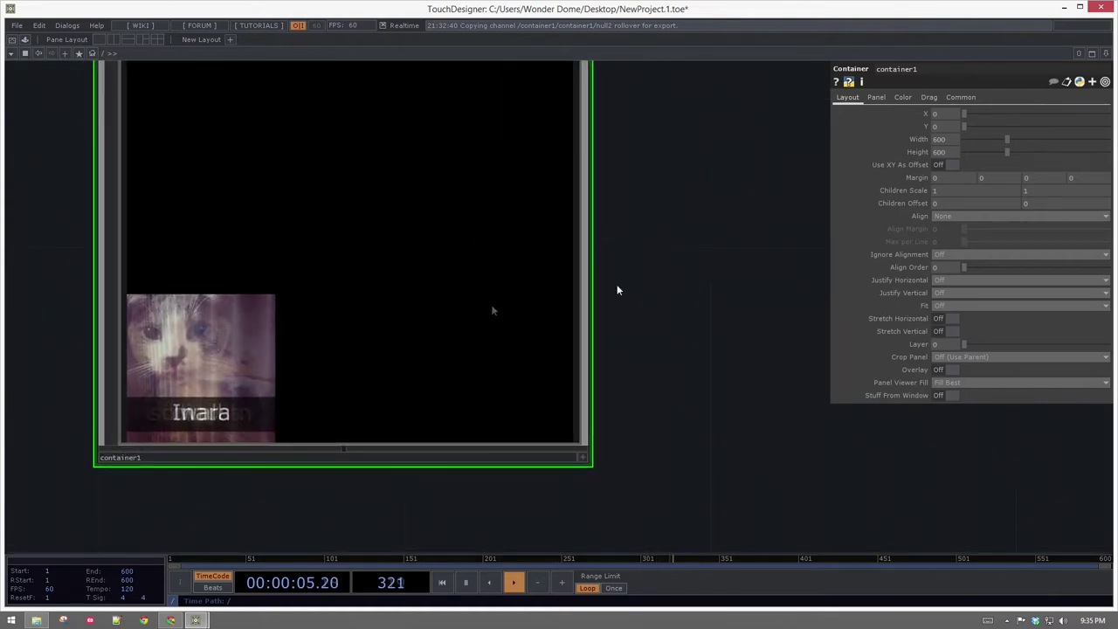
pyautogui.scroll(-2, 747, 289)
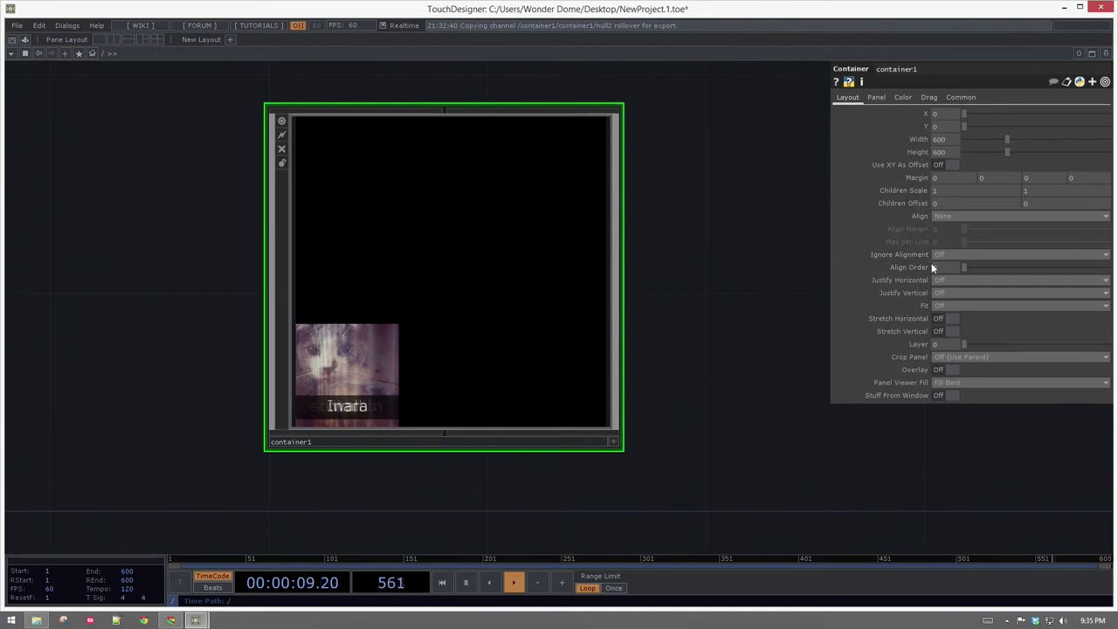
# Step: Set the parent container1's Align to Layout Horizontal Left to Right with Max per Line 3
pyautogui.click(921, 216)
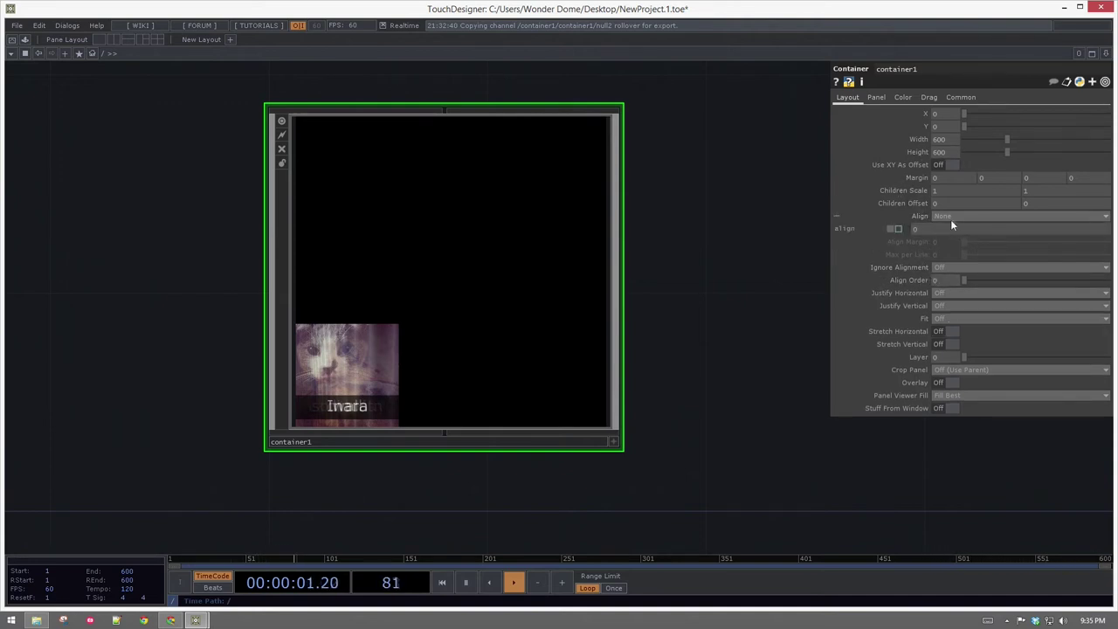
pyautogui.click(918, 216)
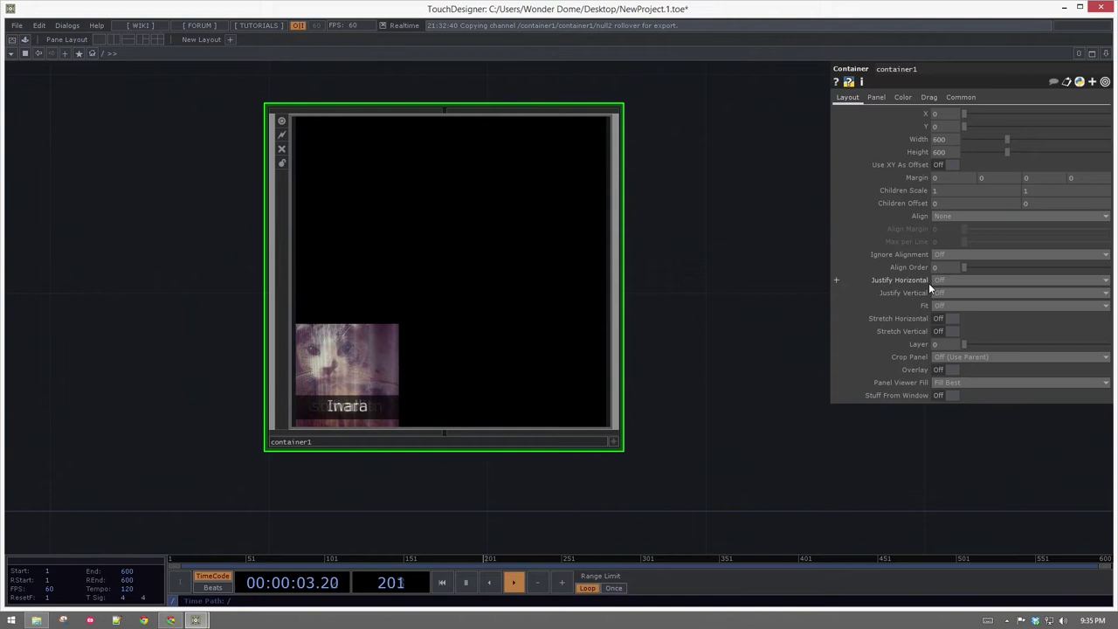
pyautogui.click(940, 215)
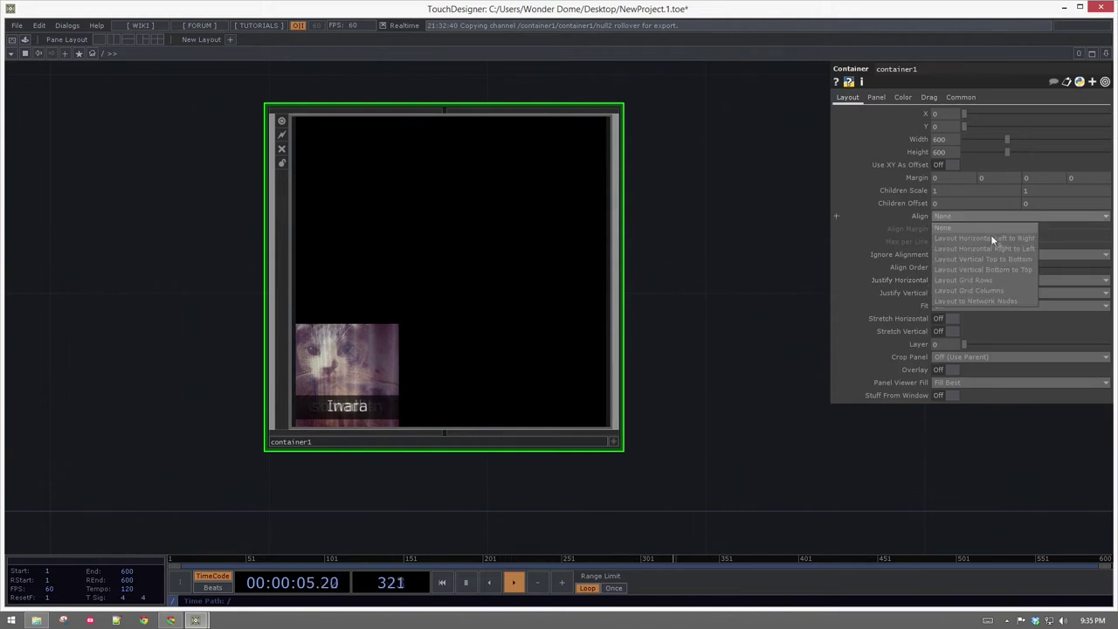
pyautogui.click(1013, 237)
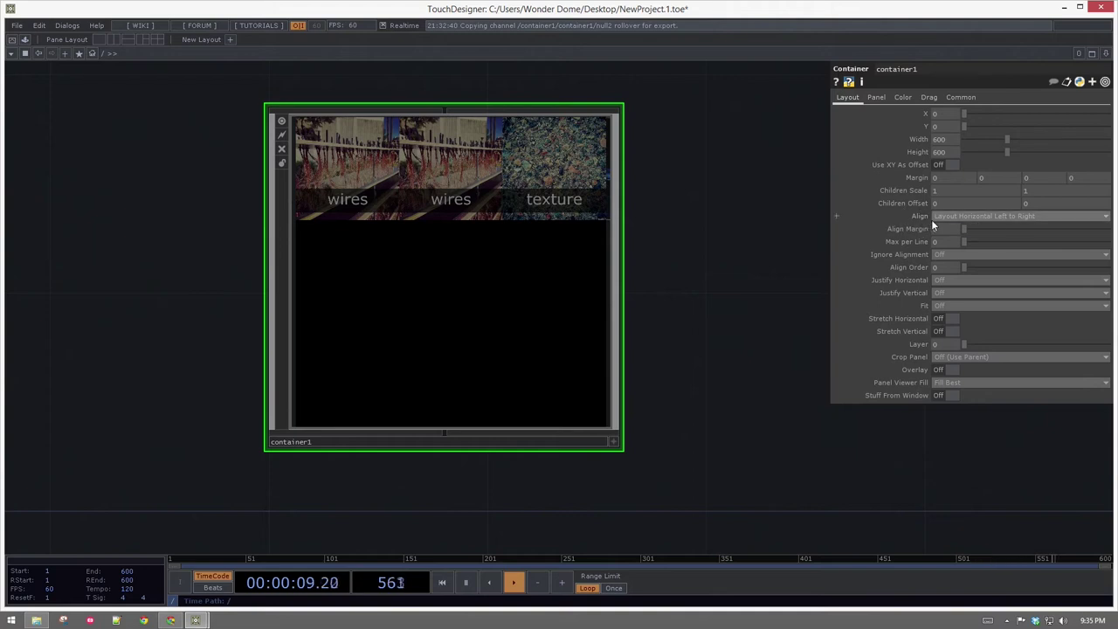
pyautogui.write('3')
pyautogui.press('Return')
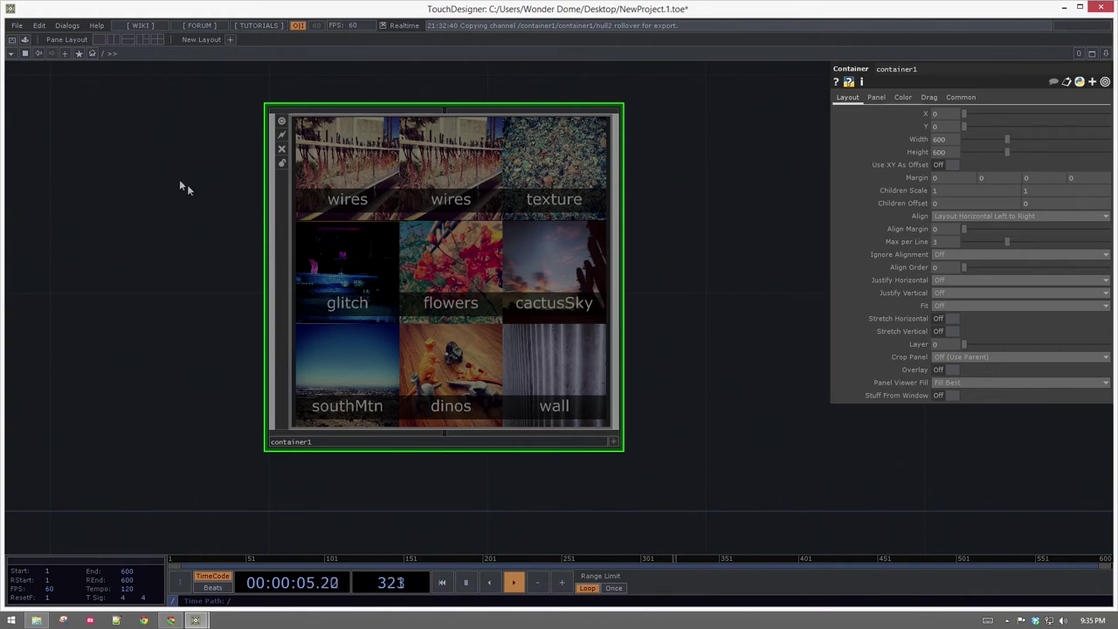
# Step: Go inside the parent container and turn off Display for the master container1
pyautogui.scroll(6, 382, 219)
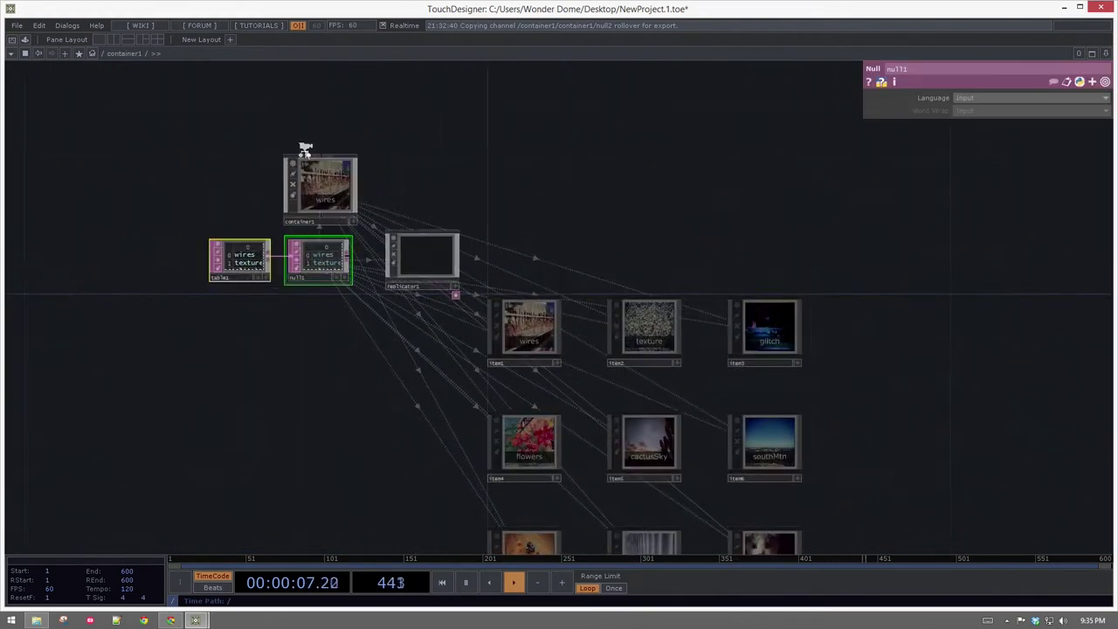
pyautogui.scroll(3, 305, 154)
pyautogui.click(305, 219)
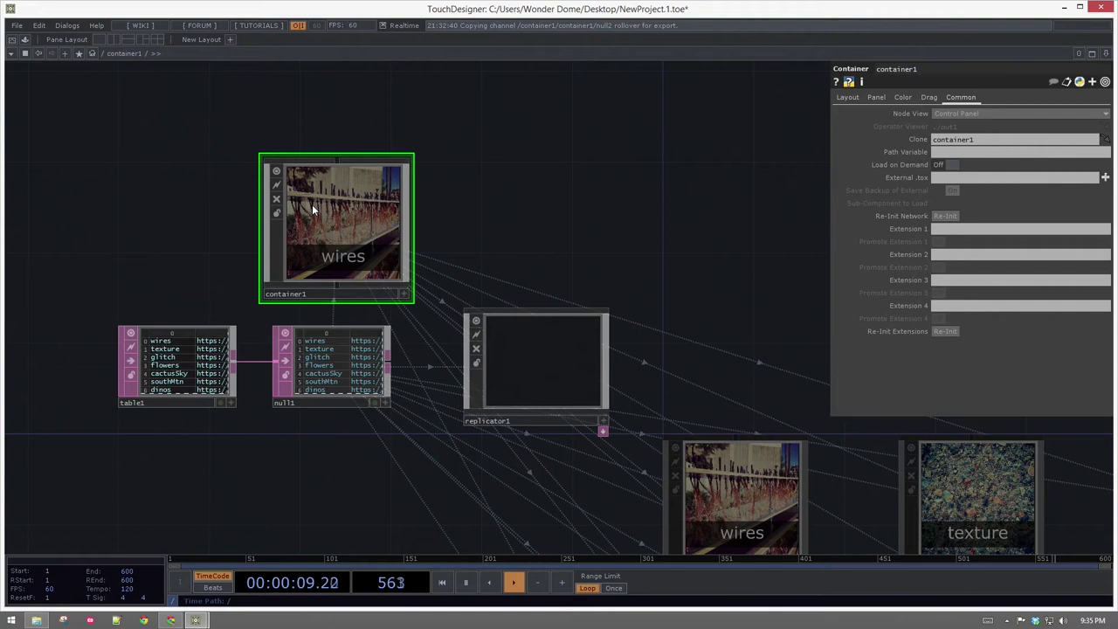
pyautogui.click(876, 98)
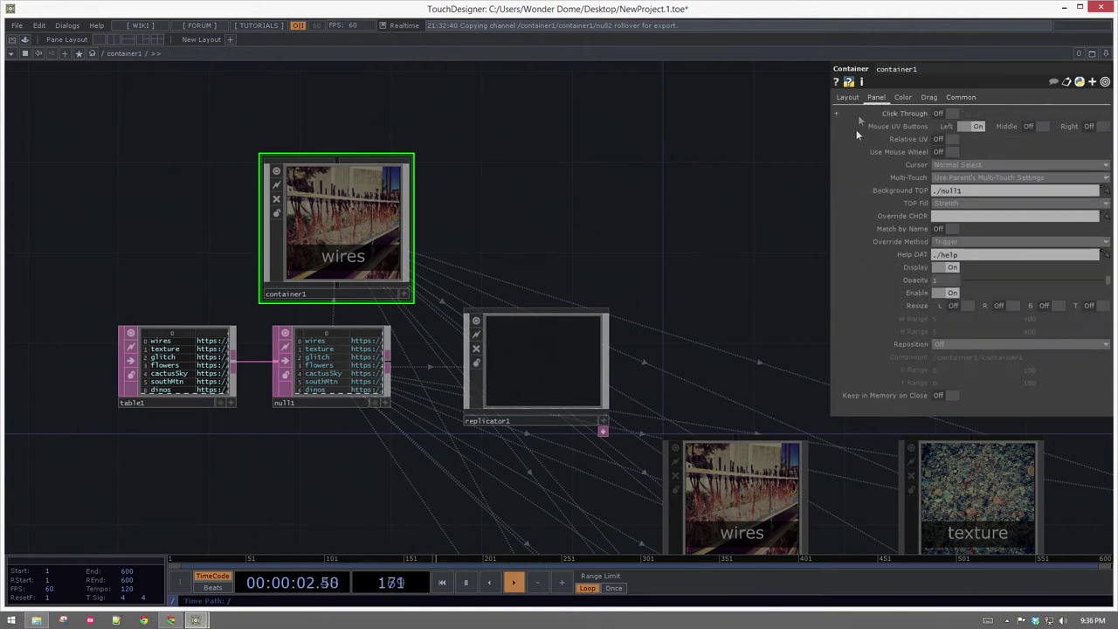
pyautogui.click(940, 267)
# Step: Review the Replicator's parameters, the master container1's Display setting and the replicated items
pyautogui.moveTo(661, 178); pyautogui.dragTo(524, 70)
pyautogui.scroll(-3, 581, 128)
pyautogui.moveTo(661, 144); pyautogui.dragTo(559, 173)
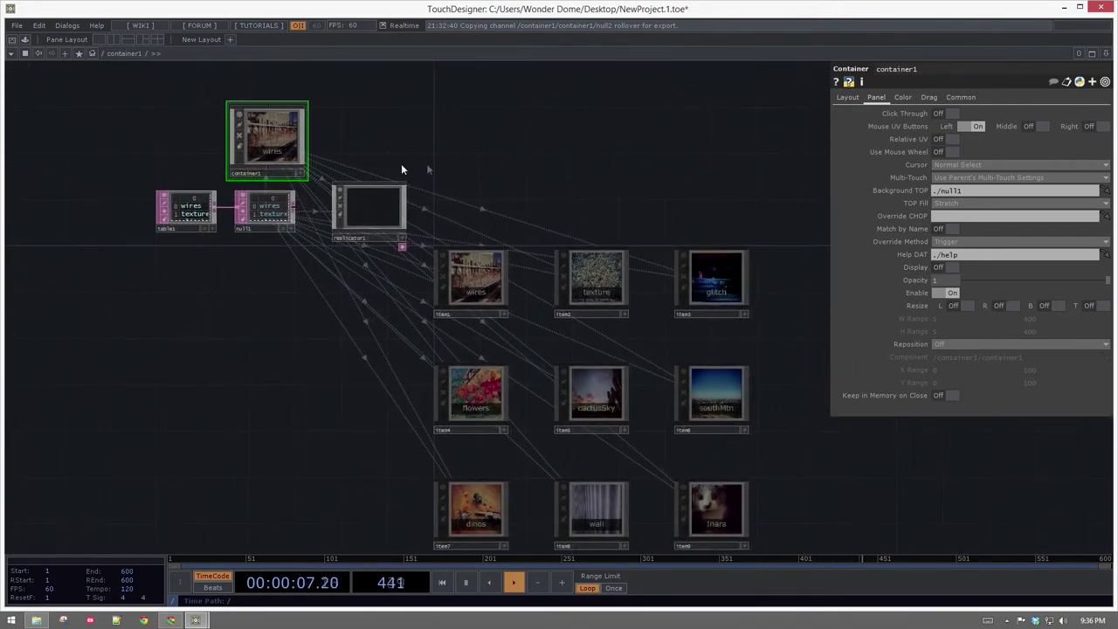
pyautogui.scroll(3, 401, 169)
pyautogui.moveTo(387, 131); pyautogui.dragTo(444, 219, button='right')
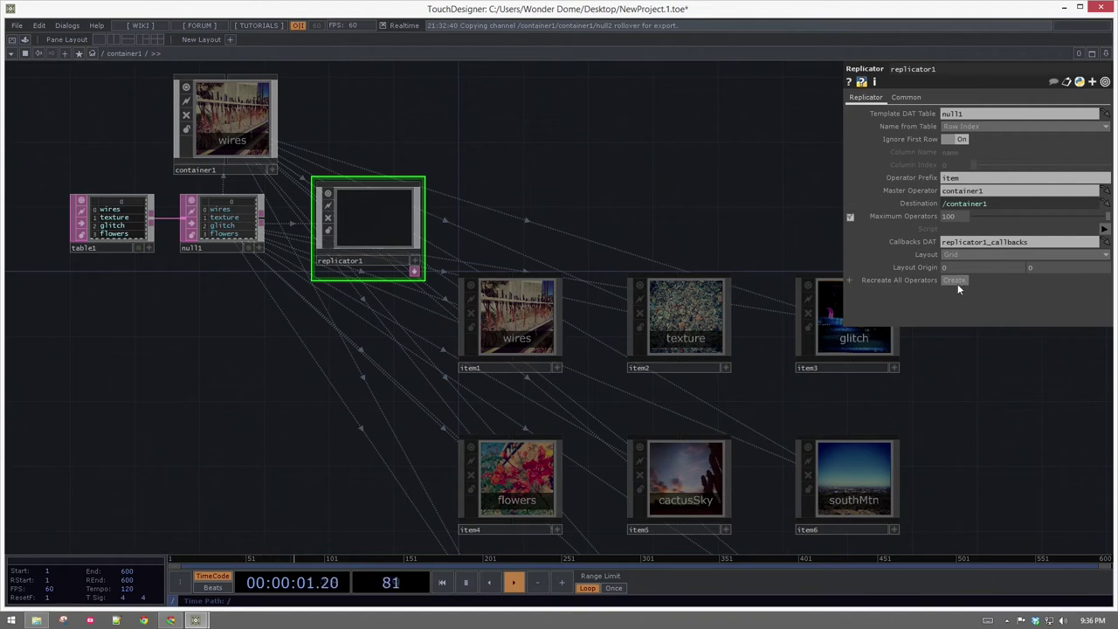
pyautogui.moveTo(624, 212); pyautogui.dragTo(598, 160)
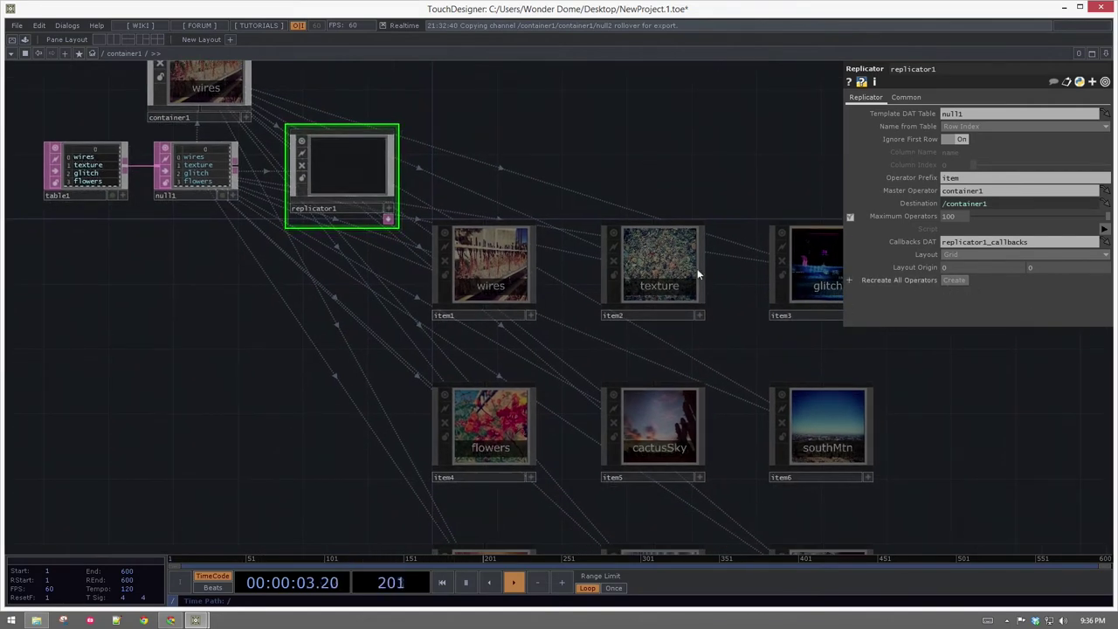
pyautogui.moveTo(524, 135); pyautogui.dragTo(521, 218)
pyautogui.click(226, 117)
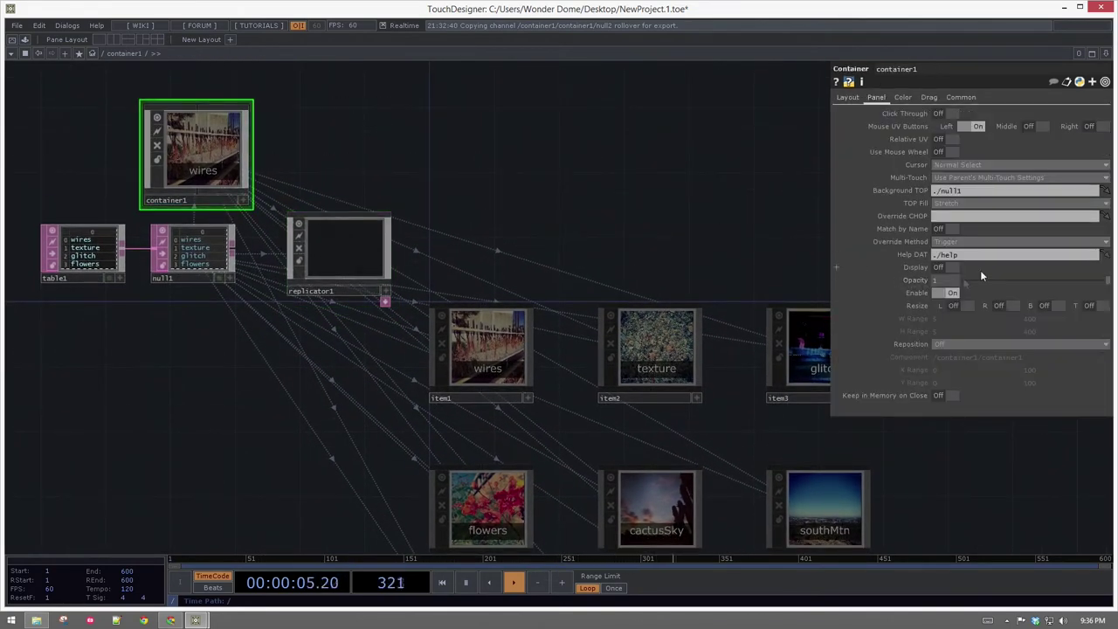
pyautogui.moveTo(523, 293); pyautogui.dragTo(444, 197)
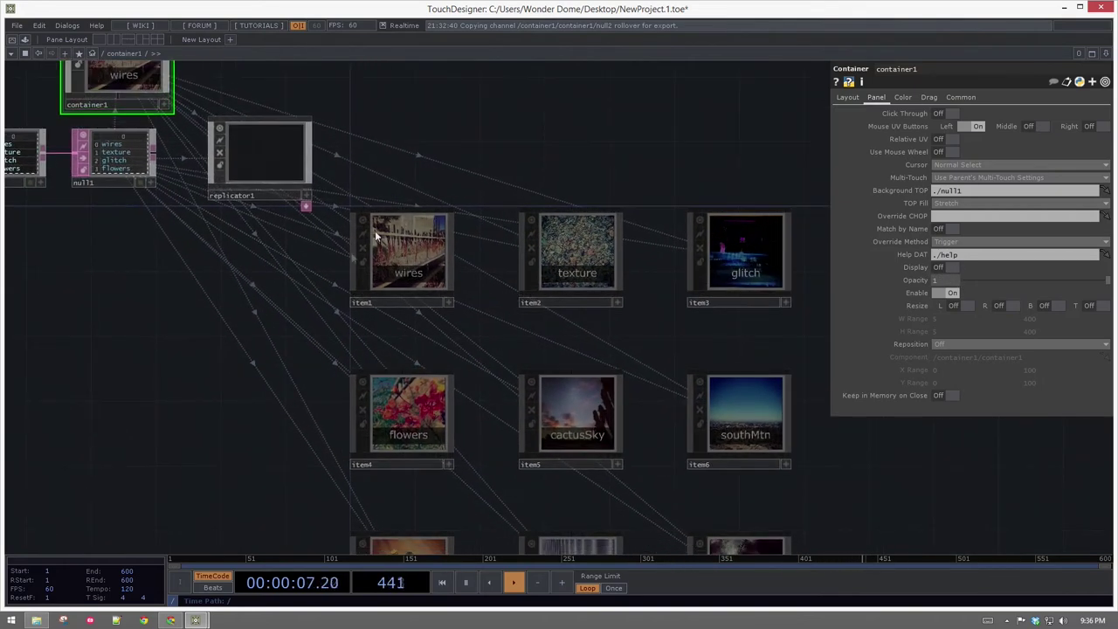
# Step: Go up to the parent network to check the tile grid in container1, and return inside it
pyautogui.scroll(-10, 190, 444)
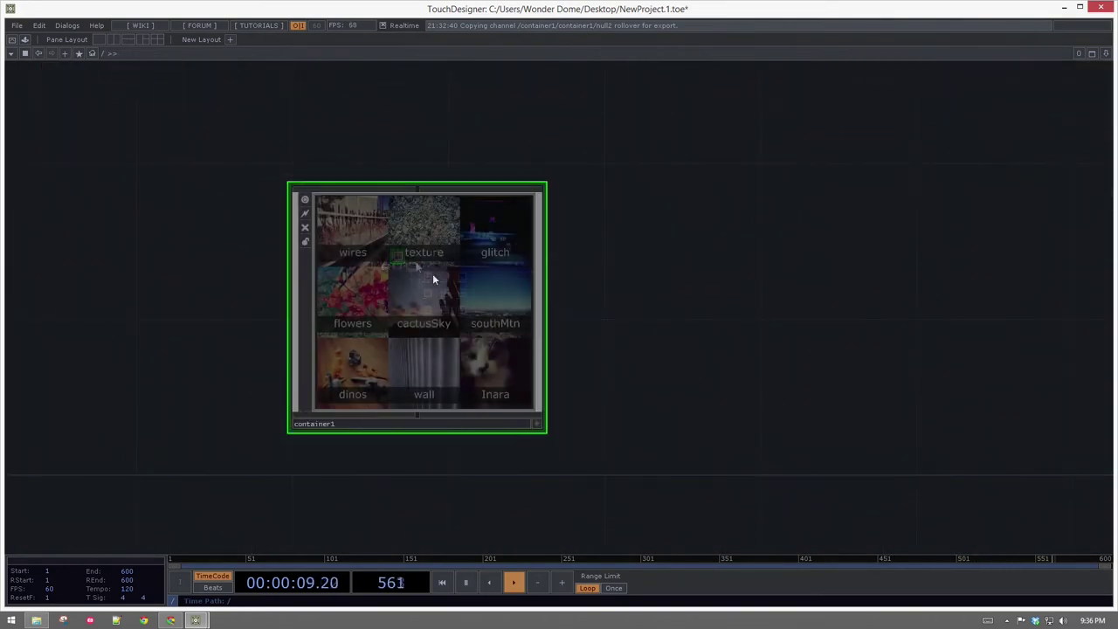
pyautogui.press('p')
pyautogui.scroll(3, 393, 251)
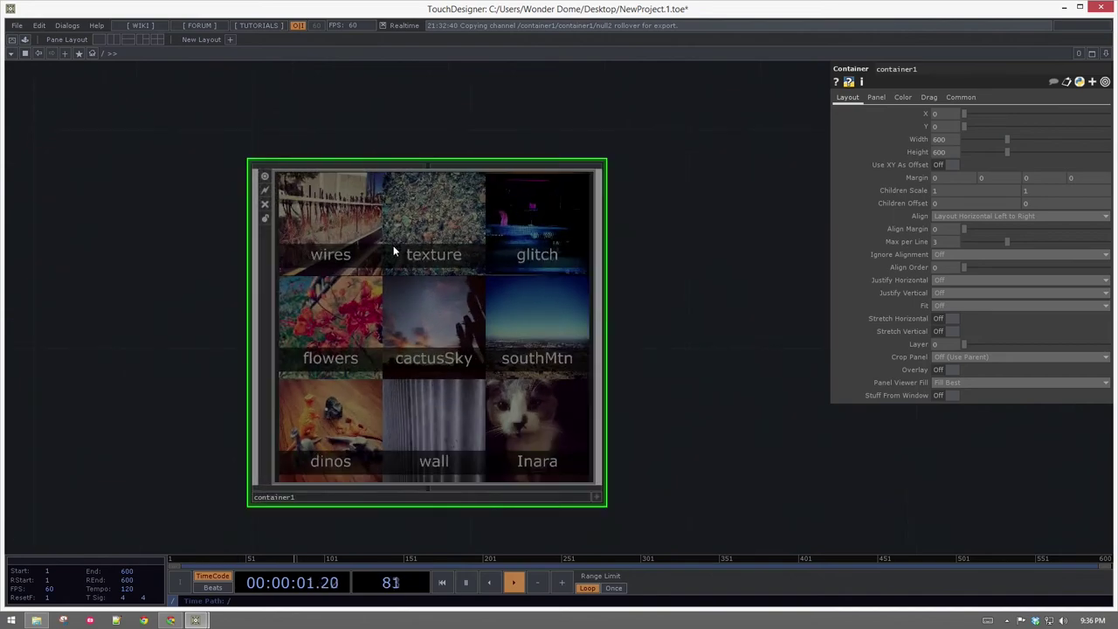
pyautogui.scroll(5, 400, 259)
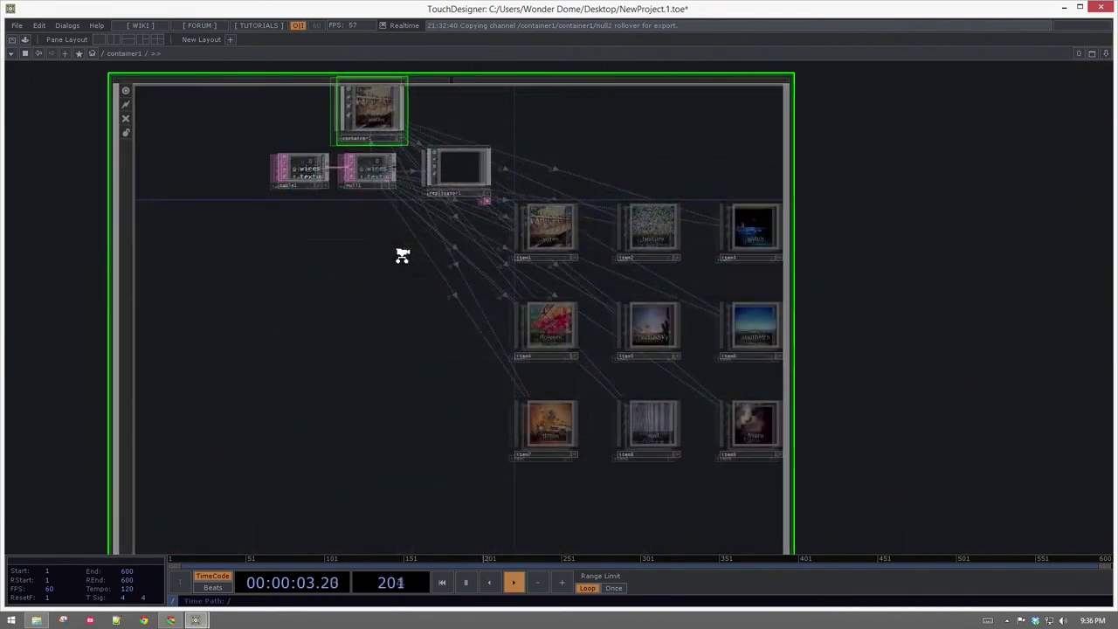
pyautogui.scroll(4, 419, 235)
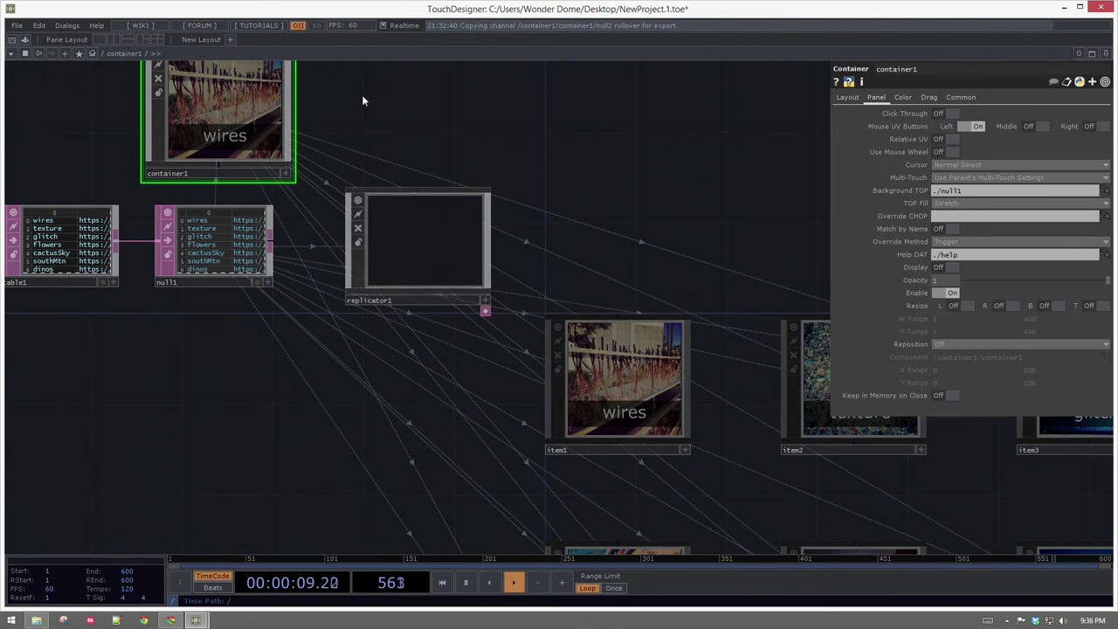
# Step: Expand the Replicator's docked callbacks DAT to view its script, and collapse it again
pyautogui.click(485, 311)
pyautogui.scroll(4, 402, 349)
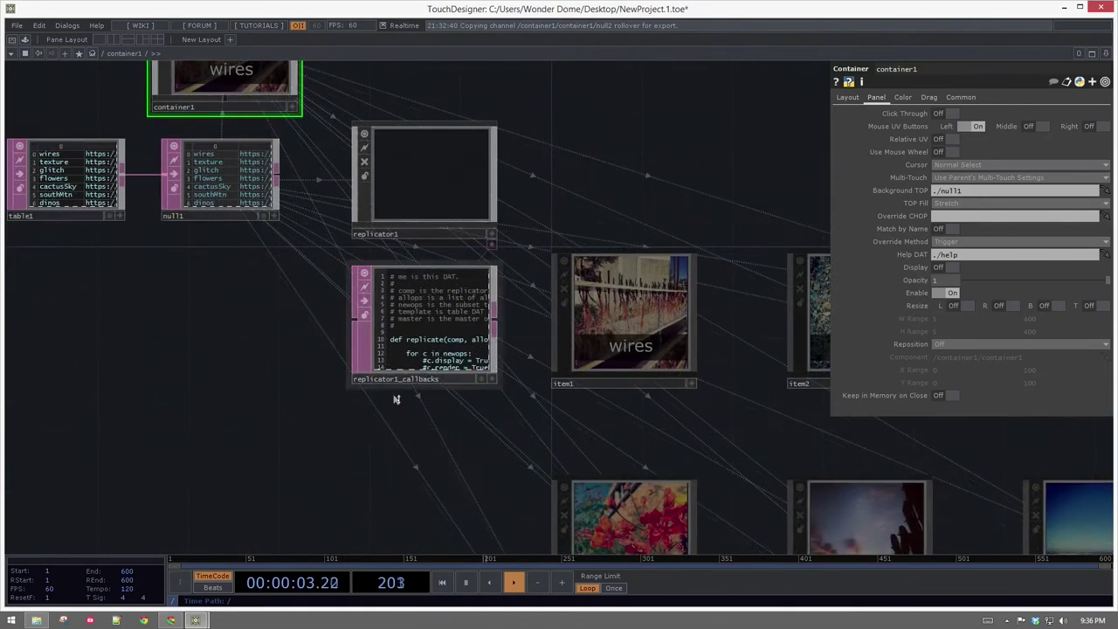
pyautogui.moveTo(640, 95); pyautogui.dragTo(587, 271)
pyautogui.click(554, 224)
pyautogui.scroll(-3, 587, 272)
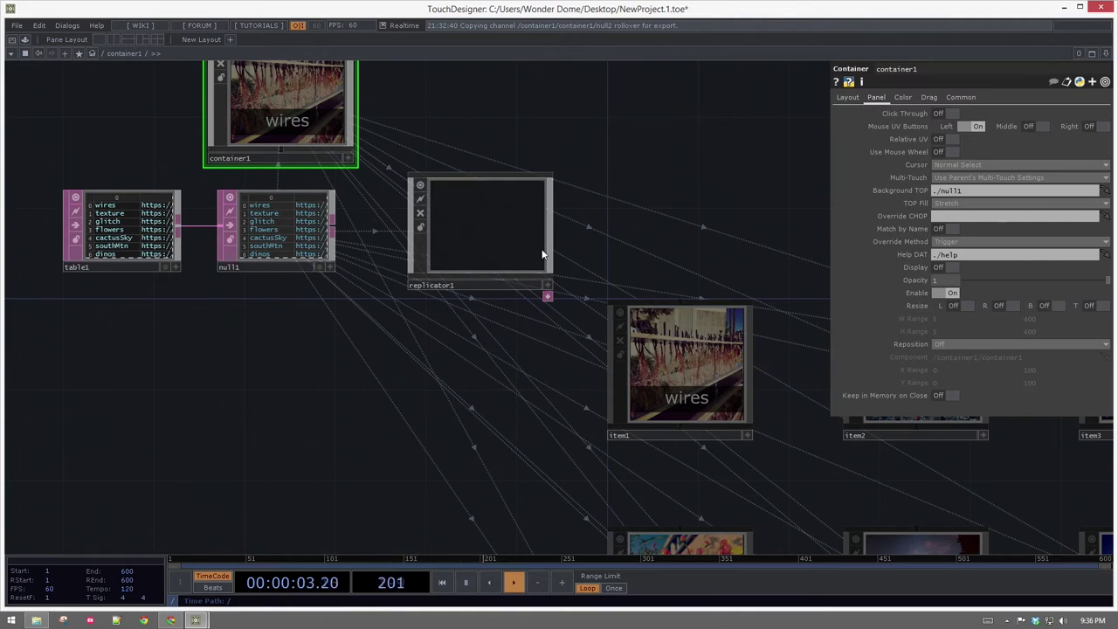
pyautogui.scroll(-3, 676, 169)
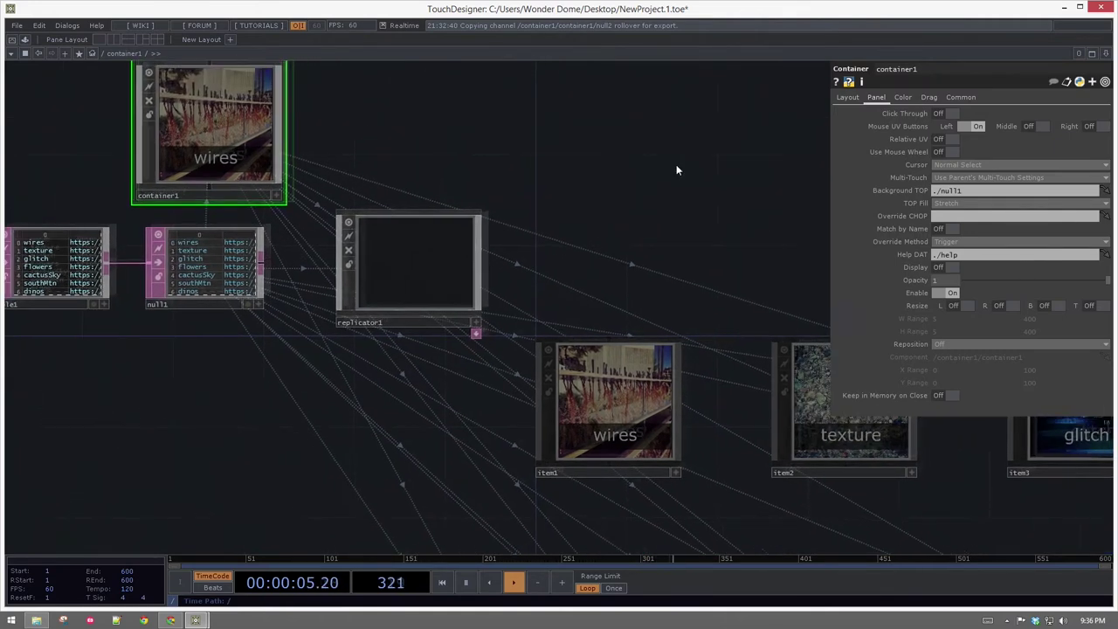
pyautogui.scroll(2, 569, 150)
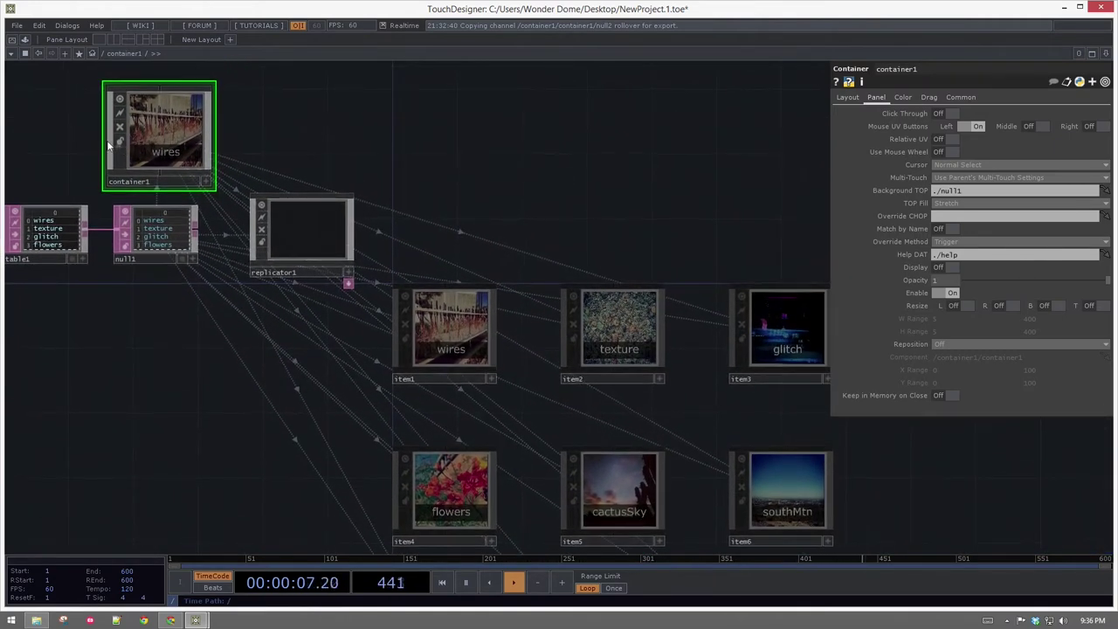
# Step: Go up to the root network and preview the image grid of container1 with its viewer active
pyautogui.press('u')
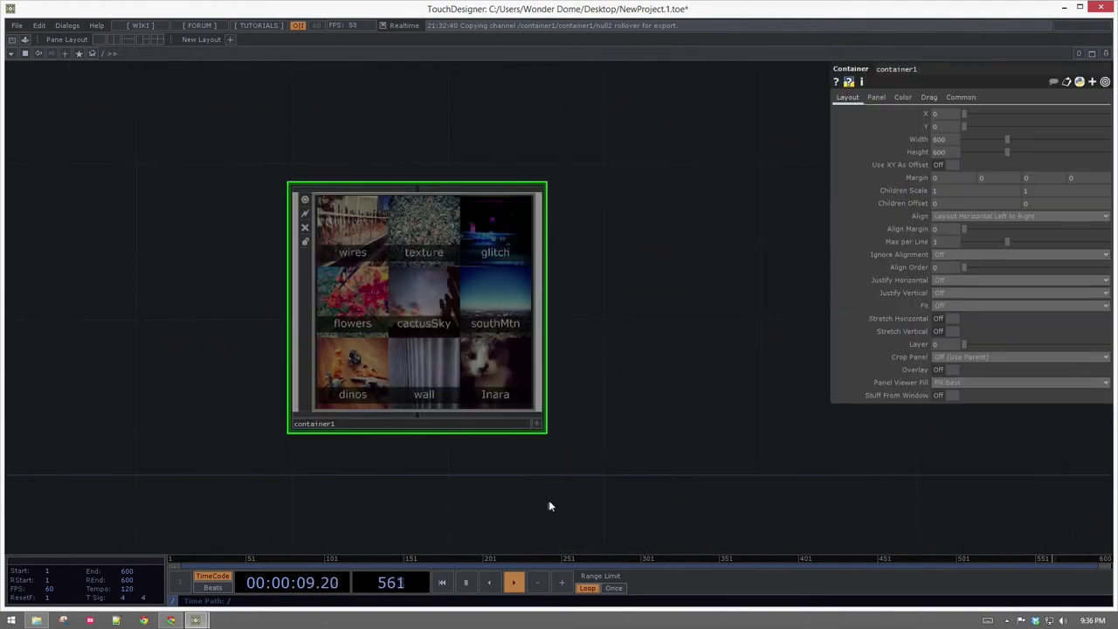
pyautogui.click(537, 425)
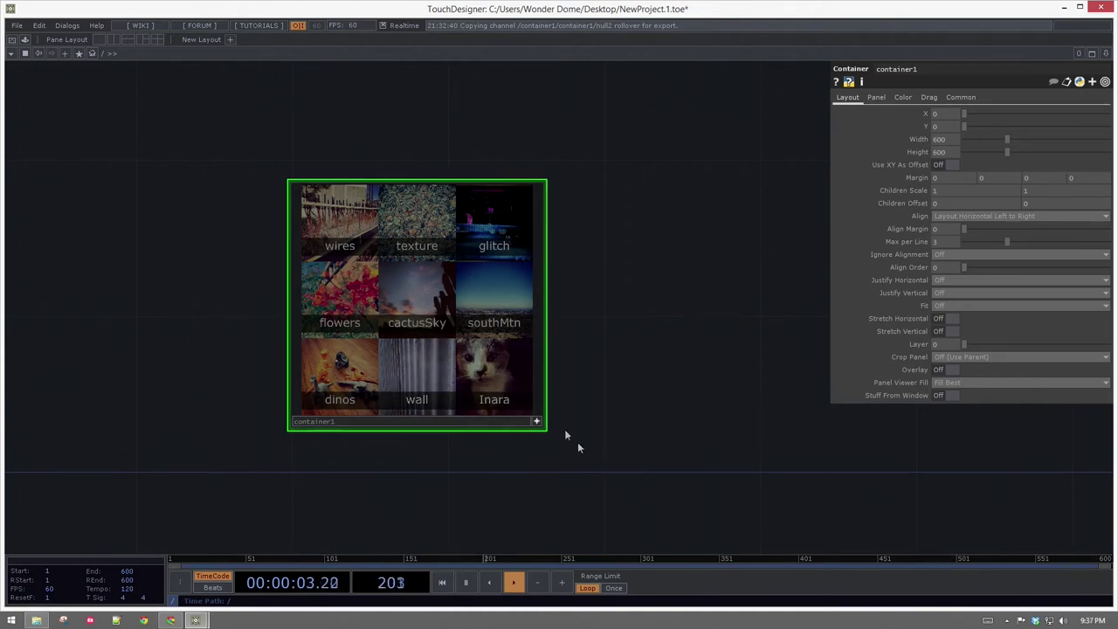
pyautogui.click(536, 421)
# Step: Add a Container COMP beside container1 in the root network
pyautogui.moveTo(620, 379); pyautogui.dragTo(550, 370)
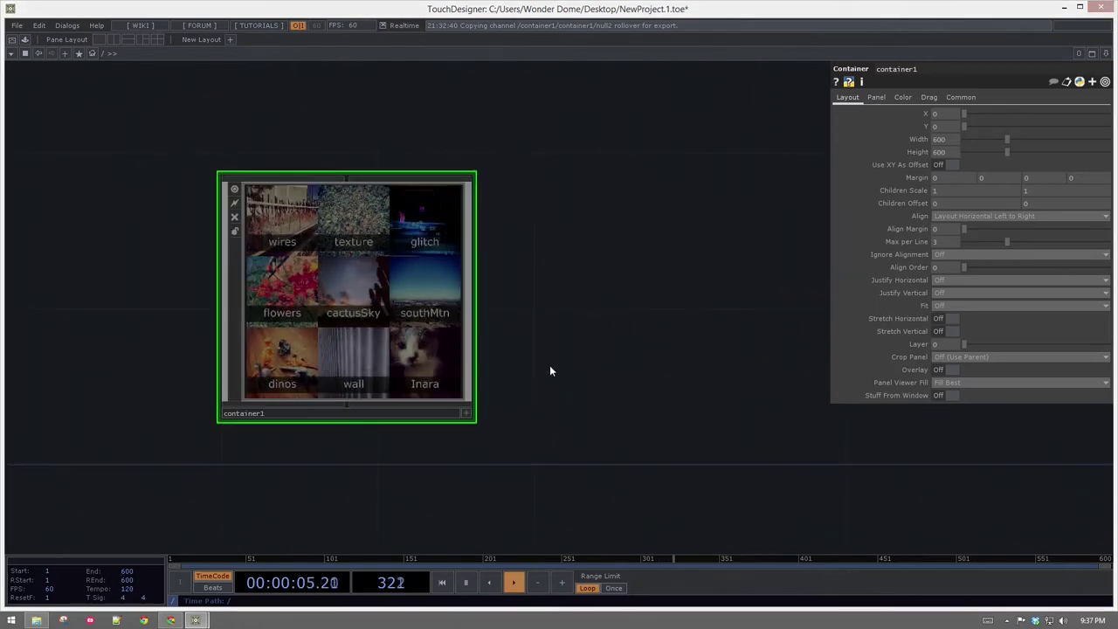
pyautogui.press('Tab')
pyautogui.write('con')
pyautogui.click(432, 401)
pyautogui.click(654, 290)
# Step: Set the new container's width and height to 600 each
pyautogui.moveTo(954, 139); pyautogui.dragTo(877, 140)
pyautogui.write('600')
pyautogui.press('Tab')
pyautogui.write('600')
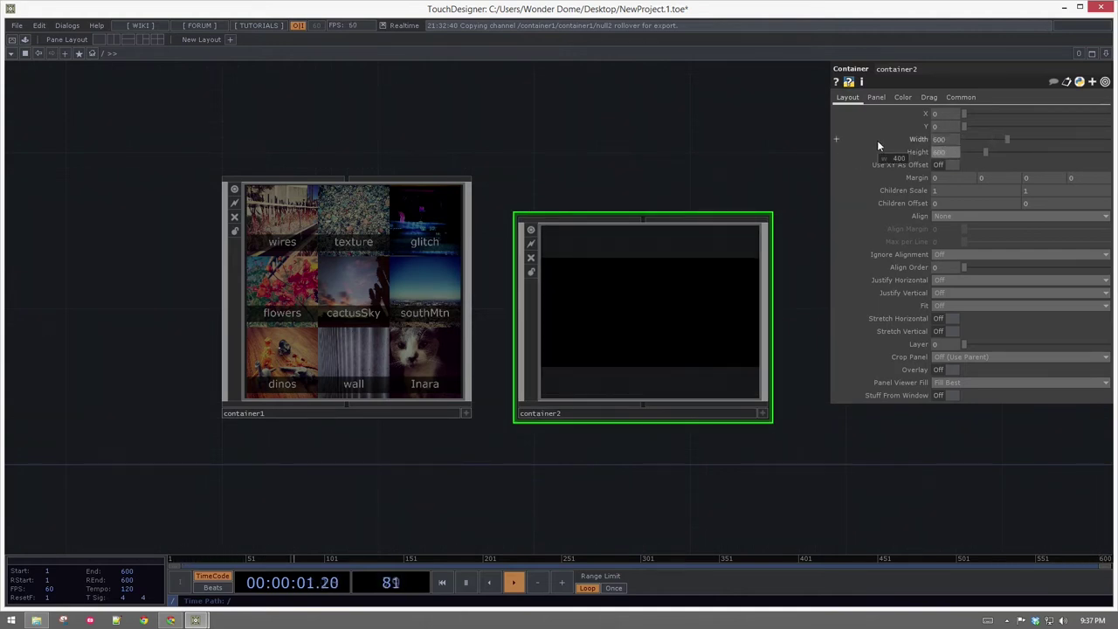
pyautogui.press('Return')
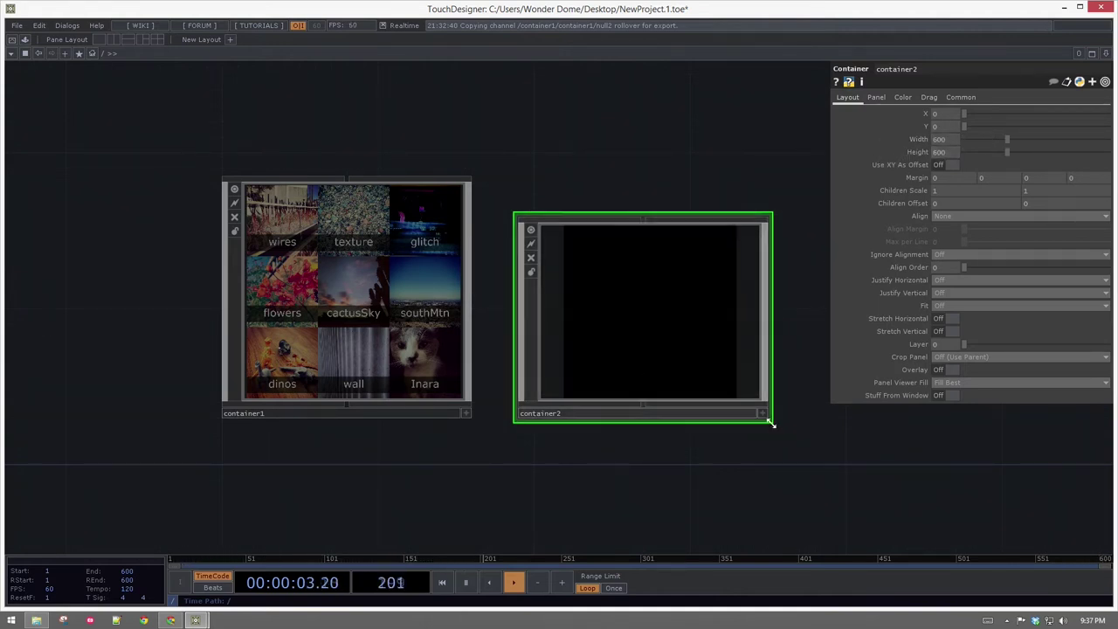
# Step: Add a third Container COMP above container1 and container2
pyautogui.moveTo(516, 135); pyautogui.dragTo(535, 308)
pyautogui.scroll(-3, 536, 308)
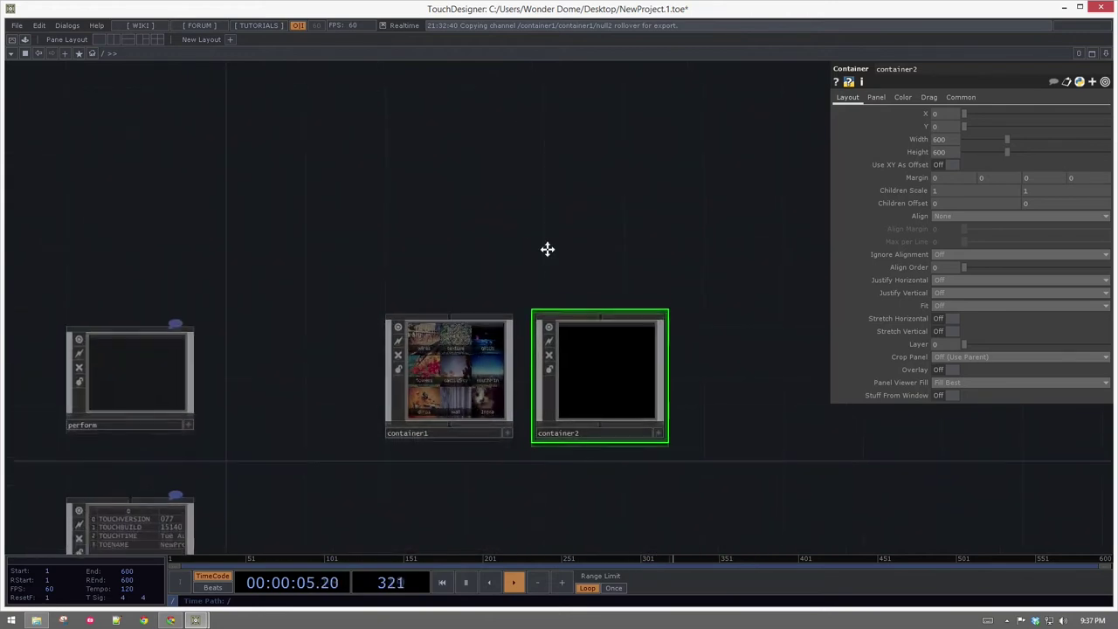
pyautogui.press('Tab')
pyautogui.write('con')
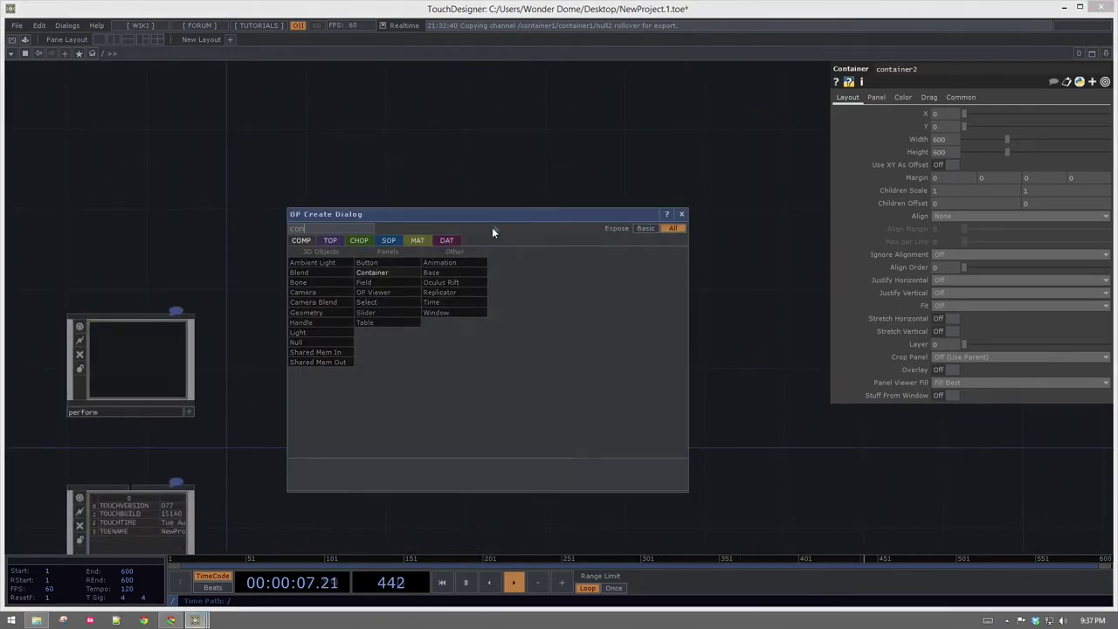
pyautogui.click(391, 273)
pyautogui.click(520, 209)
pyautogui.scroll(1, 525, 218)
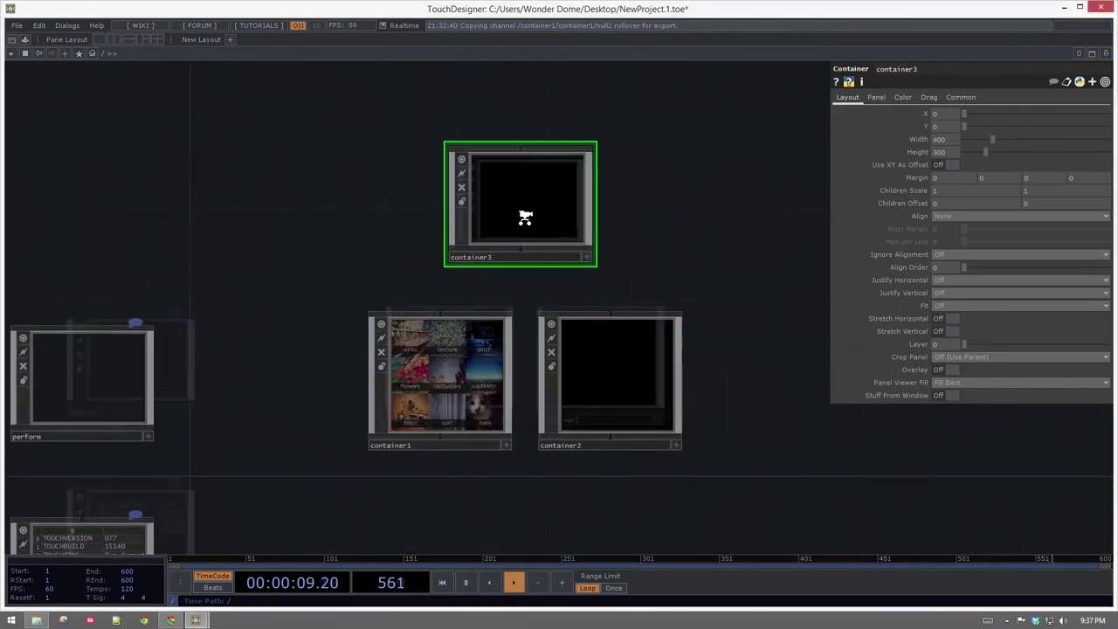
pyautogui.scroll(1, 525, 219)
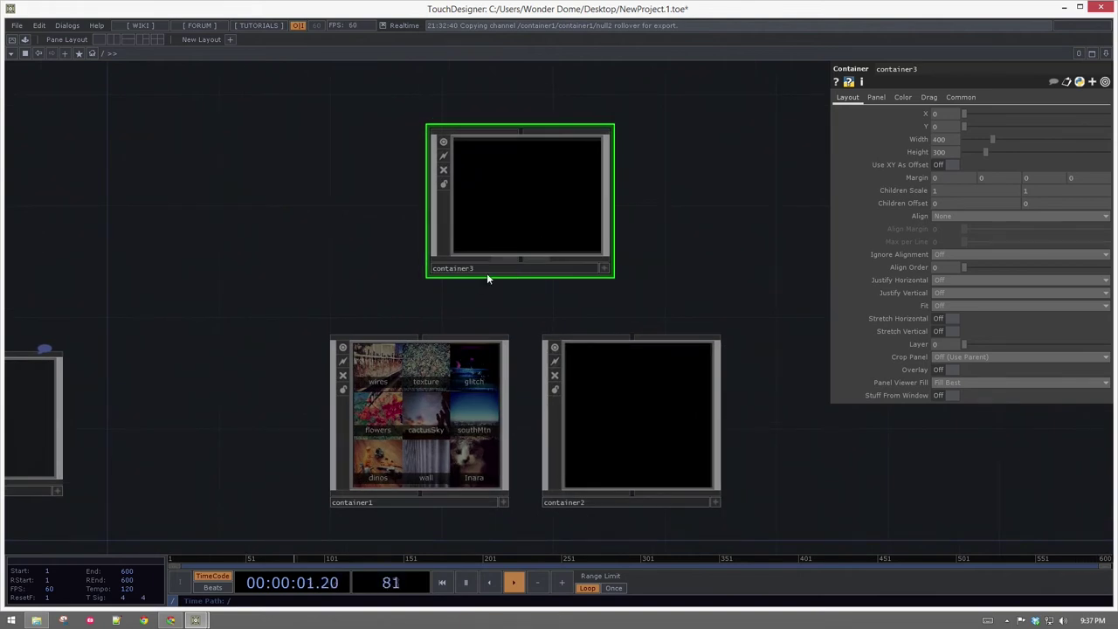
# Step: Rename the upper container as photoSelector
pyautogui.moveTo(502, 268); pyautogui.dragTo(411, 269)
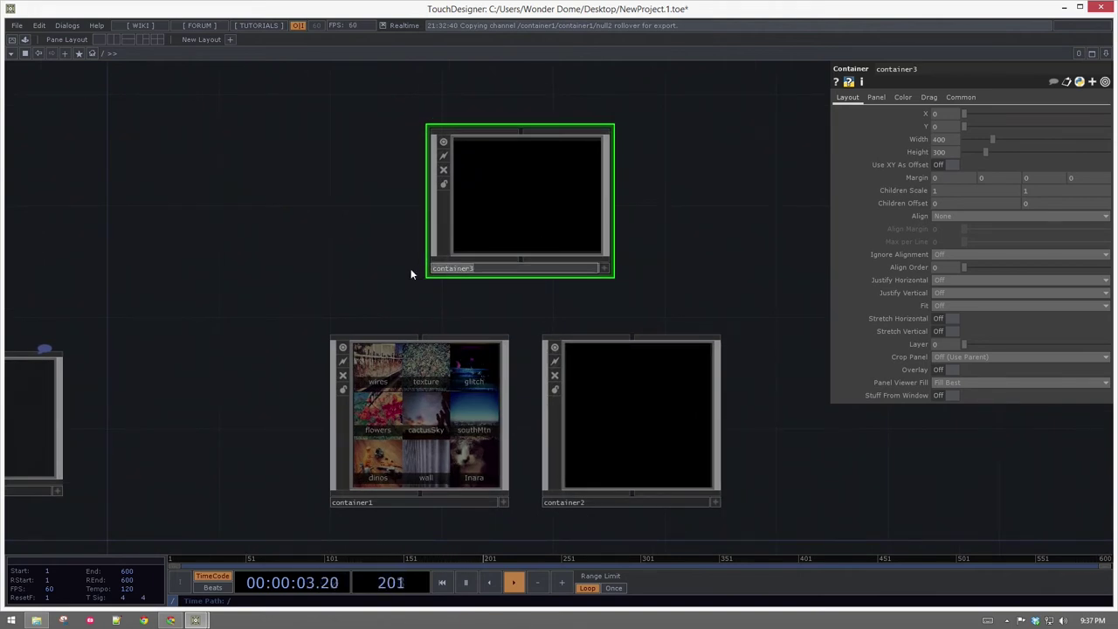
pyautogui.write('di')
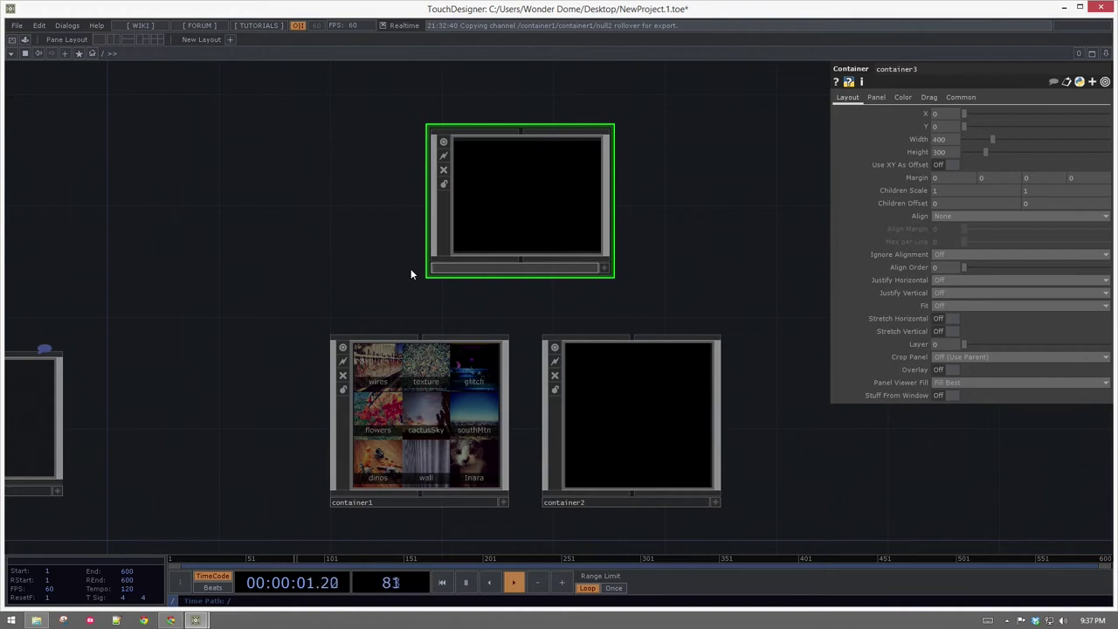
pyautogui.write('photoPlye')
pyautogui.press('BackSpace')
pyautogui.press('BackSpace')
pyautogui.write('Selector')
pyautogui.press('Return')
# Step: Wire photoSelector down to container1 and container2 so both become its panel children
pyautogui.scroll(2, 414, 282)
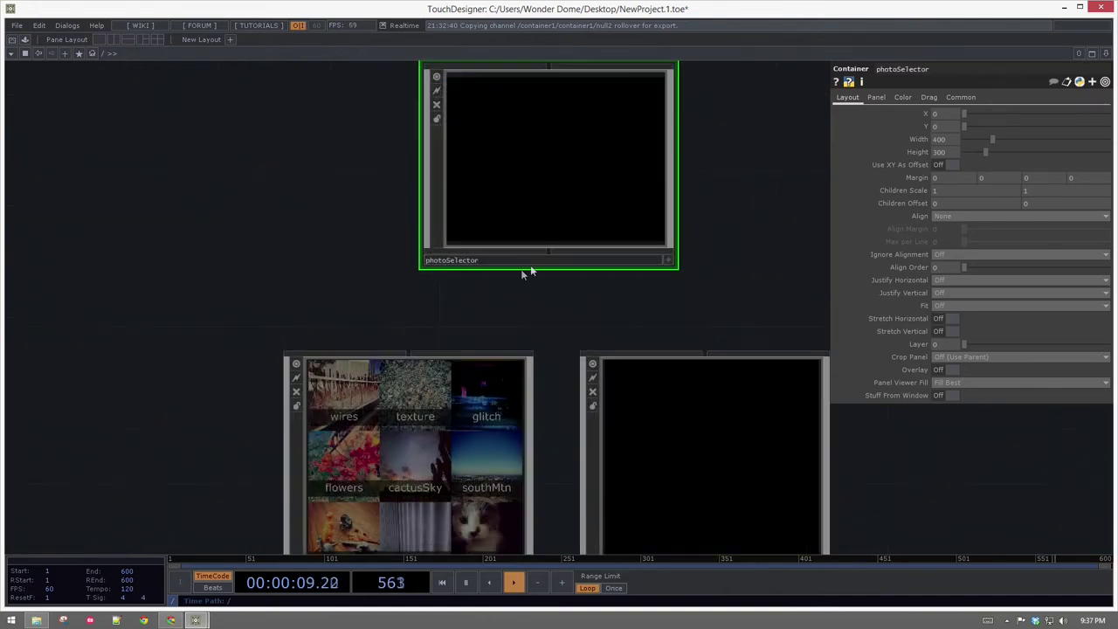
pyautogui.moveTo(547, 253); pyautogui.dragTo(408, 356)
pyautogui.moveTo(559, 258); pyautogui.dragTo(725, 363)
# Step: Set the photoSelector container's width to 1200 and height to 600
pyautogui.scroll(-3, 721, 262)
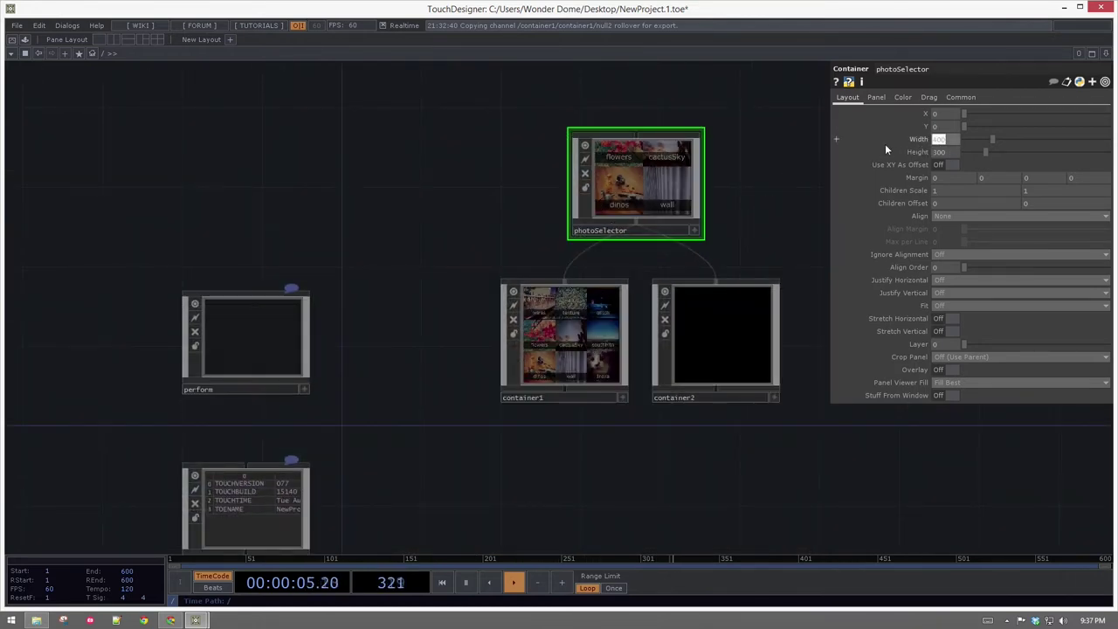
pyautogui.write('1200')
pyautogui.press('Tab')
pyautogui.write('600')
pyautogui.press('Return')
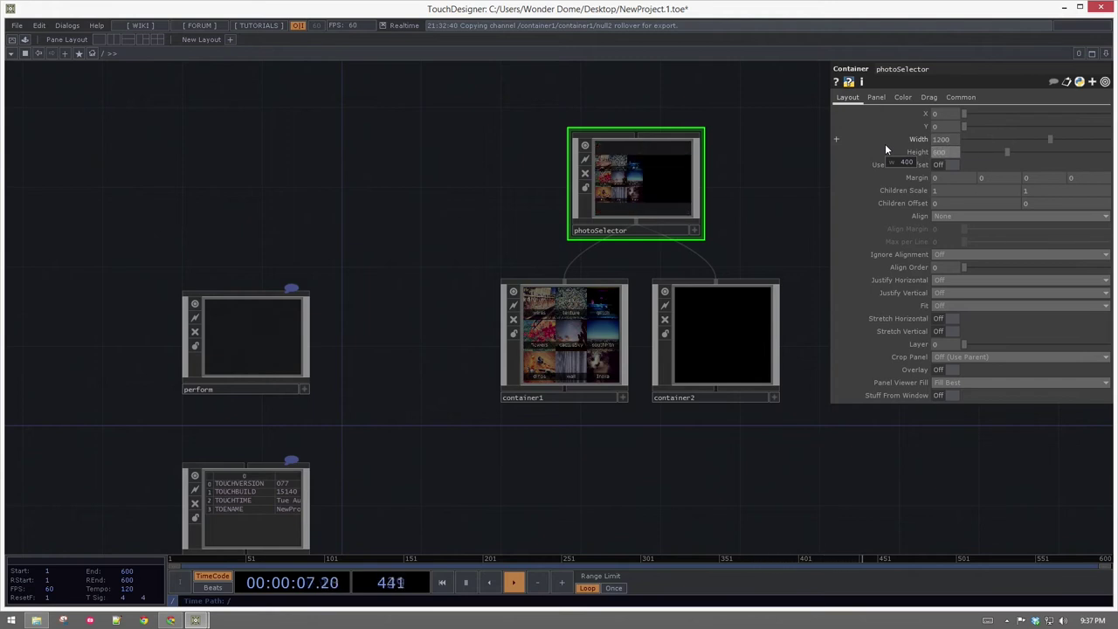
# Step: Set the photoSelector container's Align option to Layout Horizontal Left to Right
pyautogui.scroll(2, 736, 180)
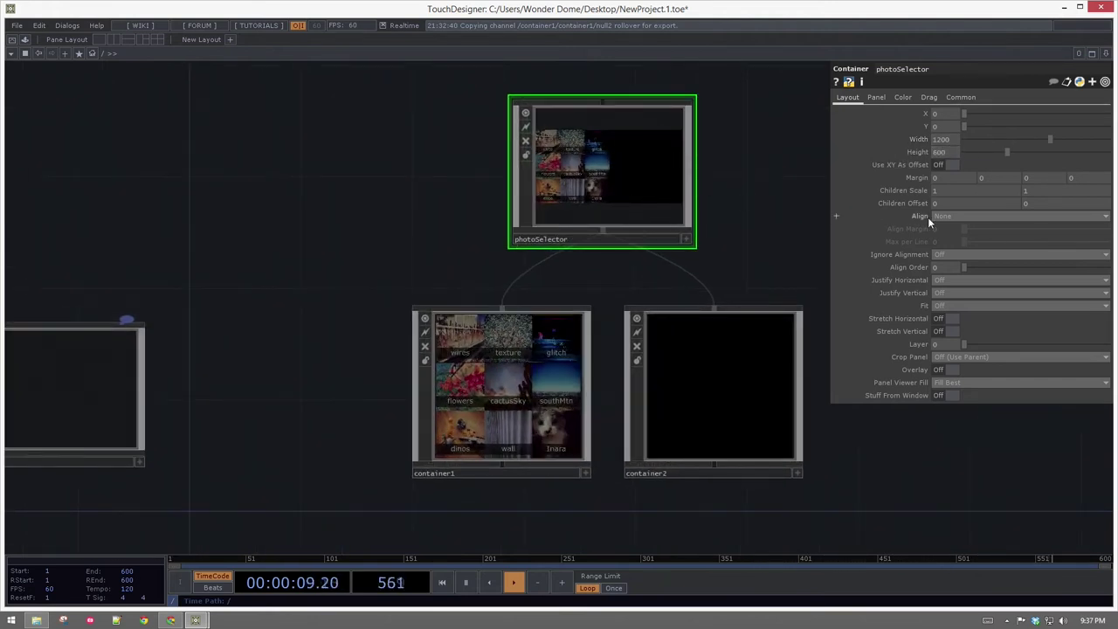
pyautogui.click(963, 215)
pyautogui.click(985, 238)
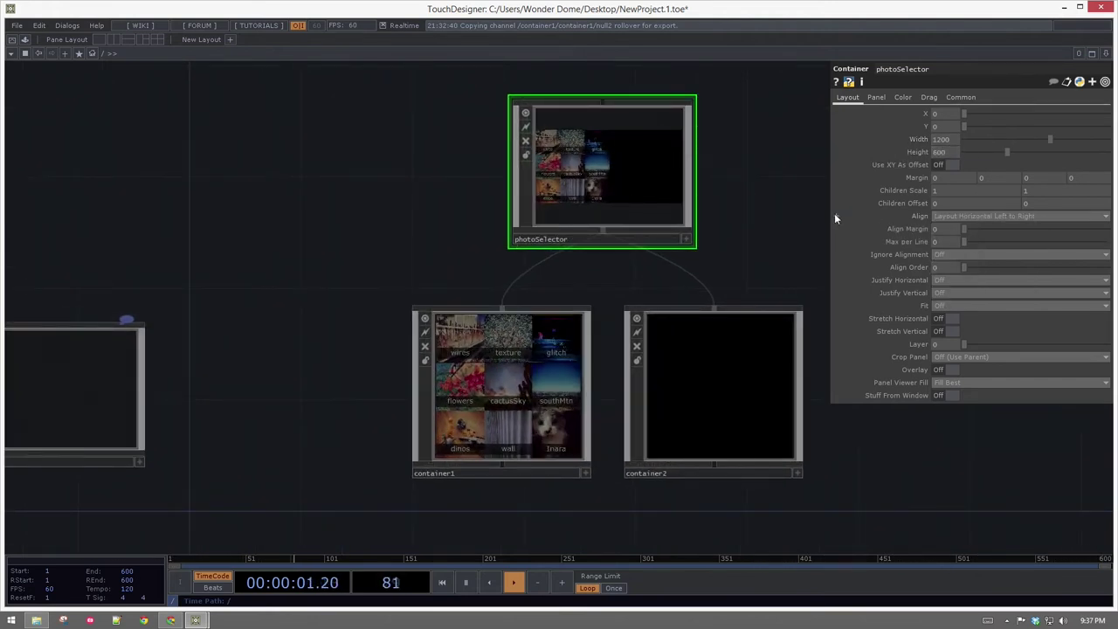
pyautogui.click(835, 215)
pyautogui.moveTo(751, 191); pyautogui.dragTo(724, 201)
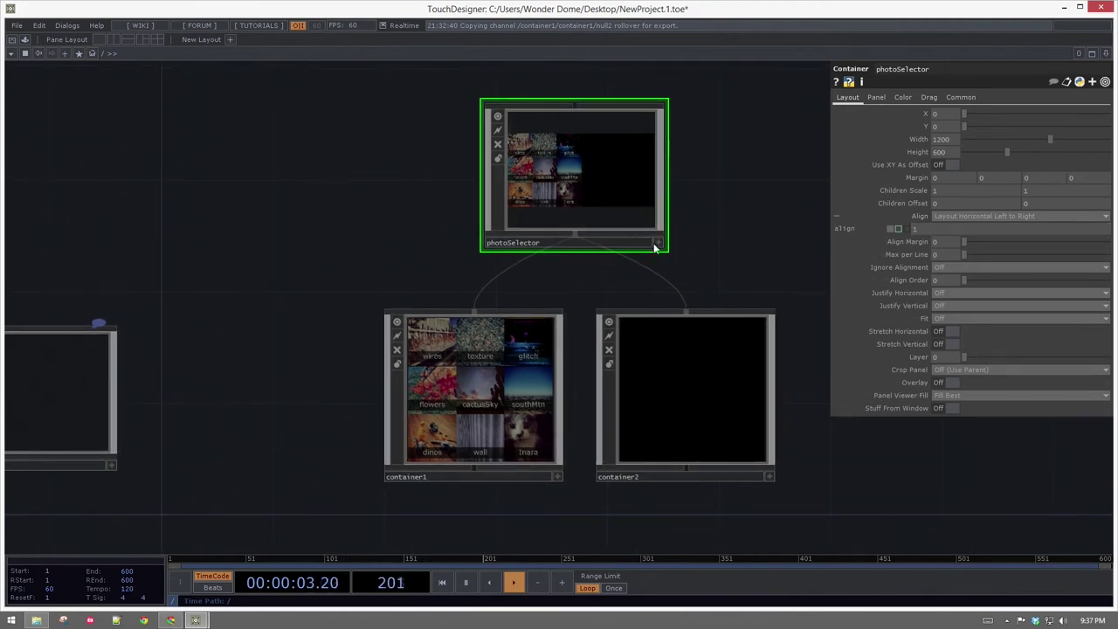
# Step: View the photoSelector panel in a separate window, check the layout of its two halves, and close it
pyautogui.rightClick(617, 212)
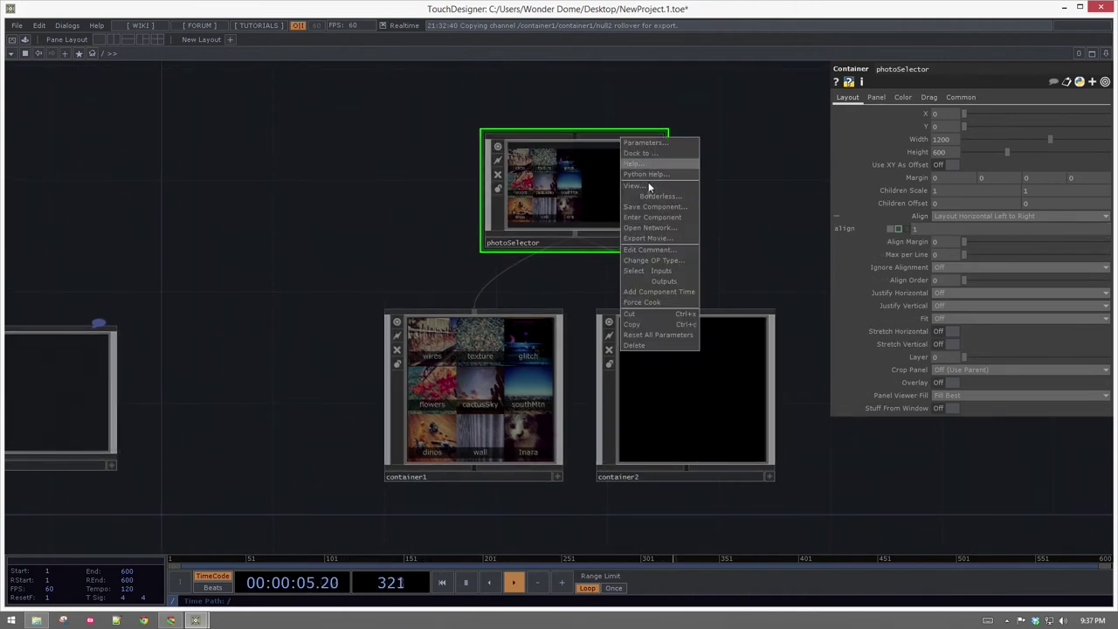
pyautogui.click(646, 189)
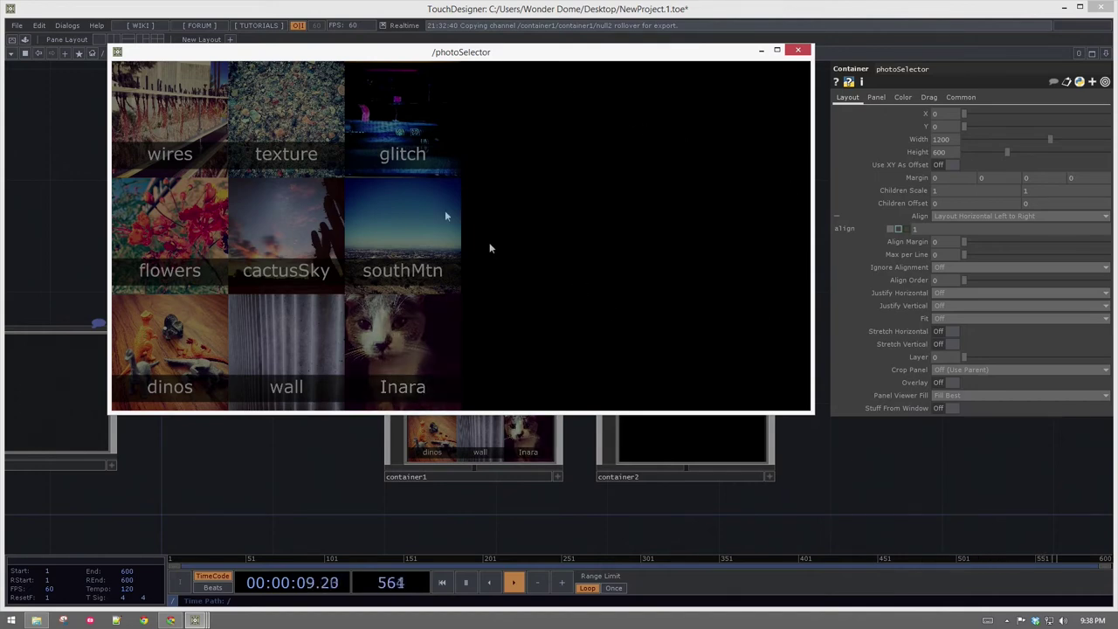
pyautogui.click(797, 50)
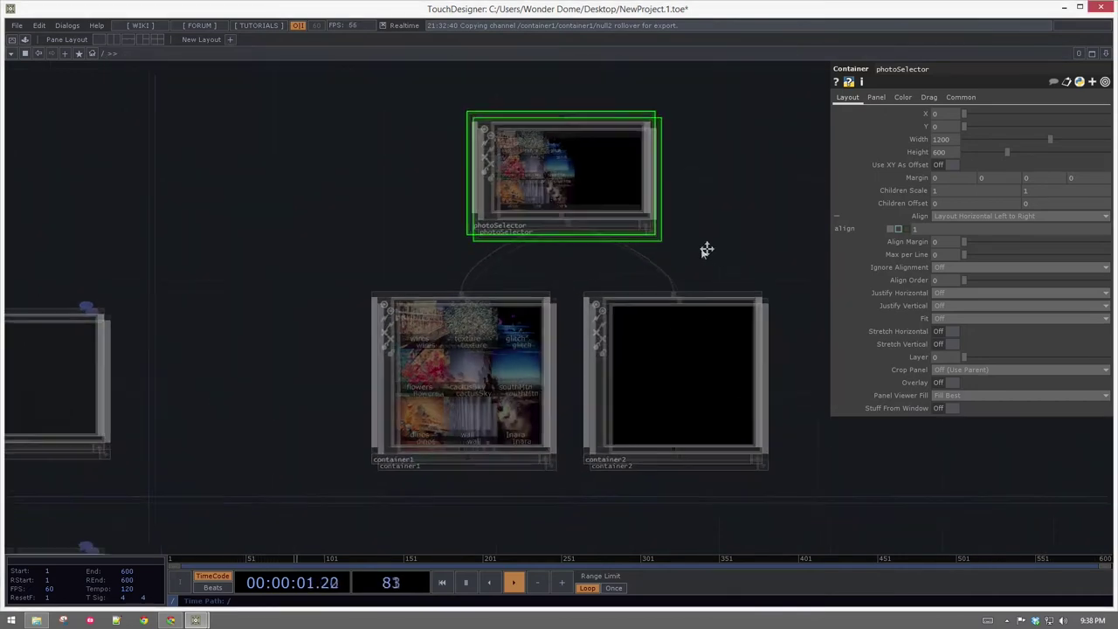
# Step: Enter the network inside container2
pyautogui.press('i')
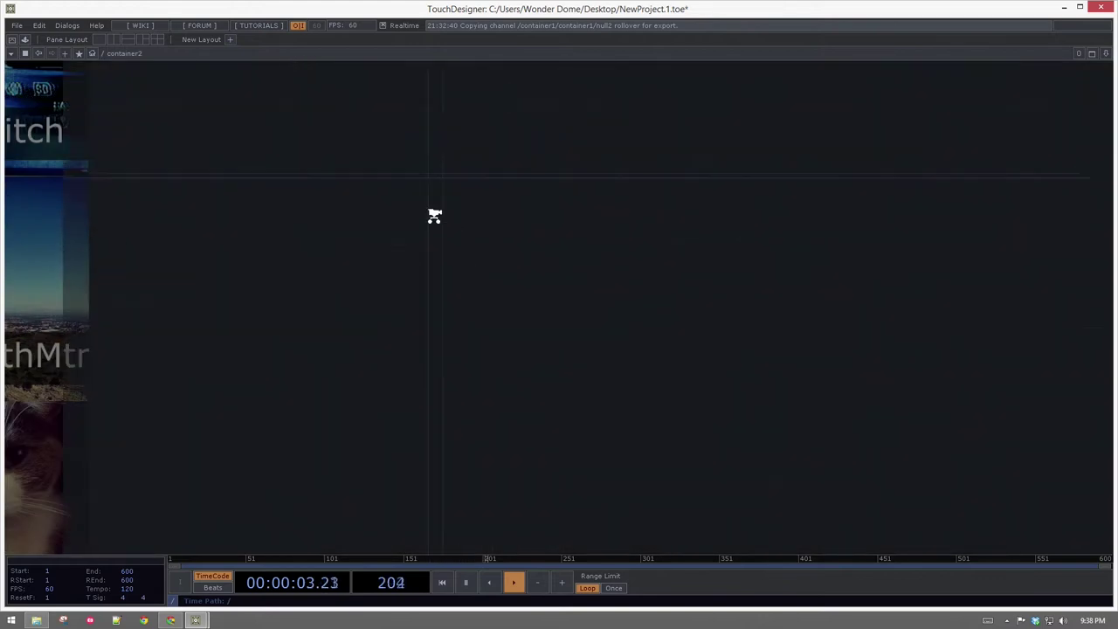
pyautogui.press('Tab')
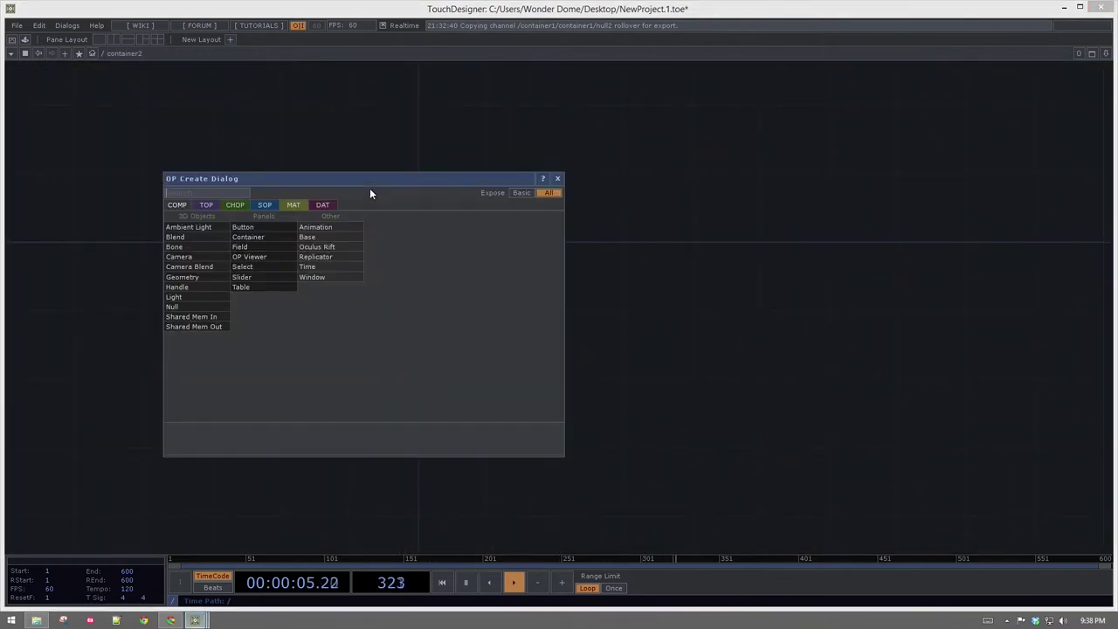
pyautogui.click(689, 226)
pyautogui.press('u')
pyautogui.press('p')
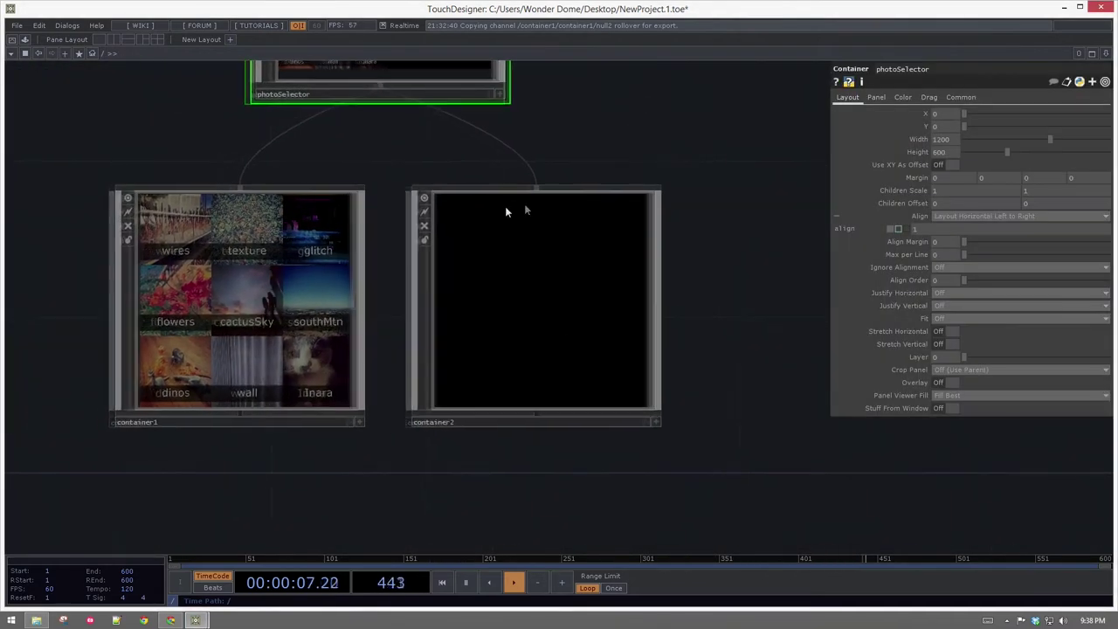
pyautogui.press('i')
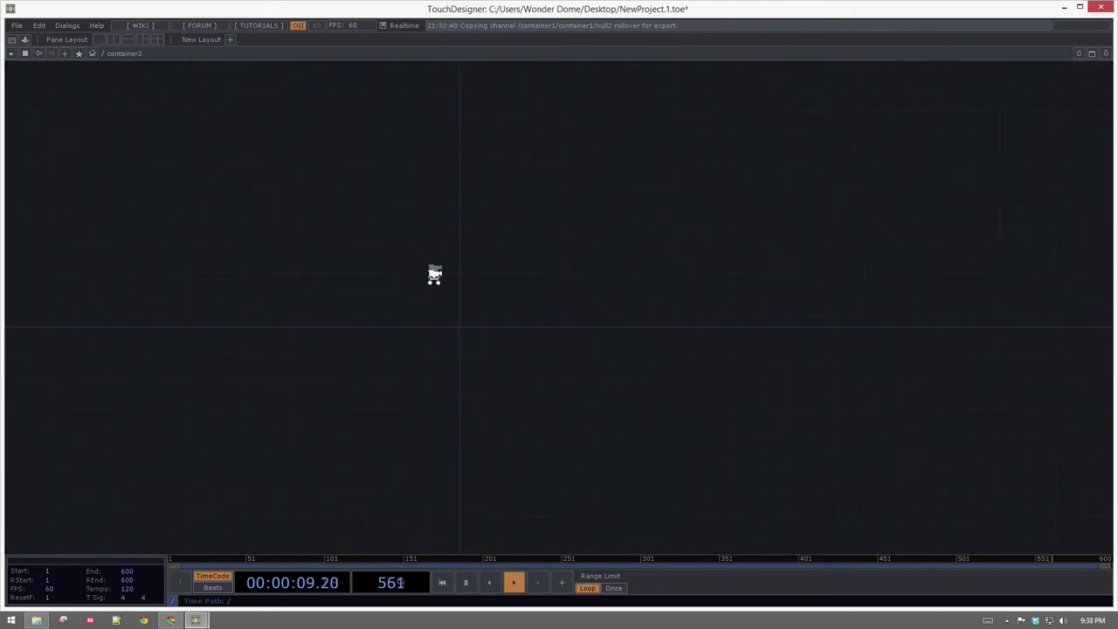
pyautogui.press('Tab')
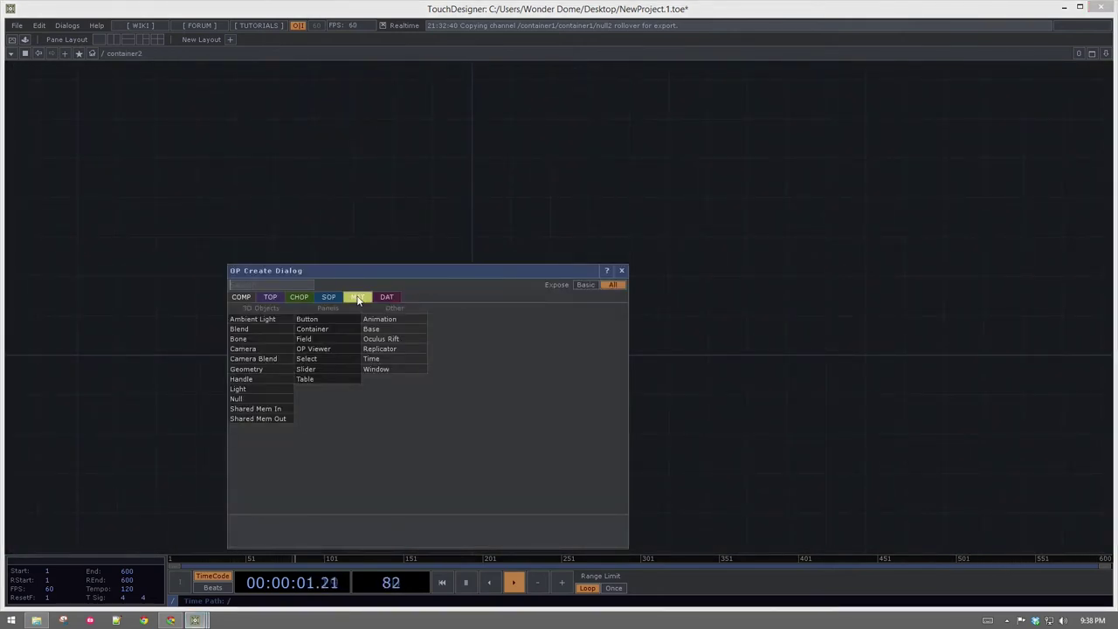
pyautogui.click(277, 299)
pyautogui.write('sel')
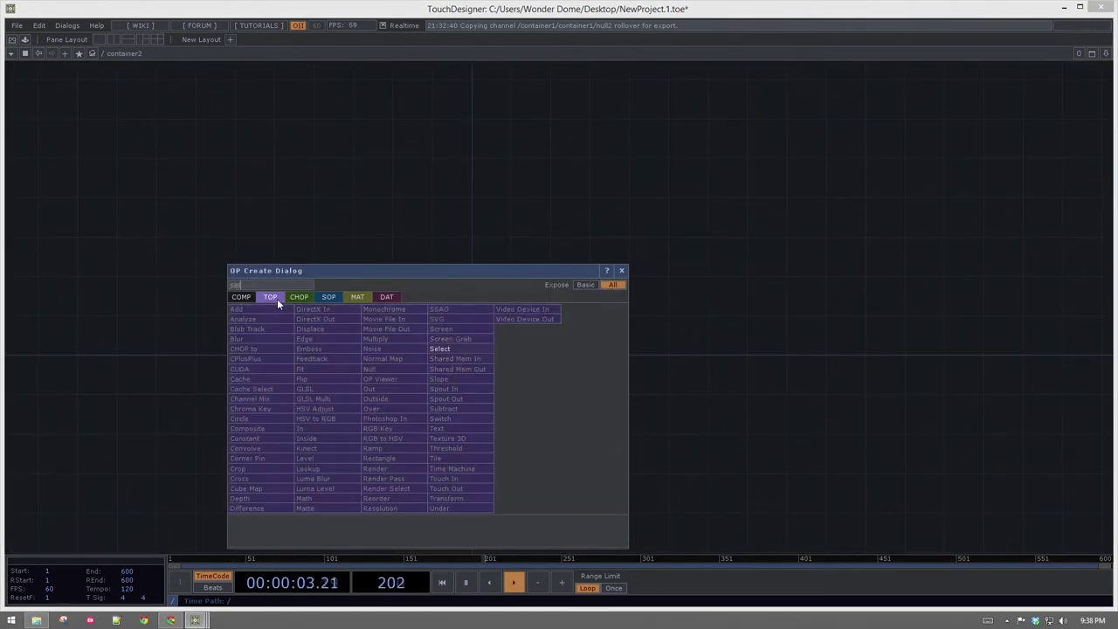
pyautogui.click(473, 346)
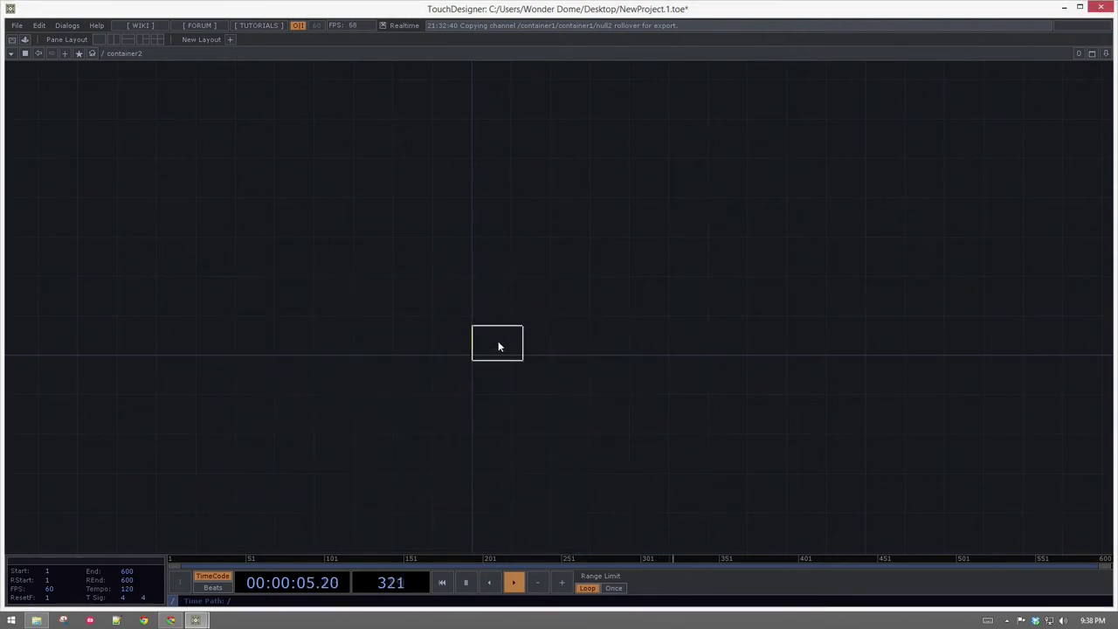
pyautogui.click(498, 347)
pyautogui.moveTo(761, 309); pyautogui.dragTo(541, 438)
pyautogui.press('Delete')
# Step: Add a Select TOP to the network of container2
pyautogui.press('Tab')
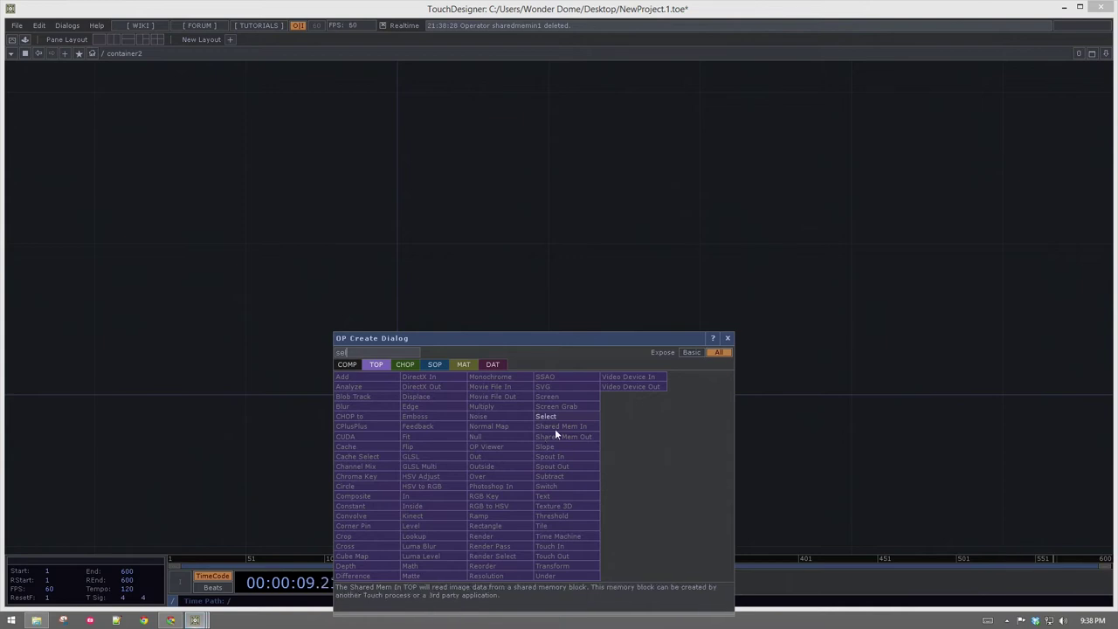
pyautogui.click(560, 417)
pyautogui.click(504, 350)
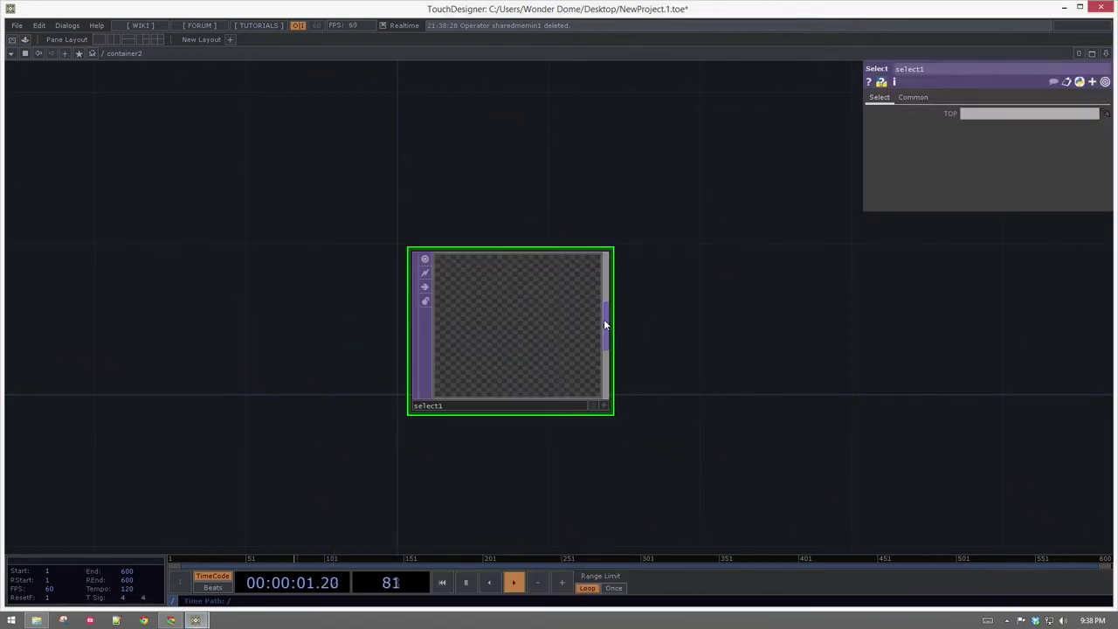
# Step: Add a Null TOP fed by select1 and shift it slightly closer to select1
pyautogui.press('Tab')
pyautogui.write('null')
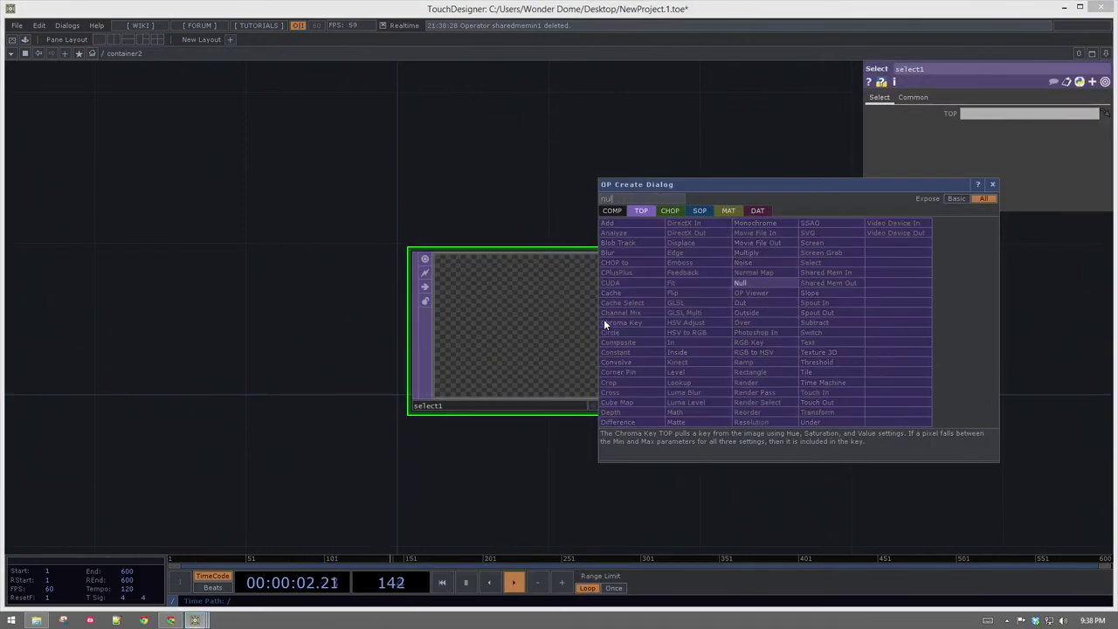
pyautogui.click(758, 283)
pyautogui.click(952, 319)
pyautogui.moveTo(931, 324); pyautogui.dragTo(879, 361)
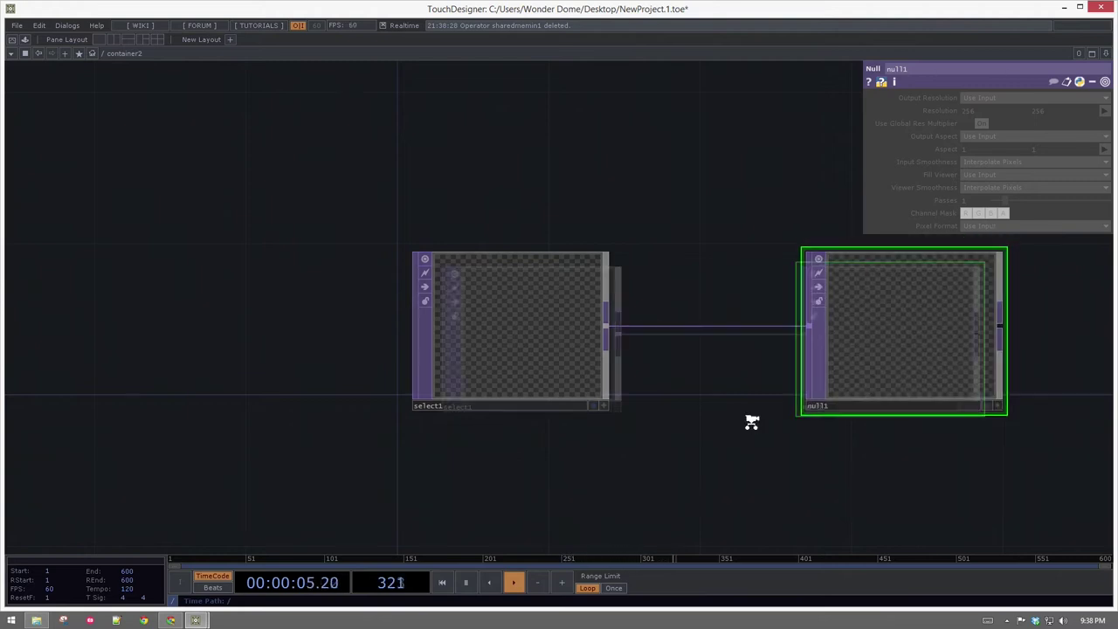
pyautogui.scroll(-2, 749, 420)
pyautogui.click(576, 332)
pyautogui.moveTo(819, 384)
pyautogui.mouseDown()
pyautogui.moveTo(805, 371)
pyautogui.moveTo(807, 384)
pyautogui.mouseUp()
pyautogui.press('h')
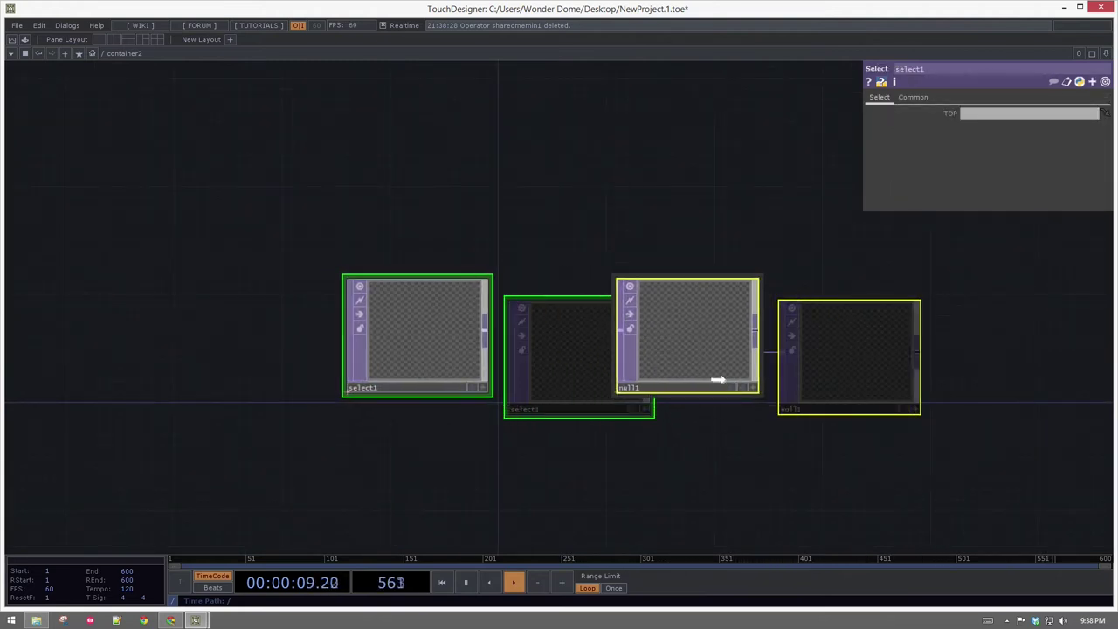
# Step: Set the Background TOP of container2 to ./null1
pyautogui.press('u')
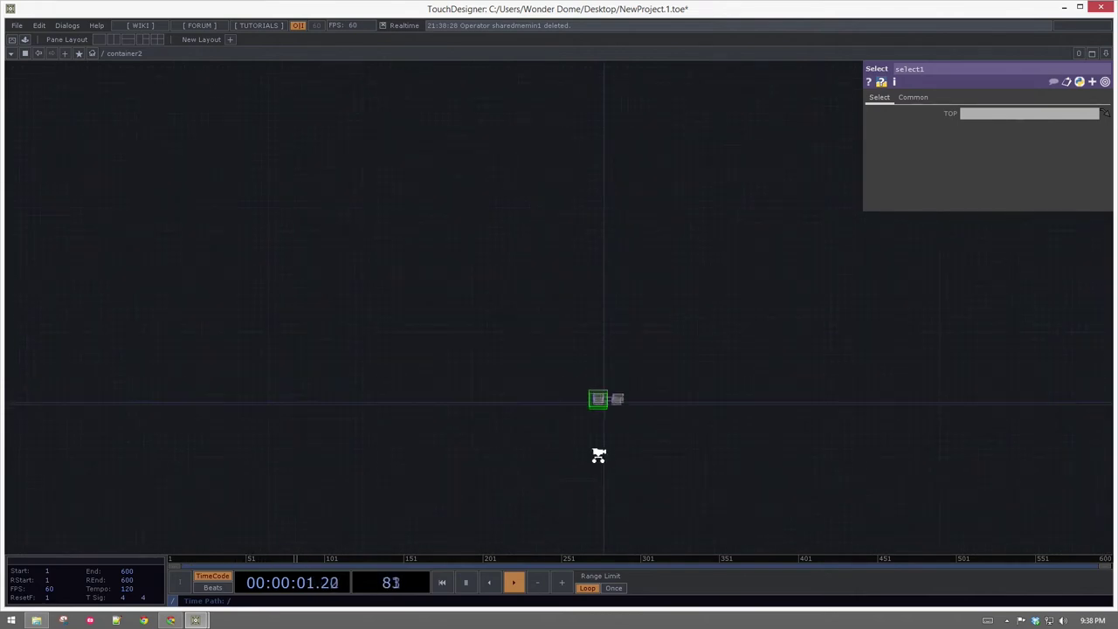
pyautogui.click(411, 423)
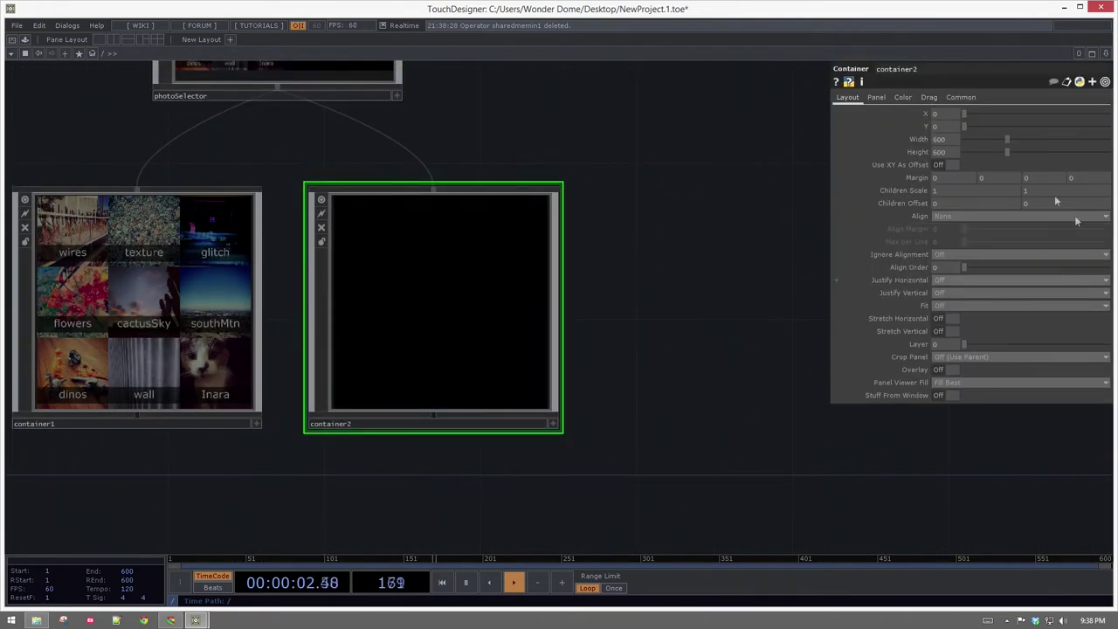
pyautogui.click(900, 98)
pyautogui.click(881, 99)
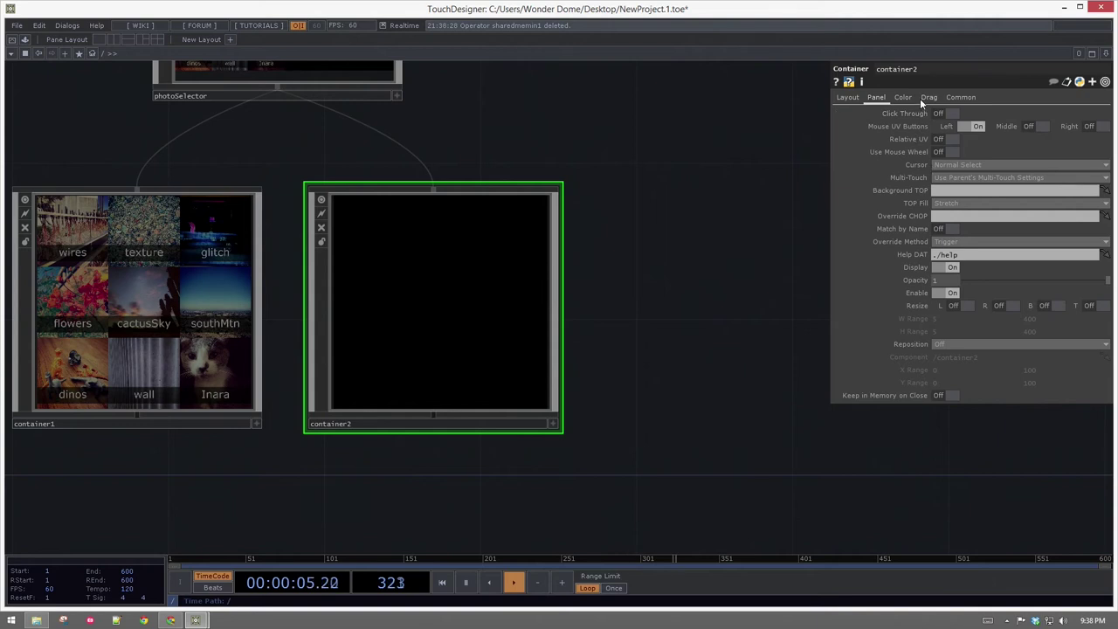
pyautogui.click(922, 98)
pyautogui.click(911, 97)
pyautogui.click(904, 97)
pyautogui.click(877, 97)
pyautogui.click(944, 197)
pyautogui.write('./null1')
pyautogui.press('Return')
# Step: Look inside container2 and try the rollover of the image buttons in container1's active viewer
pyautogui.moveTo(357, 166); pyautogui.dragTo(517, 225)
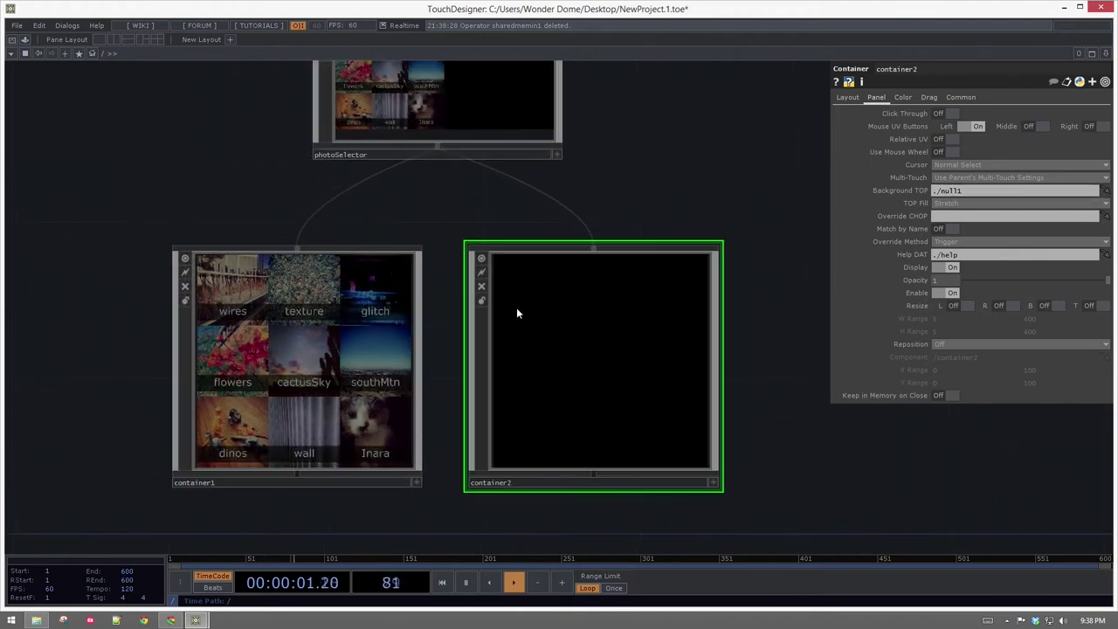
pyautogui.press('i')
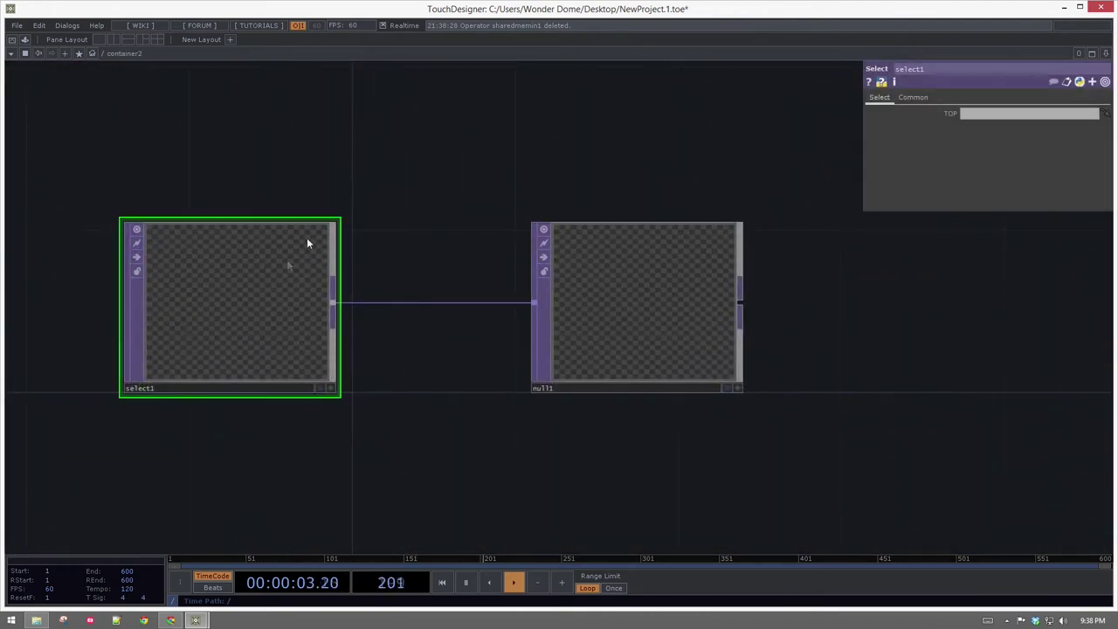
pyautogui.press('u')
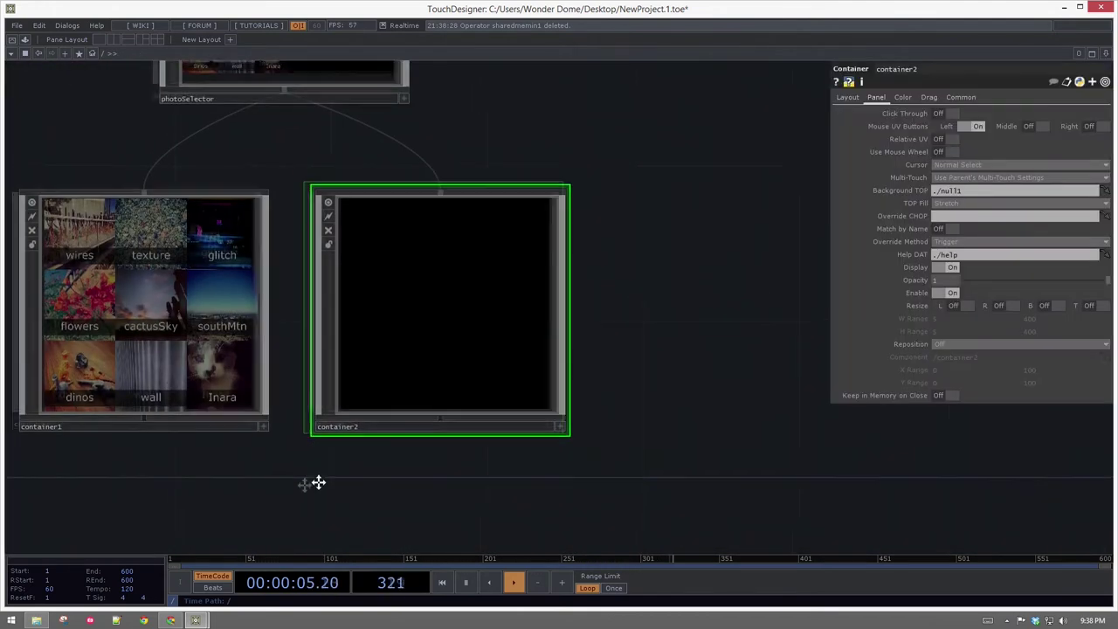
pyautogui.moveTo(741, 160); pyautogui.dragTo(866, 176)
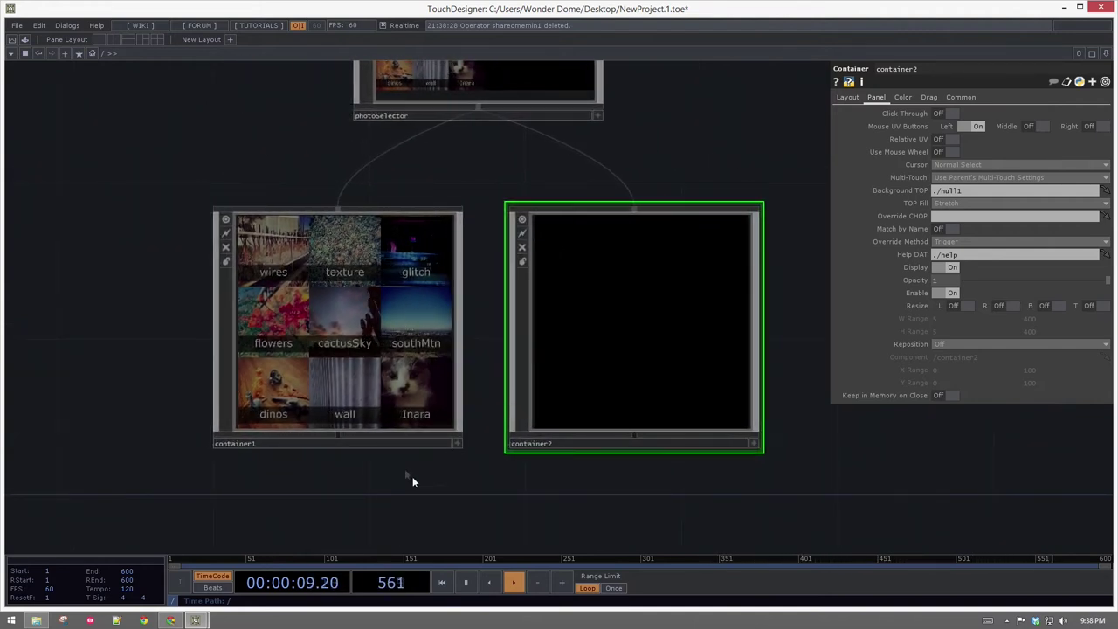
pyautogui.click(456, 442)
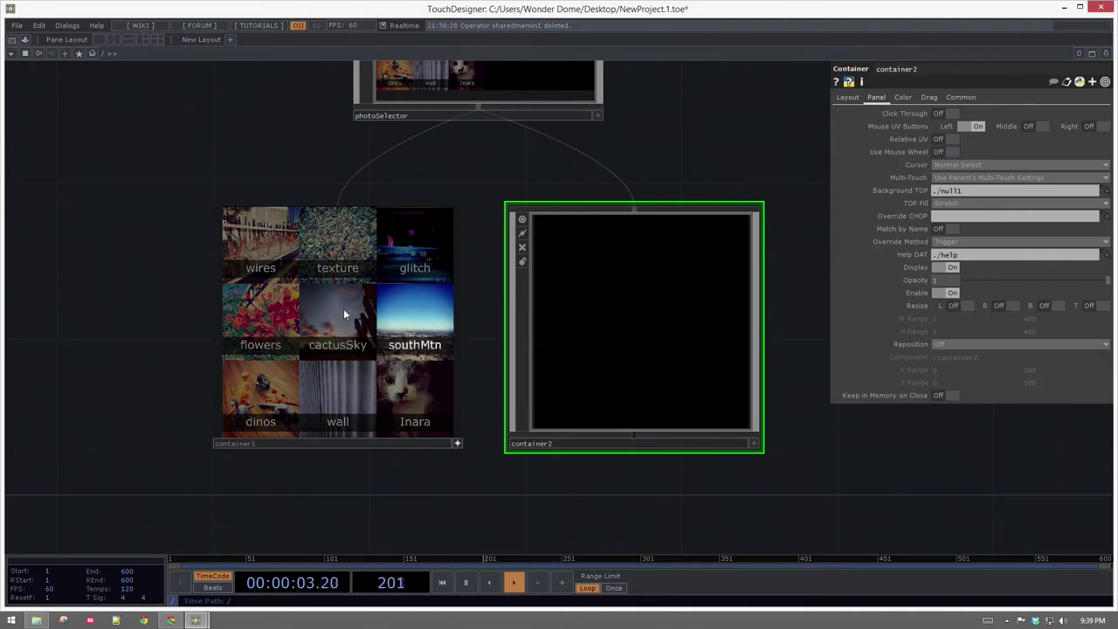
pyautogui.click(459, 442)
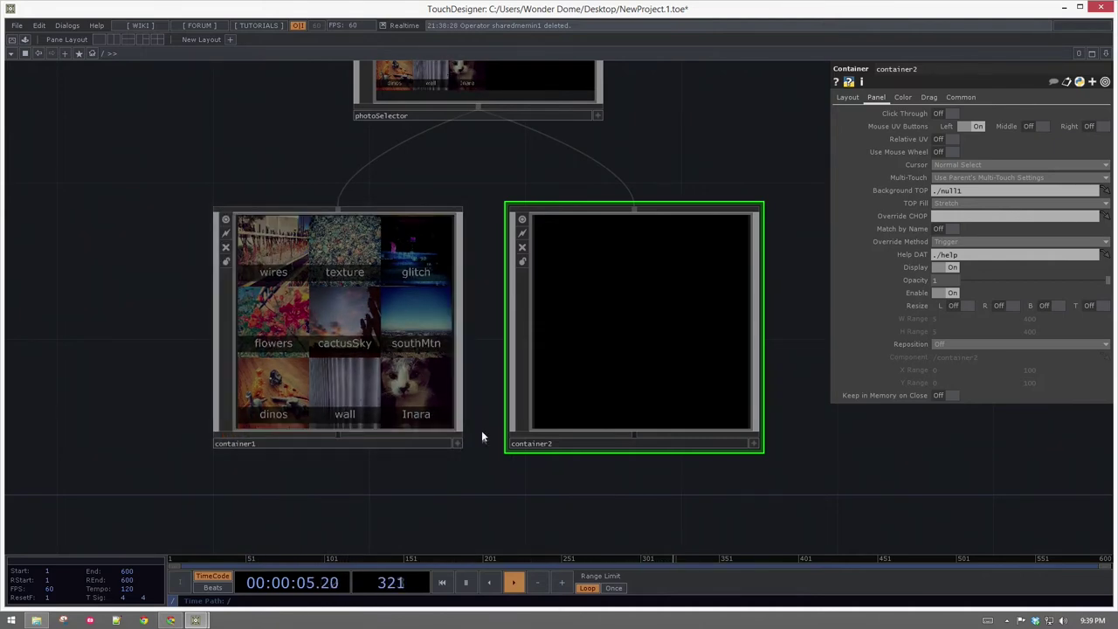
# Step: Expand the TOP parameter of select1 inside container2 to check its scripting name
pyautogui.press('i')
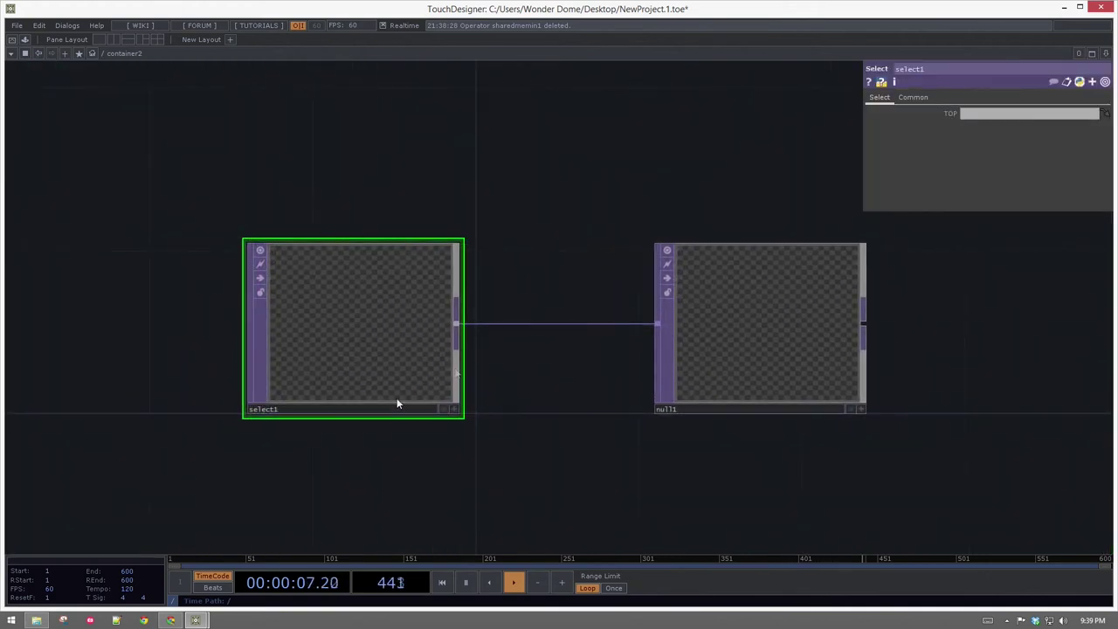
pyautogui.click(950, 114)
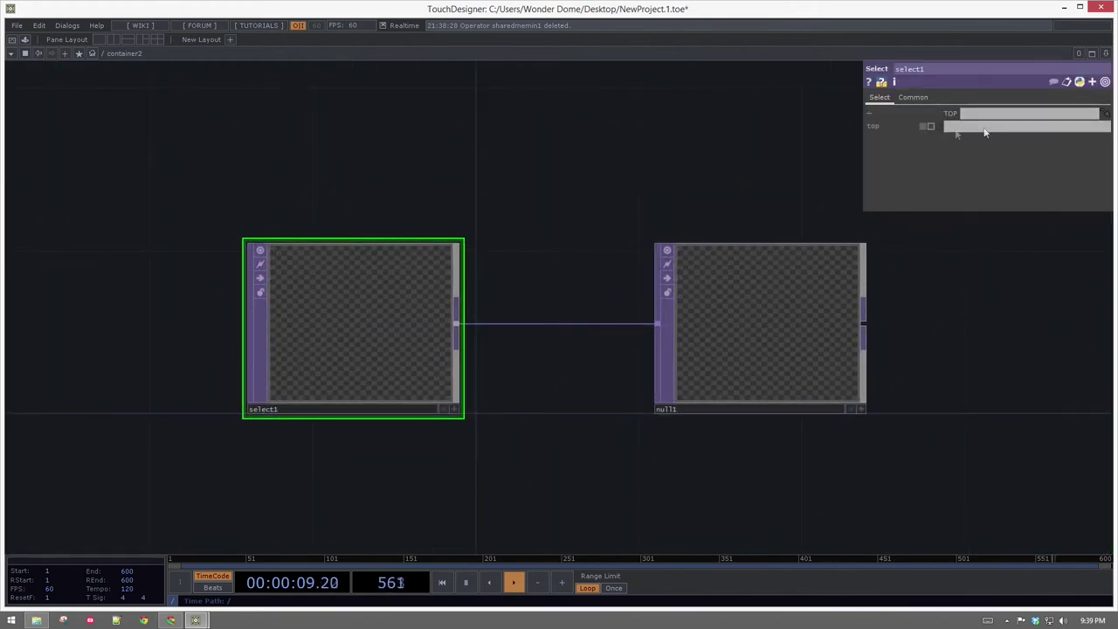
pyautogui.moveTo(180, 179); pyautogui.dragTo(397, 175)
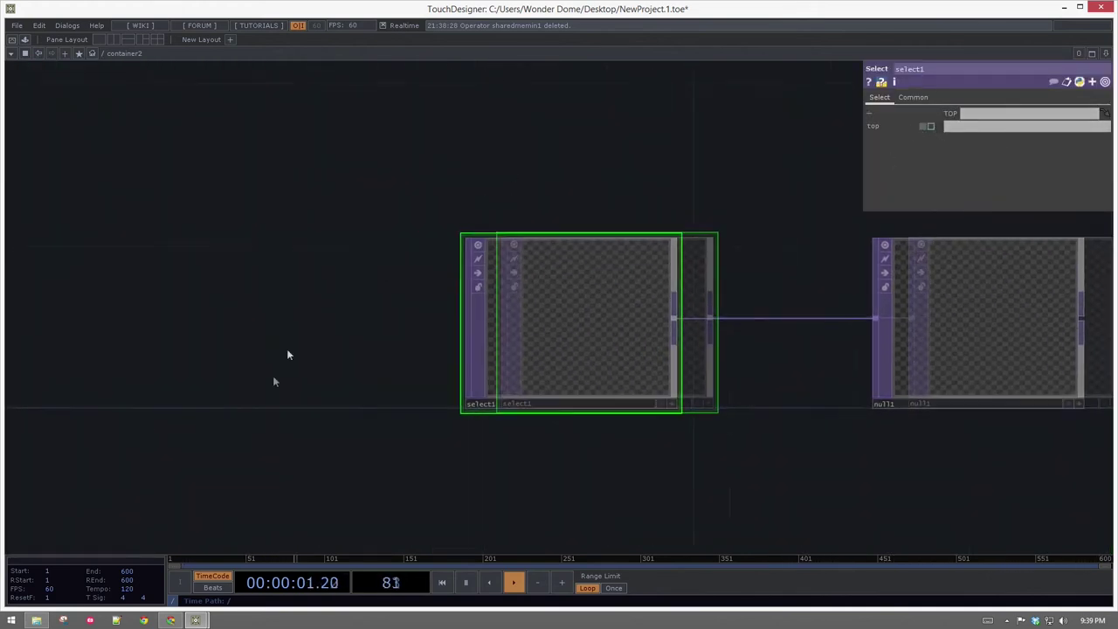
# Step: Examine the network of item1 inside container1, including its disp TOP, and return to container1
pyautogui.press('u')
pyautogui.press('i')
pyautogui.scroll(8, 489, 183)
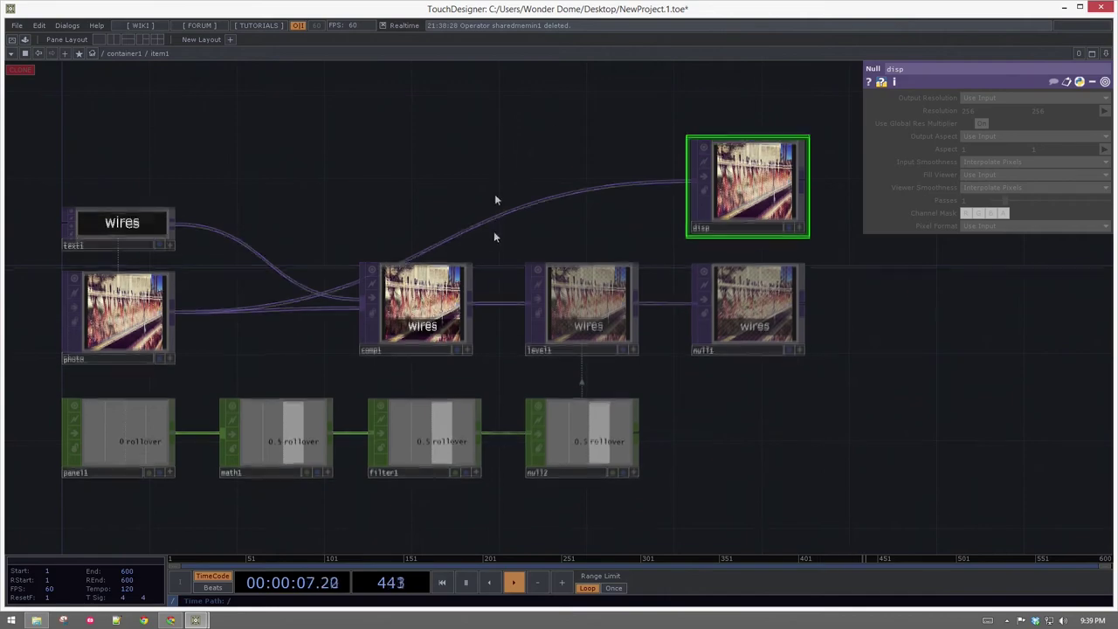
pyautogui.scroll(-3, 526, 356)
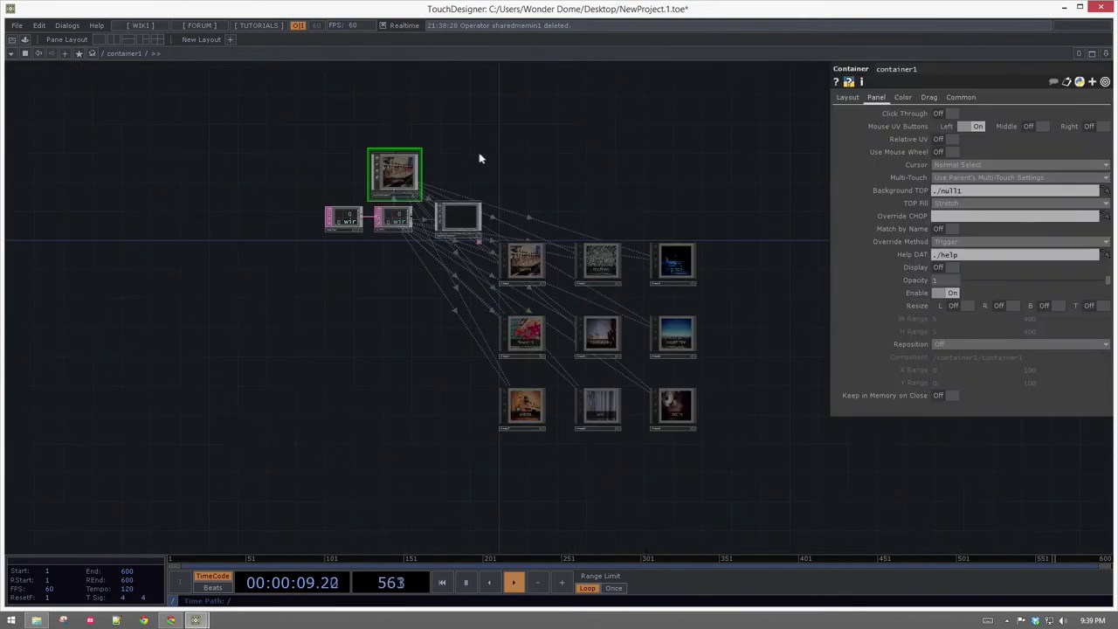
# Step: Enter the network of the master button container1 nested inside container1
pyautogui.scroll(4, 482, 159)
pyautogui.moveTo(367, 156); pyautogui.dragTo(549, 278)
pyautogui.scroll(5, 357, 274)
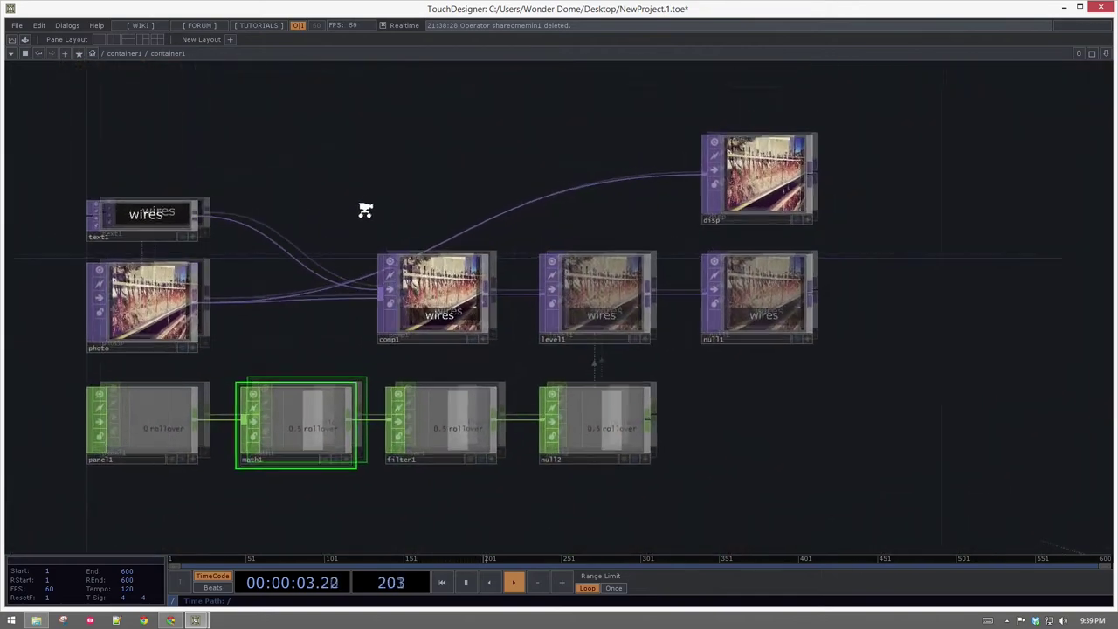
pyautogui.moveTo(237, 256); pyautogui.dragTo(455, 197)
pyautogui.scroll(-3, 454, 197)
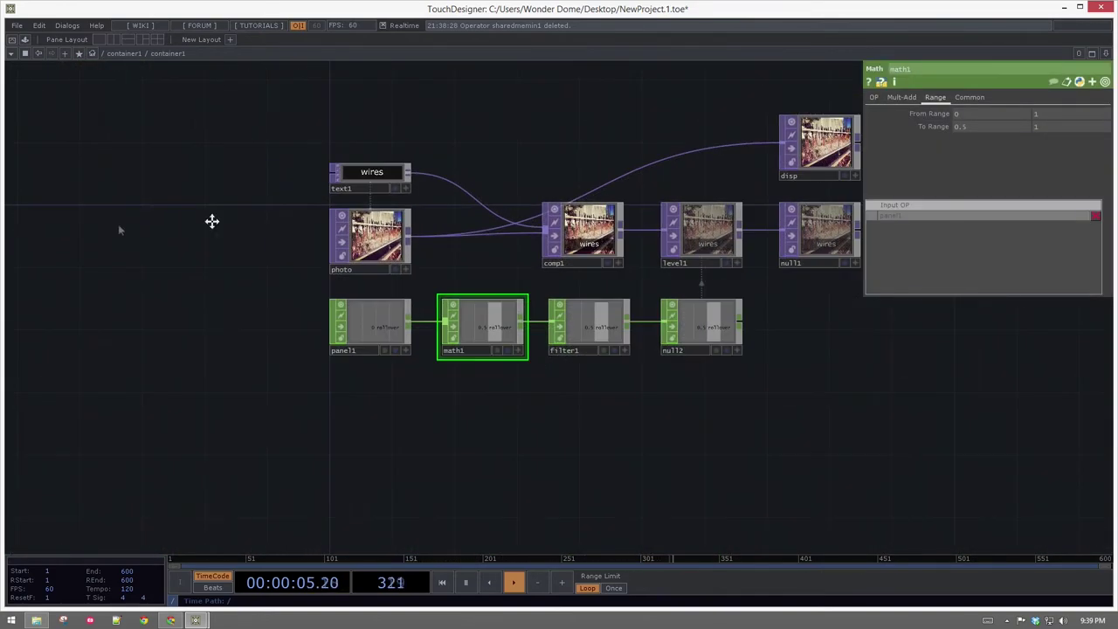
pyautogui.moveTo(211, 221); pyautogui.dragTo(446, 245)
# Step: Add a Panel Execute DAT in the empty area beside the photo TOP of the master button
pyautogui.press('Tab')
pyautogui.click(400, 258)
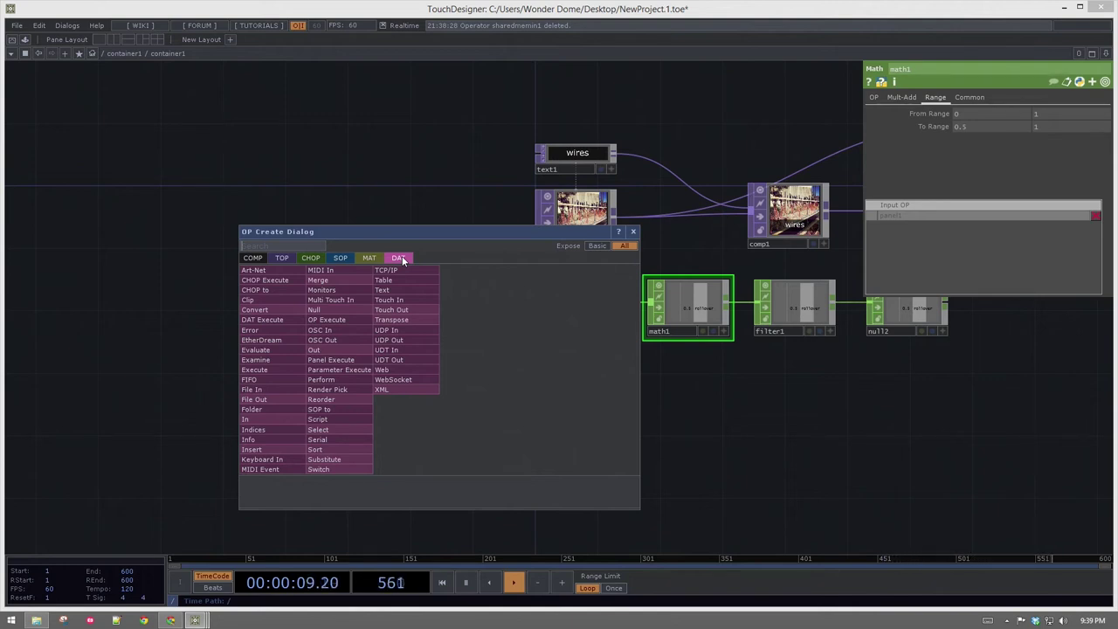
pyautogui.write('pan')
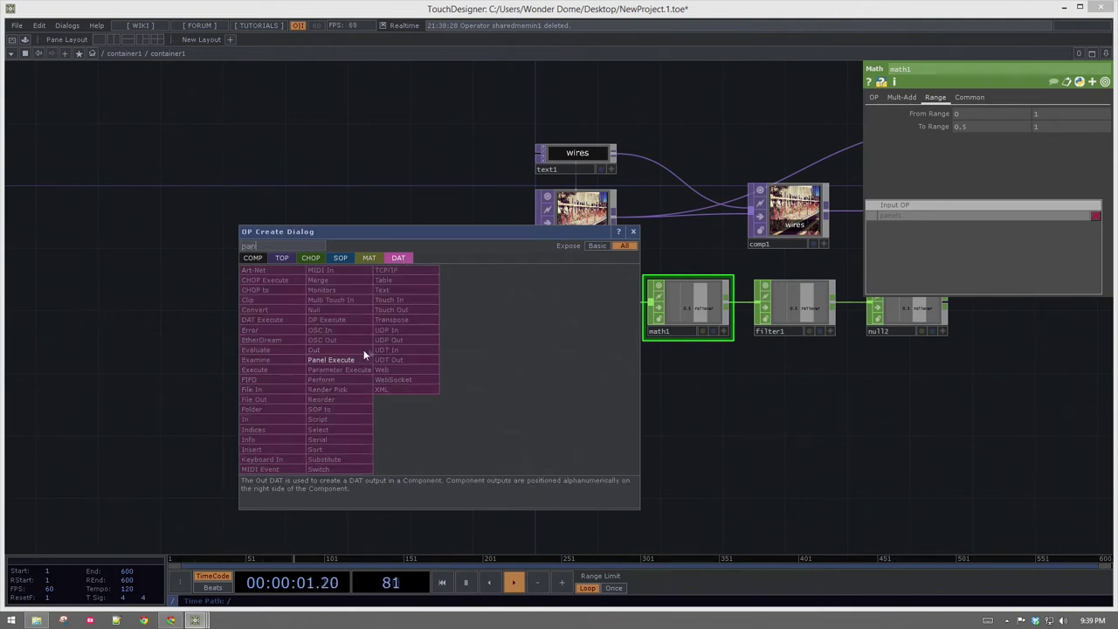
pyautogui.click(364, 351)
pyautogui.click(442, 229)
pyautogui.scroll(3, 450, 229)
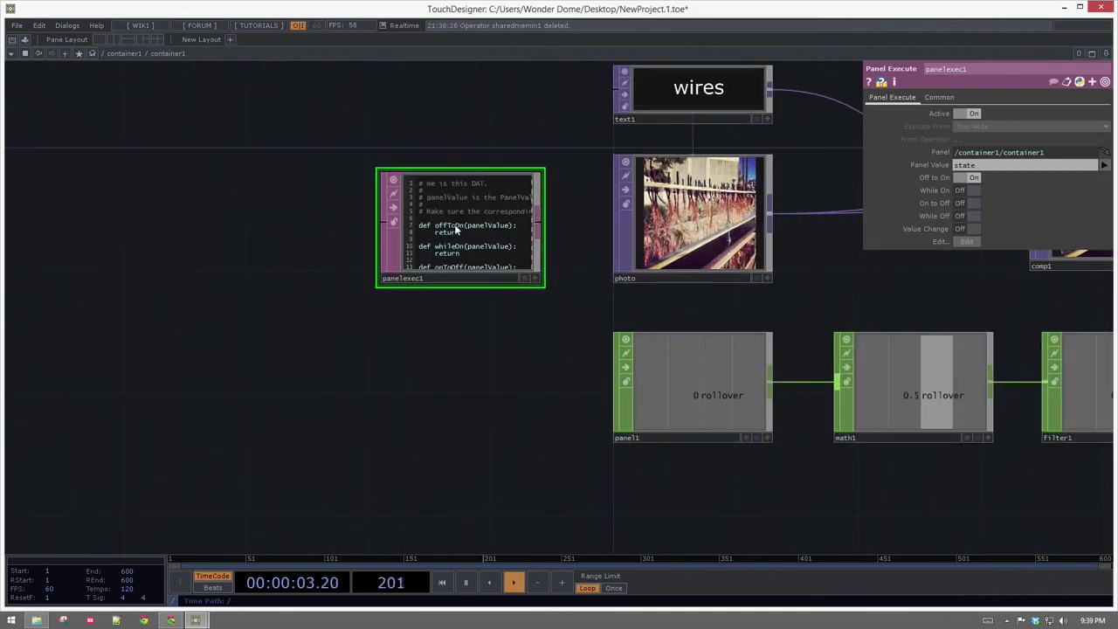
pyautogui.scroll(3, 486, 223)
pyautogui.moveTo(643, 385); pyautogui.dragTo(586, 359)
pyautogui.moveTo(623, 317); pyautogui.dragTo(553, 324)
pyautogui.moveTo(502, 390); pyautogui.dragTo(555, 363)
pyautogui.moveTo(590, 241); pyautogui.dragTo(455, 372, button='right')
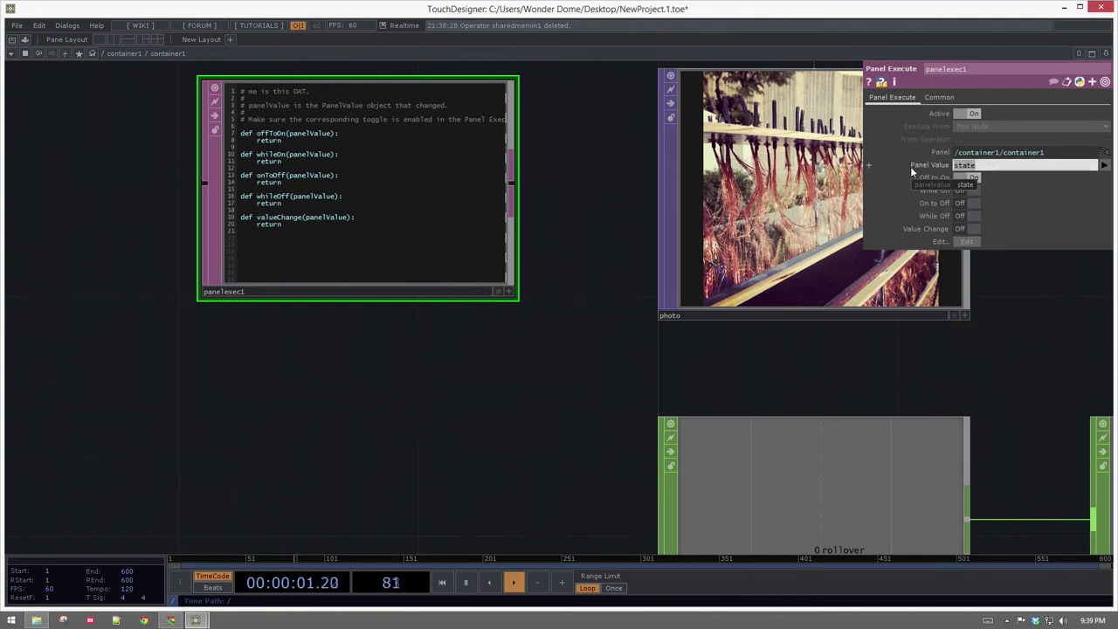
# Step: Set the Panel Value of panelexec1 to select and look through the other available panel values
pyautogui.write('select')
pyautogui.press('Return')
pyautogui.click(1104, 164)
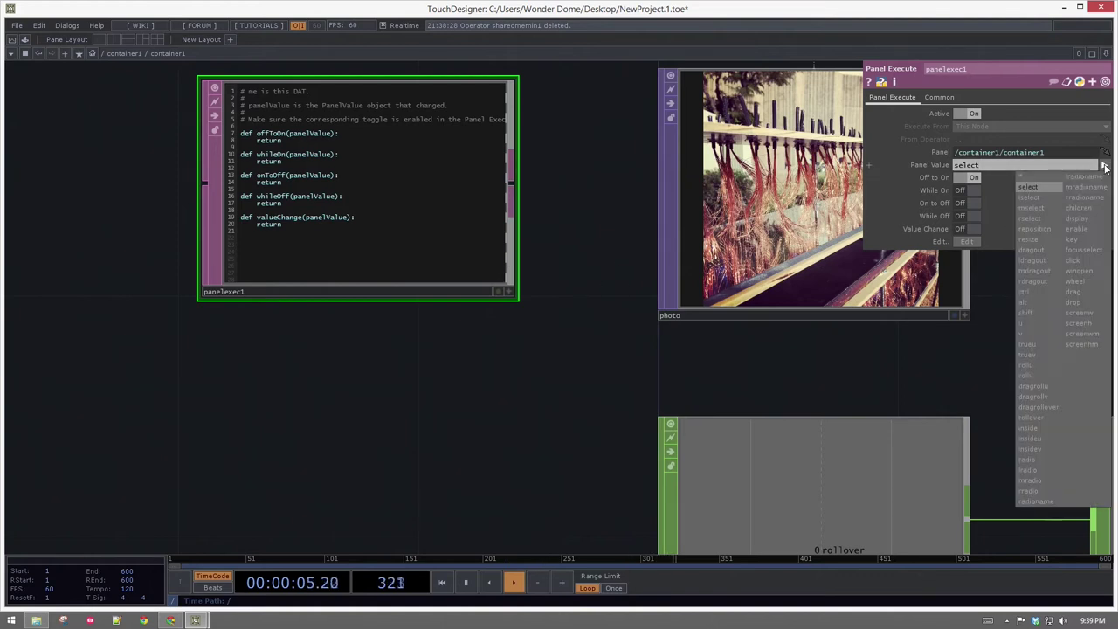
pyautogui.click(570, 405)
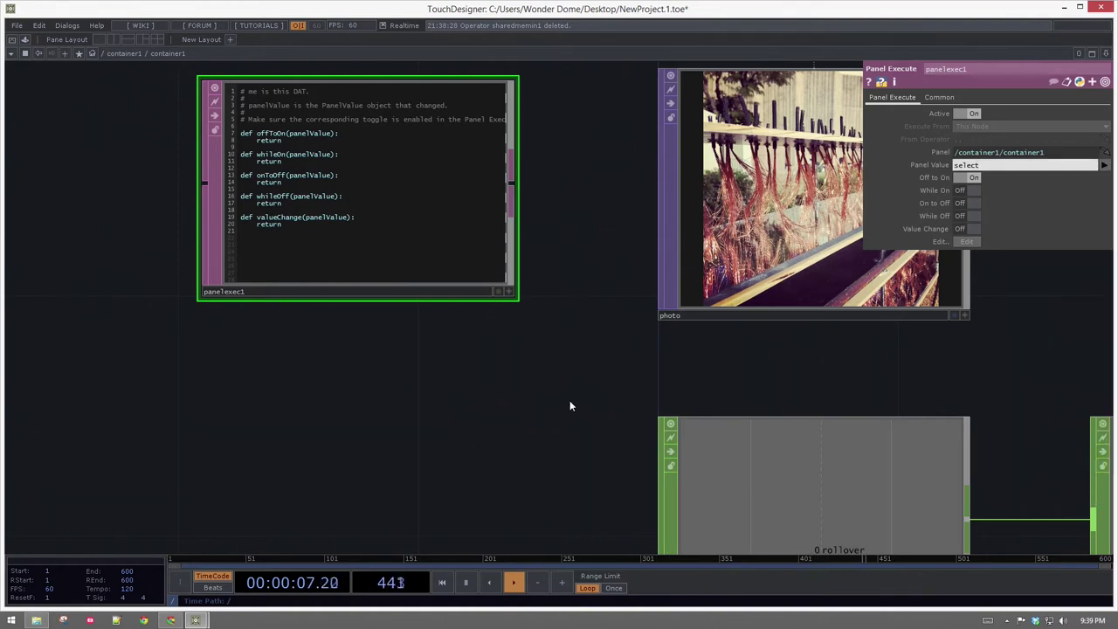
# Step: Add a Panel CHOP below panelexec1 and enlarge the view of its channels
pyautogui.press('Tab')
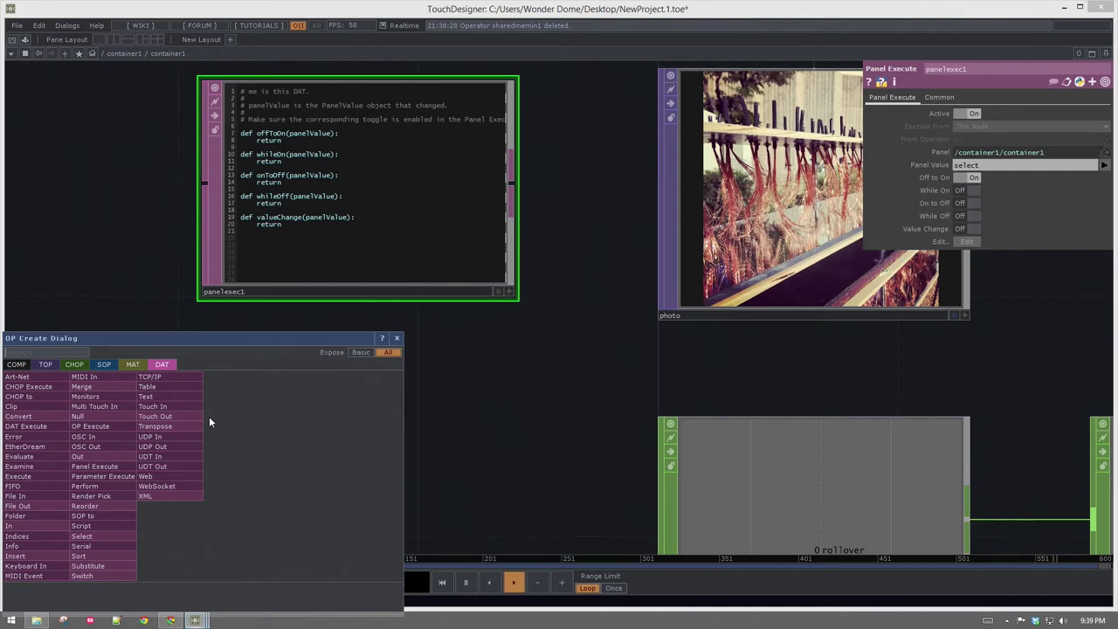
pyautogui.write('pane')
pyautogui.click(75, 364)
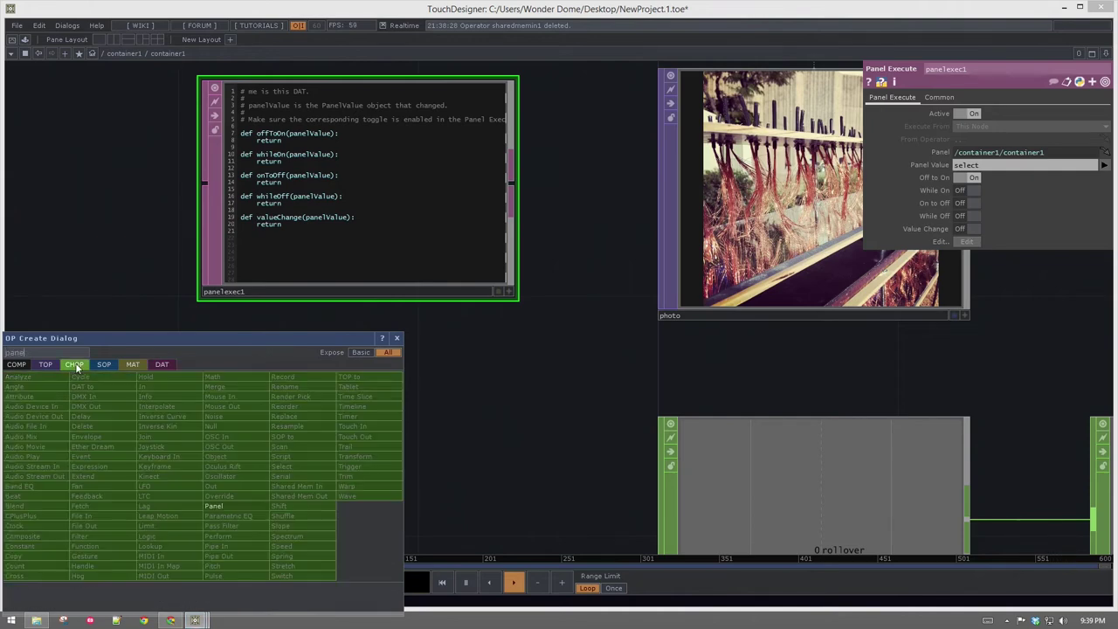
pyautogui.click(230, 506)
pyautogui.click(378, 438)
pyautogui.scroll(6, 462, 457)
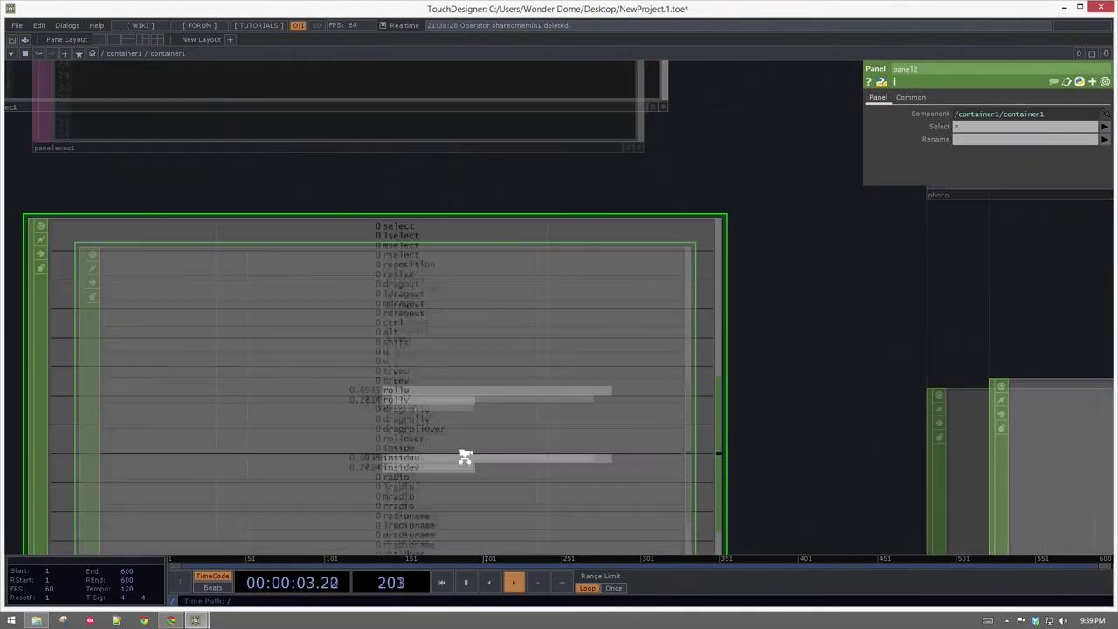
pyautogui.scroll(-3, 837, 405)
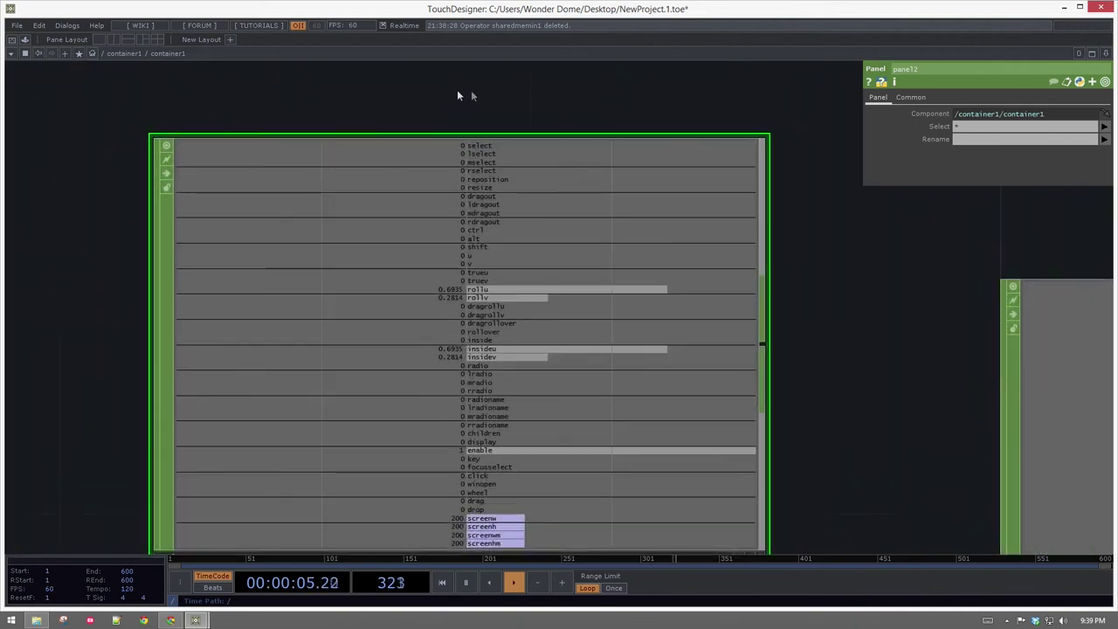
# Step: Test the button in a separate window while watching the Panel CHOP's select channel, and delete the test CHOP panel2
pyautogui.moveTo(112, 248); pyautogui.dragTo(91, 201)
pyautogui.click(26, 54)
pyautogui.click(177, 105)
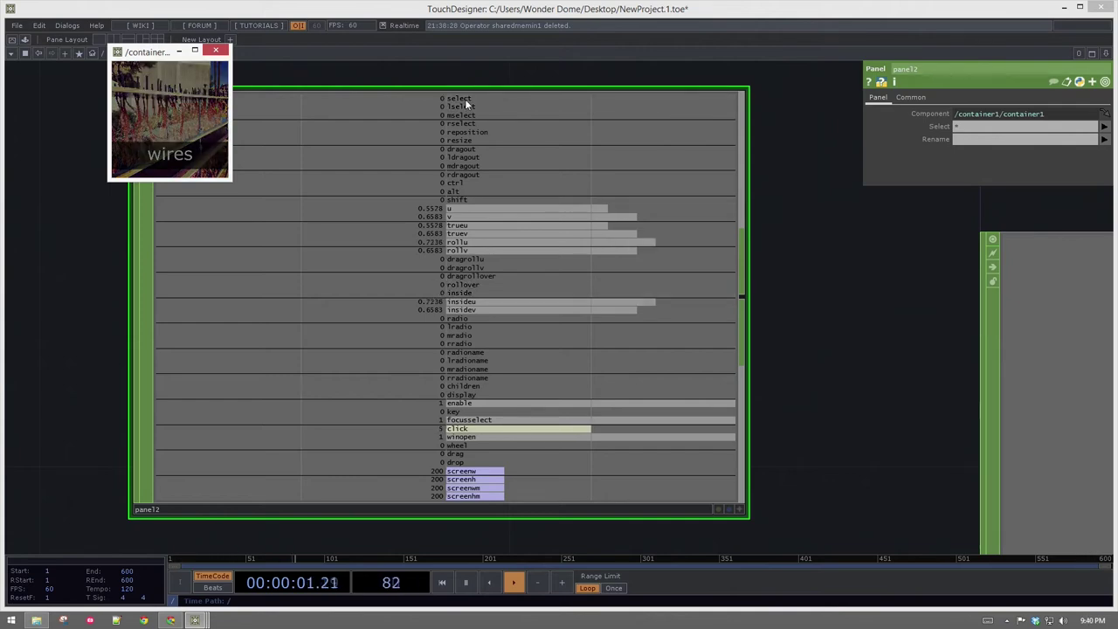
pyautogui.tripleClick(163, 88)
pyautogui.click(217, 50)
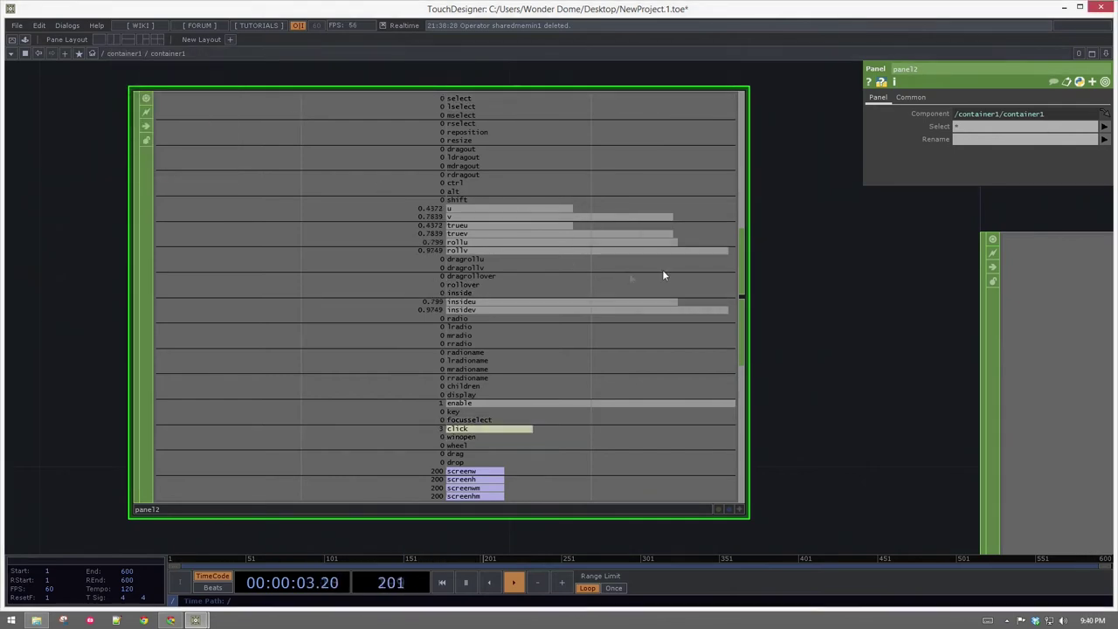
pyautogui.scroll(-3, 726, 258)
pyautogui.press('Delete')
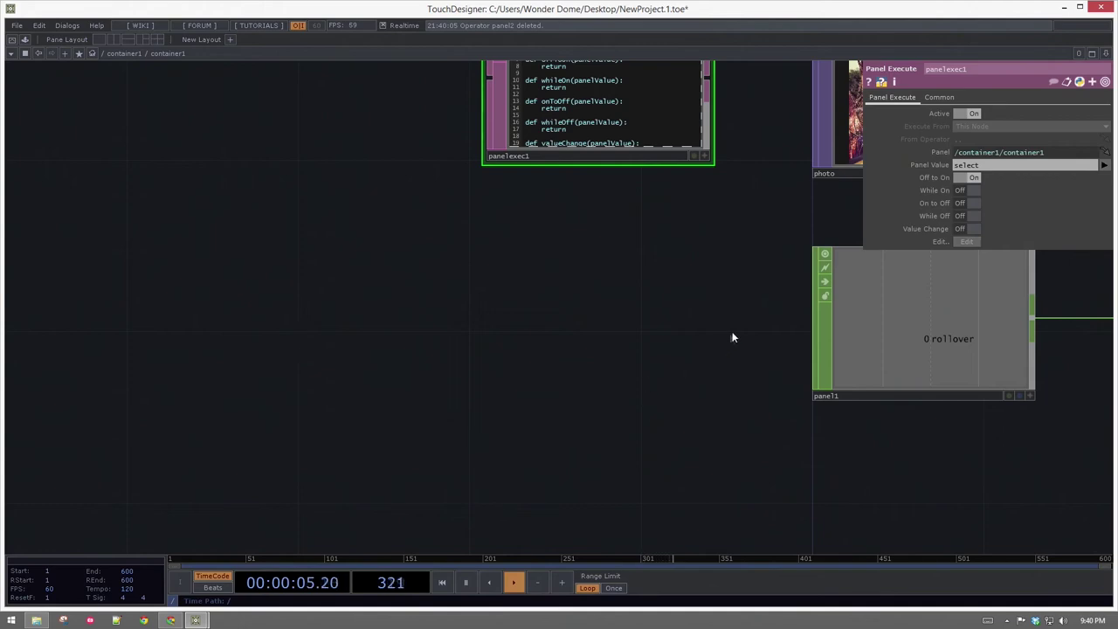
# Step: Remove the whileOn, onToOff, whileOff and valueChange functions from panelexec1, keeping only offToOn
pyautogui.scroll(2, 698, 338)
pyautogui.scroll(2, 665, 340)
pyautogui.moveTo(637, 322); pyautogui.dragTo(516, 496)
pyautogui.scroll(-3, 516, 497)
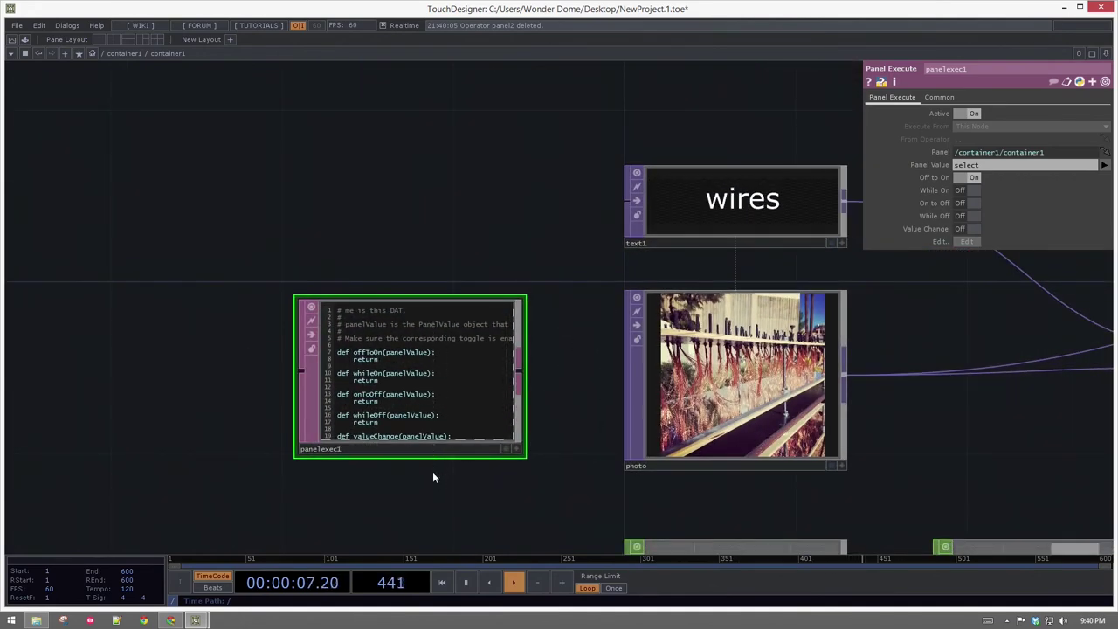
pyautogui.scroll(3, 432, 475)
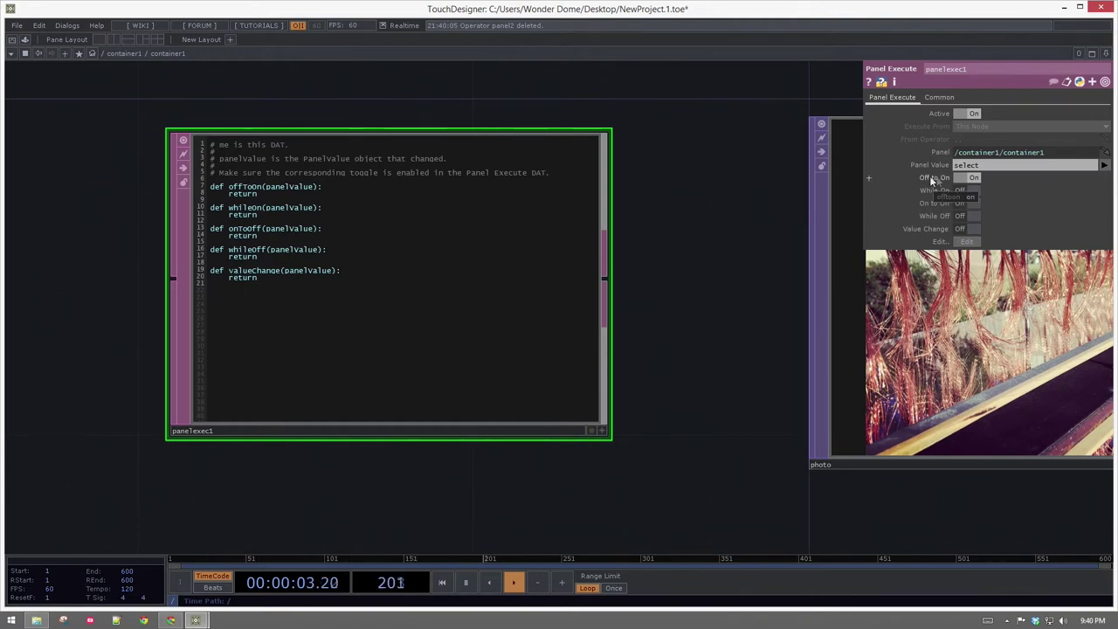
pyautogui.click(329, 337)
pyautogui.moveTo(272, 330); pyautogui.dragTo(163, 229)
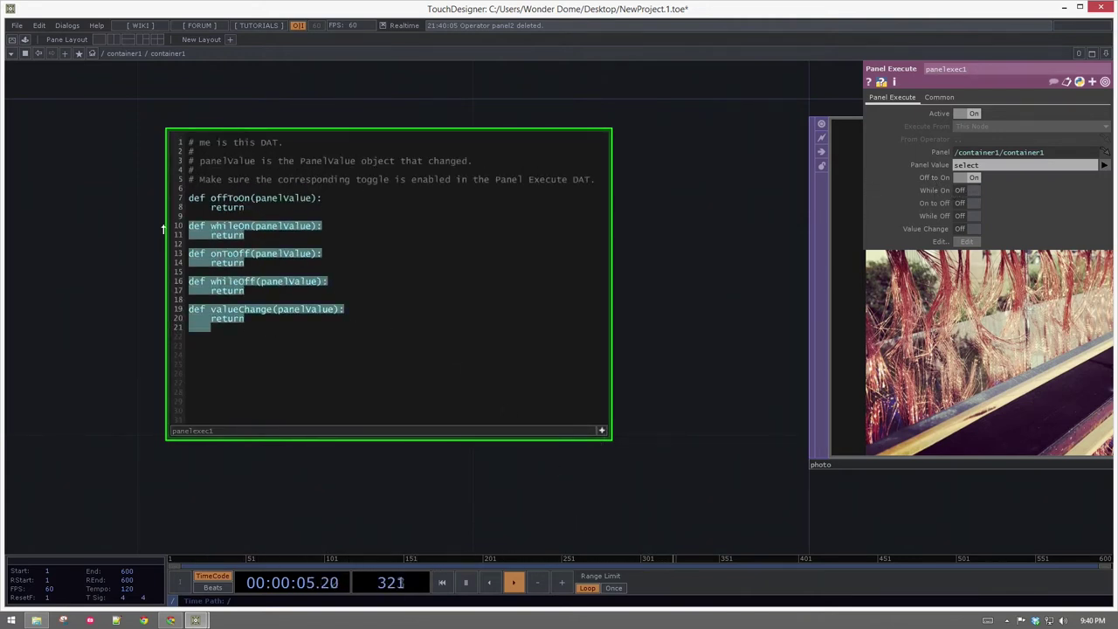
pyautogui.press('BackSpace')
pyautogui.press('BackSpace')
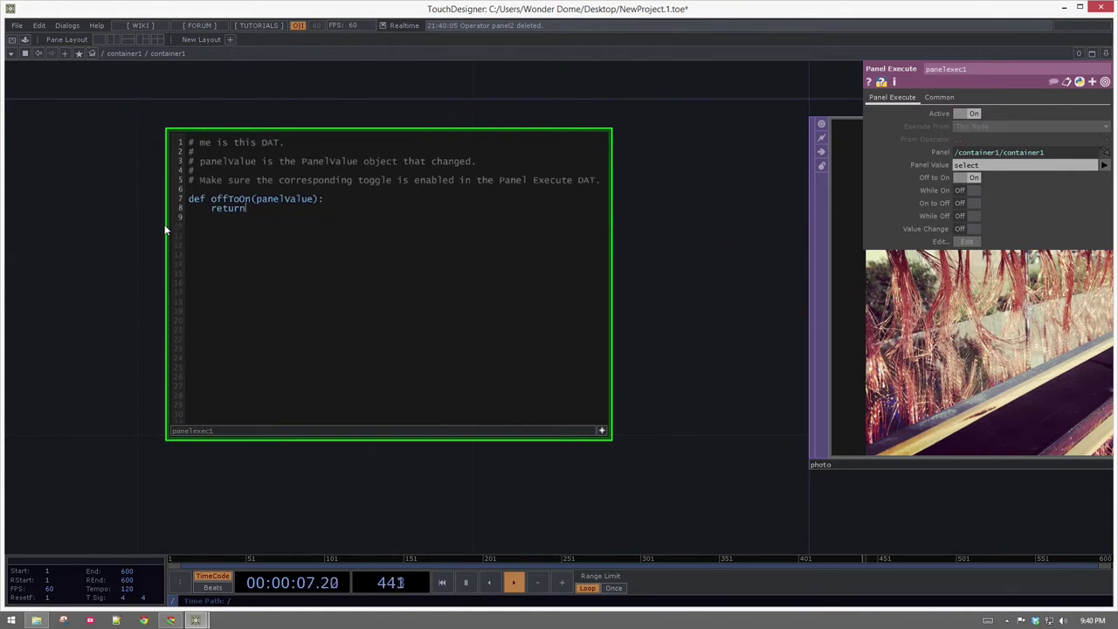
# Step: Insert four blank lines above the return statement of the offToOn function in panelexec1
pyautogui.press('Return')
pyautogui.press('Return')
pyautogui.press('Return')
pyautogui.press('Return')
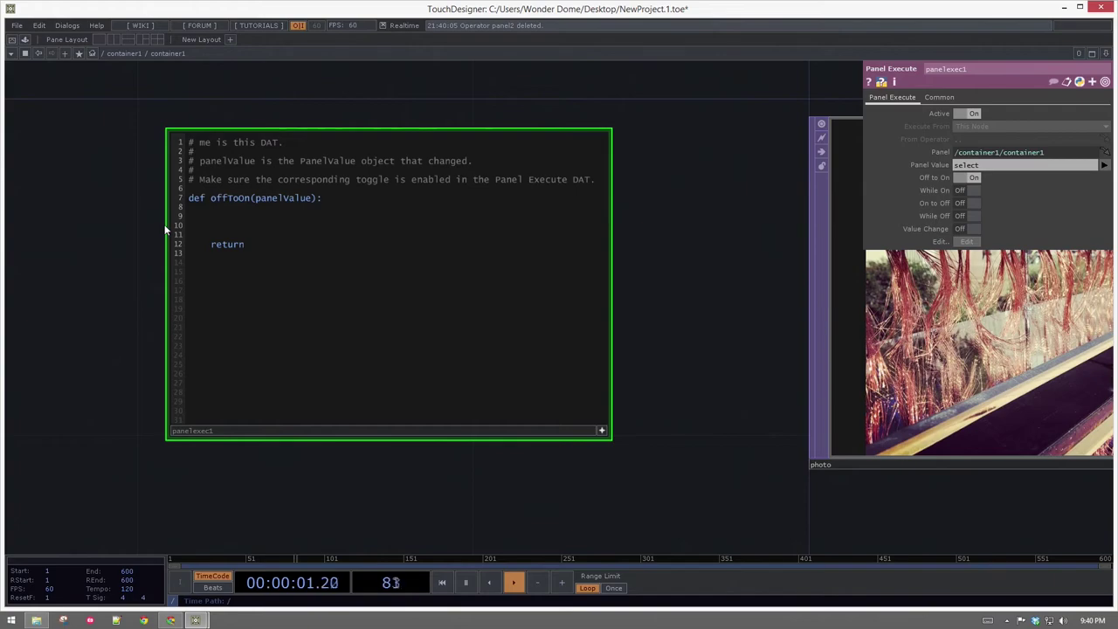
pyautogui.scroll(-5, 762, 420)
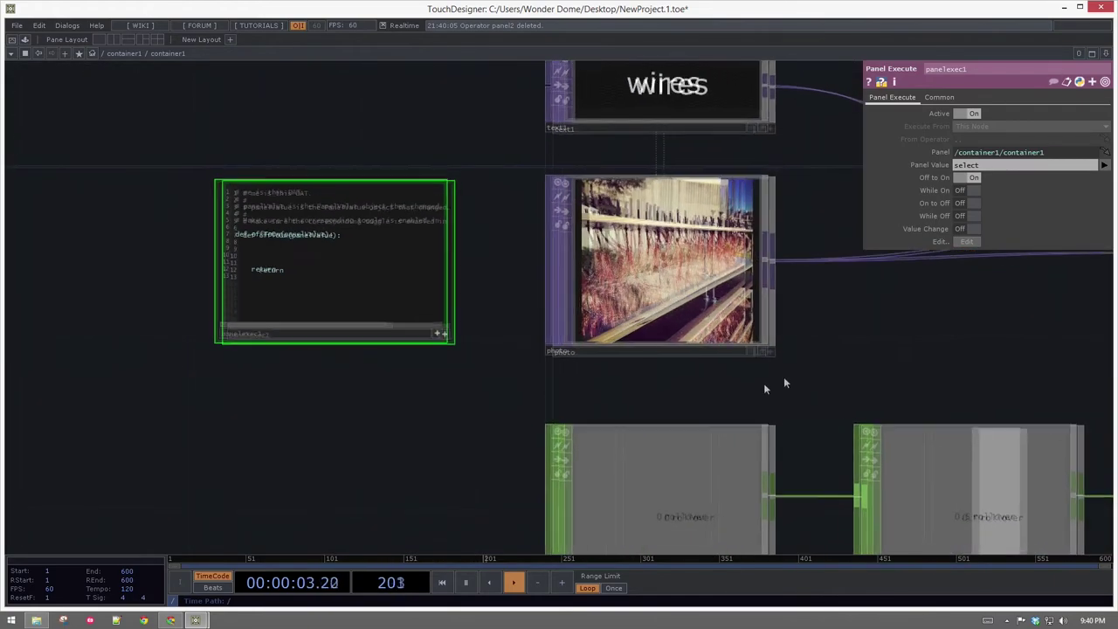
# Step: Examine the operator network inside the button container, from panelexec1 to the disp TOP
pyautogui.moveTo(710, 332); pyautogui.dragTo(734, 330, button='middle')
pyautogui.moveTo(704, 332); pyautogui.dragTo(490, 329)
pyautogui.moveTo(926, 358); pyautogui.dragTo(763, 403)
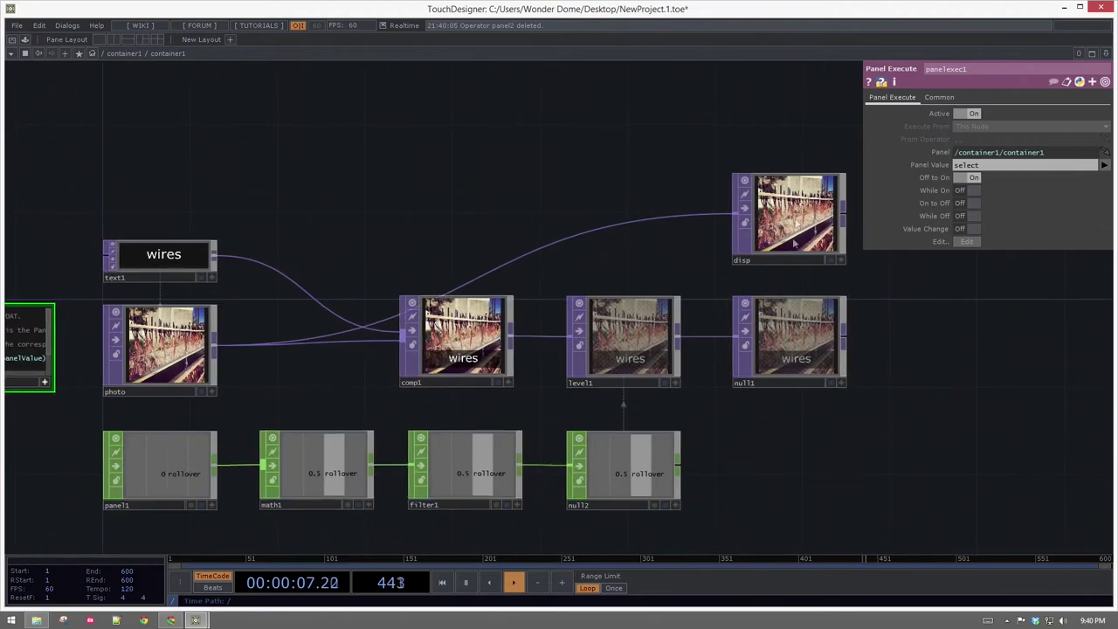
pyautogui.moveTo(652, 171); pyautogui.dragTo(642, 214)
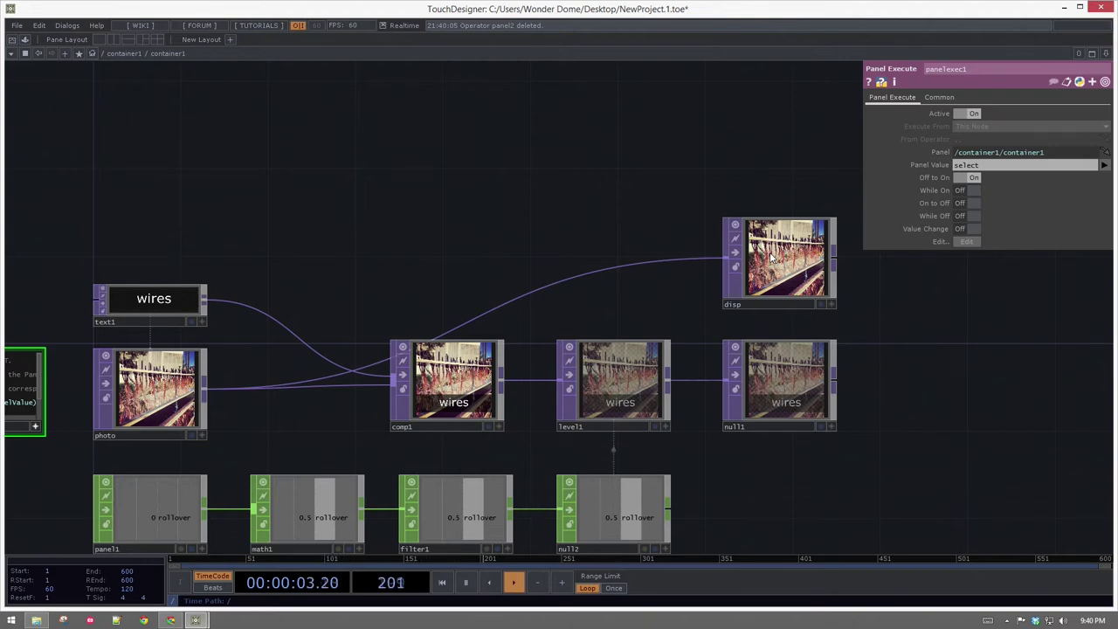
pyautogui.moveTo(599, 209); pyautogui.dragTo(670, 179)
pyautogui.moveTo(439, 201); pyautogui.dragTo(546, 171)
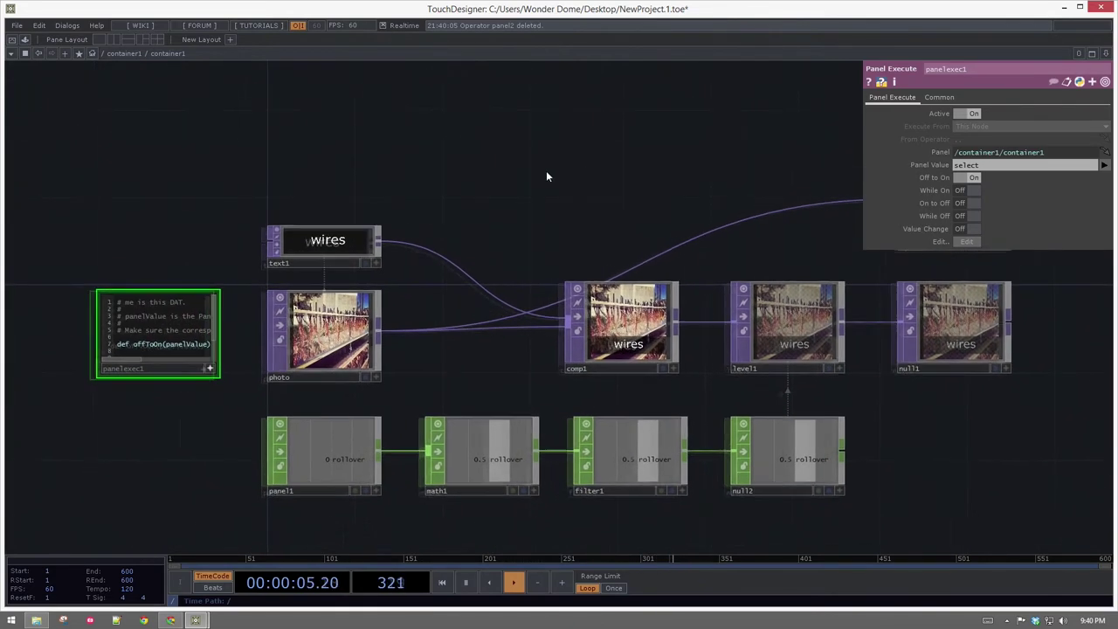
pyautogui.moveTo(318, 153); pyautogui.dragTo(106, 125)
pyautogui.moveTo(478, 132); pyautogui.dragTo(627, 135)
pyautogui.moveTo(112, 237); pyautogui.dragTo(204, 210)
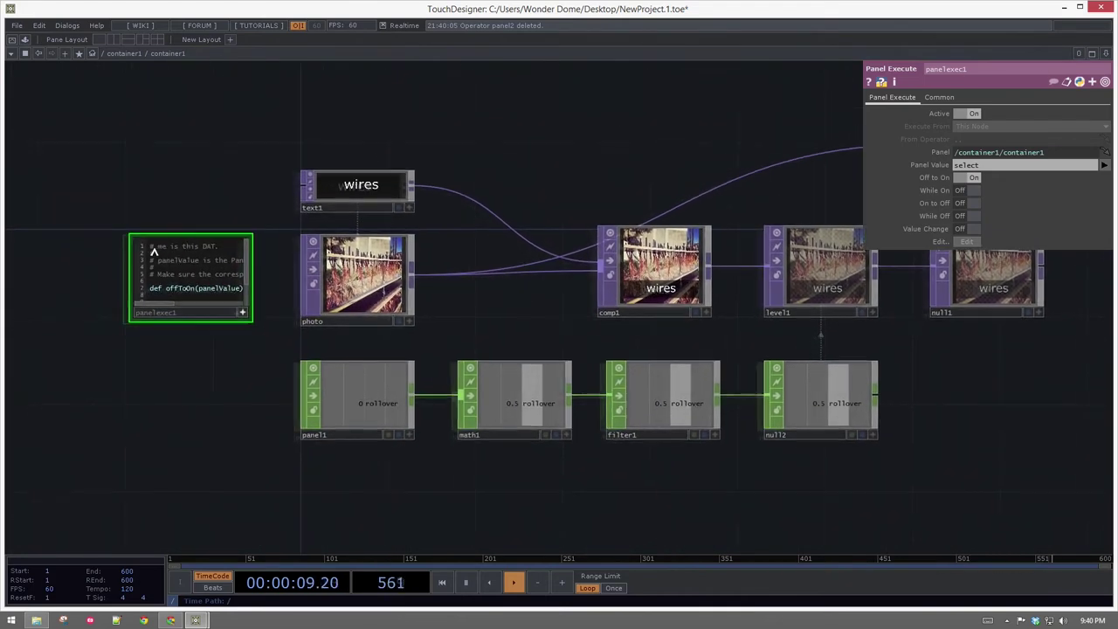
pyautogui.scroll(3, 222, 384)
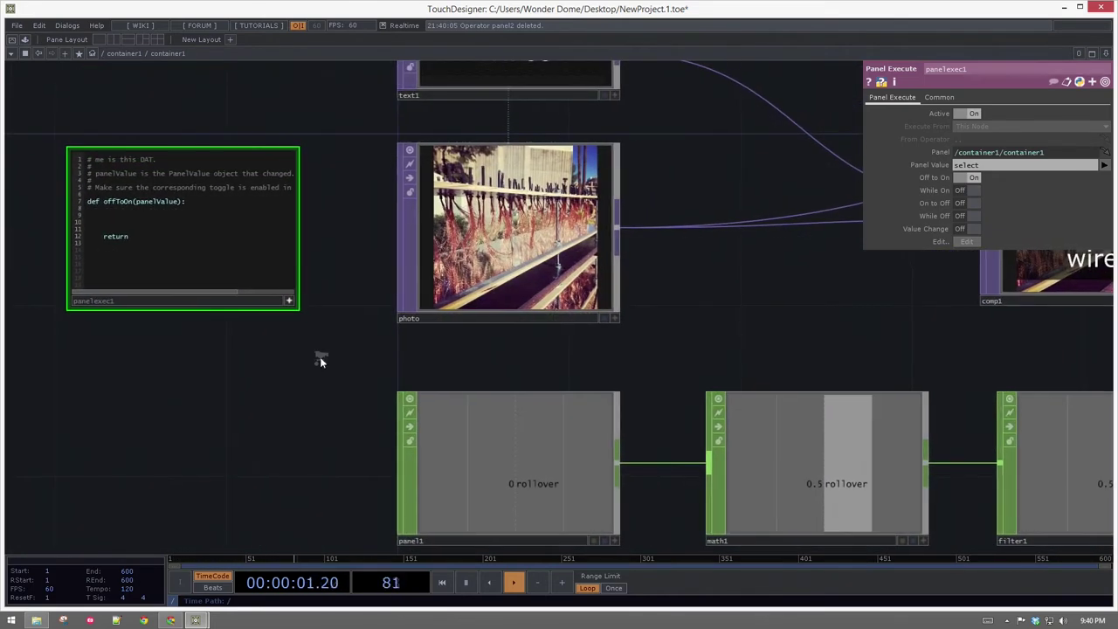
pyautogui.scroll(-8, 320, 356)
pyautogui.scroll(6, 374, 283)
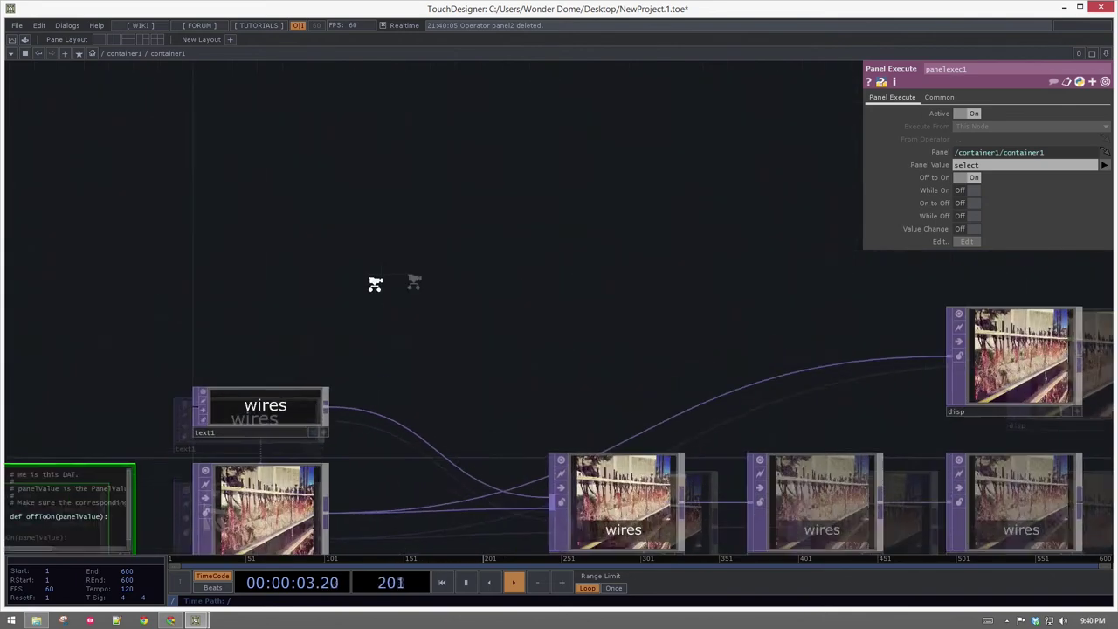
# Step: Split the network view into two side-by-side panes, open container2 in the second, and show the parameters of its select1 TOP
pyautogui.moveTo(516, 250); pyautogui.dragTo(68, 140)
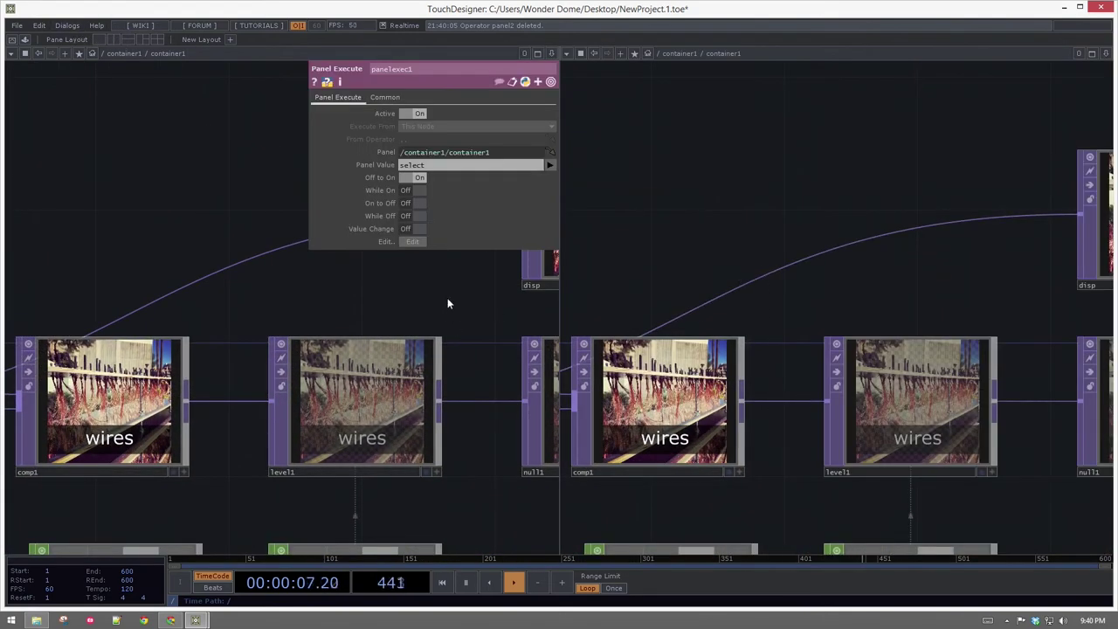
pyautogui.moveTo(448, 298); pyautogui.dragTo(3, 304)
pyautogui.scroll(-5, 725, 312)
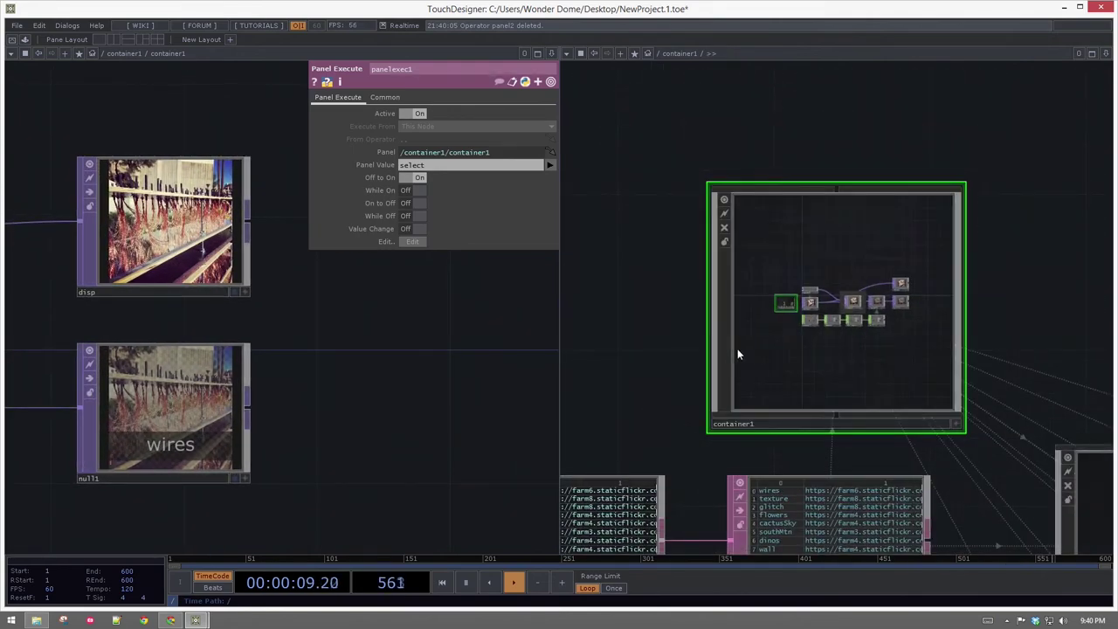
pyautogui.moveTo(1031, 347); pyautogui.dragTo(769, 309)
pyautogui.scroll(-8, 767, 313)
pyautogui.moveTo(994, 500); pyautogui.dragTo(549, 469)
pyautogui.scroll(5, 743, 319)
pyautogui.moveTo(103, 202); pyautogui.dragTo(682, 326)
pyautogui.click(724, 322)
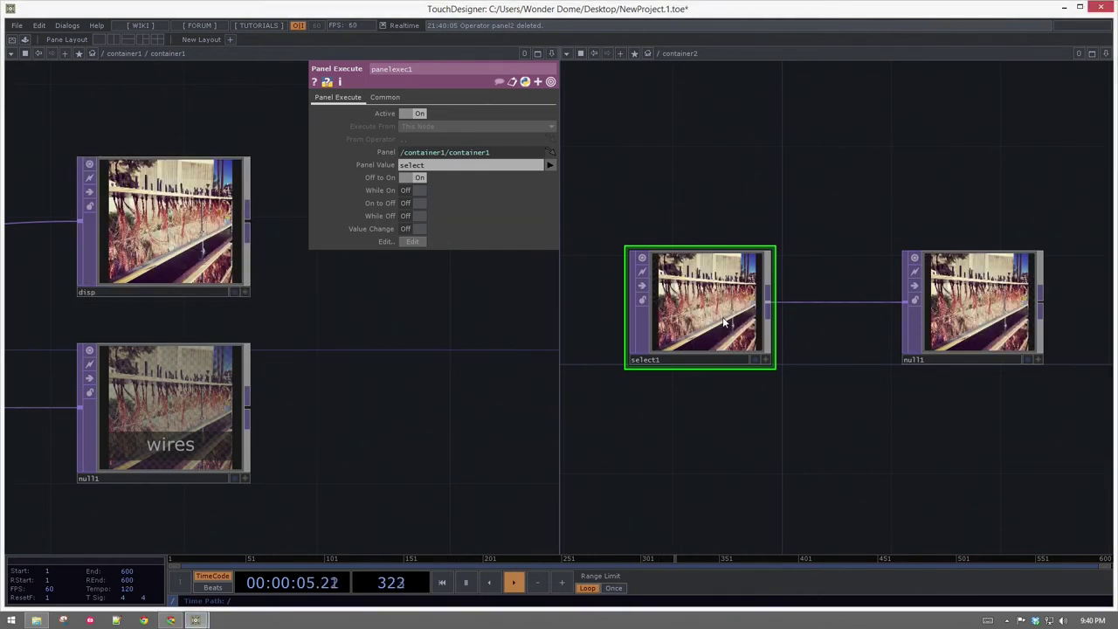
pyautogui.press('p')
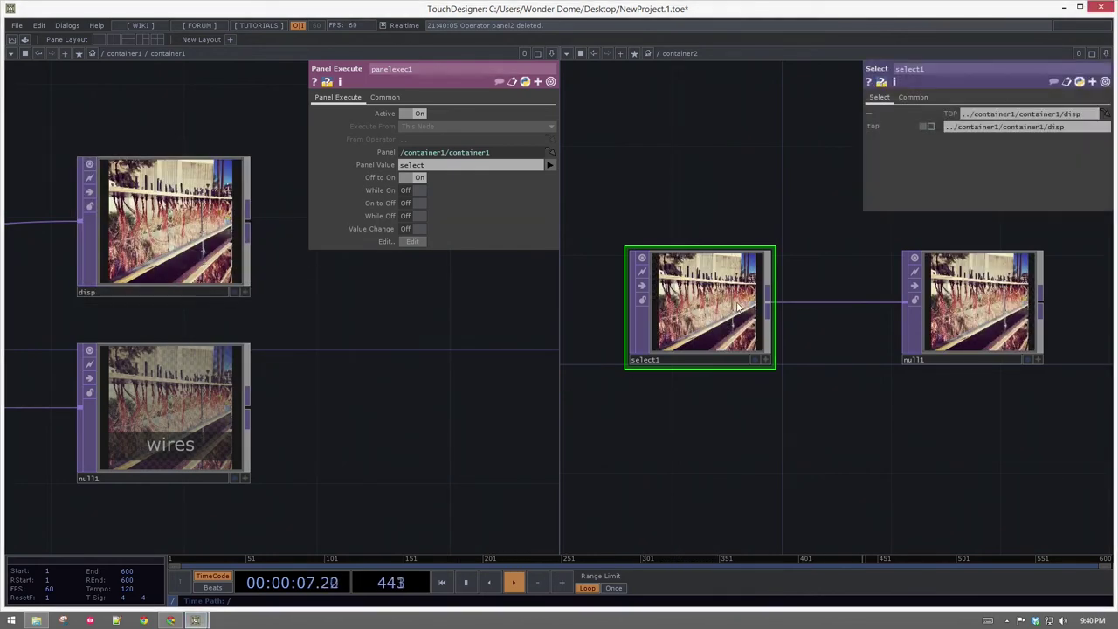
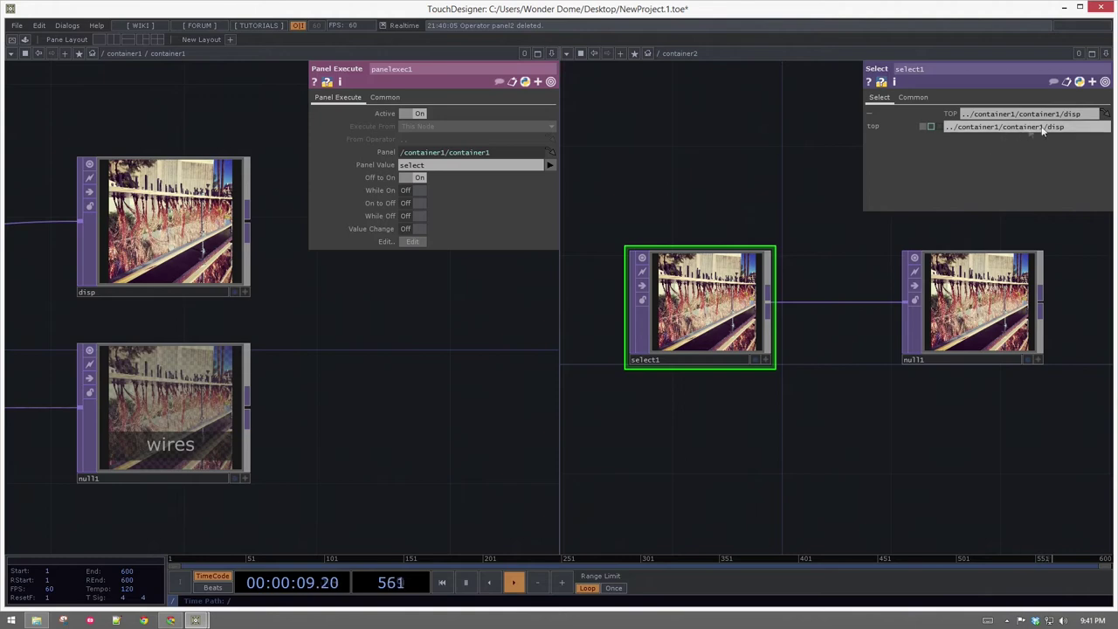
# Step: Examine the button container beside replicator1 in its parent network and go back inside it
pyautogui.moveTo(370, 366); pyautogui.dragTo(627, 288)
pyautogui.moveTo(443, 444); pyautogui.dragTo(393, 474)
pyautogui.scroll(-3, 393, 474)
pyautogui.scroll(-5, 393, 474)
pyautogui.scroll(-2, 367, 501)
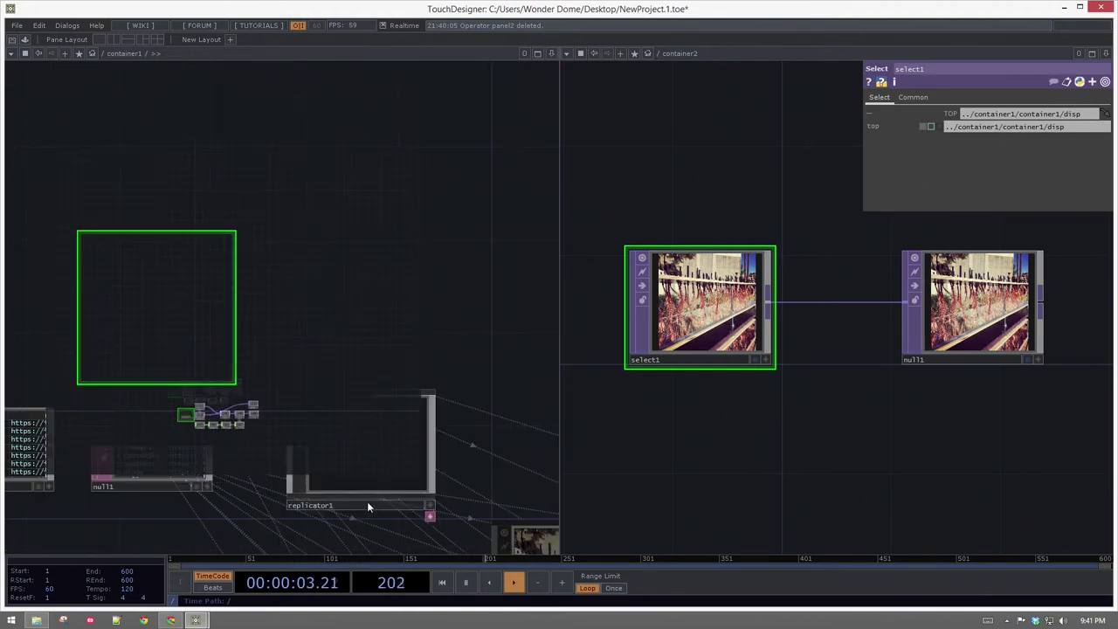
pyautogui.moveTo(203, 520); pyautogui.dragTo(30, 247)
pyautogui.moveTo(183, 504); pyautogui.dragTo(56, 582)
pyautogui.scroll(-5, 253, 446)
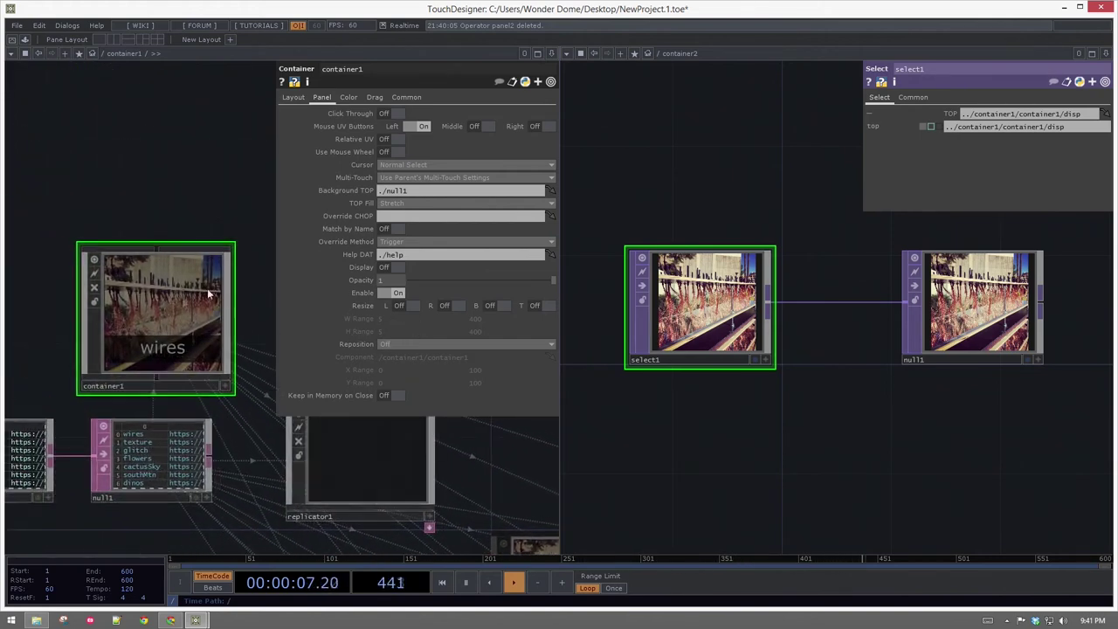
pyautogui.scroll(5, 154, 335)
pyautogui.press('p')
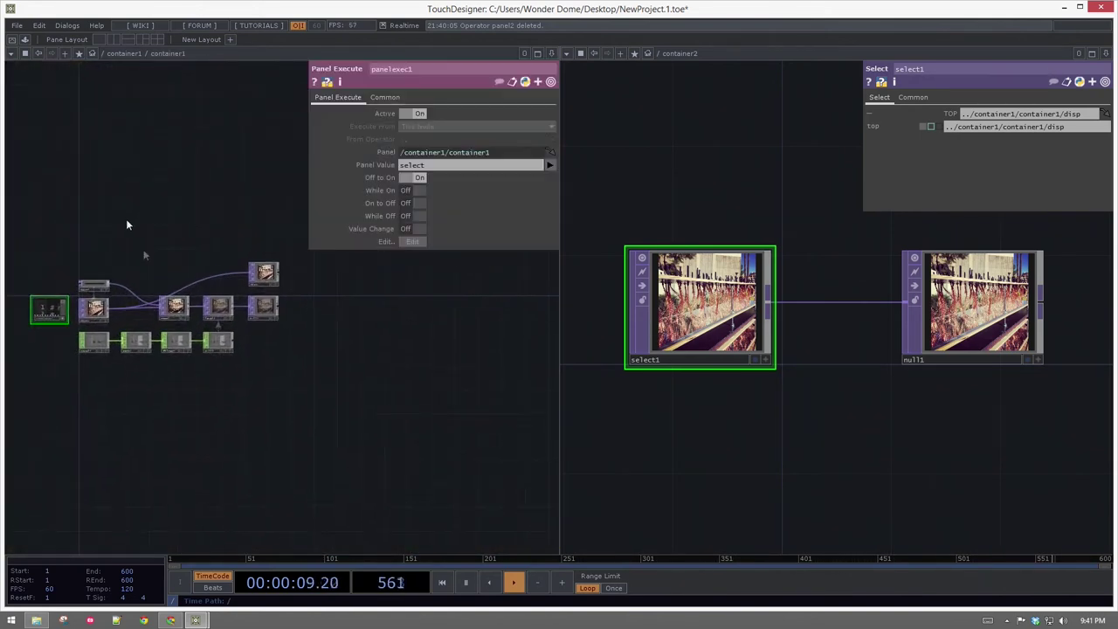
# Step: Compare the panelexec1 script with the TOP path of select1, highlighting the second container name in that path
pyautogui.scroll(3, 57, 393)
pyautogui.scroll(5, 160, 324)
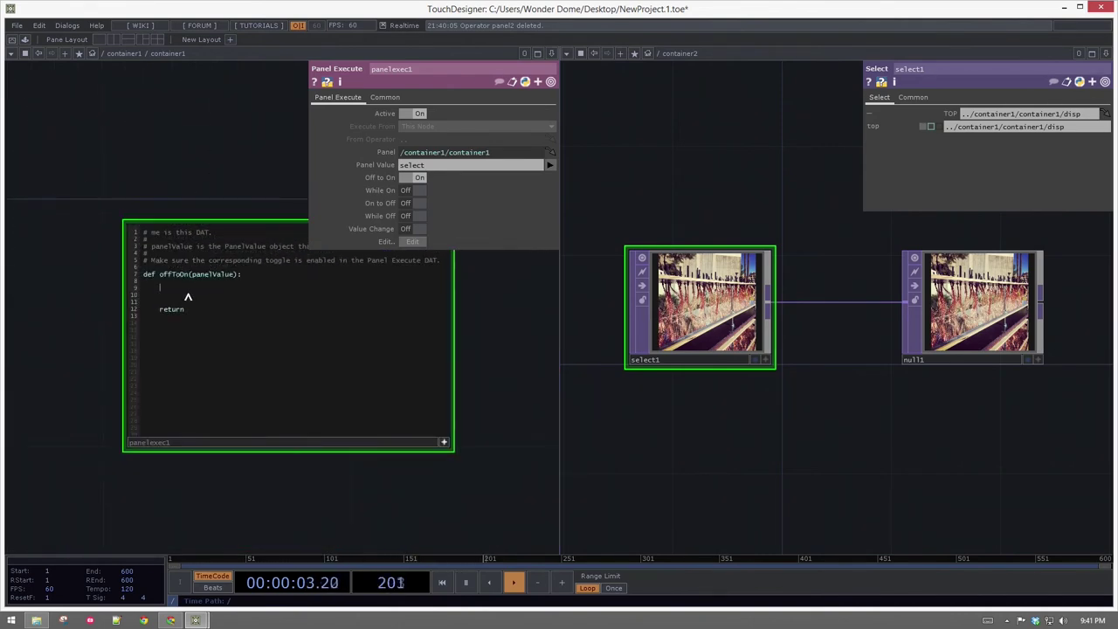
pyautogui.scroll(-3, 445, 478)
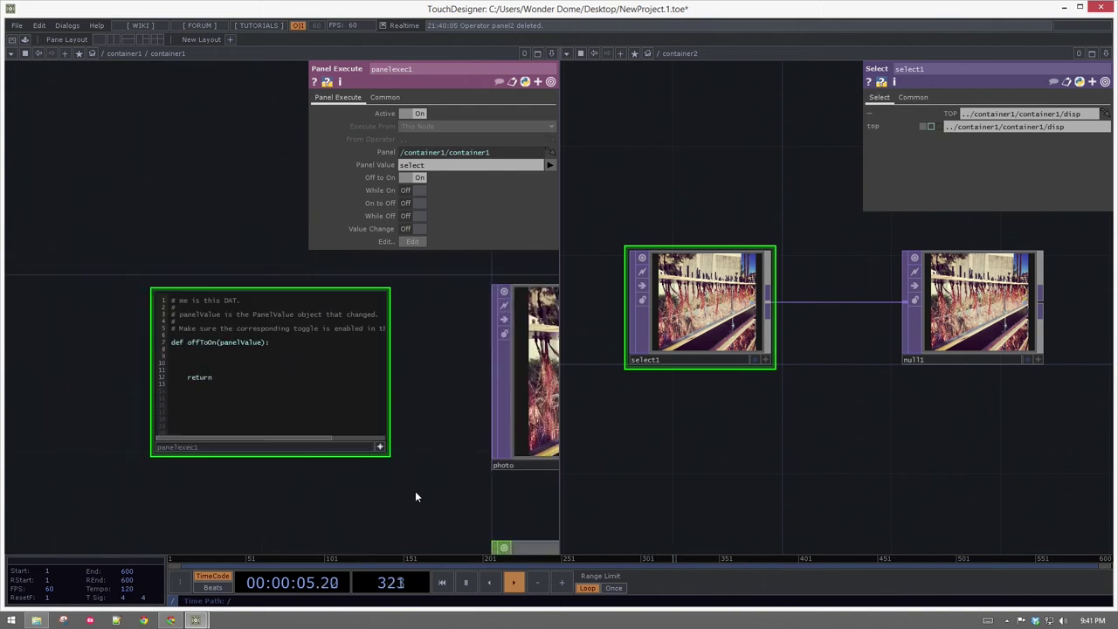
pyautogui.scroll(3, 255, 374)
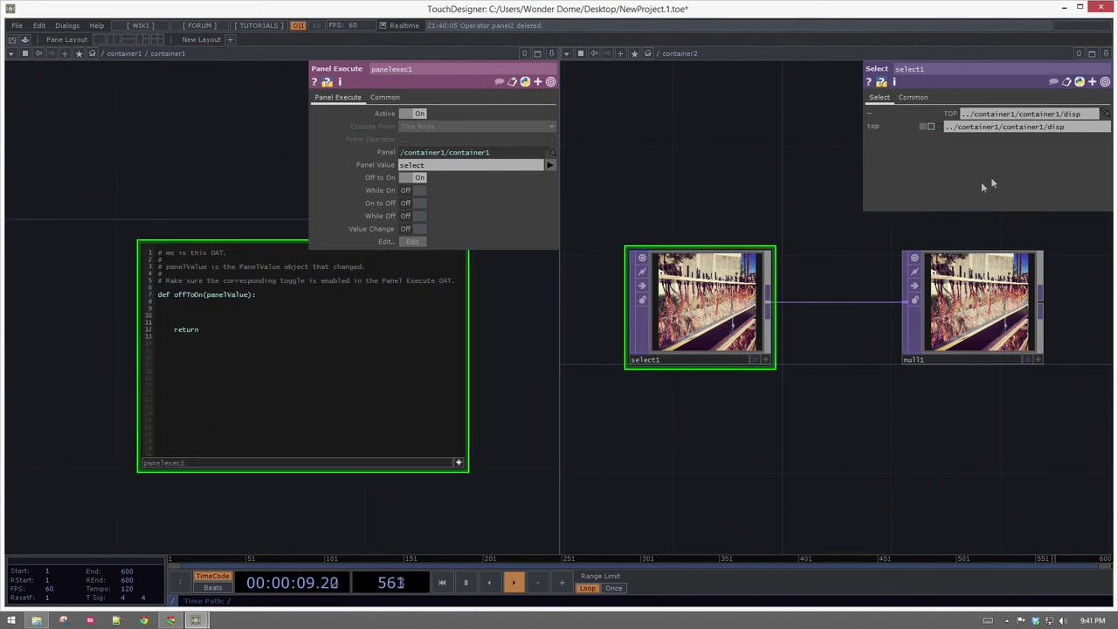
pyautogui.click(1007, 127)
pyautogui.doubleClick(1022, 128)
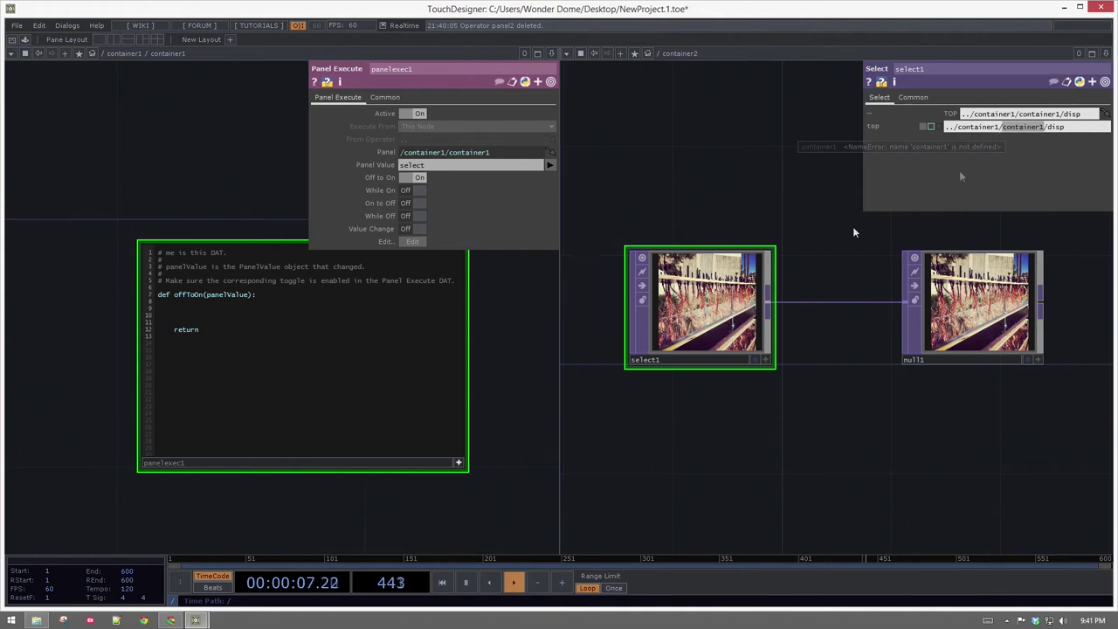
# Step: Add an Evaluate DAT above panelexec1 and enlarge the view of it
pyautogui.moveTo(121, 272); pyautogui.dragTo(132, 317)
pyautogui.scroll(-3, 132, 317)
pyautogui.moveTo(161, 249); pyautogui.dragTo(175, 273)
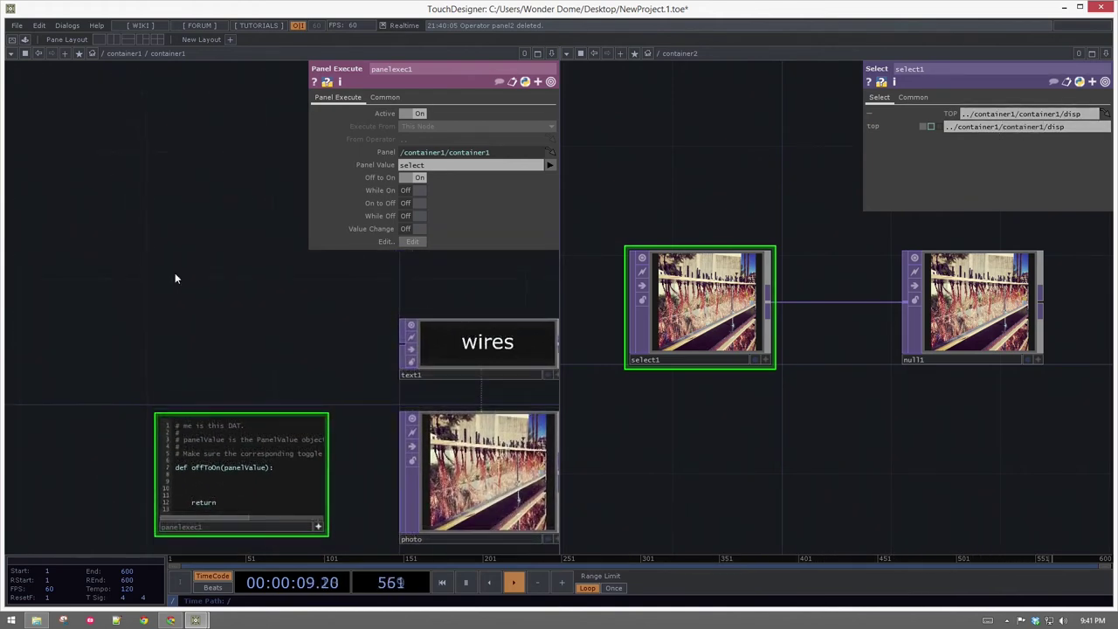
pyautogui.press('Tab')
pyautogui.click(160, 289)
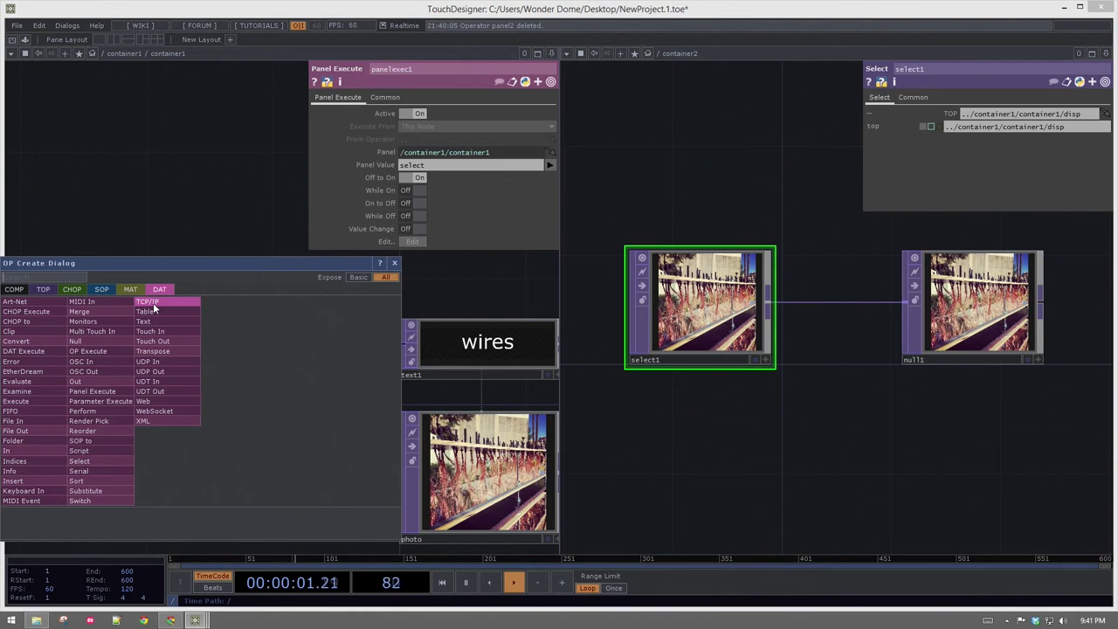
pyautogui.write('e')
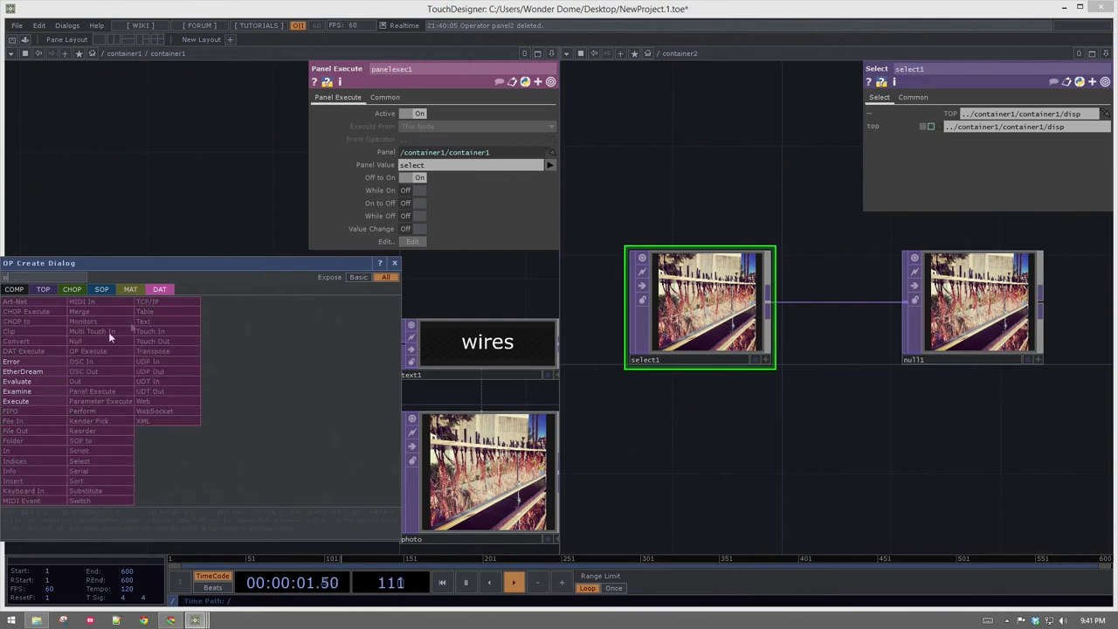
pyautogui.click(46, 384)
pyautogui.click(242, 285)
pyautogui.scroll(3, 239, 276)
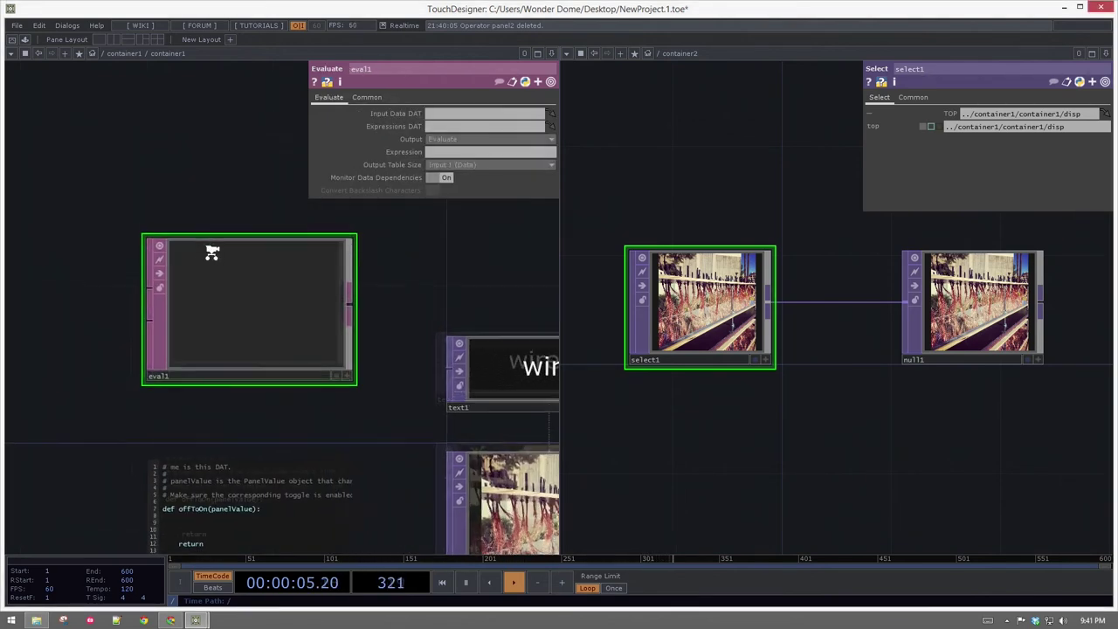
# Step: Test the expression me.parent().name in eval1 against the container name in select1's TOP path, and delete the Evaluate DAT
pyautogui.click(438, 152)
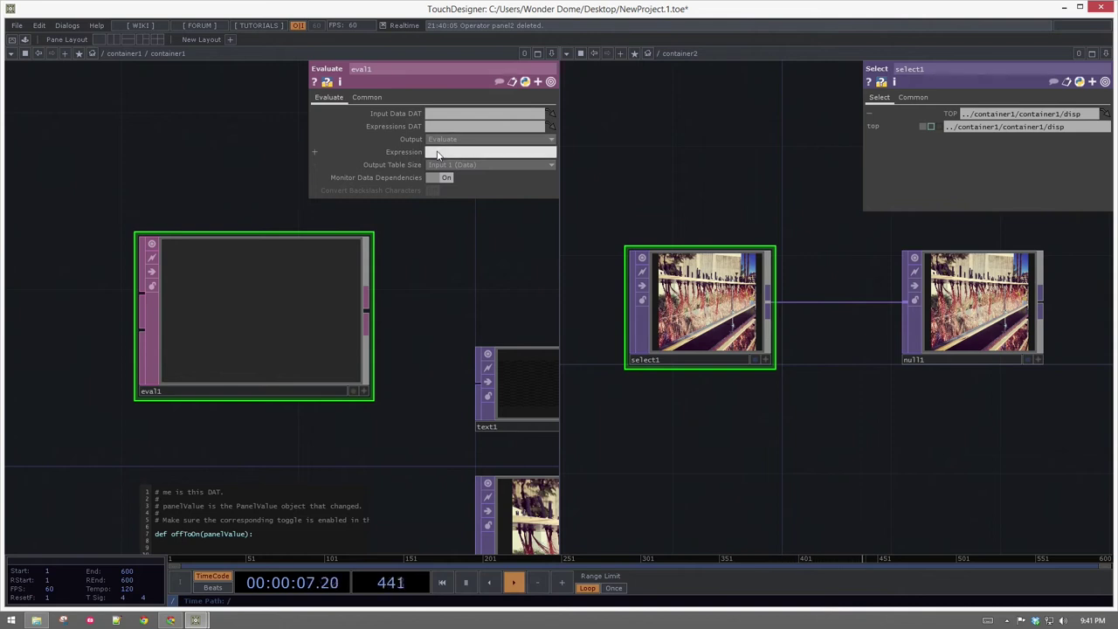
pyautogui.write('me.parent().name')
pyautogui.press('Return')
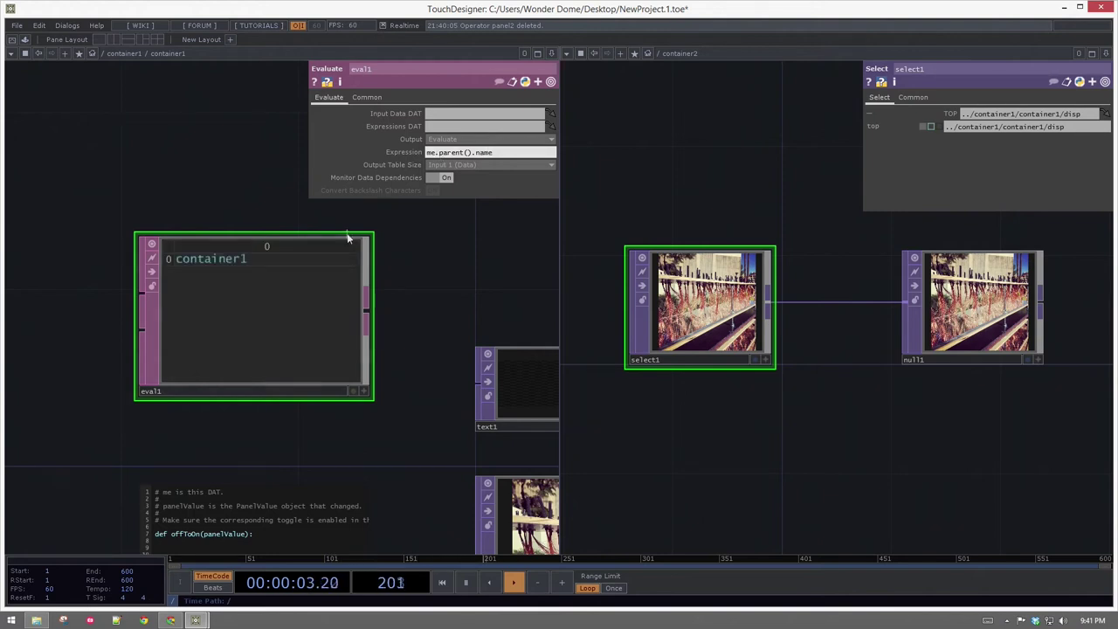
pyautogui.scroll(2, 235, 255)
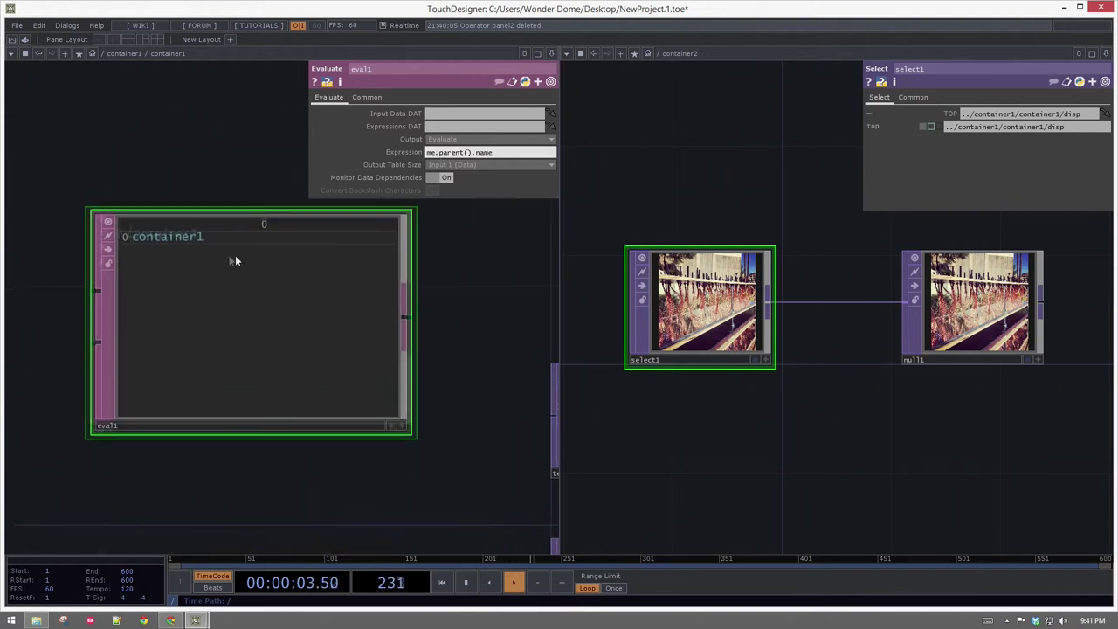
pyautogui.click(1045, 127)
pyautogui.doubleClick(1027, 128)
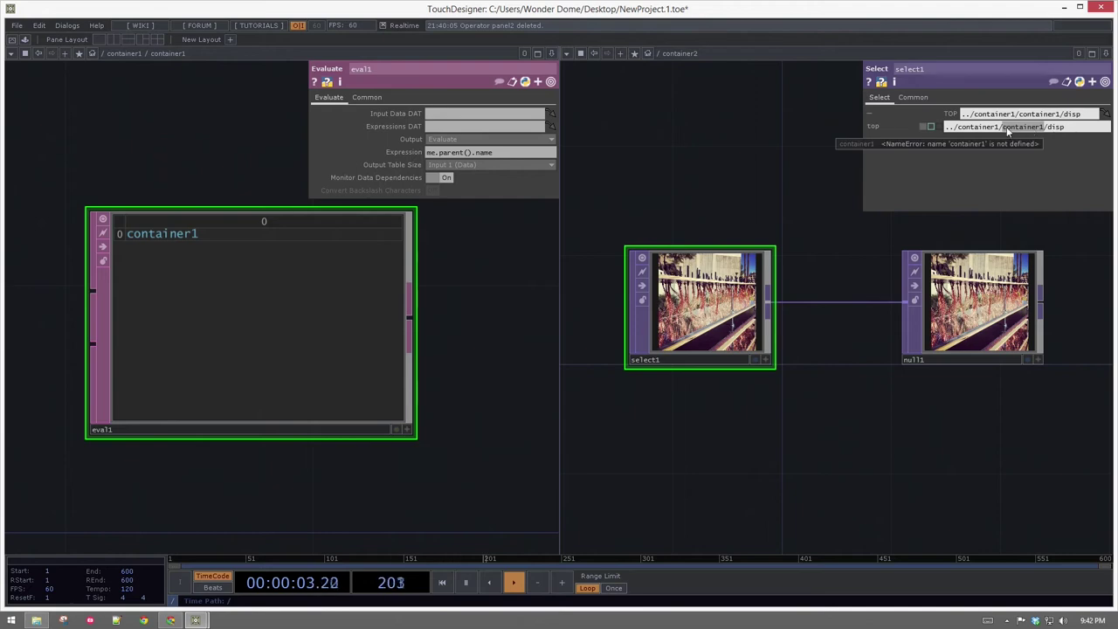
pyautogui.moveTo(464, 345); pyautogui.dragTo(296, 482)
pyautogui.press('Delete')
# Step: Add the line target = '../container1' to the offToOn function in panelexec1
pyautogui.moveTo(270, 445); pyautogui.dragTo(225, 190)
pyautogui.scroll(-2, 223, 190)
pyautogui.scroll(2, 171, 286)
pyautogui.scroll(2, 171, 285)
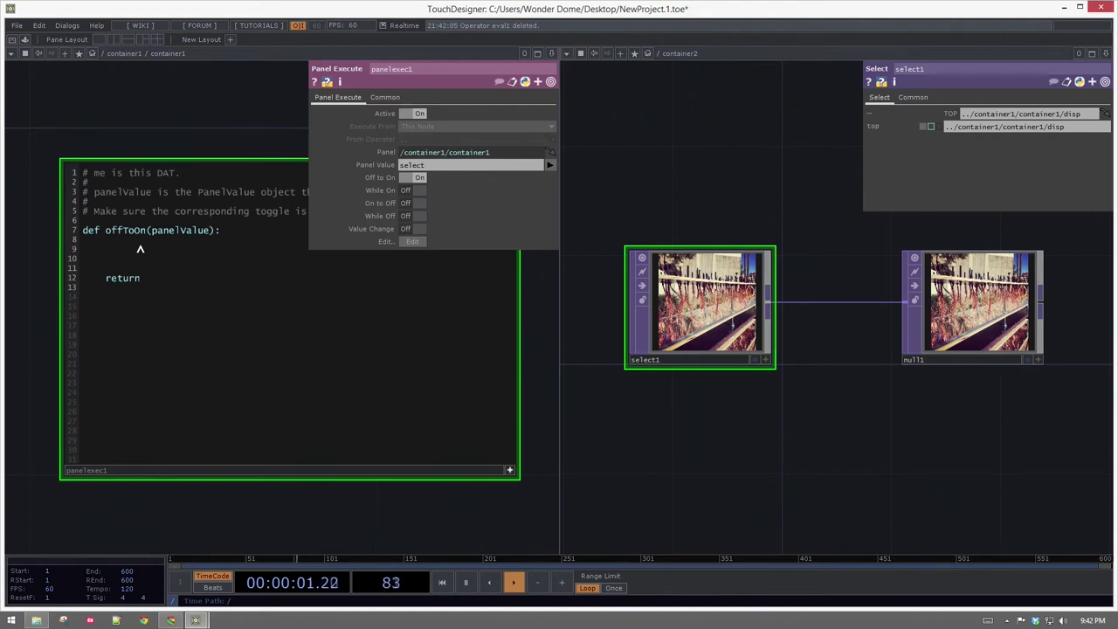
pyautogui.write("'")
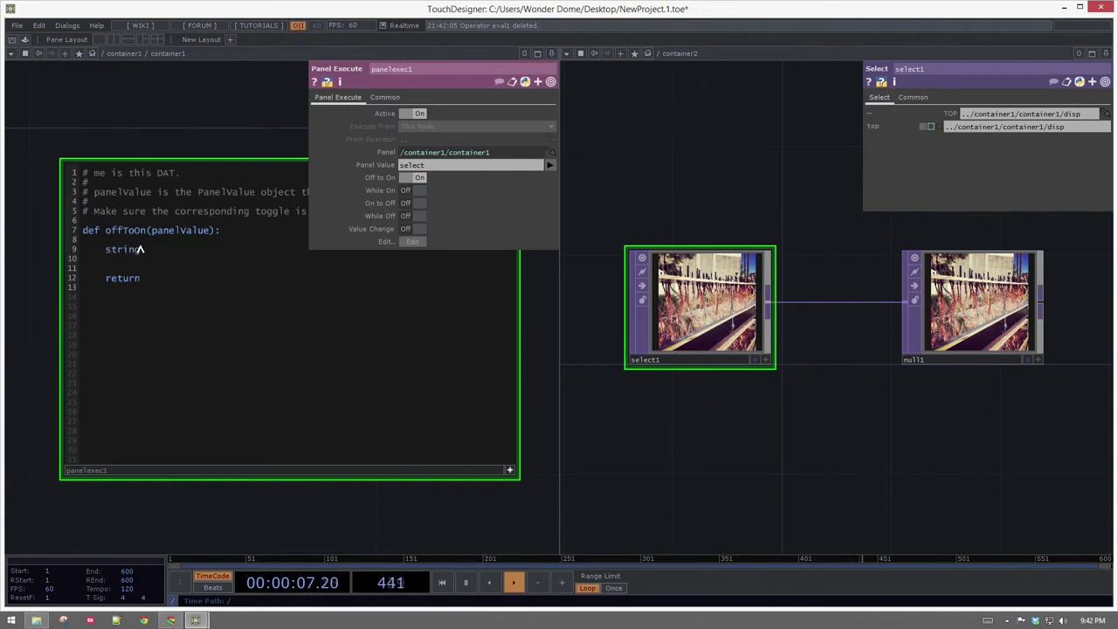
pyautogui.press('BackSpace')
pyautogui.press('BackSpace')
pyautogui.press('BackSpace')
pyautogui.write('trage')
pyautogui.write("../container1'")
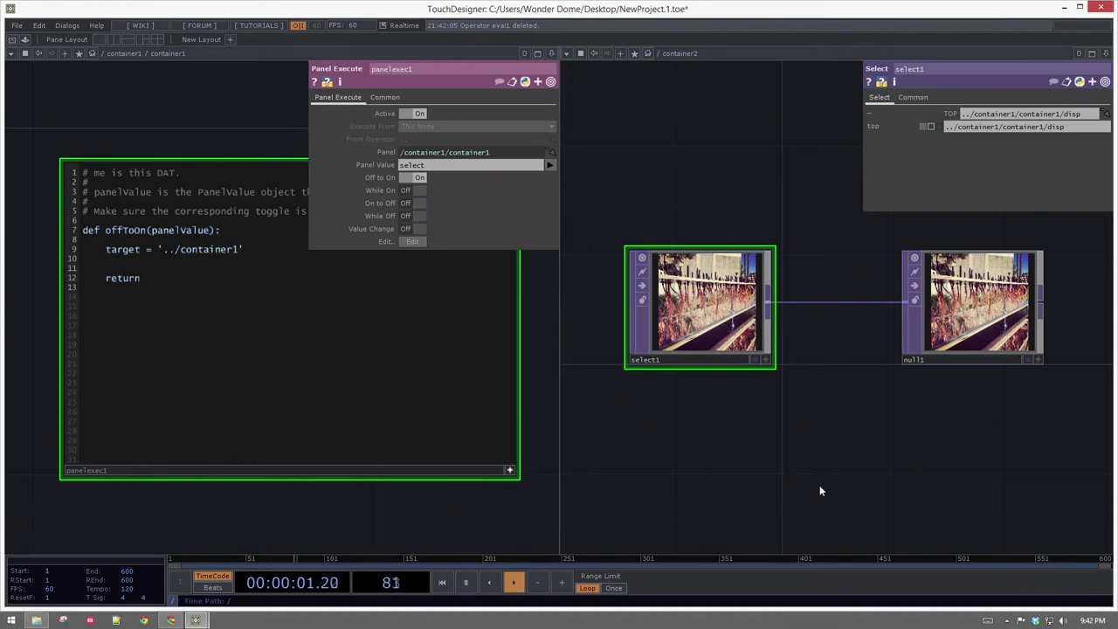
# Step: Show the replicated items inside container1 in the second pane, and extend the target line to '../container1/' + me.parent().name
pyautogui.scroll(-5, 819, 485)
pyautogui.scroll(3, 648, 370)
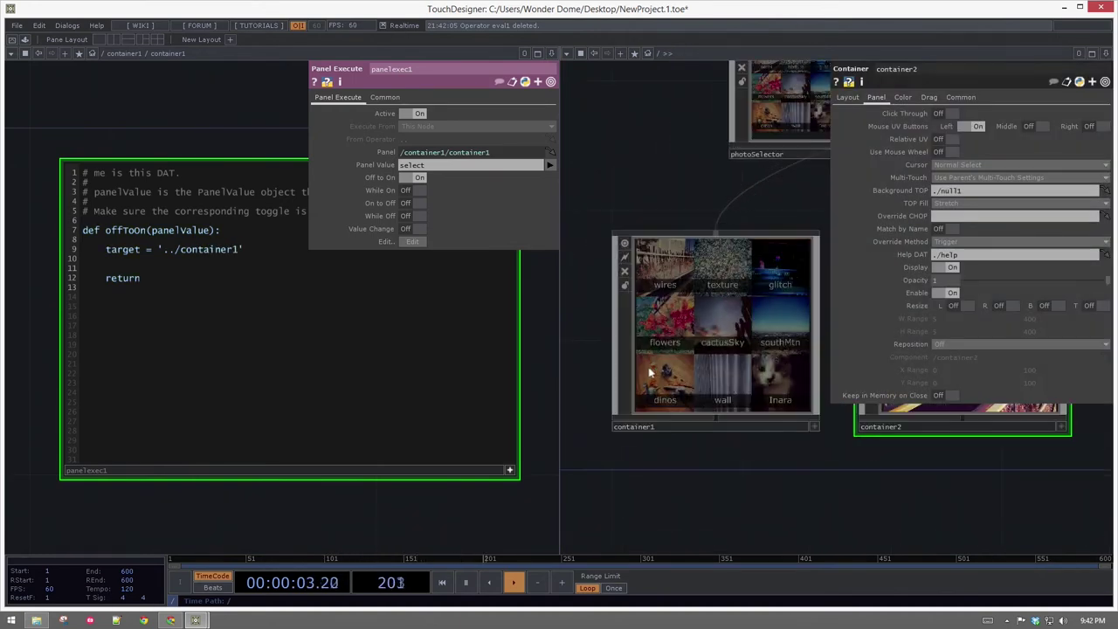
pyautogui.scroll(2, 687, 370)
pyautogui.scroll(8, 710, 373)
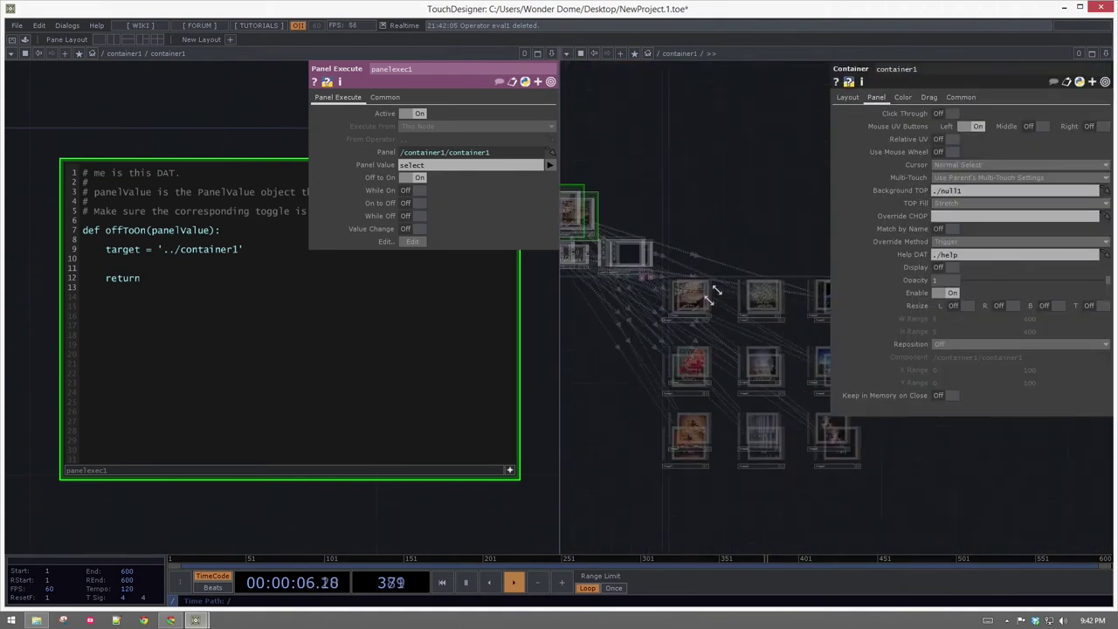
pyautogui.moveTo(713, 295); pyautogui.dragTo(678, 327, button='middle')
pyautogui.click(252, 250)
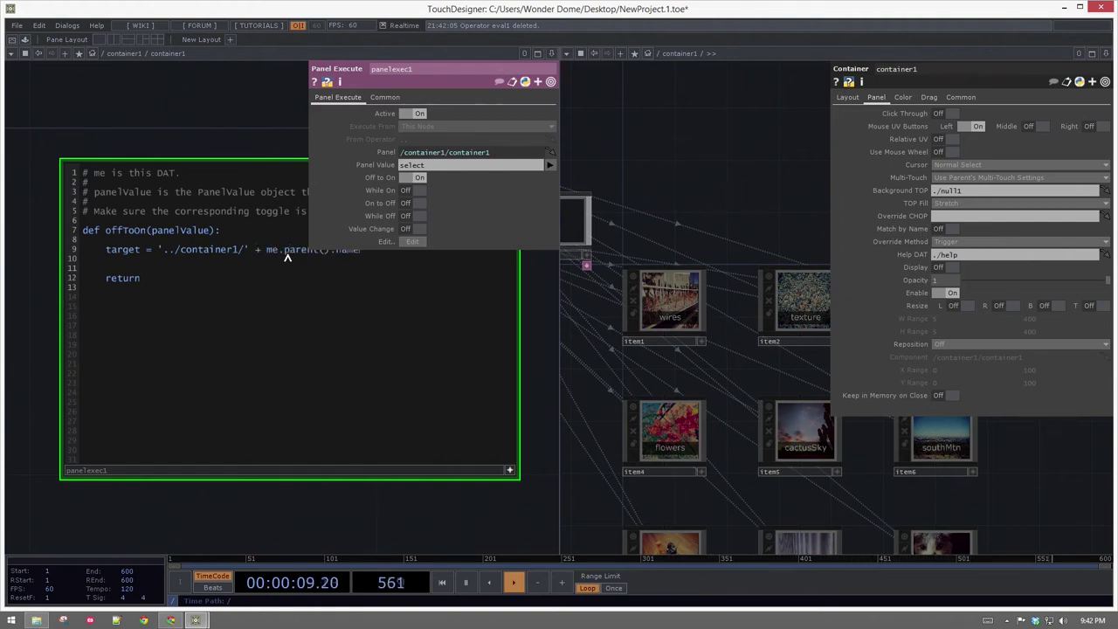
# Step: Append + '/disp' to the target expression in panelexec1, and check the disp TOP inside item1
pyautogui.moveTo(208, 127); pyautogui.dragTo(172, 195)
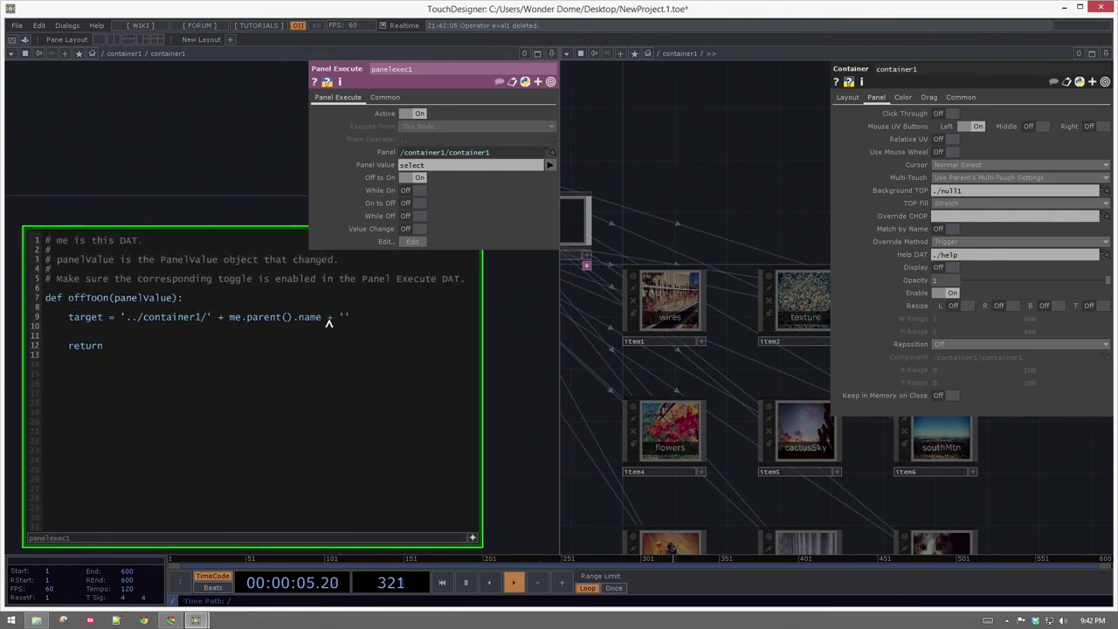
pyautogui.write('nu')
pyautogui.scroll(5, 669, 306)
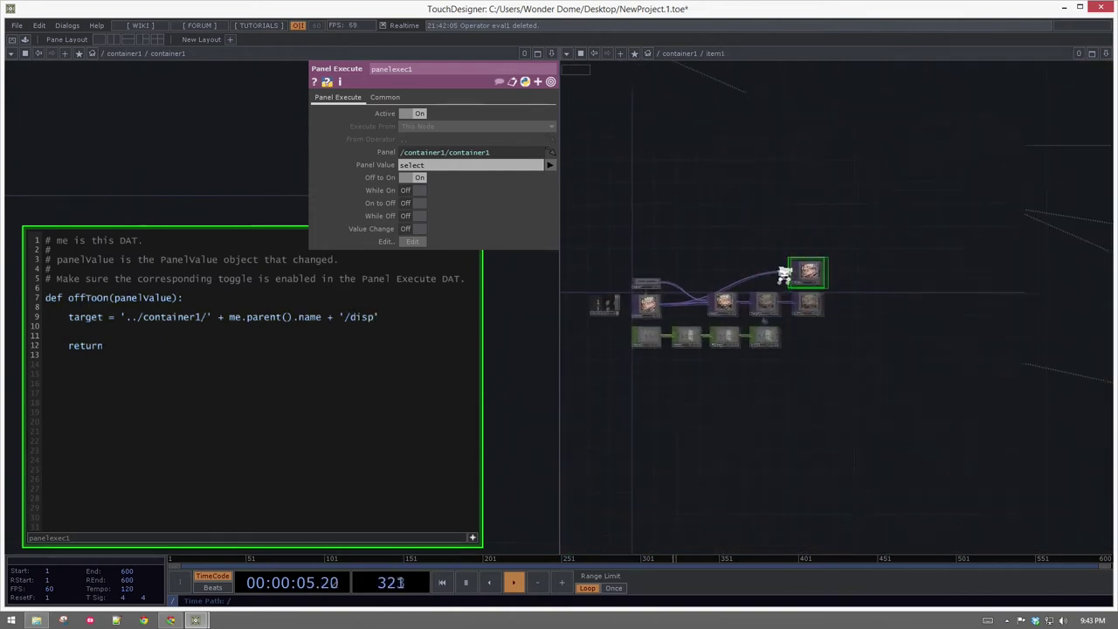
pyautogui.scroll(3, 789, 271)
pyautogui.scroll(3, 814, 297)
pyautogui.scroll(-10, 639, 288)
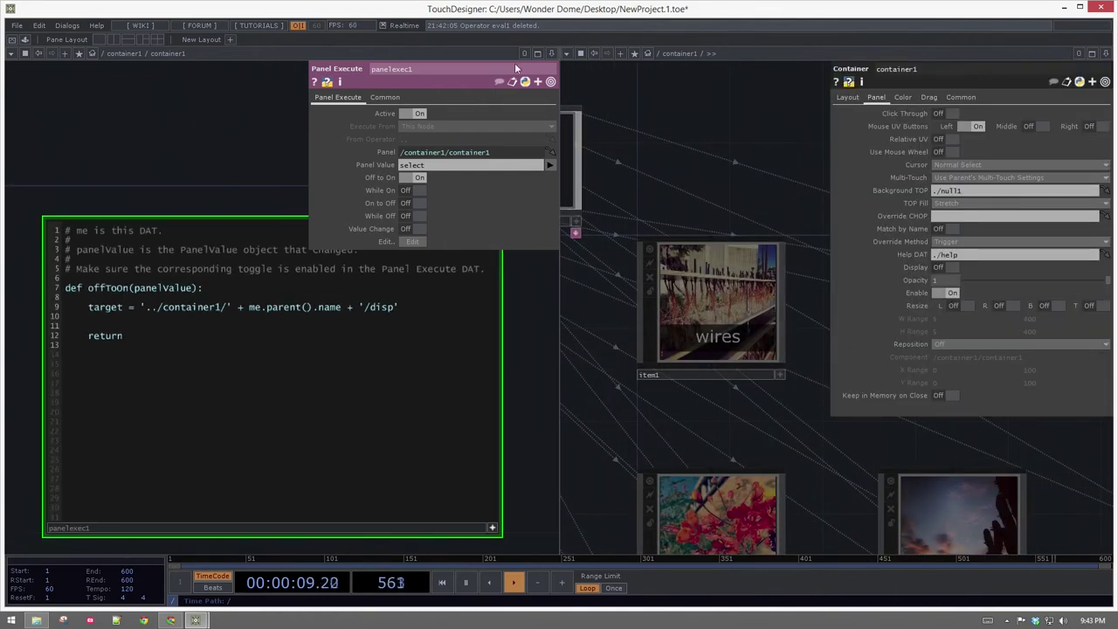
# Step: Show the Textport, place it clear of the panelexec1 script, and clear its existing output
pyautogui.click(68, 25)
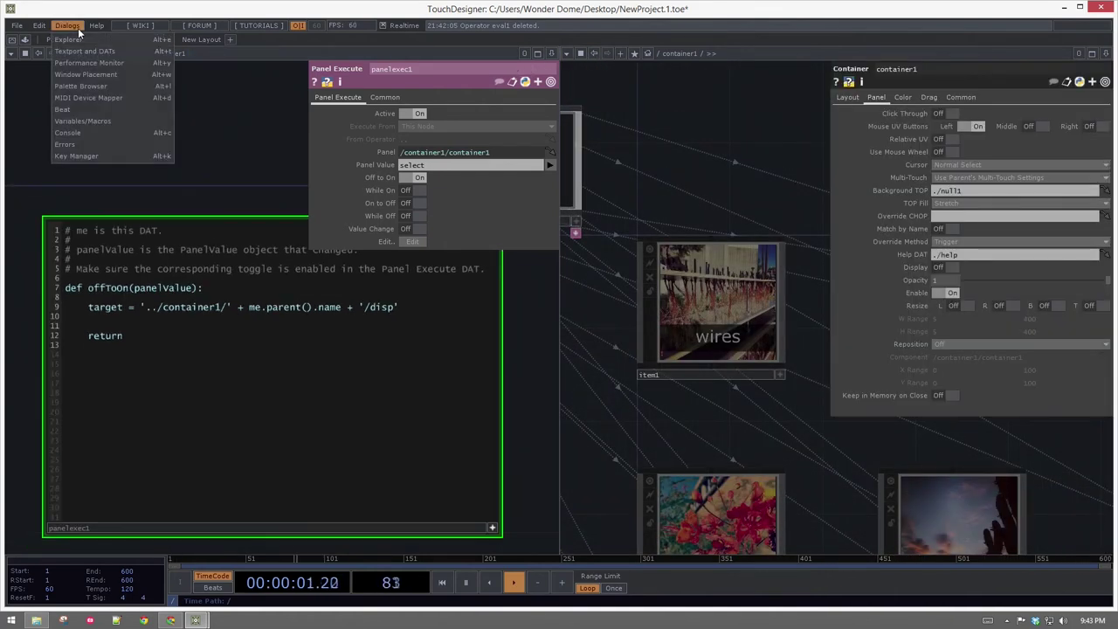
pyautogui.click(89, 52)
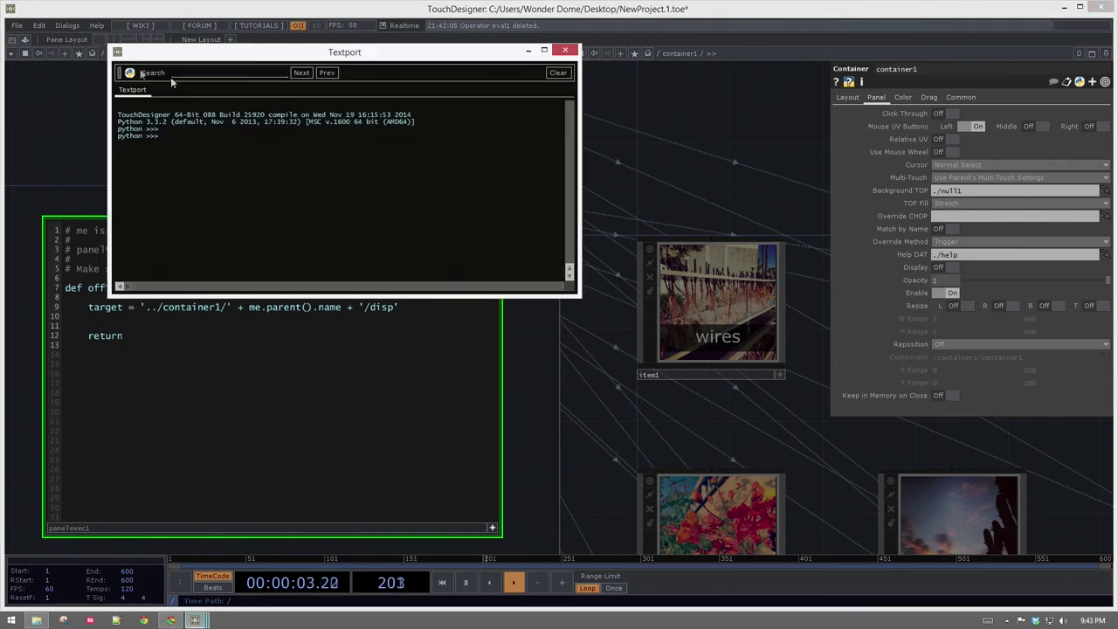
pyautogui.moveTo(350, 46); pyautogui.dragTo(847, 148)
pyautogui.click(1056, 168)
# Step: Add a print(target) line below the target line in panelexec1's offToOn function
pyautogui.click(112, 327)
pyautogui.press('Return')
pyautogui.write('print(target')
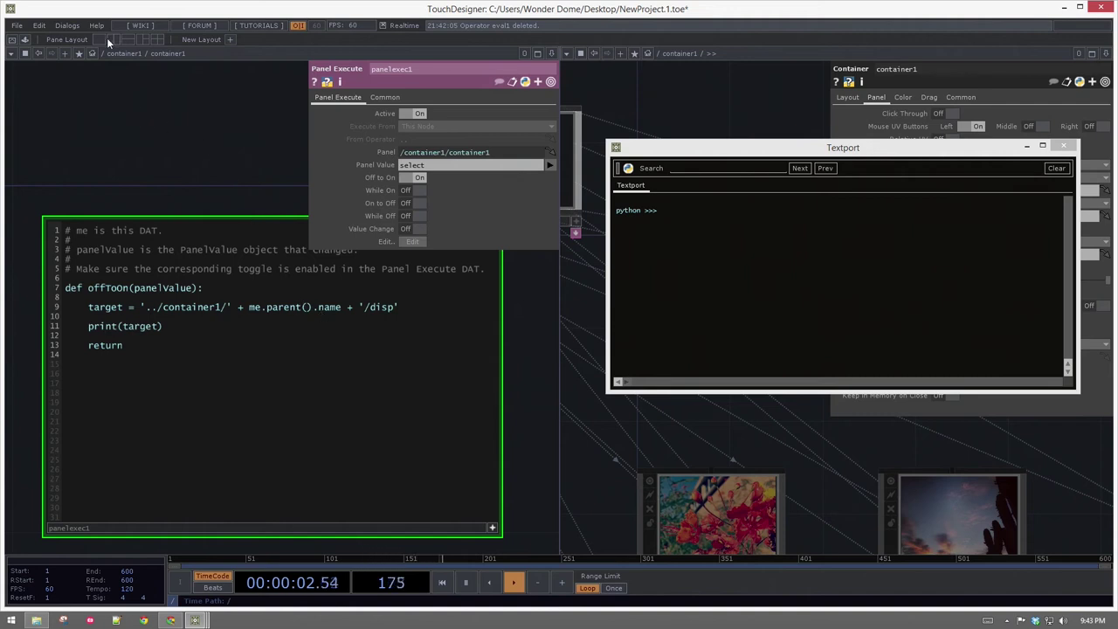
# Step: Open the panel view of the wires button and trigger it repeatedly to check the target path printed in the Textport
pyautogui.click(26, 54)
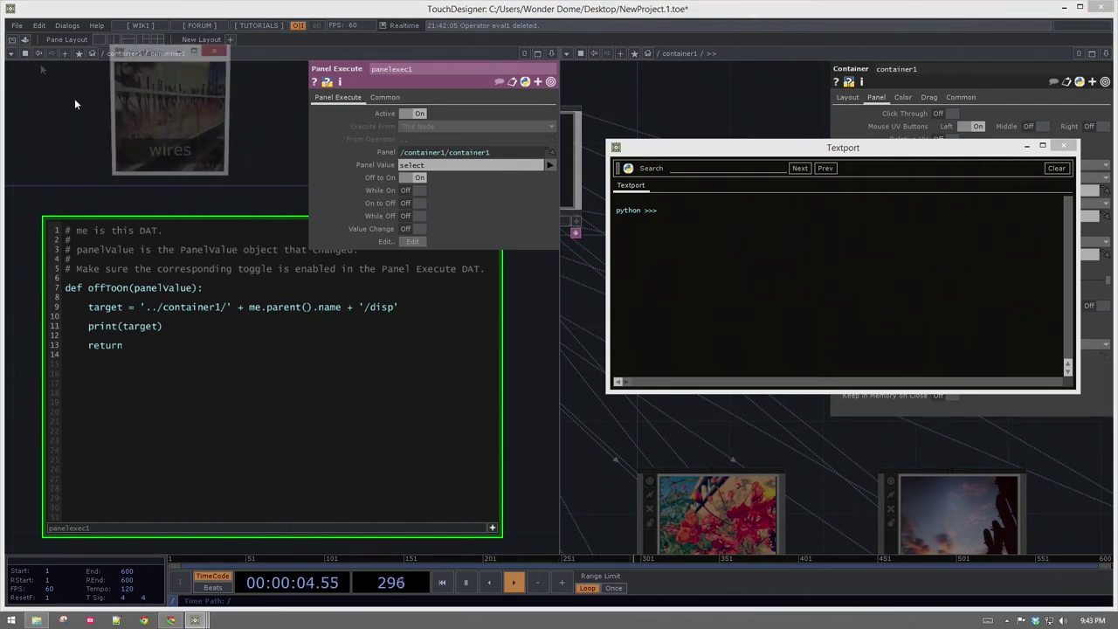
pyautogui.click(176, 123)
pyautogui.click(177, 123)
pyautogui.click(177, 123)
pyautogui.click(176, 124)
pyautogui.click(176, 123)
pyautogui.click(177, 123)
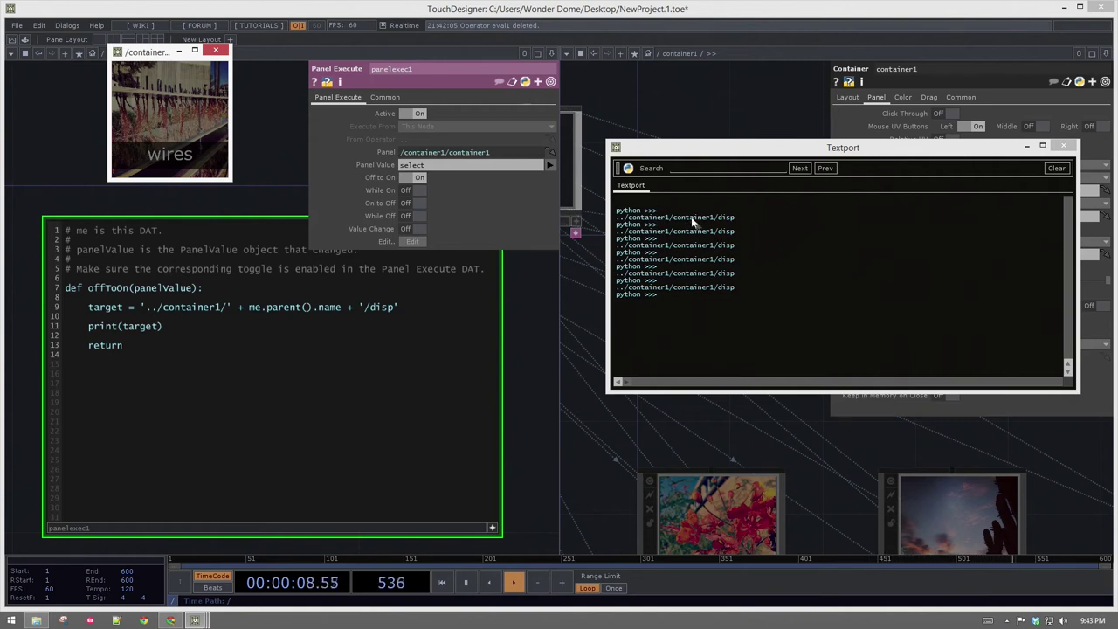
# Step: Show the root network in the second pane, activate container1's viewer, and test several image buttons against the Textport output
pyautogui.moveTo(627, 503); pyautogui.dragTo(630, 402)
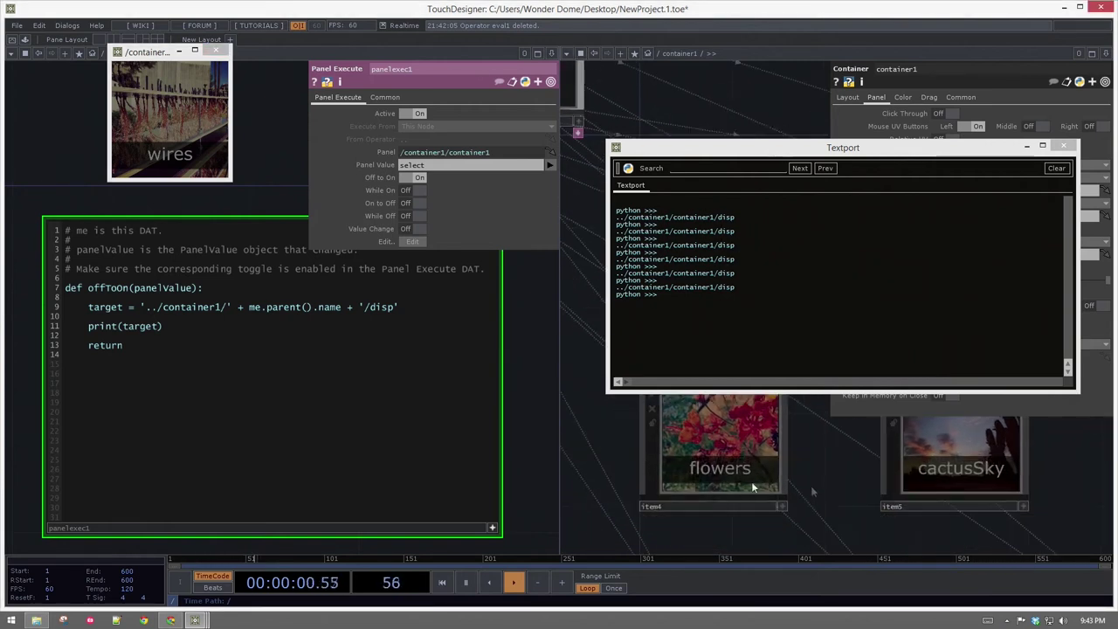
pyautogui.scroll(-10, 568, 466)
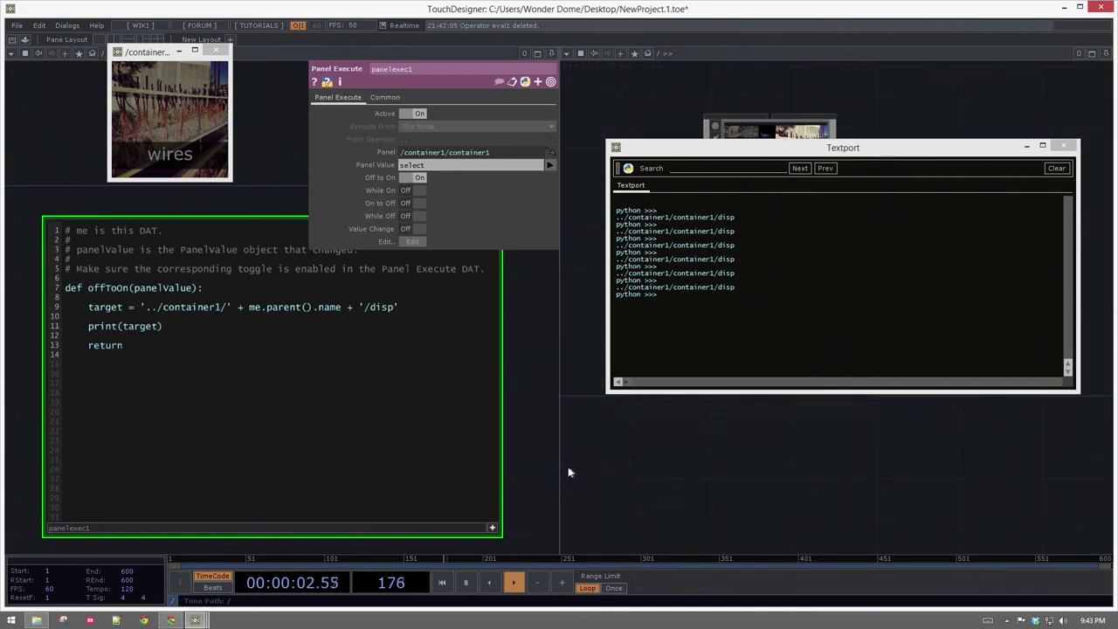
pyautogui.moveTo(794, 146); pyautogui.dragTo(703, 322)
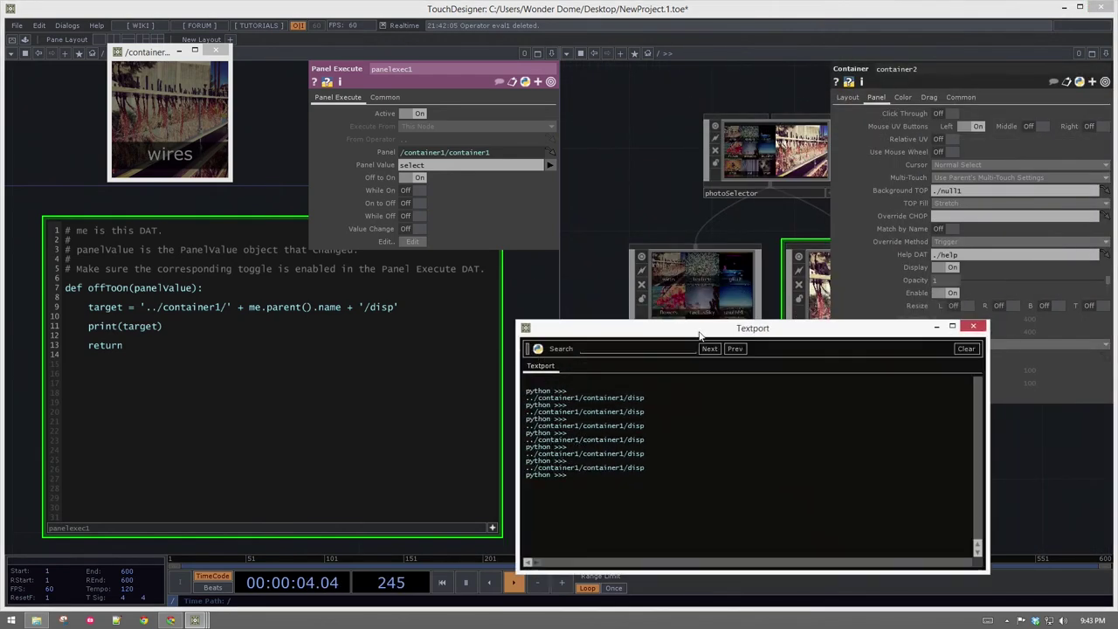
pyautogui.moveTo(651, 192); pyautogui.dragTo(662, 128)
pyautogui.click(770, 291)
pyautogui.click(669, 220)
pyautogui.click(710, 223)
pyautogui.click(747, 225)
pyautogui.click(708, 264)
pyautogui.click(669, 265)
pyautogui.click(670, 186)
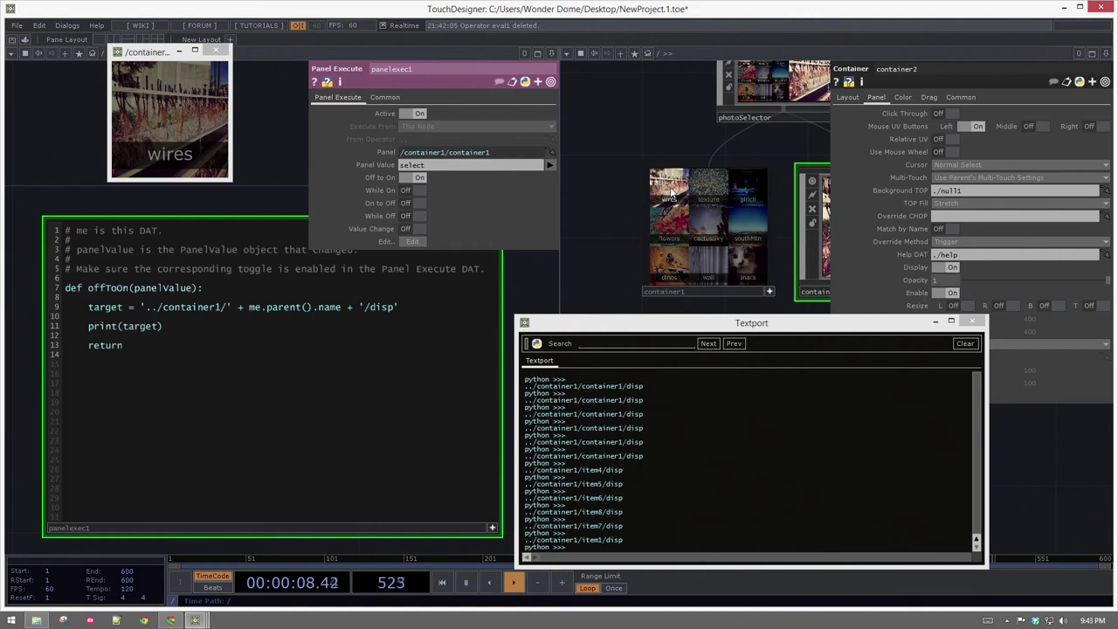
# Step: Clear the Textport and trigger the nine image buttons in order, from wires to Inara, to check each printed path
pyautogui.click(658, 190)
pyautogui.click(965, 344)
pyautogui.click(964, 343)
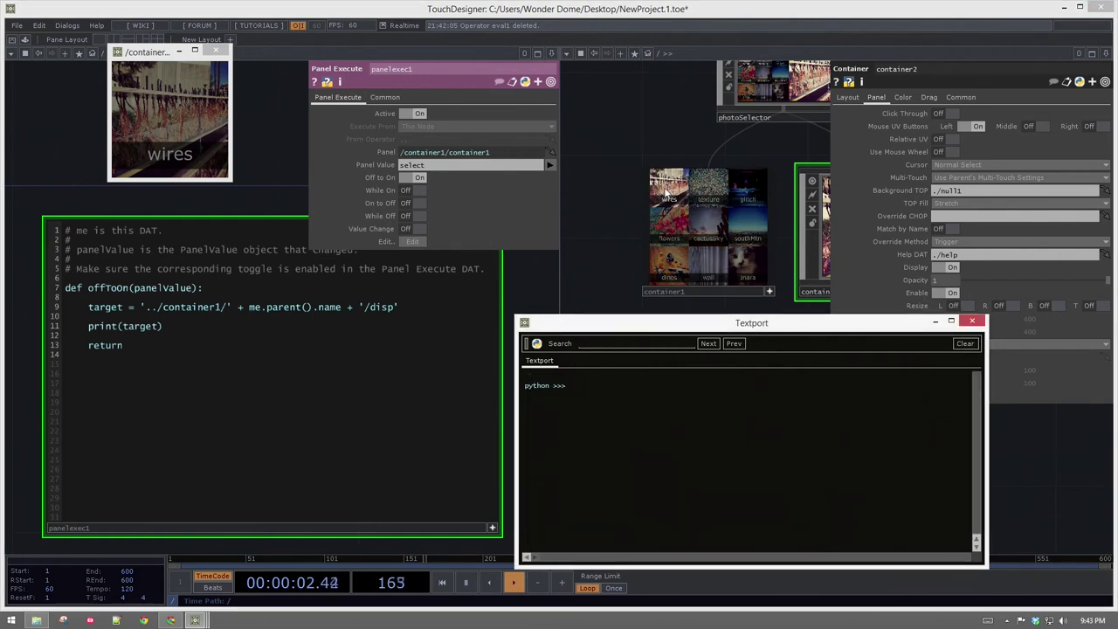
pyautogui.click(669, 186)
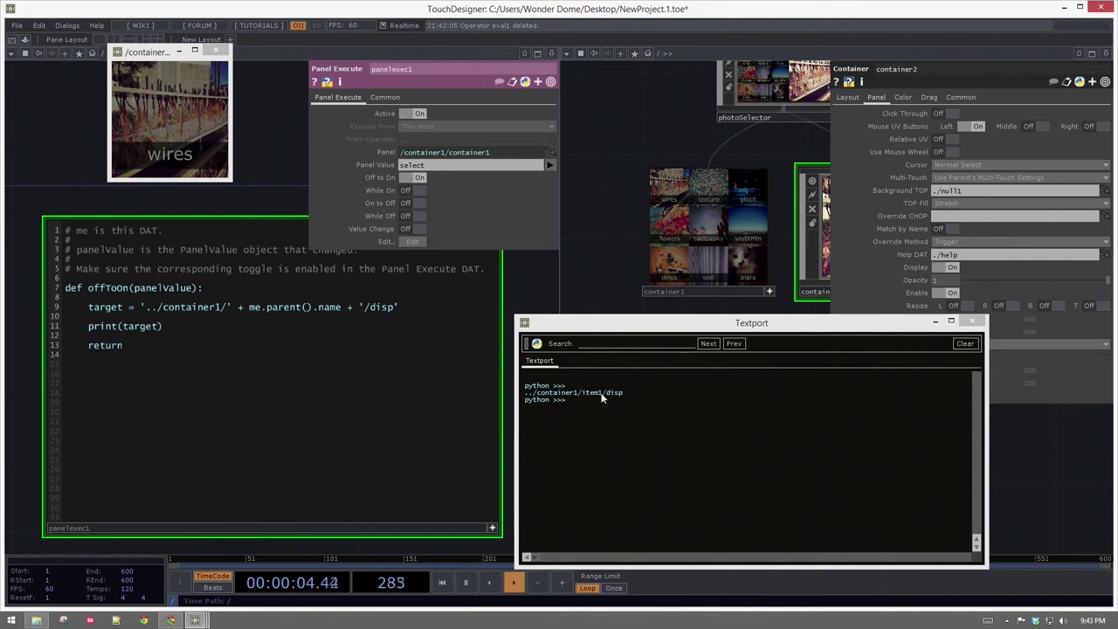
pyautogui.click(709, 185)
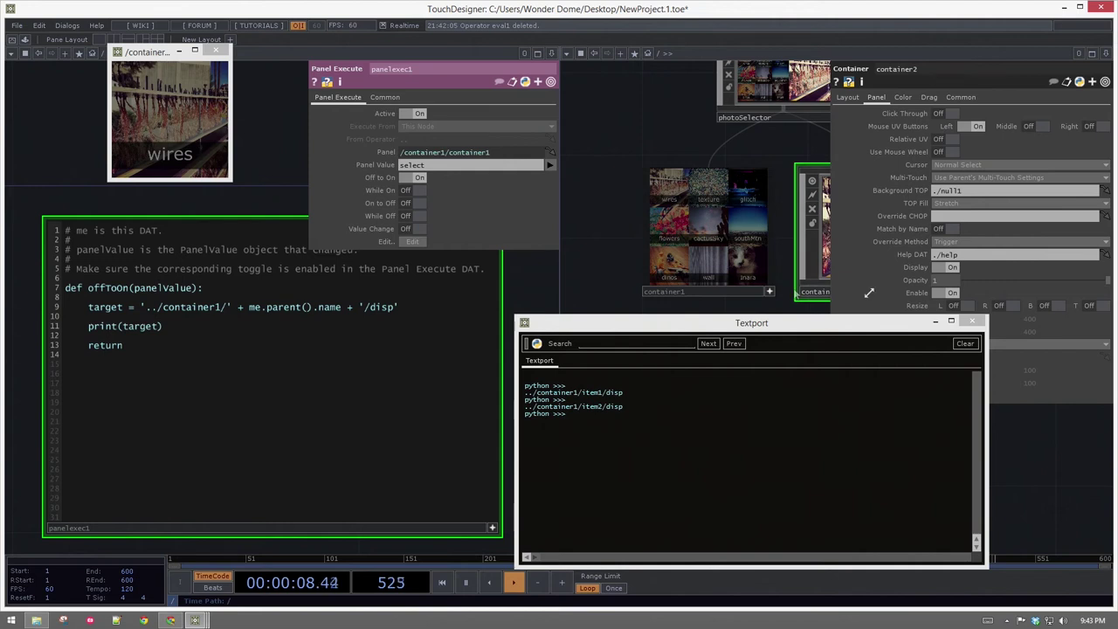
pyautogui.click(747, 188)
pyautogui.click(672, 225)
pyautogui.click(709, 225)
pyautogui.click(748, 225)
pyautogui.click(670, 264)
pyautogui.click(709, 264)
pyautogui.click(748, 264)
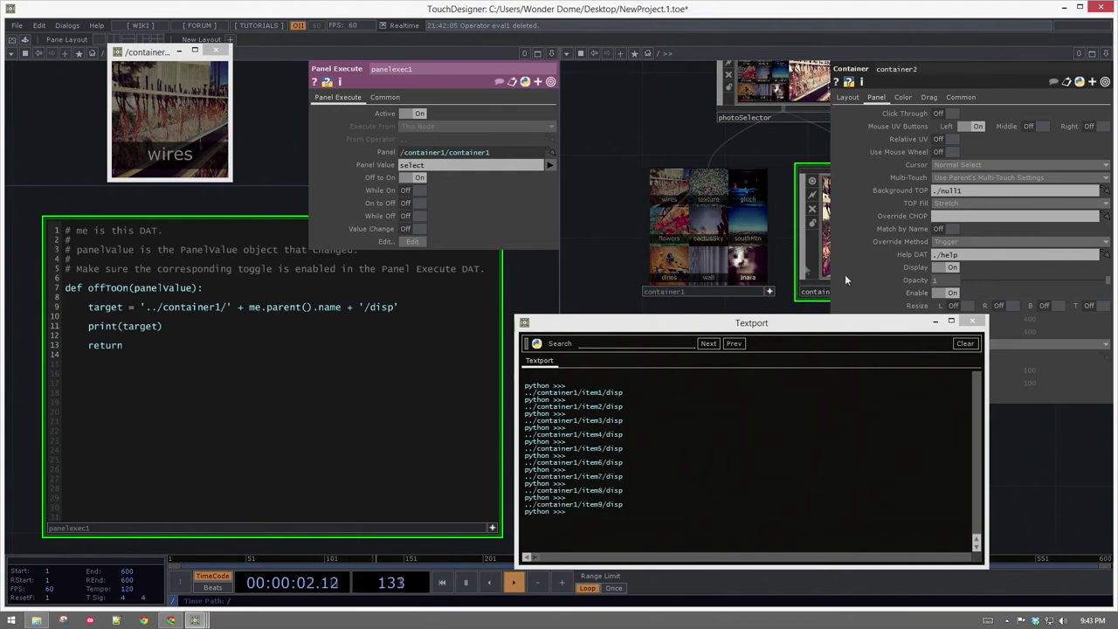
# Step: Close the Textport and delete the print(target) line from panelexec1
pyautogui.click(972, 321)
pyautogui.click(173, 332)
pyautogui.moveTo(173, 331); pyautogui.dragTo(88, 331)
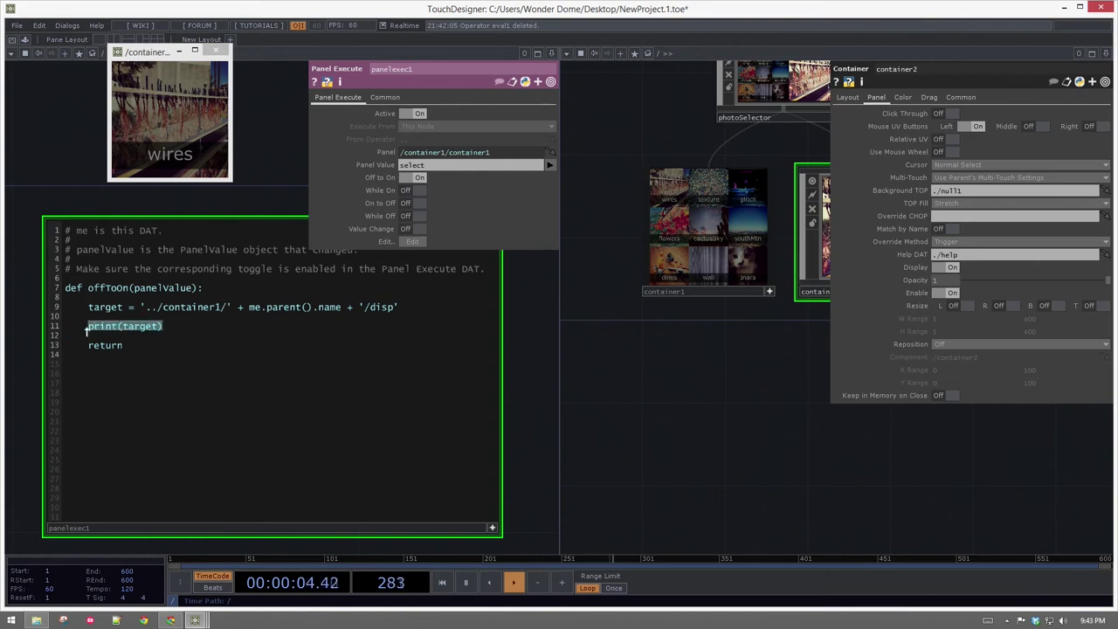
pyautogui.press('BackSpace')
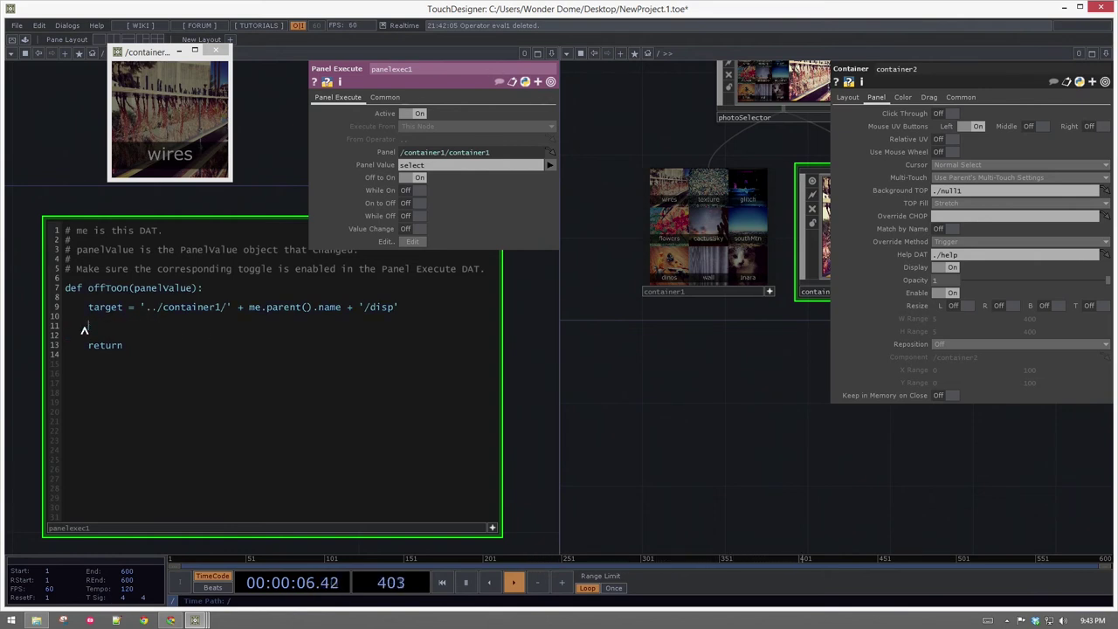
# Step: Show the contents of container2 in the second pane, and begin a select = op(../) line below the target line in panelexec1
pyautogui.moveTo(796, 377); pyautogui.dragTo(650, 471)
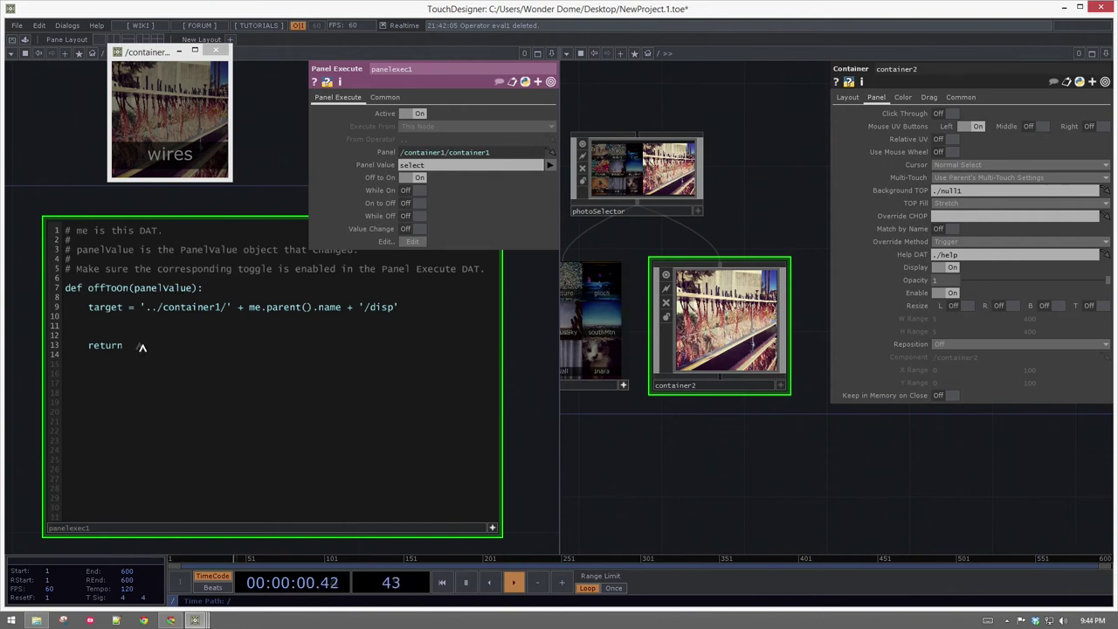
pyautogui.doubleClick(725, 350)
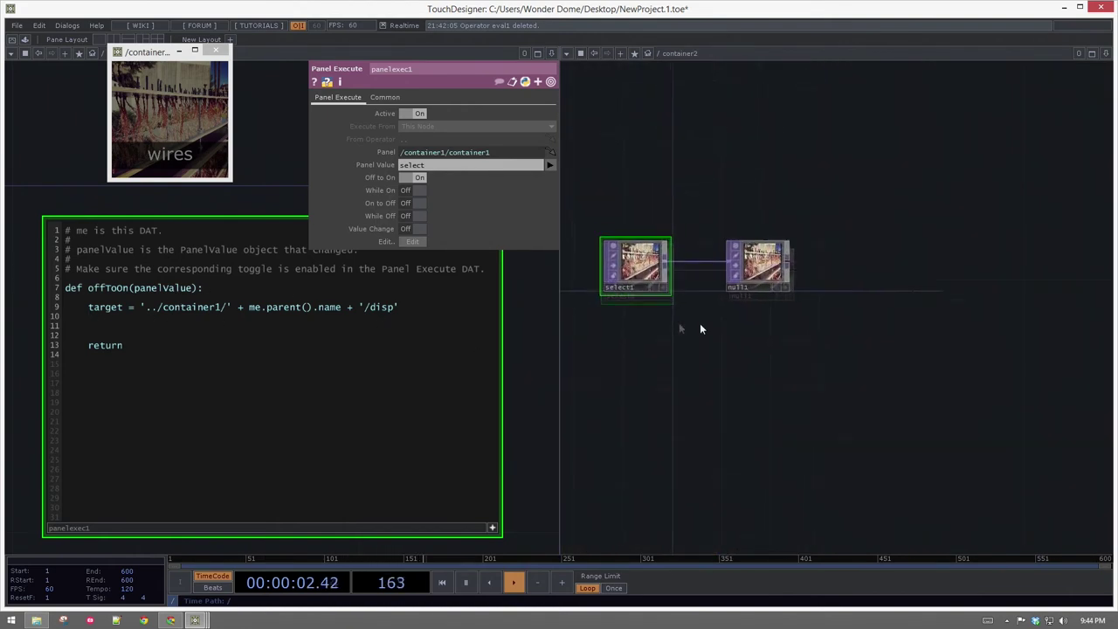
pyautogui.click(142, 324)
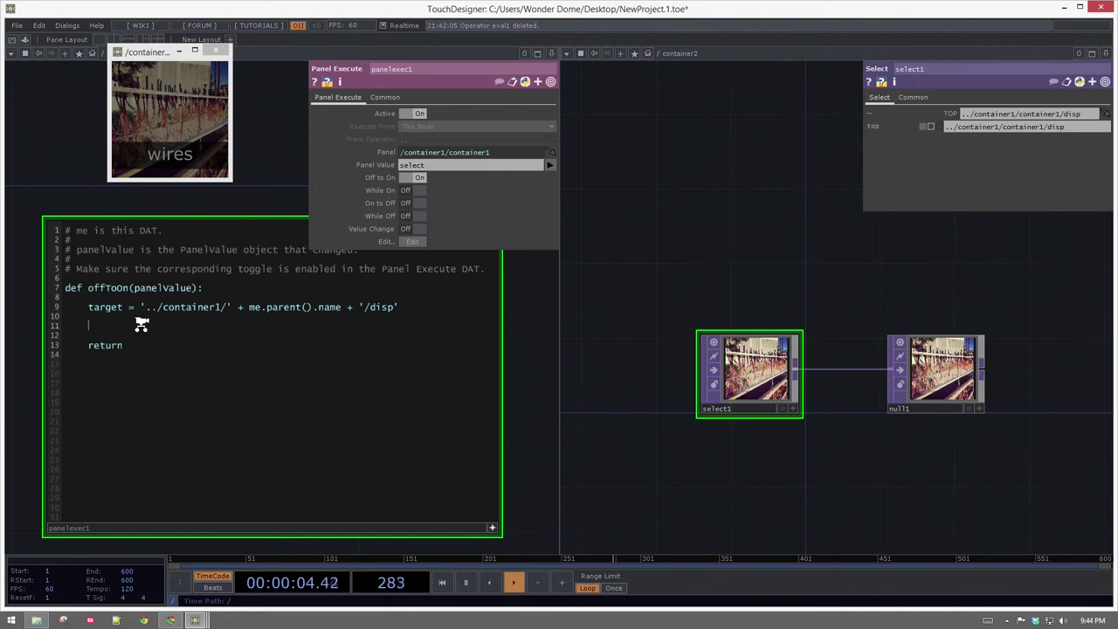
pyautogui.write('select')
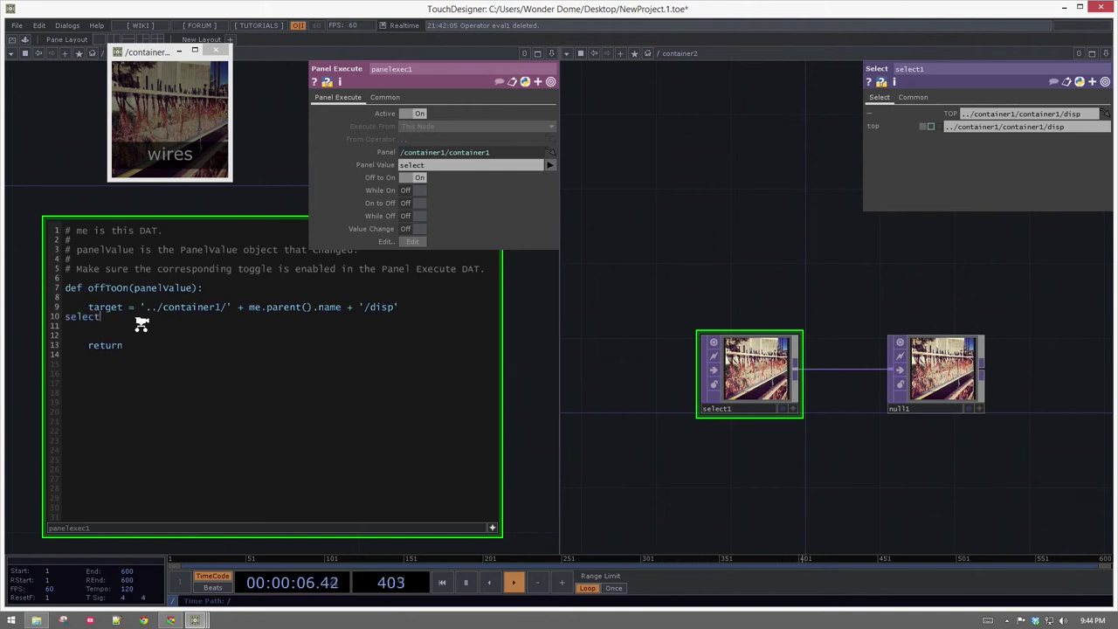
pyautogui.press('Tab')
# Step: Check the network levels above panelexec1, and complete the line as select = op('../../container2/select1')
pyautogui.scroll(-5, 530, 349)
pyautogui.press('u')
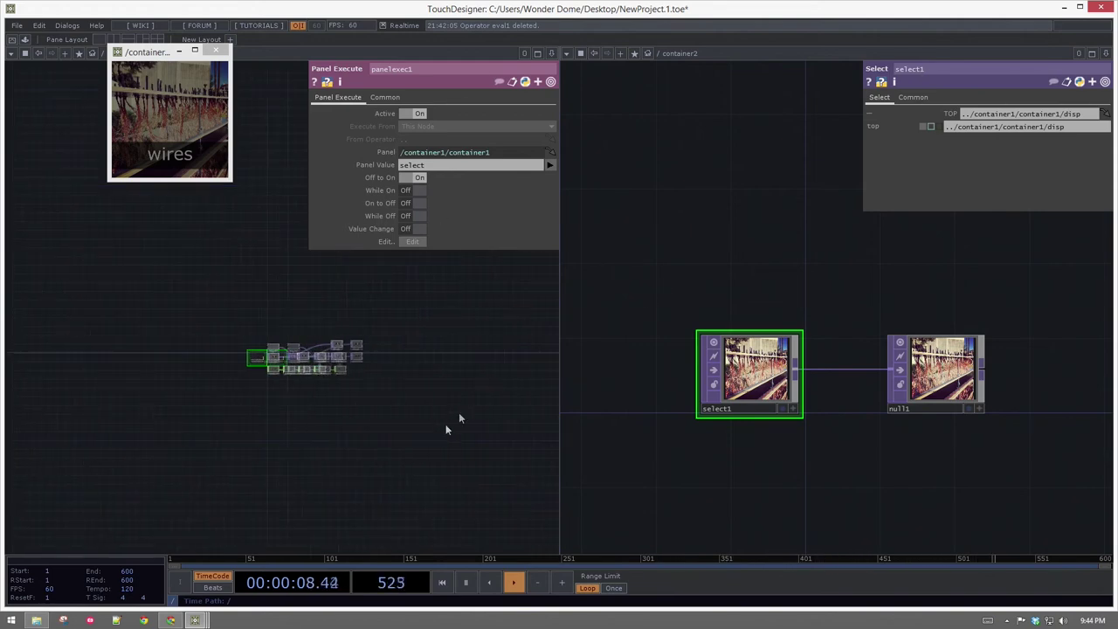
pyautogui.scroll(-5, 193, 468)
pyautogui.moveTo(207, 421); pyautogui.dragTo(222, 444)
pyautogui.scroll(5, 209, 378)
pyautogui.scroll(3, 78, 230)
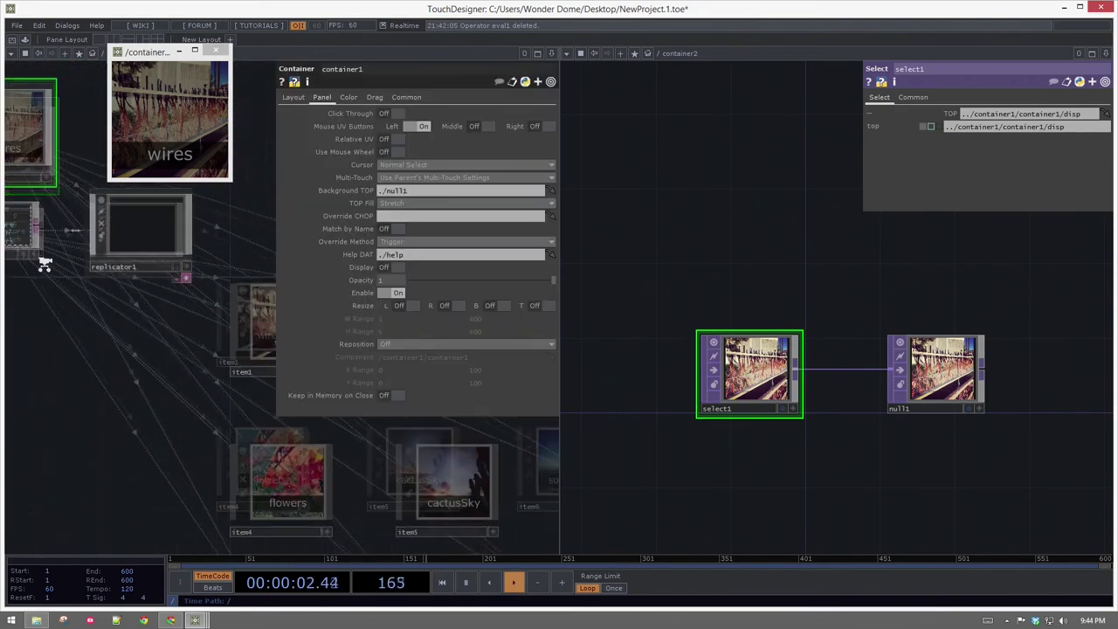
pyautogui.moveTo(85, 363); pyautogui.dragTo(156, 434)
pyautogui.scroll(5, 100, 302)
pyautogui.scroll(-5, 101, 301)
pyautogui.scroll(6, 115, 302)
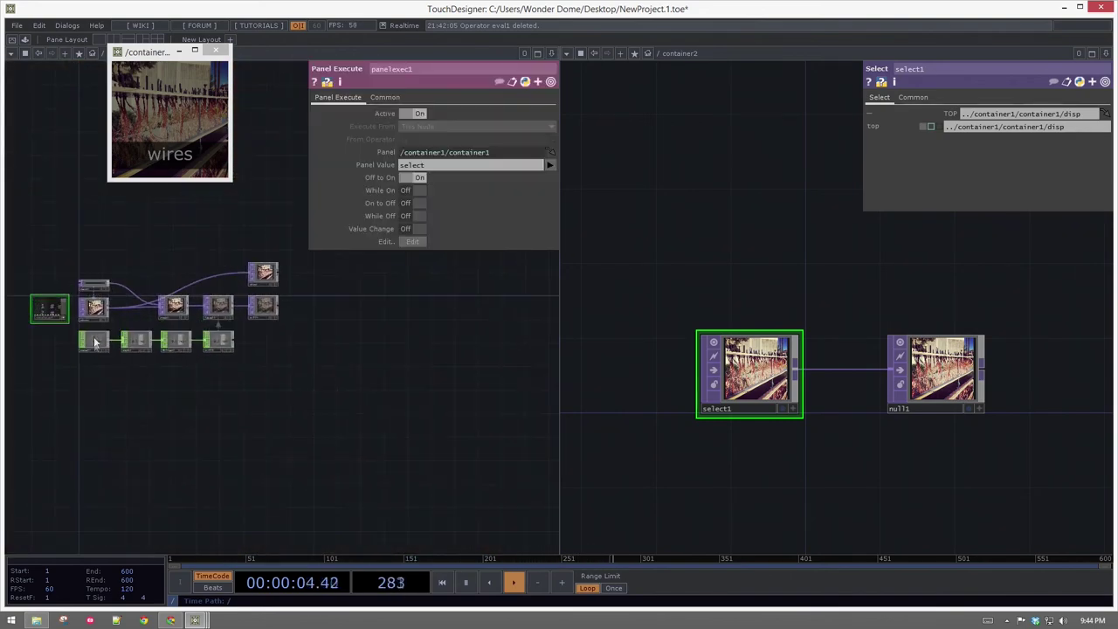
pyautogui.scroll(4, 133, 389)
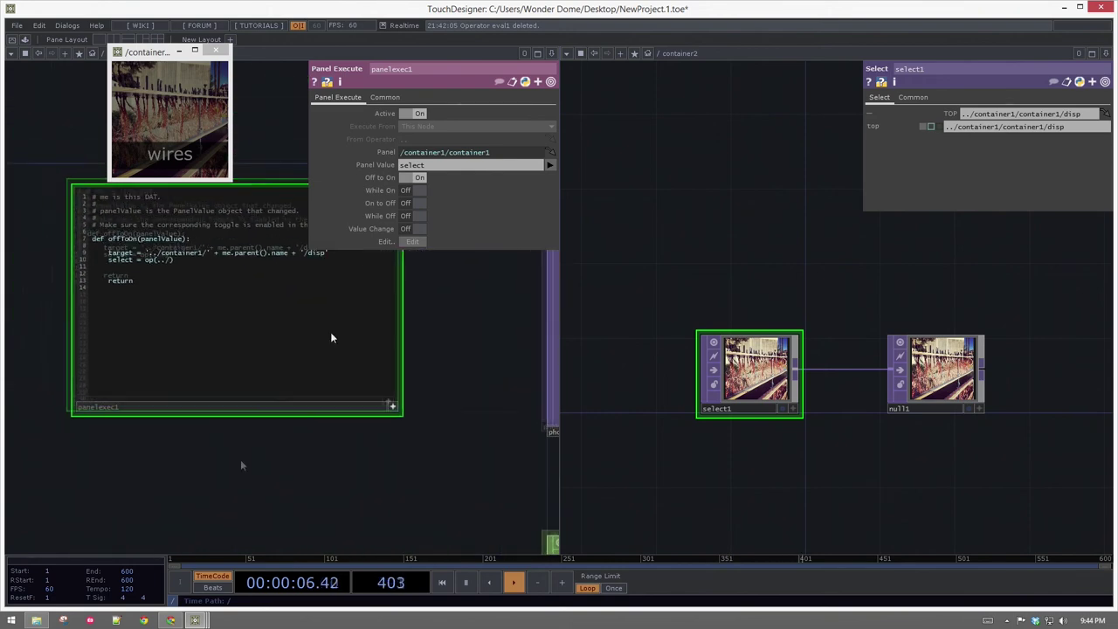
pyautogui.scroll(2, 138, 343)
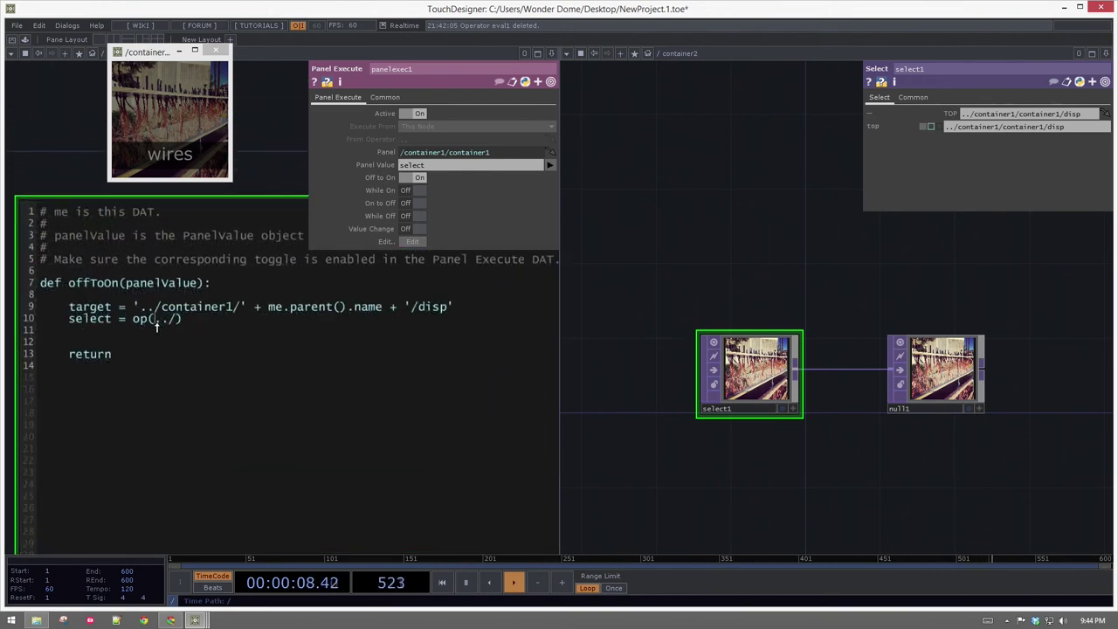
pyautogui.write("'")
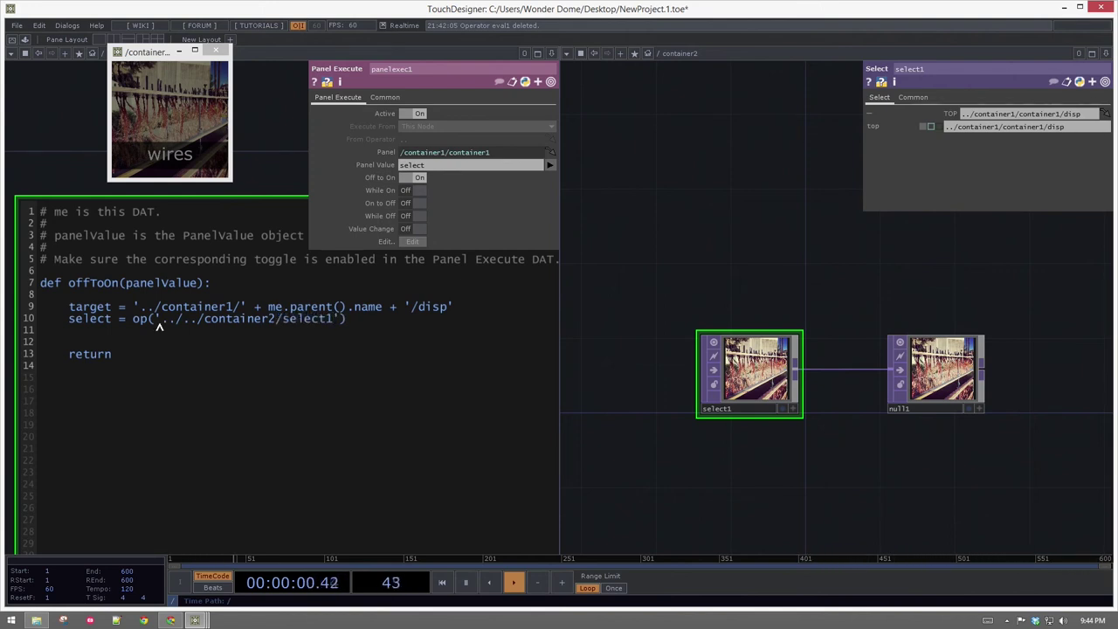
# Step: Add the line select.par.top = target before the return in panelexec1, and review the op() reference it uses
pyautogui.press('Return')
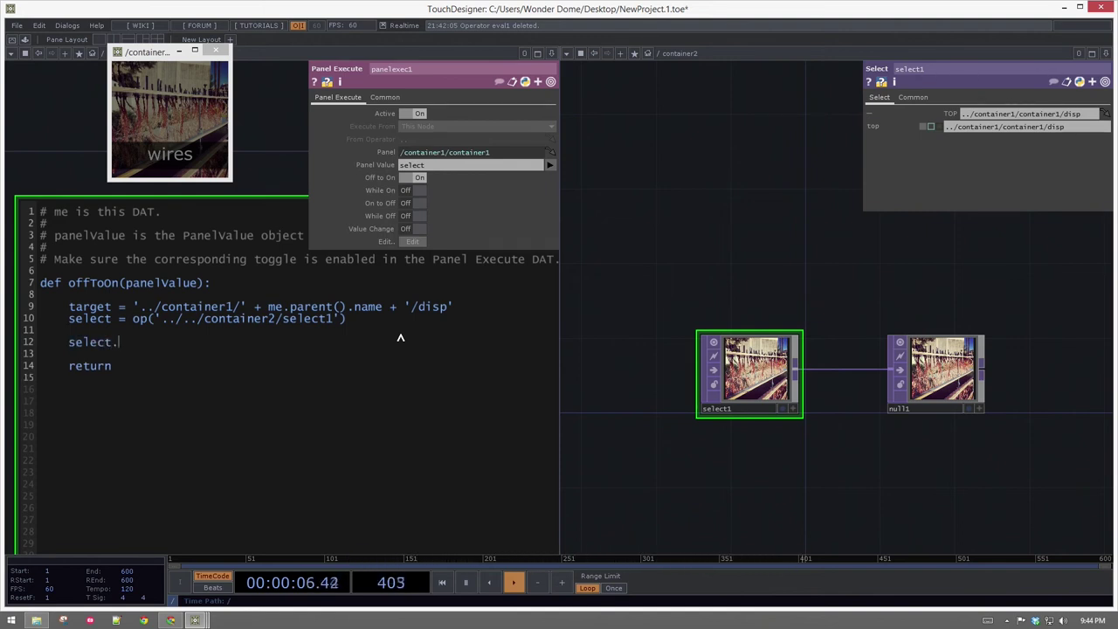
pyautogui.write('select.par.top = target')
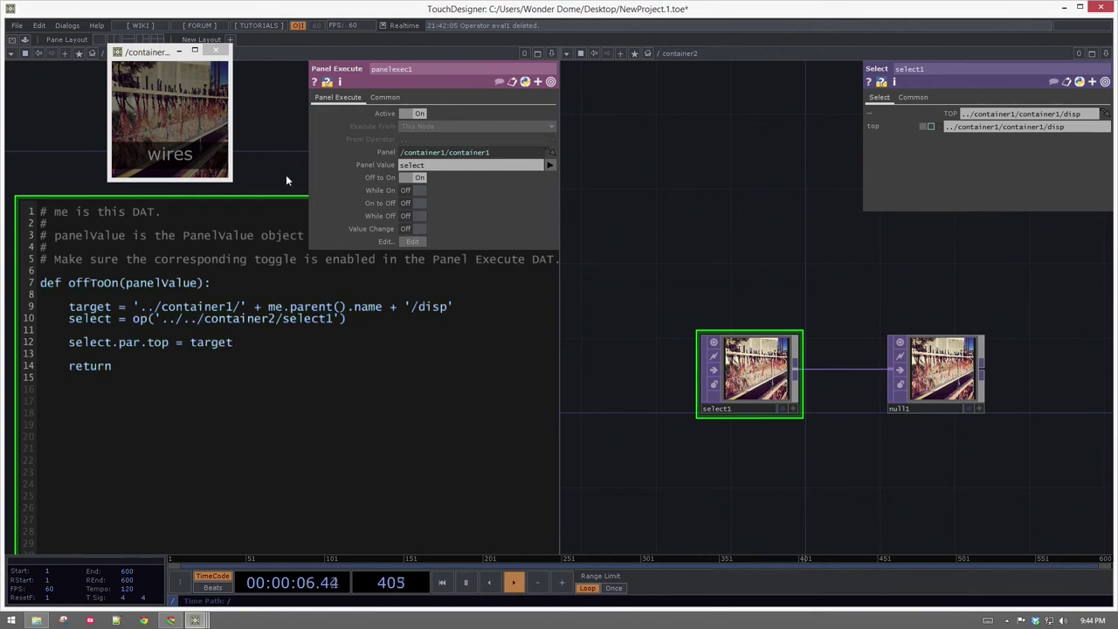
pyautogui.doubleClick(71, 319)
pyautogui.moveTo(133, 322); pyautogui.dragTo(346, 328)
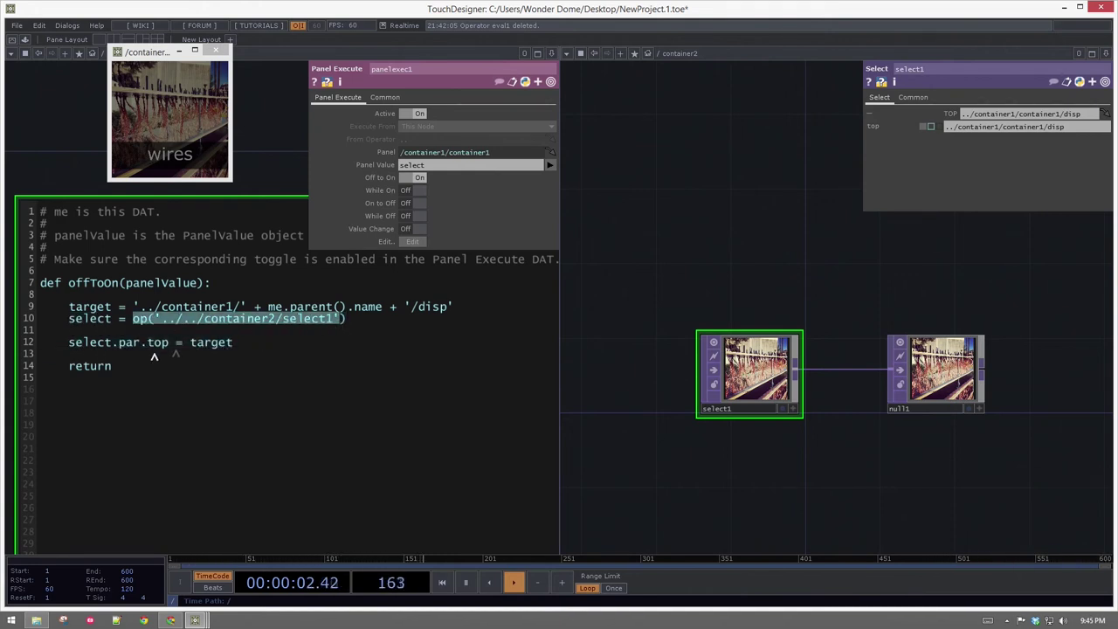
pyautogui.click(106, 343)
# Step: Deactivate the viewer of panelexec1 and trigger the wires button in its open panel view
pyautogui.moveTo(54, 136); pyautogui.dragTo(68, 73)
pyautogui.scroll(-4, 60, 155)
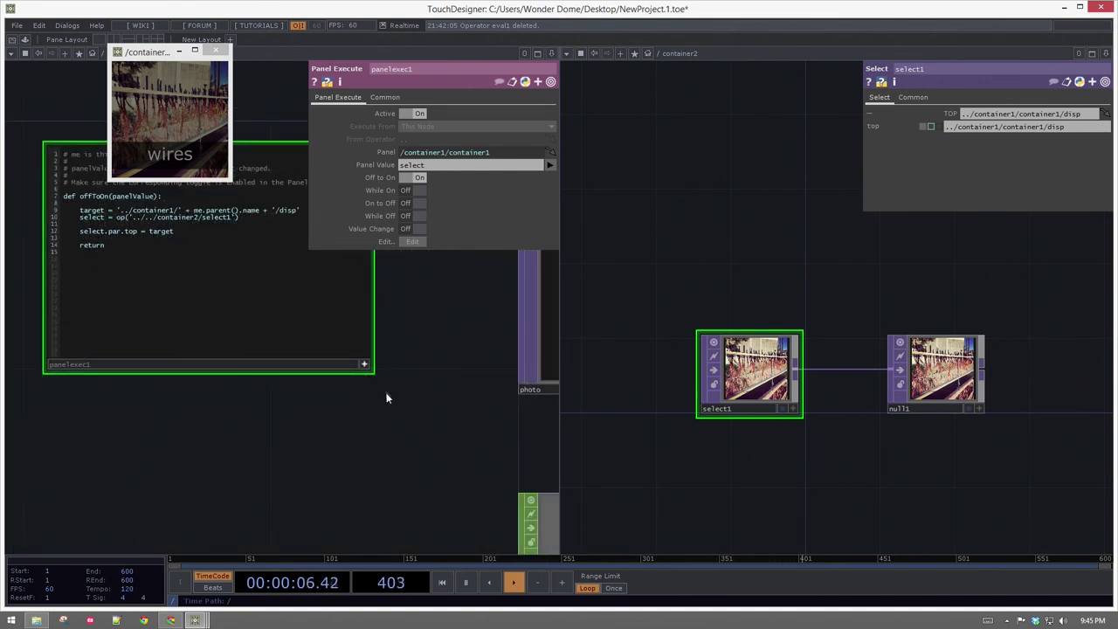
pyautogui.click(364, 364)
pyautogui.moveTo(415, 380); pyautogui.dragTo(399, 380)
pyautogui.click(182, 102)
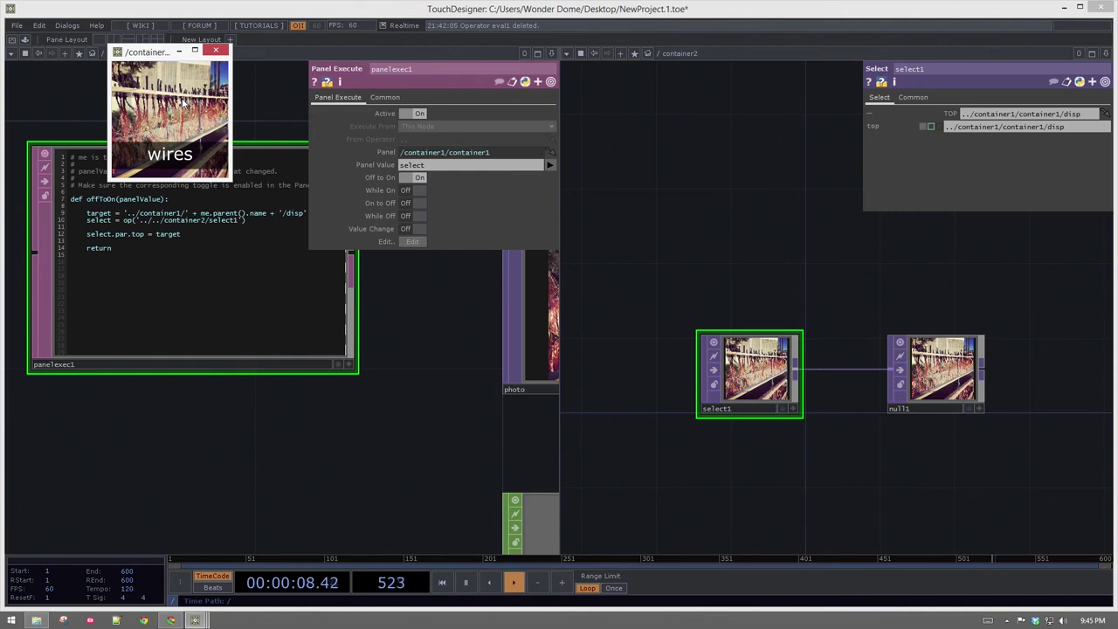
# Step: Go up to container1's network in the first pane and close the panel view of the wires button
pyautogui.moveTo(396, 332); pyautogui.dragTo(358, 436)
pyautogui.scroll(-3, 389, 405)
pyautogui.scroll(-1, 333, 458)
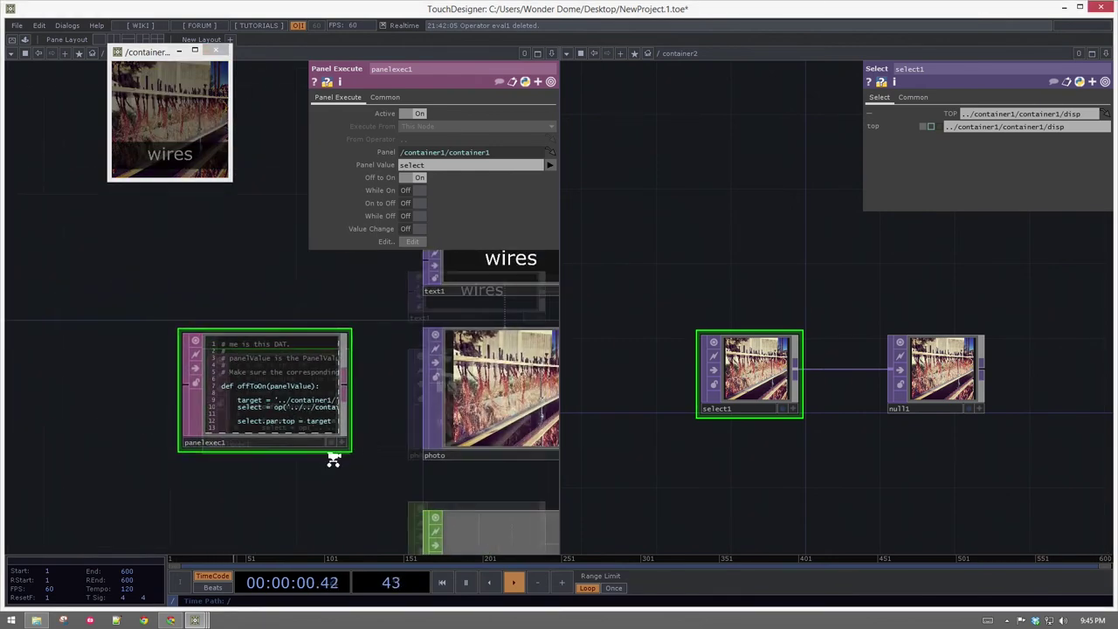
pyautogui.scroll(-8, 332, 460)
pyautogui.press('u')
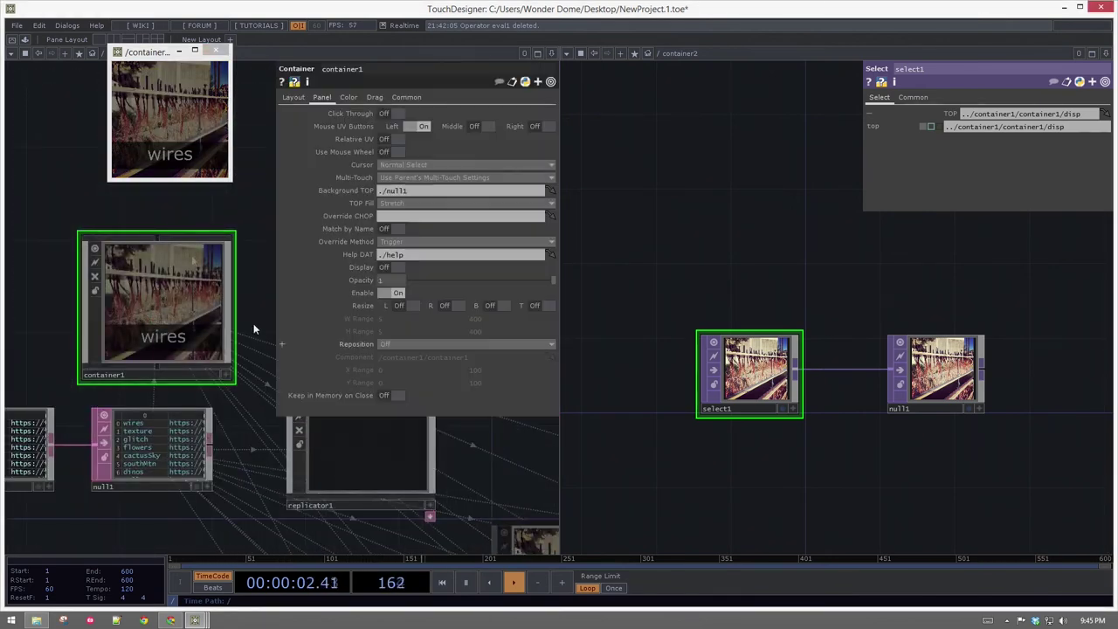
pyautogui.click(217, 50)
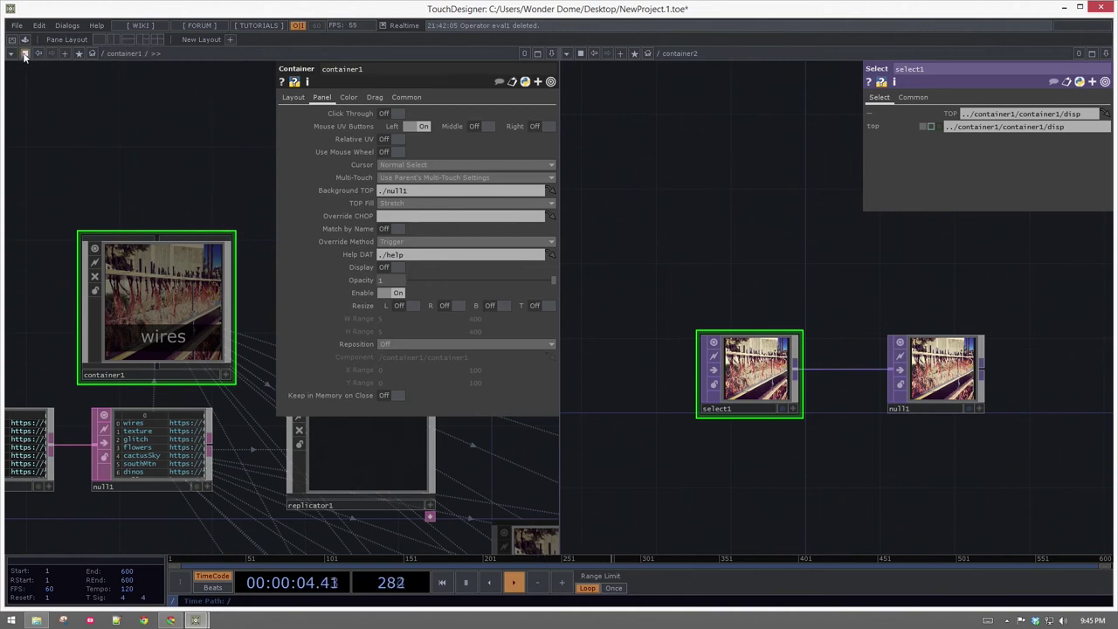
# Step: Open container1's panel view, test the image buttons against select1's TOP in container2, ending on cactusSky, and close the view
pyautogui.click(25, 53)
pyautogui.click(309, 96)
pyautogui.click(410, 135)
pyautogui.click(312, 229)
pyautogui.click(389, 234)
pyautogui.click(278, 344)
pyautogui.click(384, 342)
pyautogui.click(175, 341)
pyautogui.click(172, 232)
pyautogui.click(170, 113)
pyautogui.click(267, 125)
pyautogui.click(289, 234)
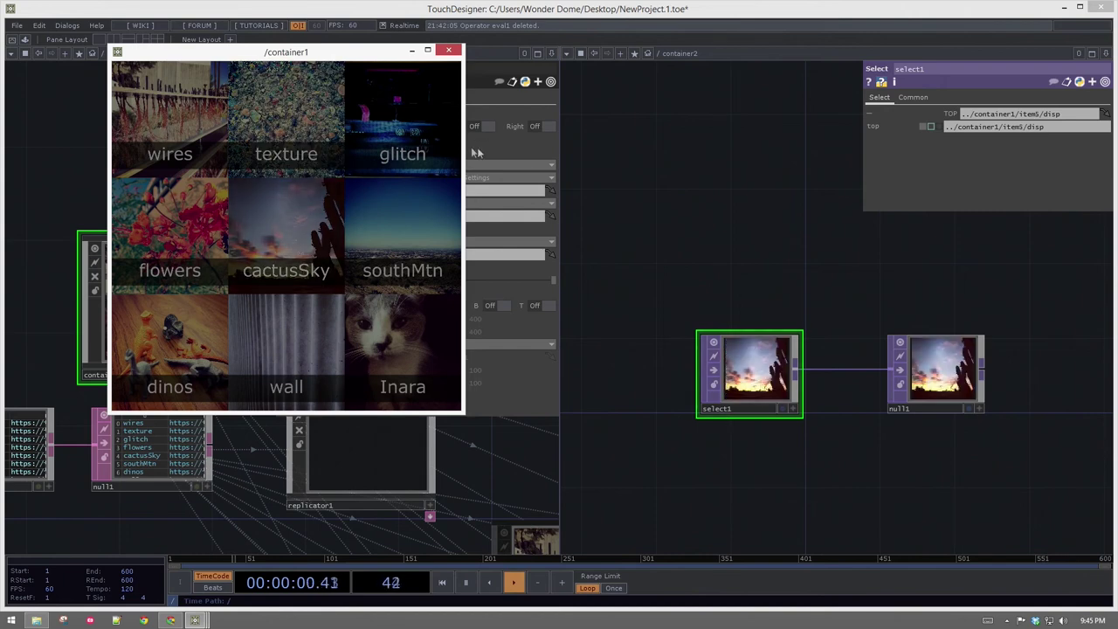
pyautogui.click(449, 51)
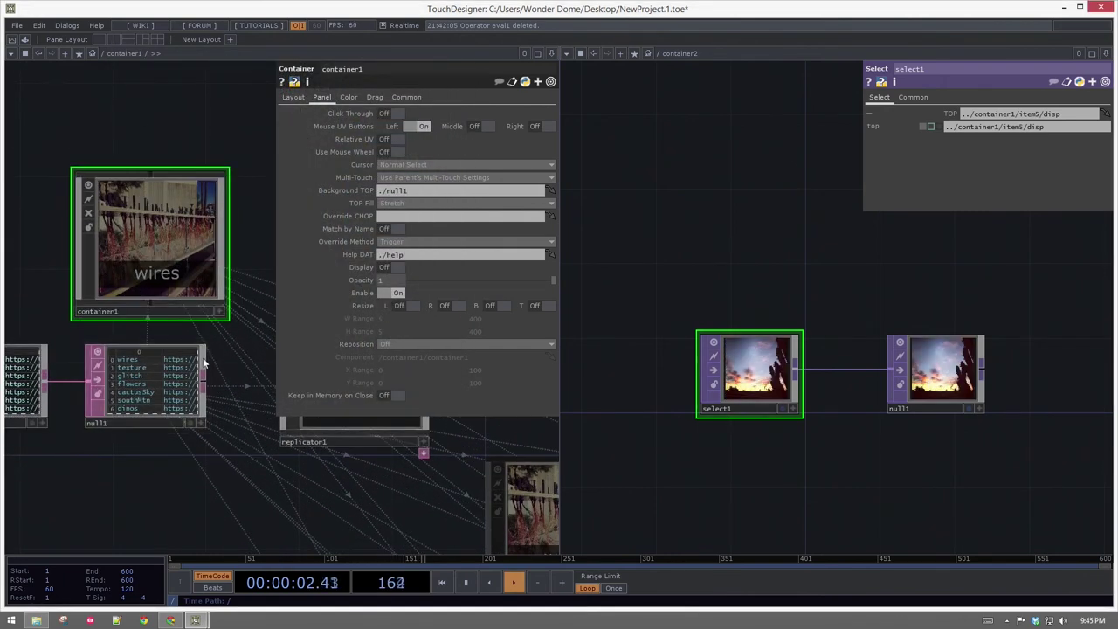
# Step: Switch the workspace to a single pane and go up to the root network holding photoSelector
pyautogui.scroll(-5, 192, 432)
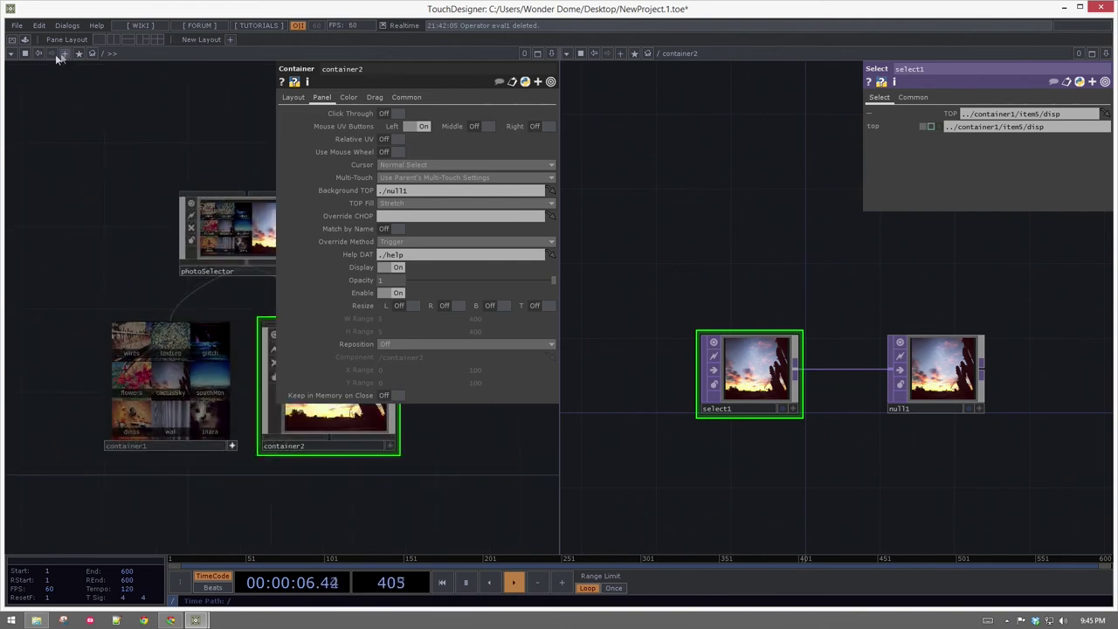
pyautogui.click(100, 39)
pyautogui.scroll(-5, 245, 339)
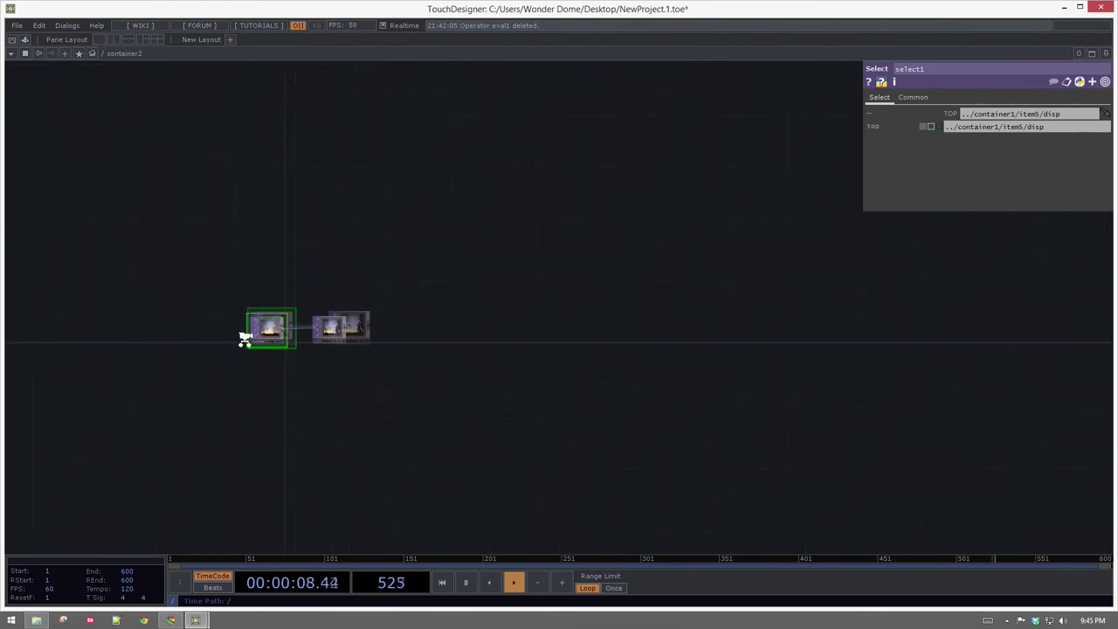
pyautogui.moveTo(280, 508); pyautogui.dragTo(358, 523)
pyautogui.click(334, 437)
pyautogui.moveTo(576, 126); pyautogui.dragTo(629, 211)
# Step: Open photoSelector's panel view, test several image buttons including texture, southMtn, wires and dinos, ending on cactusSky, and close the view
pyautogui.rightClick(490, 172)
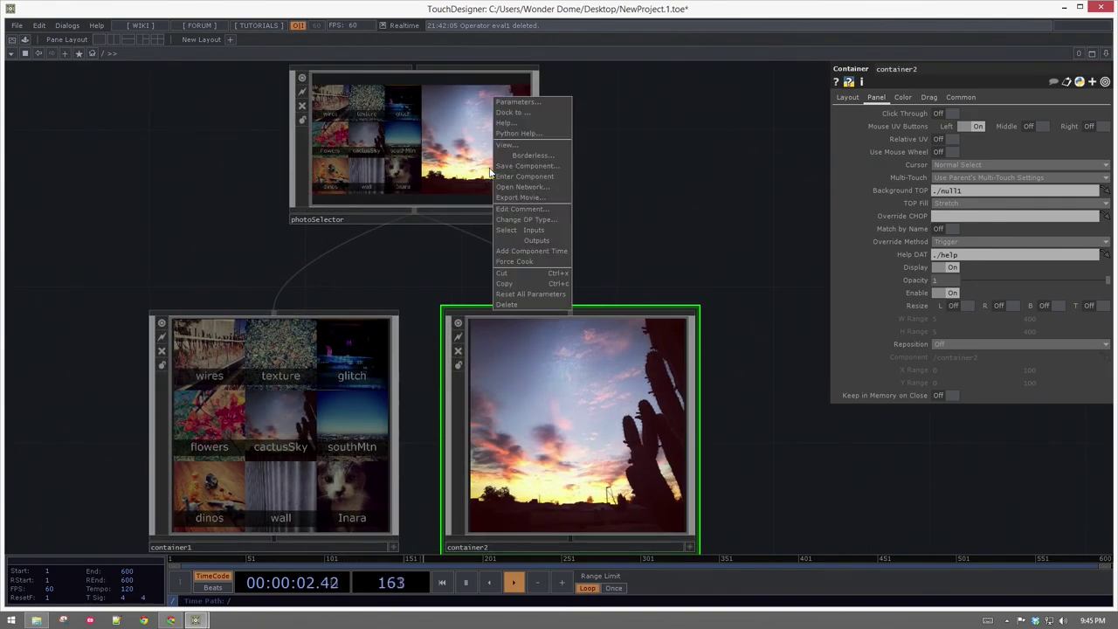
pyautogui.click(527, 145)
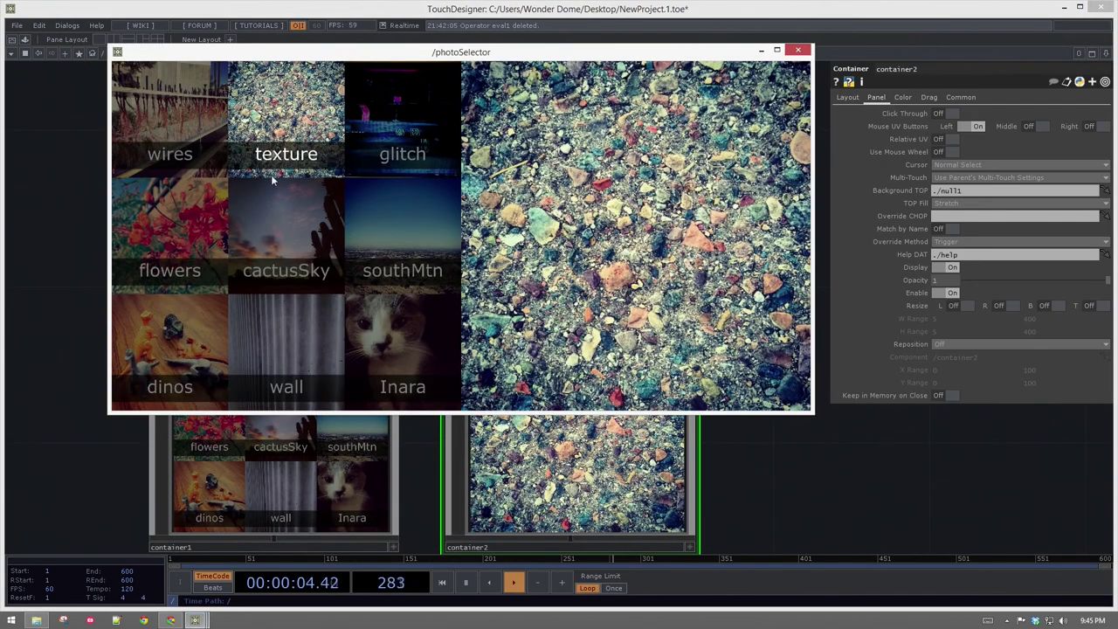
pyautogui.click(286, 367)
pyautogui.click(402, 235)
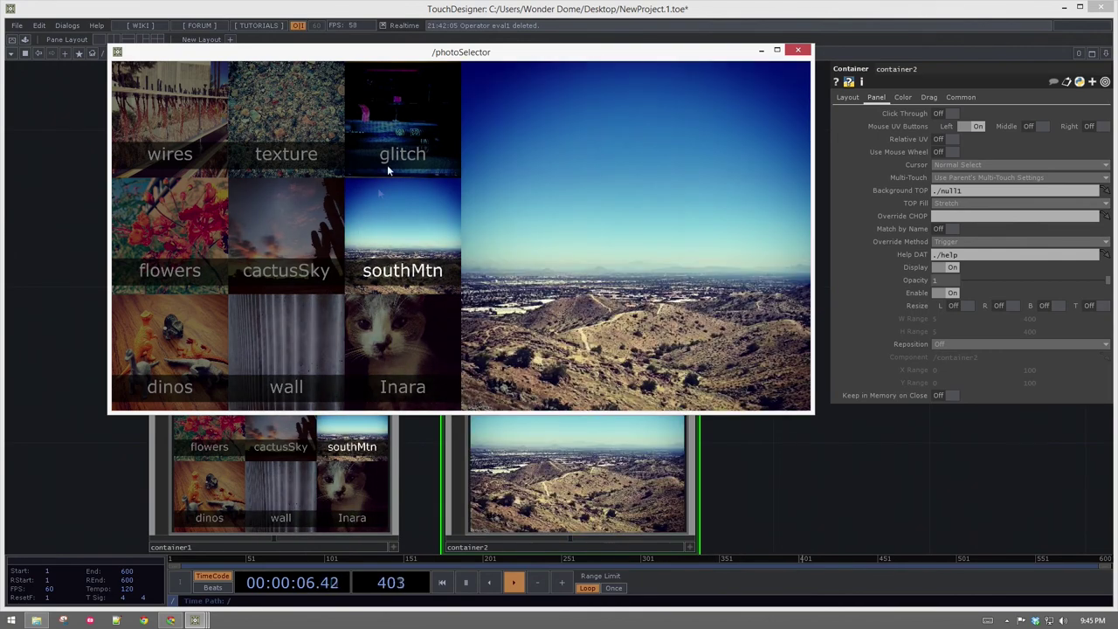
pyautogui.click(317, 118)
pyautogui.click(166, 118)
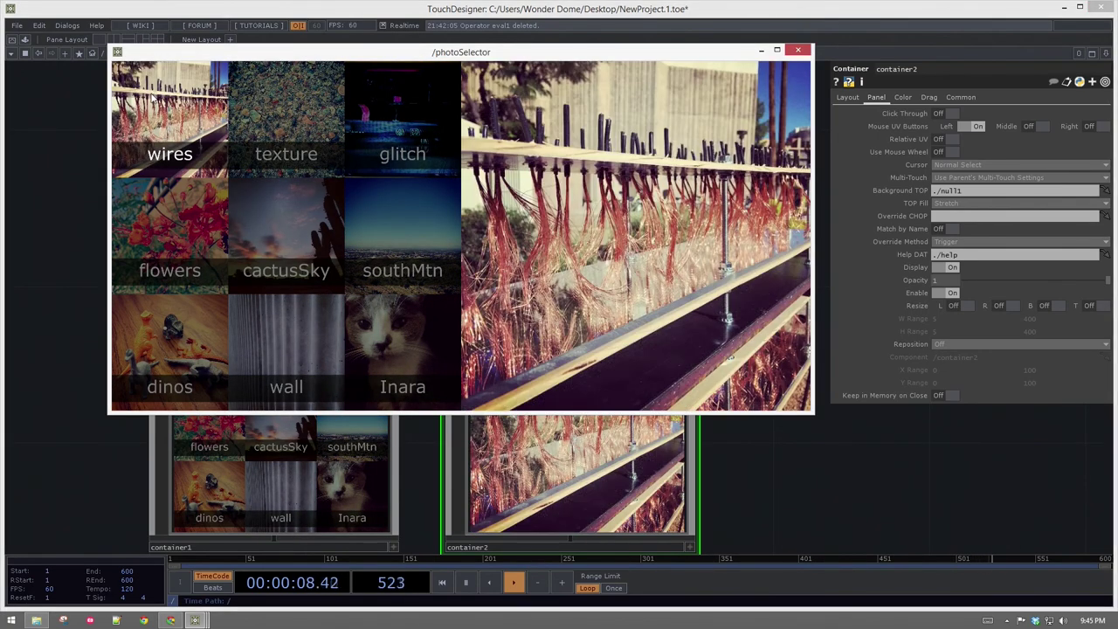
pyautogui.click(157, 231)
pyautogui.click(175, 323)
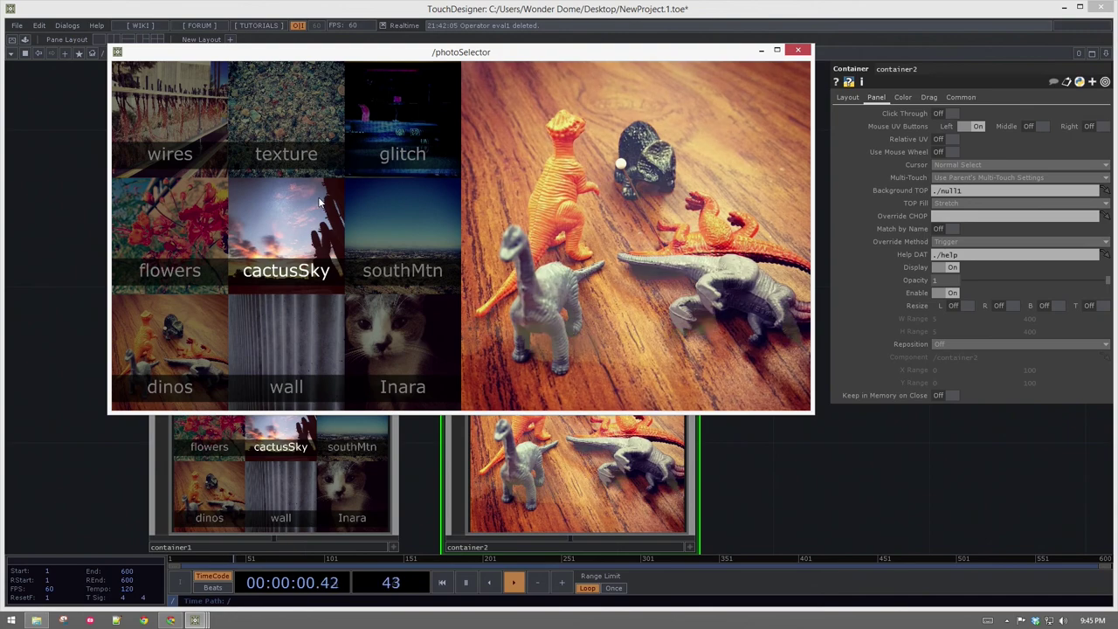
pyautogui.click(279, 236)
pyautogui.click(804, 50)
# Step: Turn off the node viewers of container1 and container2 in the root network
pyautogui.scroll(-4, 366, 286)
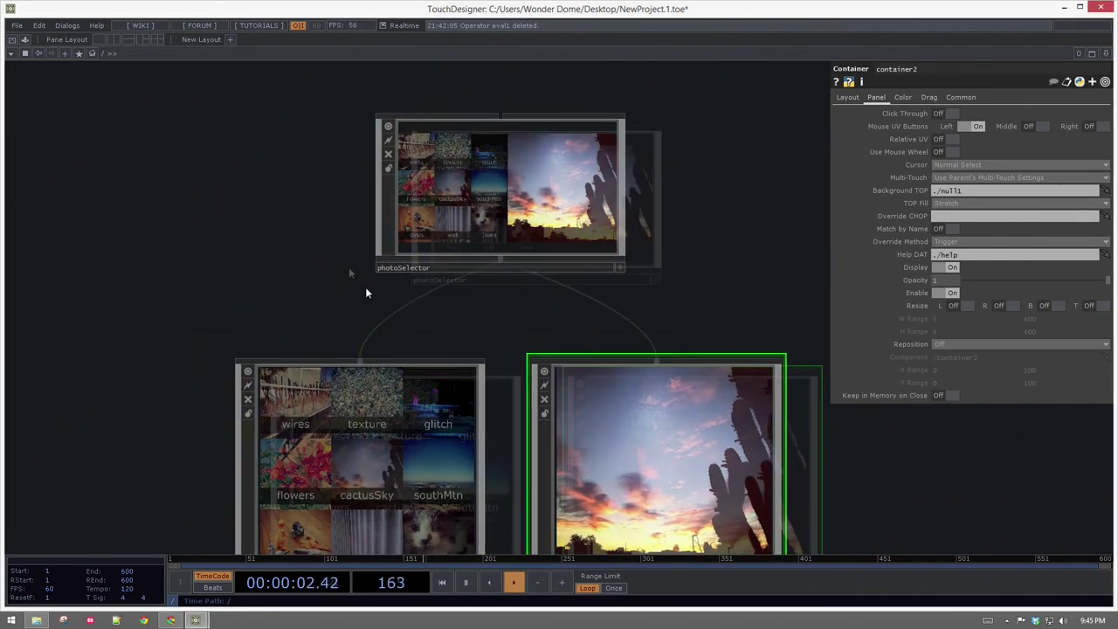
pyautogui.moveTo(342, 263); pyautogui.dragTo(573, 283)
pyautogui.moveTo(494, 145); pyautogui.dragTo(614, 333, button='right')
pyautogui.moveTo(546, 328); pyautogui.dragTo(499, 472)
pyautogui.moveTo(475, 398); pyautogui.dragTo(514, 348)
pyautogui.click(575, 381)
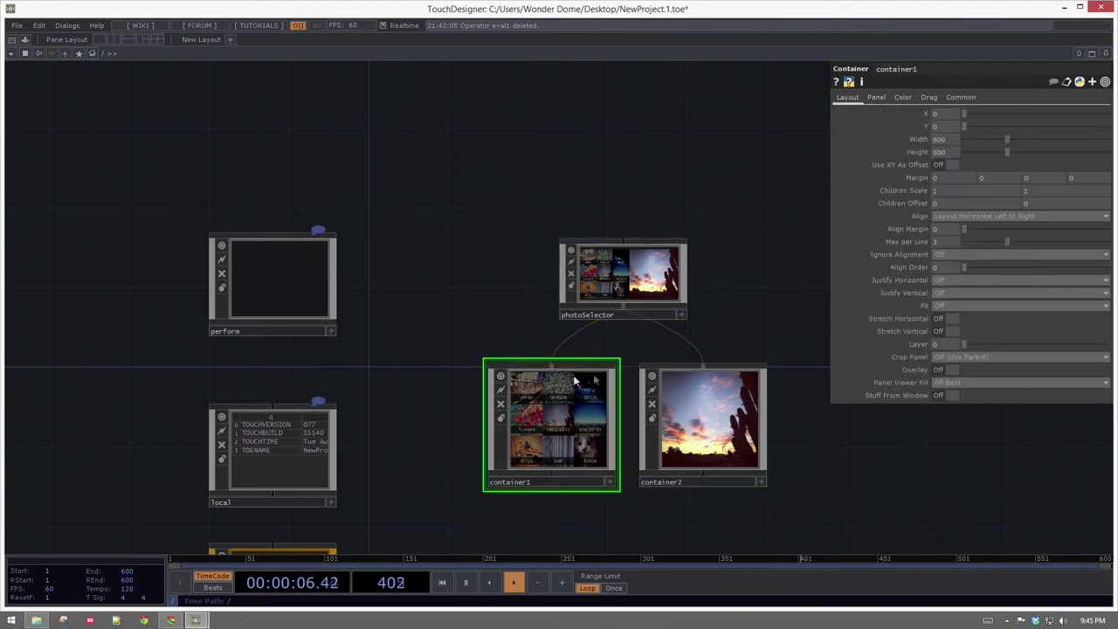
pyautogui.click(501, 377)
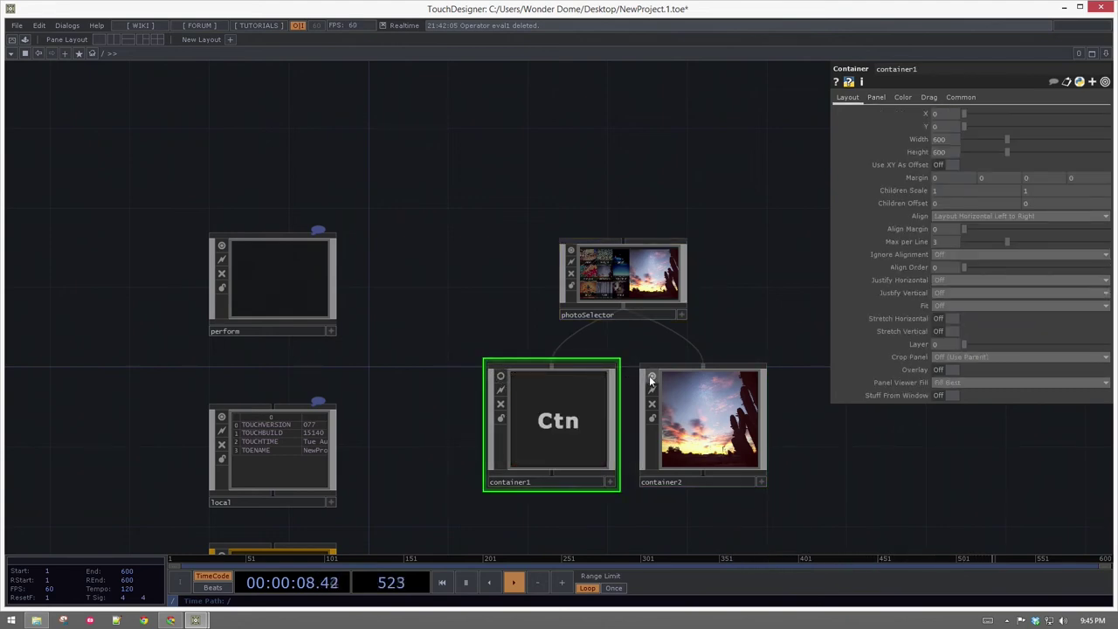
pyautogui.click(652, 377)
# Step: Assign photoSelector as the Operator of the perform window, preview it in perform mode and return to the network editor
pyautogui.scroll(3, 616, 266)
pyautogui.scroll(-3, 611, 271)
pyautogui.moveTo(612, 271); pyautogui.dragTo(273, 290)
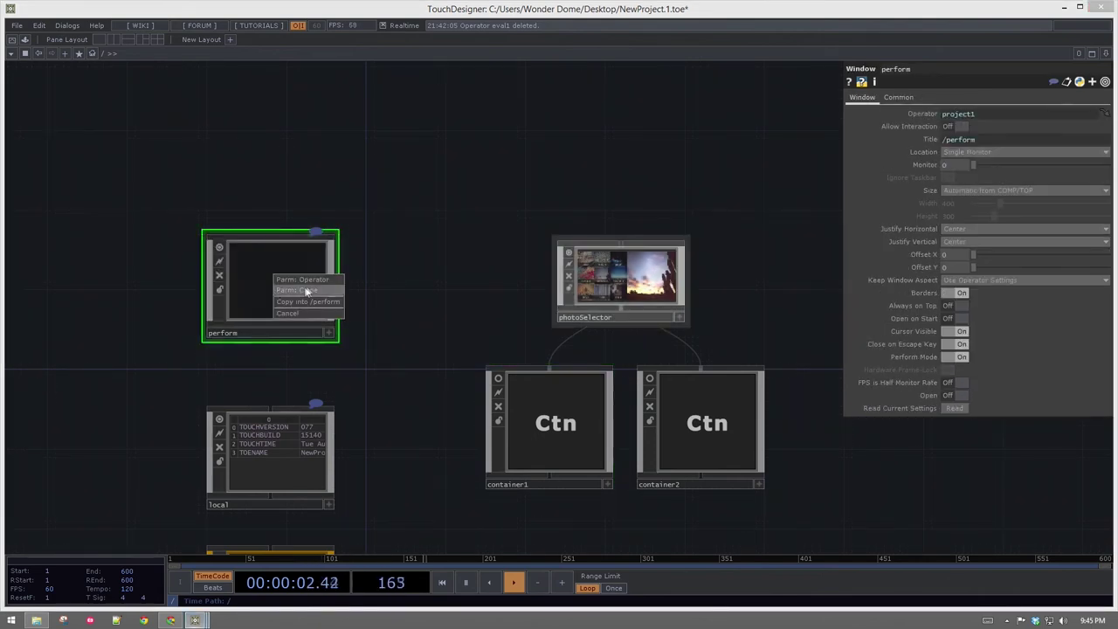
pyautogui.click(324, 280)
pyautogui.moveTo(471, 272); pyautogui.dragTo(472, 234)
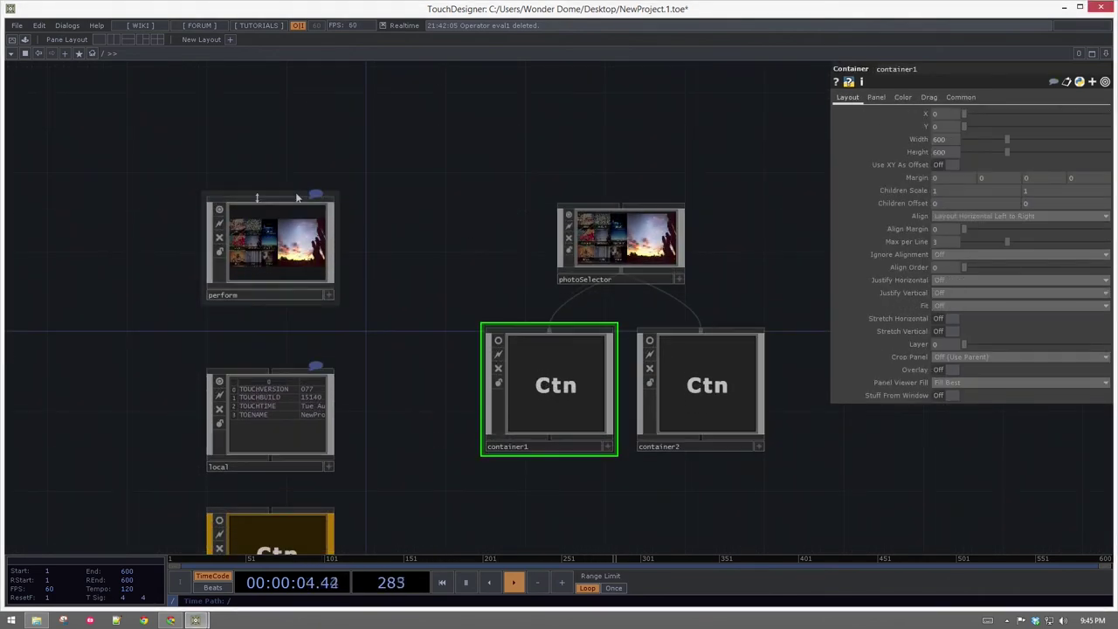
pyautogui.click(12, 40)
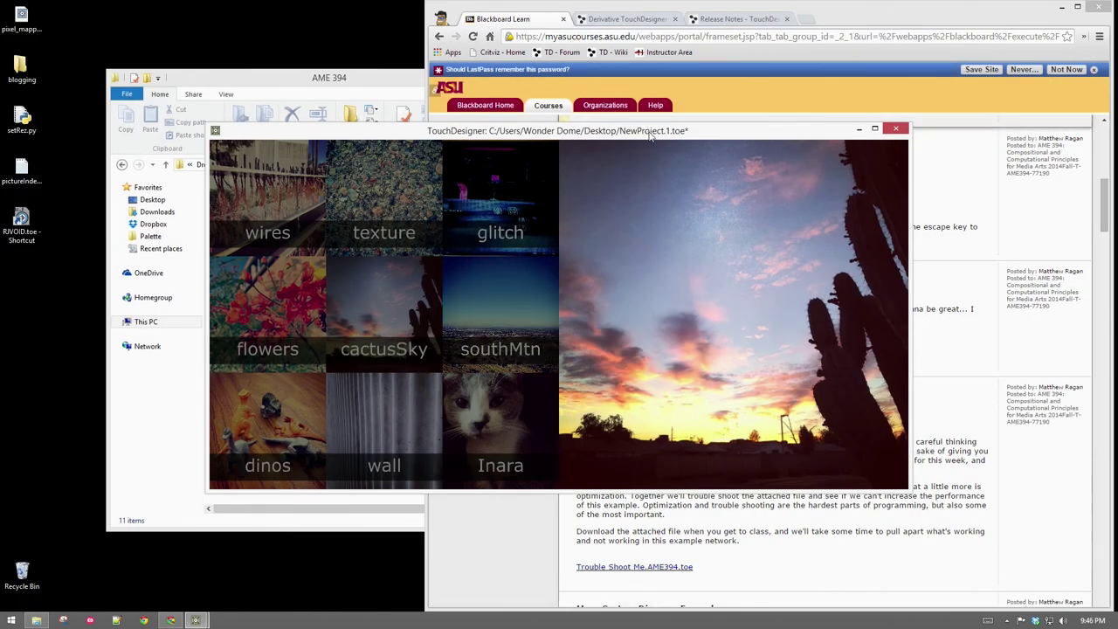
pyautogui.press('Escape')
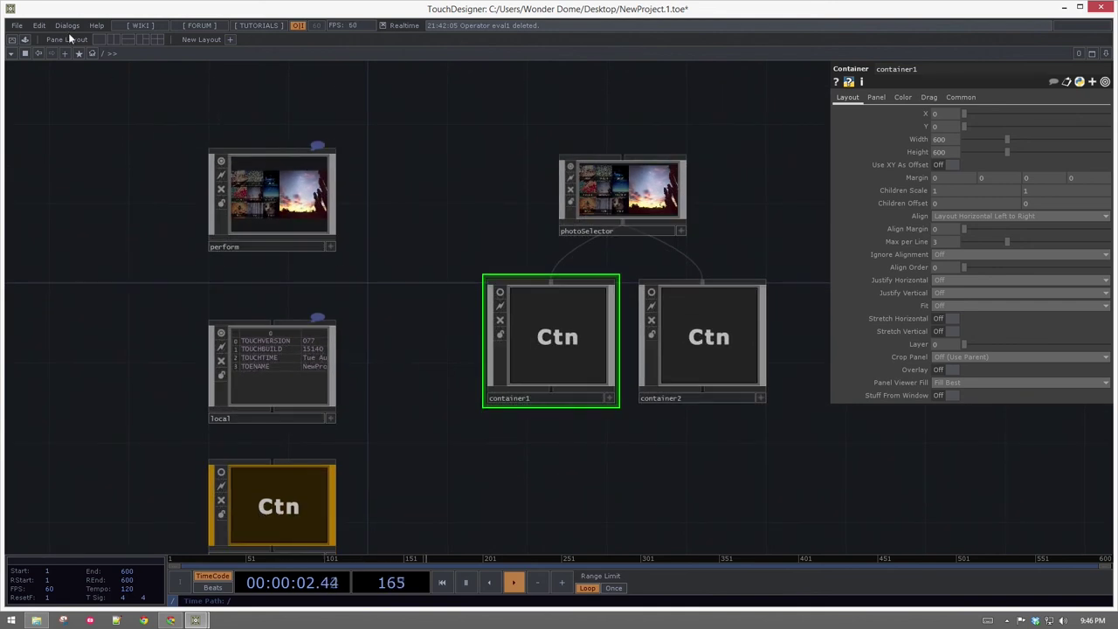
# Step: Enable Start in Perform Mode in the Window Placement settings and apply it
pyautogui.click(68, 26)
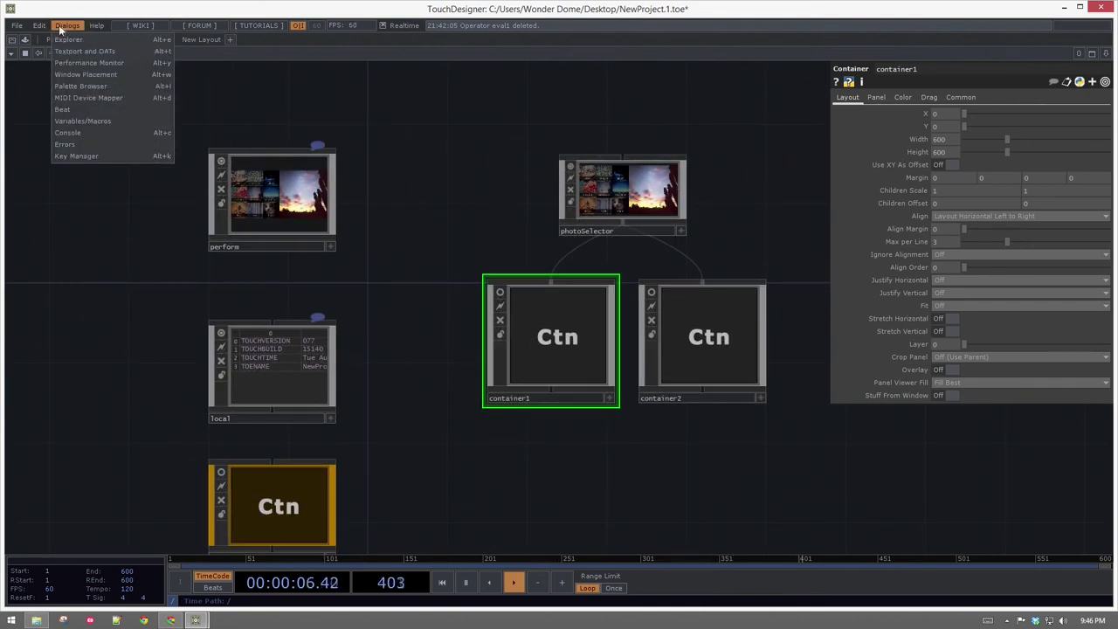
pyautogui.click(77, 76)
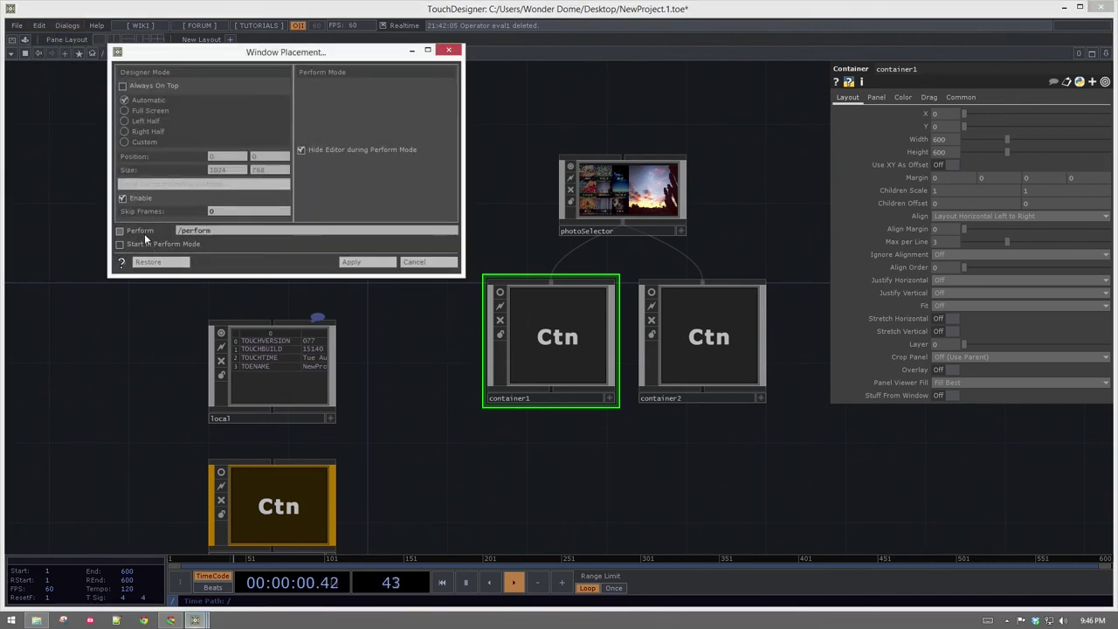
pyautogui.click(140, 247)
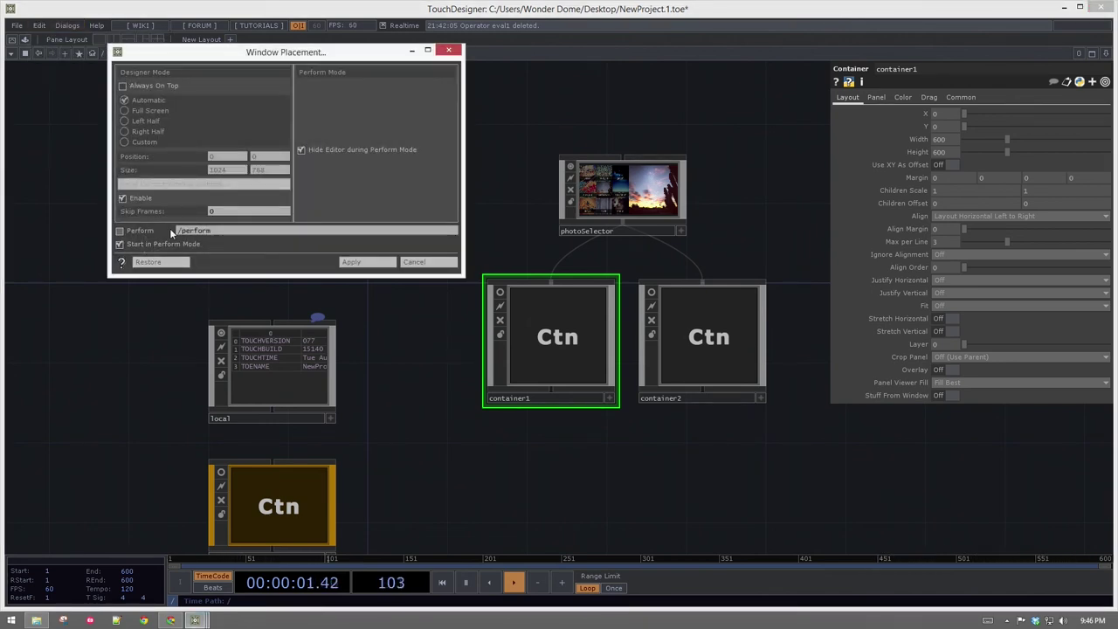
pyautogui.click(384, 264)
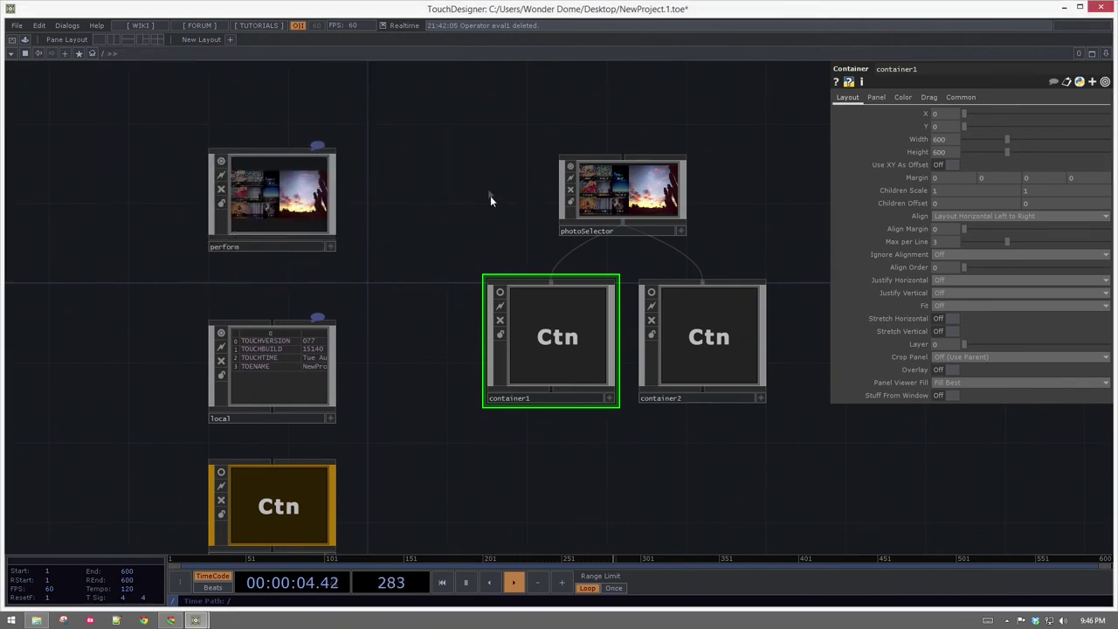
# Step: Review the root network and the button template, table and replicator inside container1
pyautogui.scroll(8, 411, 210)
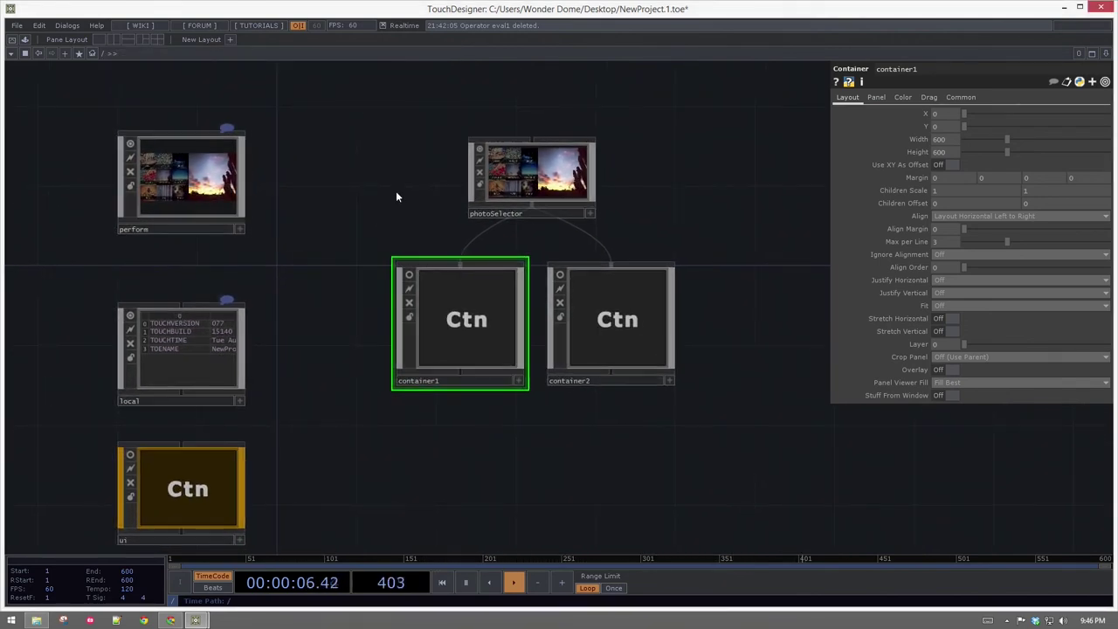
pyautogui.scroll(2, 219, 315)
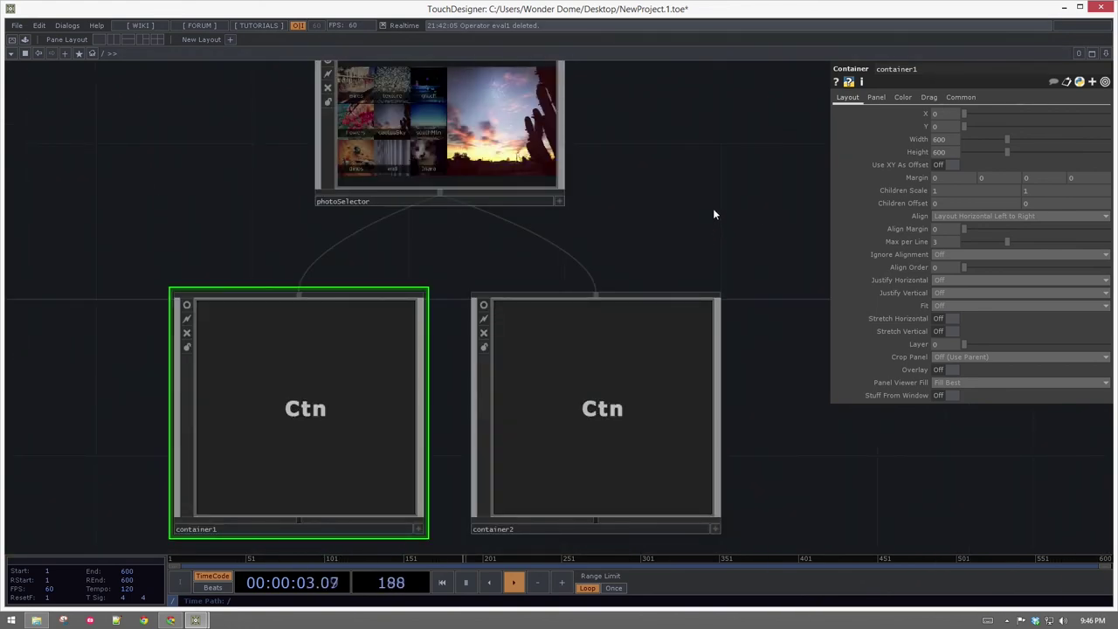
pyautogui.scroll(-5, 713, 208)
pyautogui.scroll(5, 496, 333)
pyautogui.scroll(3, 496, 333)
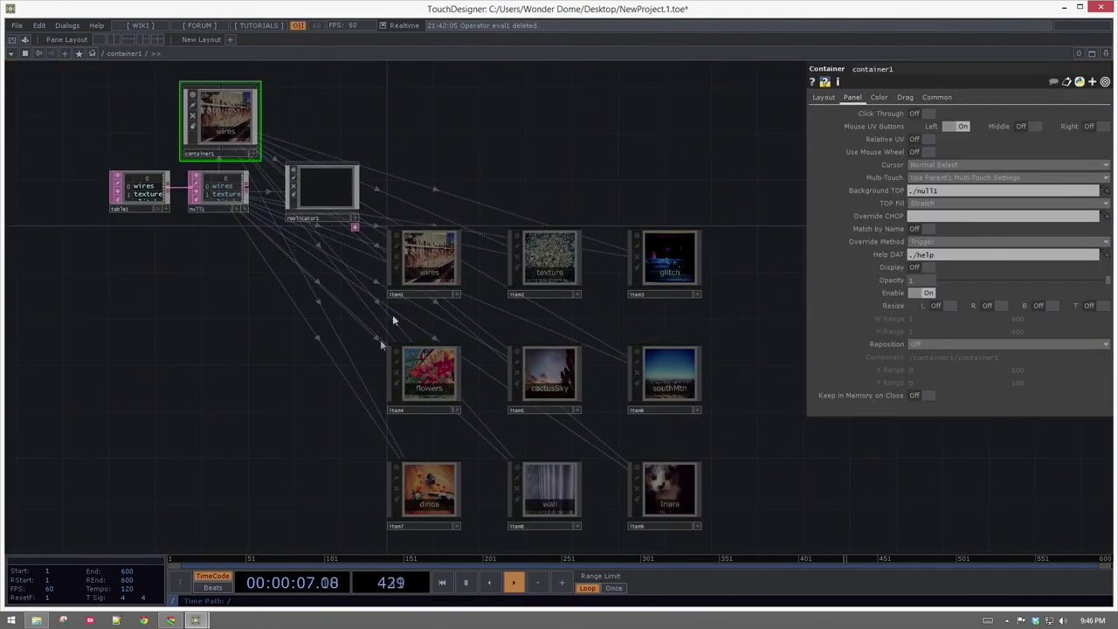
pyautogui.scroll(6, 214, 406)
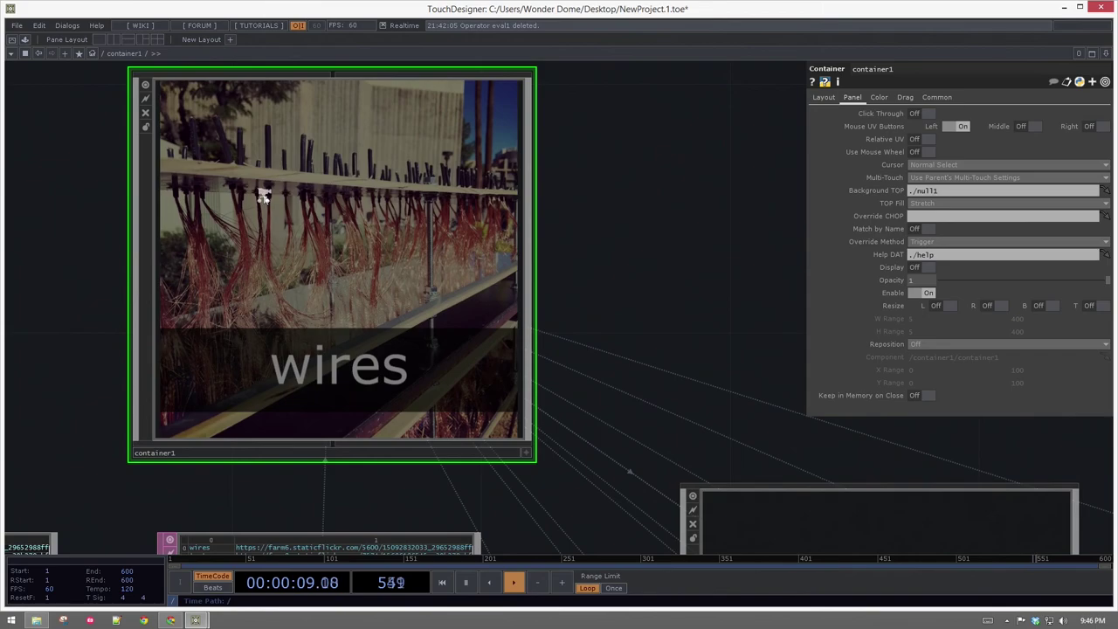
pyautogui.scroll(-4, 327, 224)
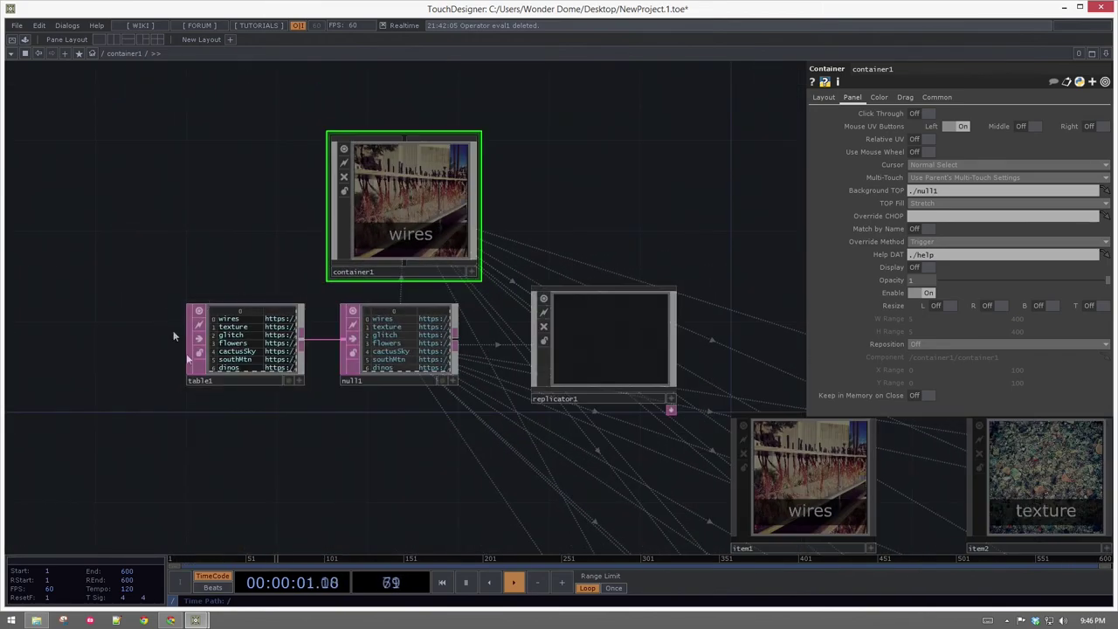
# Step: Inspect the network inside the nested container1 button, including panelexec1 and the disp TOP, and go back up to its parent
pyautogui.scroll(3, 237, 362)
pyautogui.scroll(2, 238, 362)
pyautogui.moveTo(349, 466); pyautogui.dragTo(202, 474)
pyautogui.press('i')
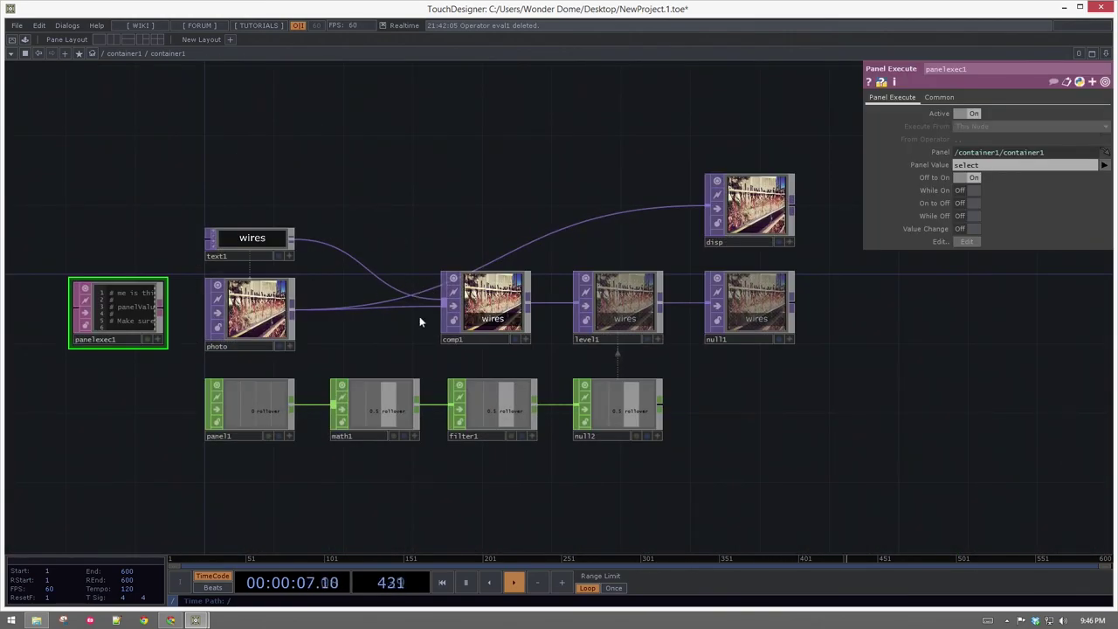
pyautogui.press('u')
pyautogui.press('i')
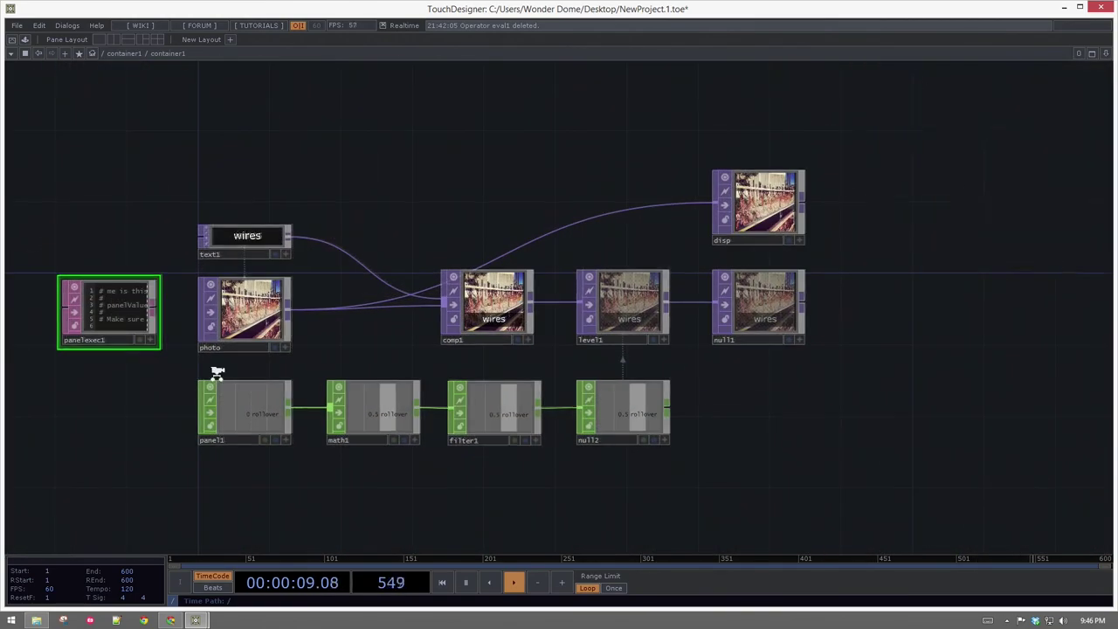
pyautogui.scroll(-4, 365, 247)
pyautogui.press('u')
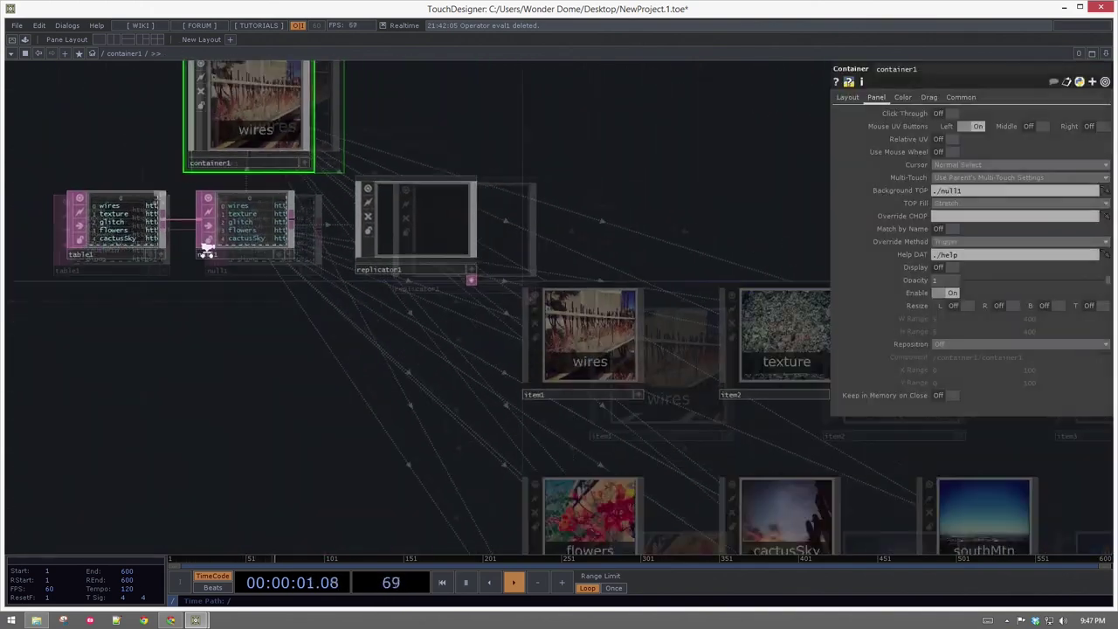
# Step: Duplicate the table1 DAT in container1 and place the copy below the original
pyautogui.moveTo(138, 186); pyautogui.dragTo(209, 322)
pyautogui.scroll(4, 168, 218)
pyautogui.moveTo(167, 292); pyautogui.dragTo(247, 337)
pyautogui.scroll(3, 222, 208)
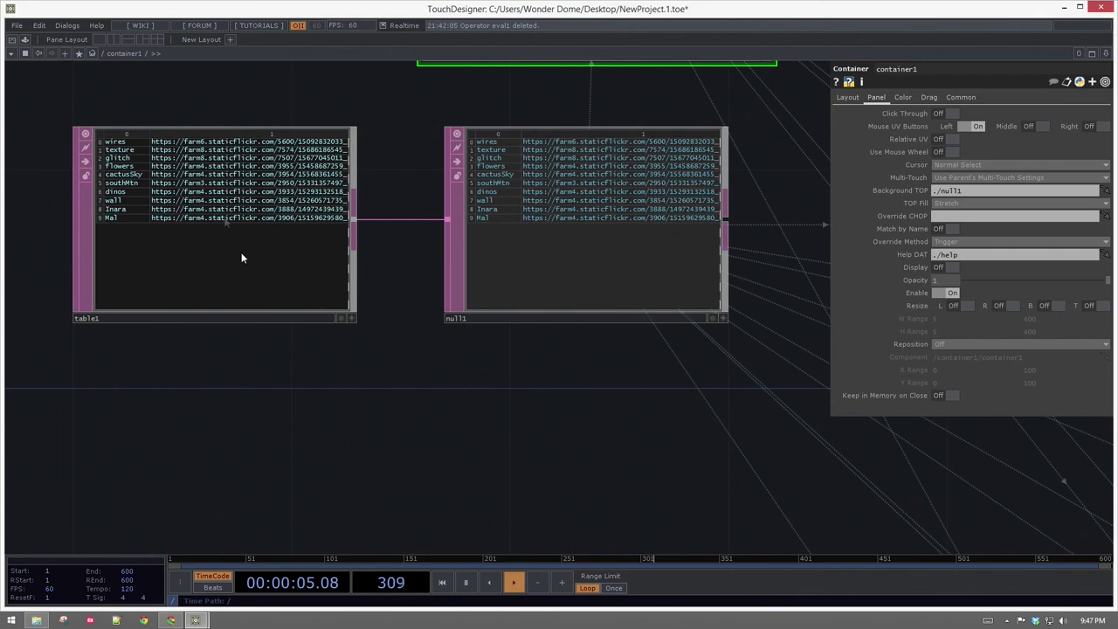
pyautogui.moveTo(358, 271); pyautogui.dragTo(243, 402)
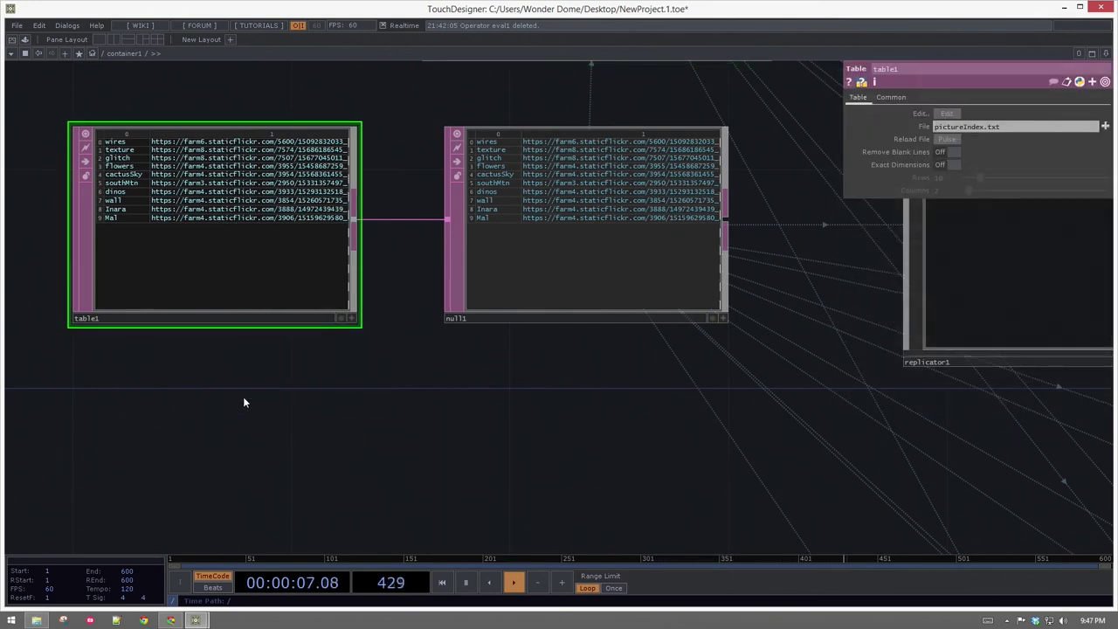
pyautogui.hotkey('ctrl', 'c')
pyautogui.hotkey('ctrl', 'v')
pyautogui.moveTo(387, 420); pyautogui.dragTo(483, 319)
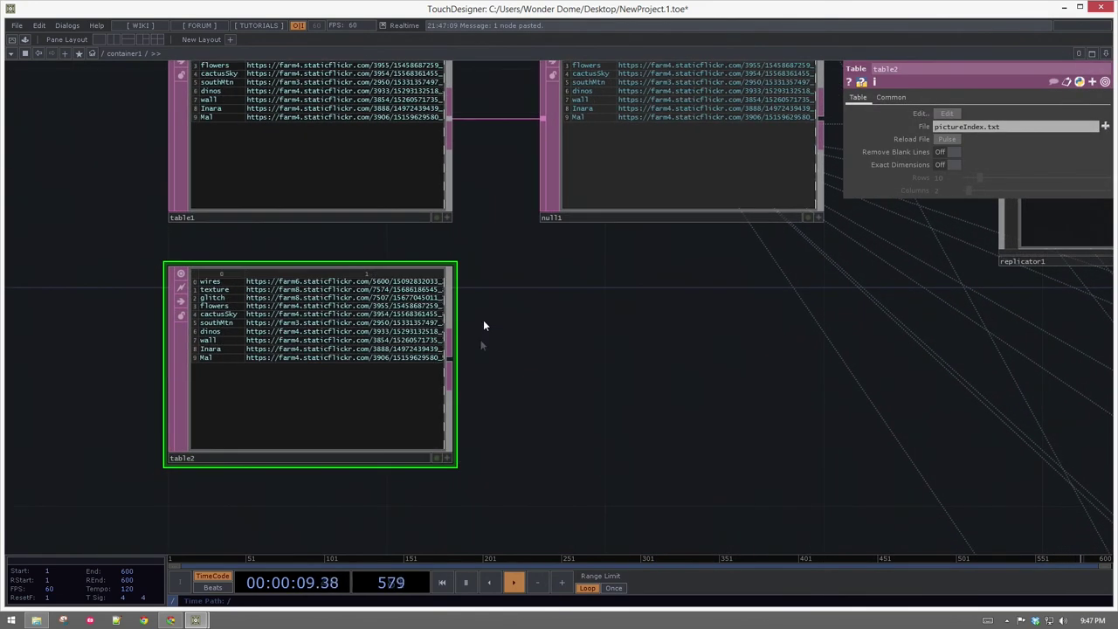
# Step: Switch to Chrome and load the account owner's Flickr photostream in a new tab, removing the album part from the suggested address
pyautogui.click(173, 620)
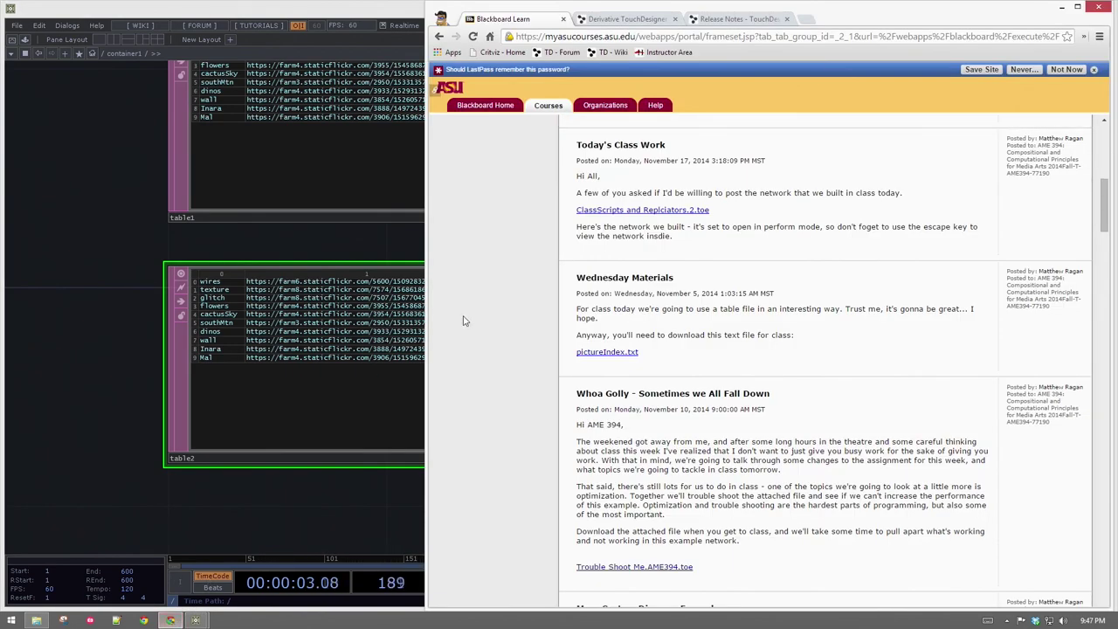
pyautogui.hotkey('ctrl', 't')
pyautogui.write('fli')
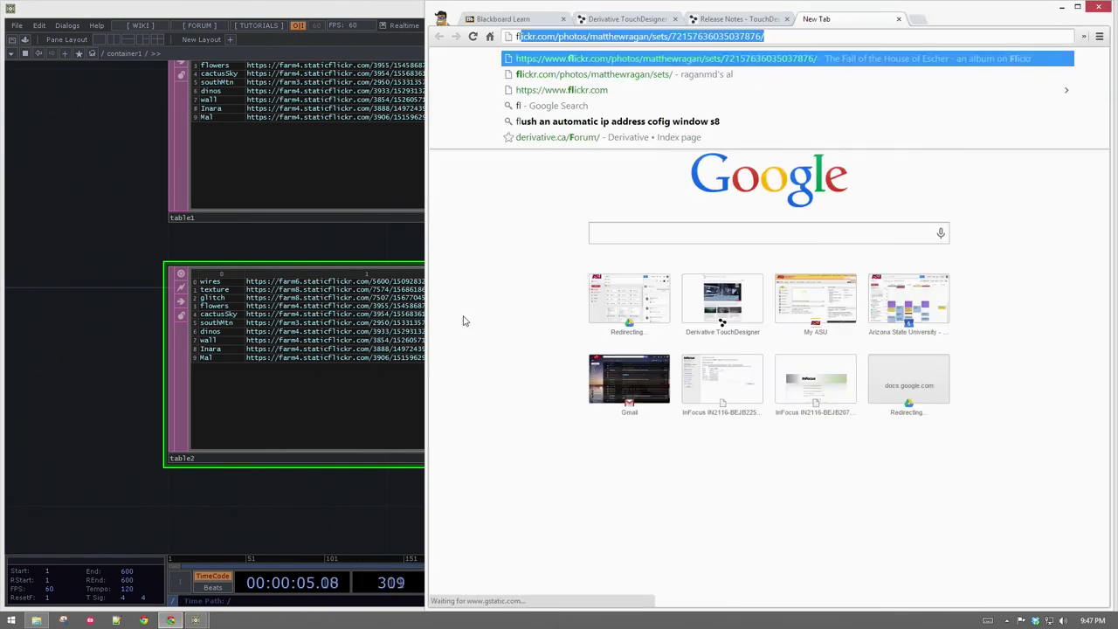
pyautogui.press('Right')
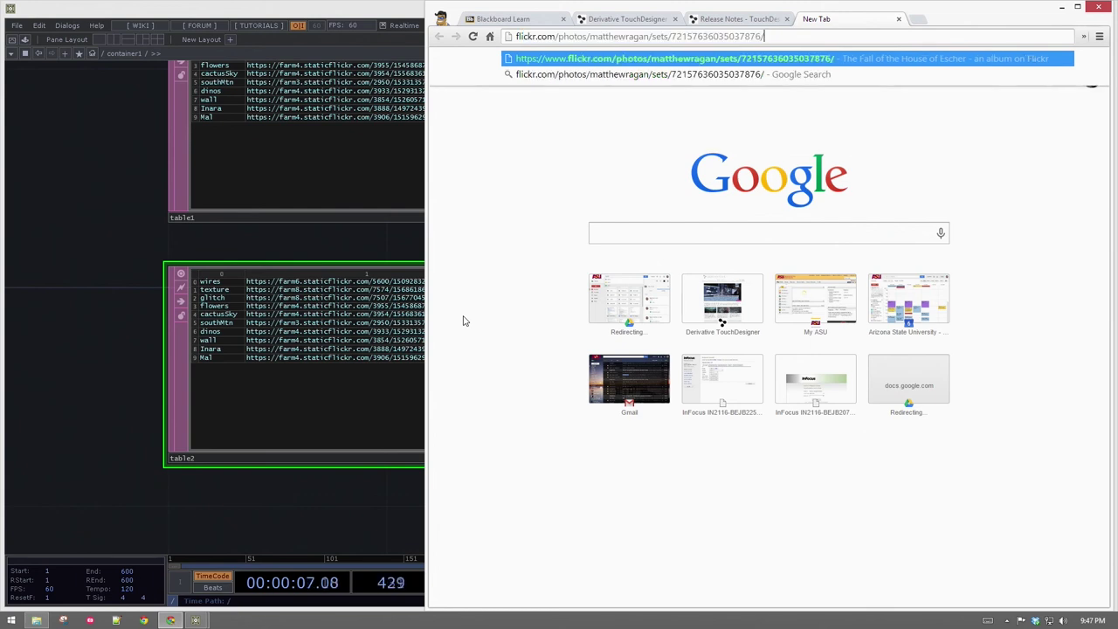
pyautogui.moveTo(651, 37); pyautogui.dragTo(780, 35)
pyautogui.press('BackSpace')
pyautogui.press('Return')
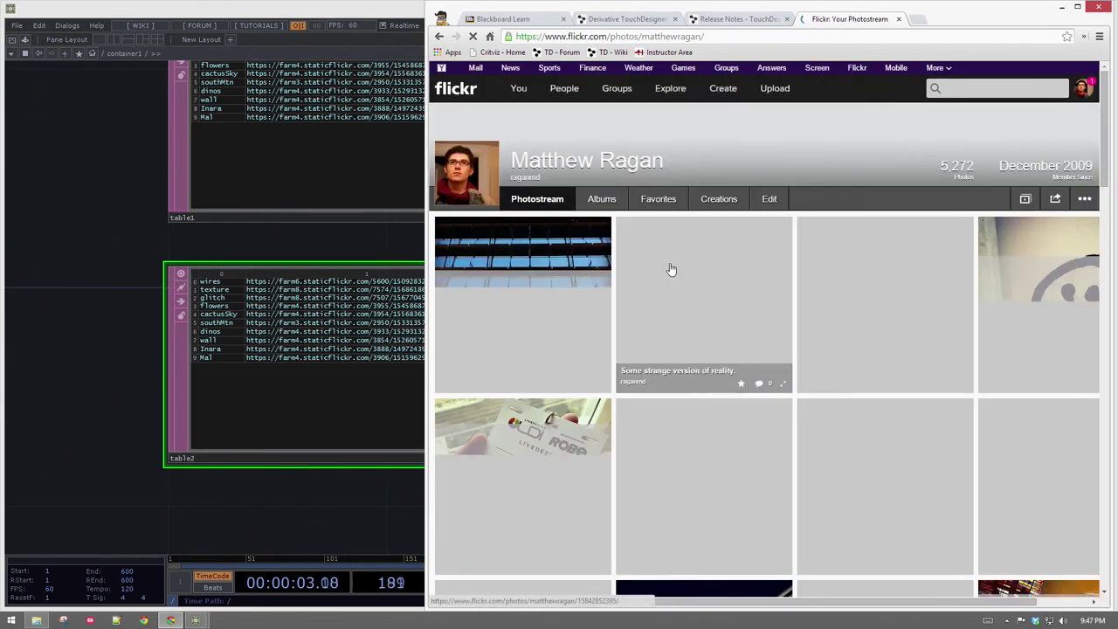
# Step: Open four photos from the photostream in new tabs and bring up the first one, captioned "So long Las Vegas"
pyautogui.middleClick(578, 310)
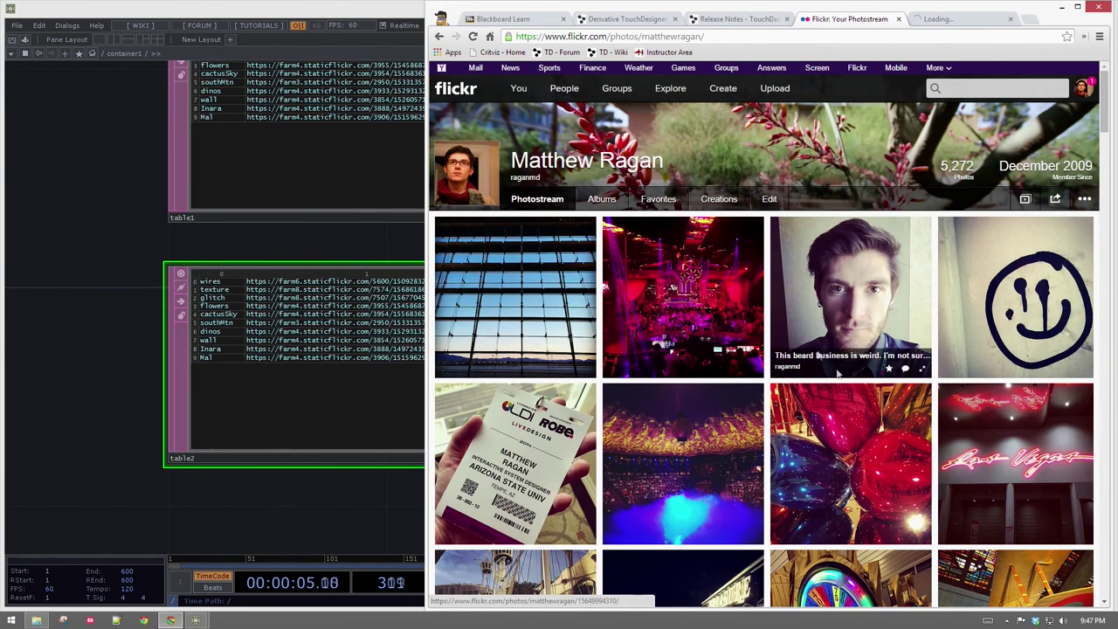
pyautogui.middleClick(1016, 319)
pyautogui.middleClick(700, 453)
pyautogui.middleClick(844, 453)
pyautogui.click(779, 20)
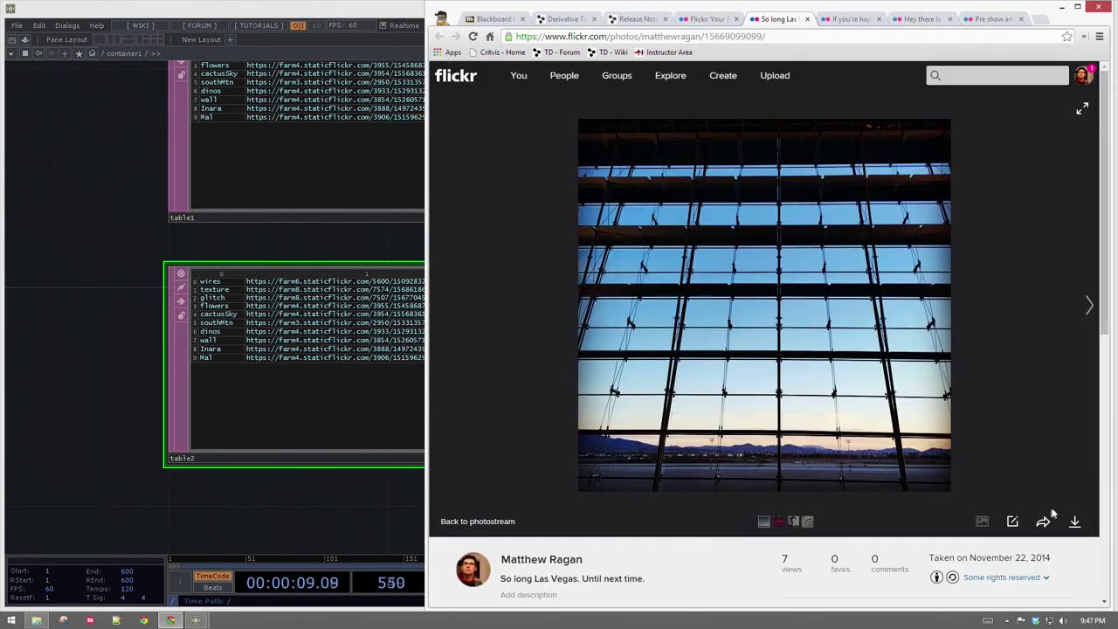
# Step: Open the all-sizes pages of the "So long Las Vegas", "Hey there la reve" and "Pre show art" photos in their tabs
pyautogui.click(1074, 522)
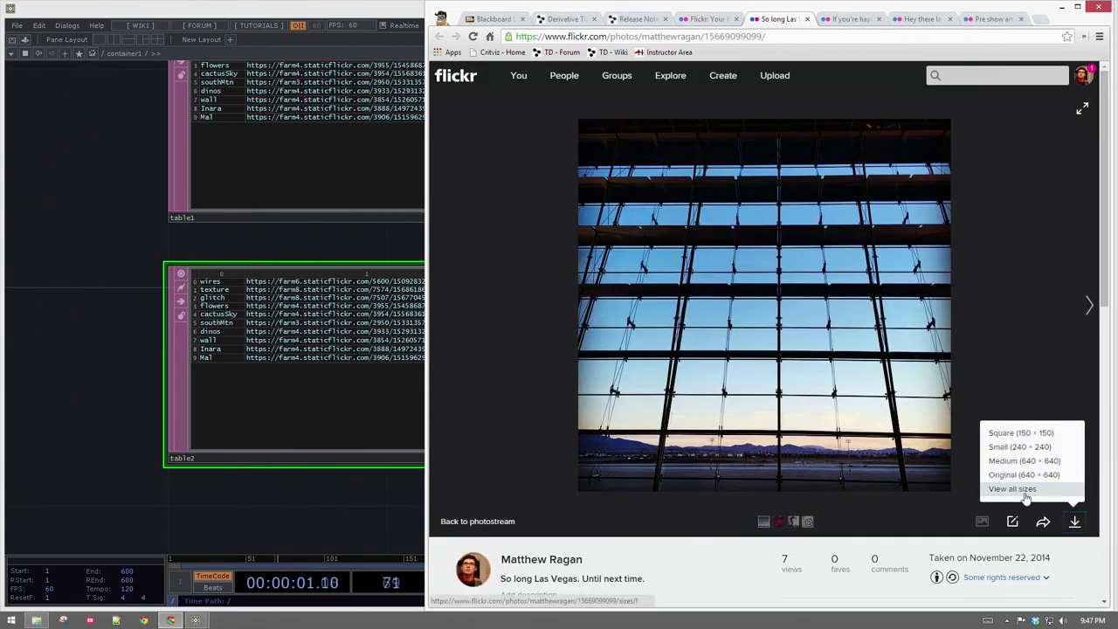
pyautogui.click(1026, 490)
pyautogui.hotkey('ctrl', 'Tab')
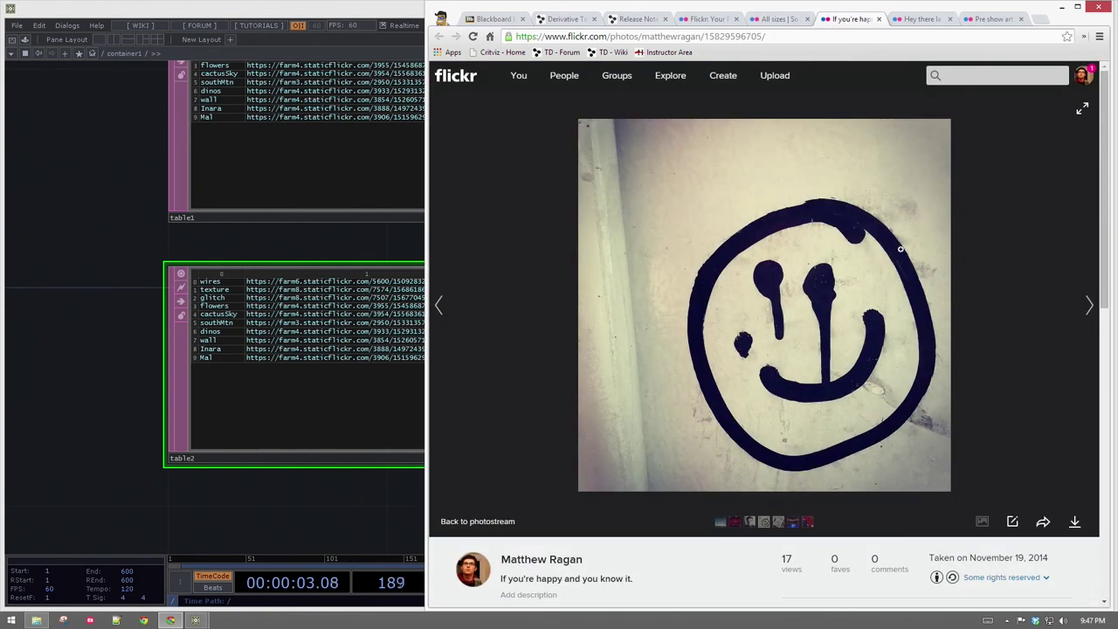
pyautogui.click(1074, 524)
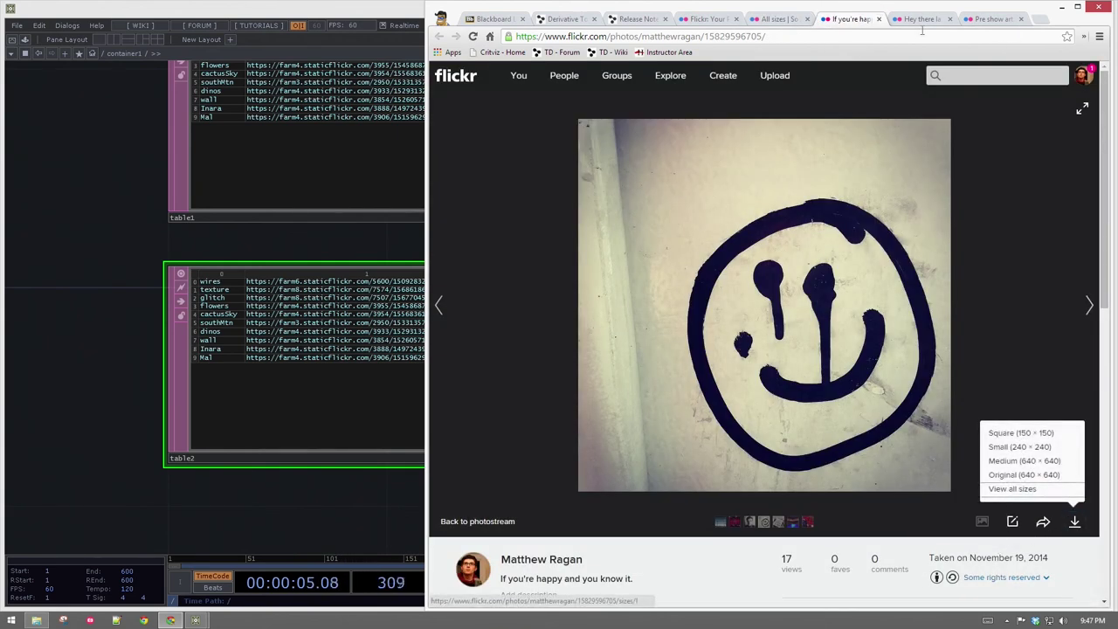
pyautogui.click(926, 21)
pyautogui.click(1074, 523)
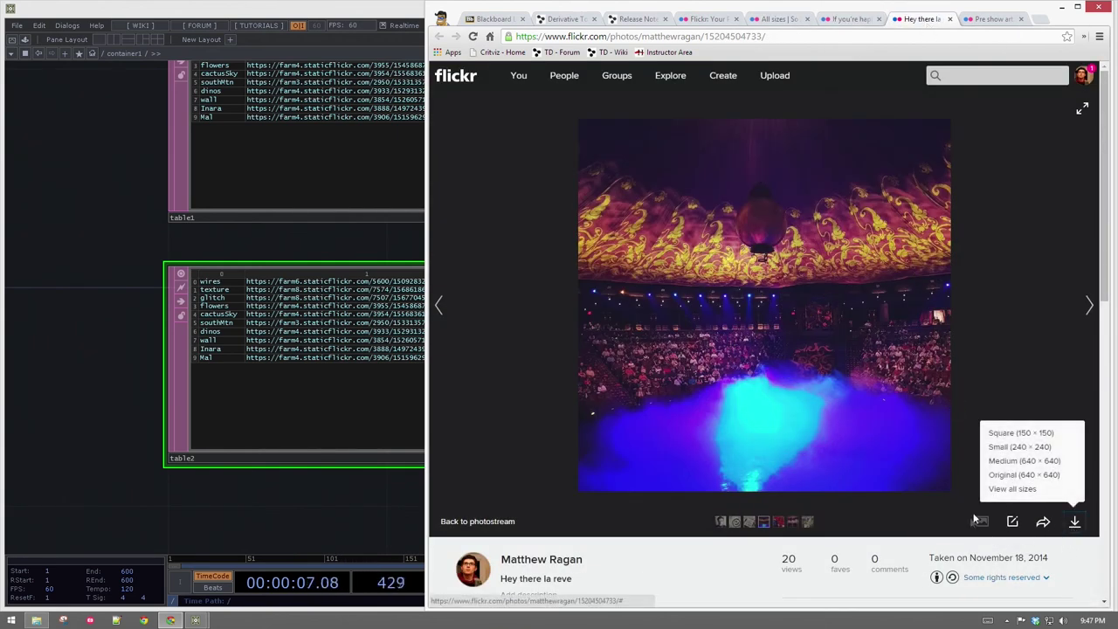
pyautogui.click(1026, 487)
pyautogui.click(991, 19)
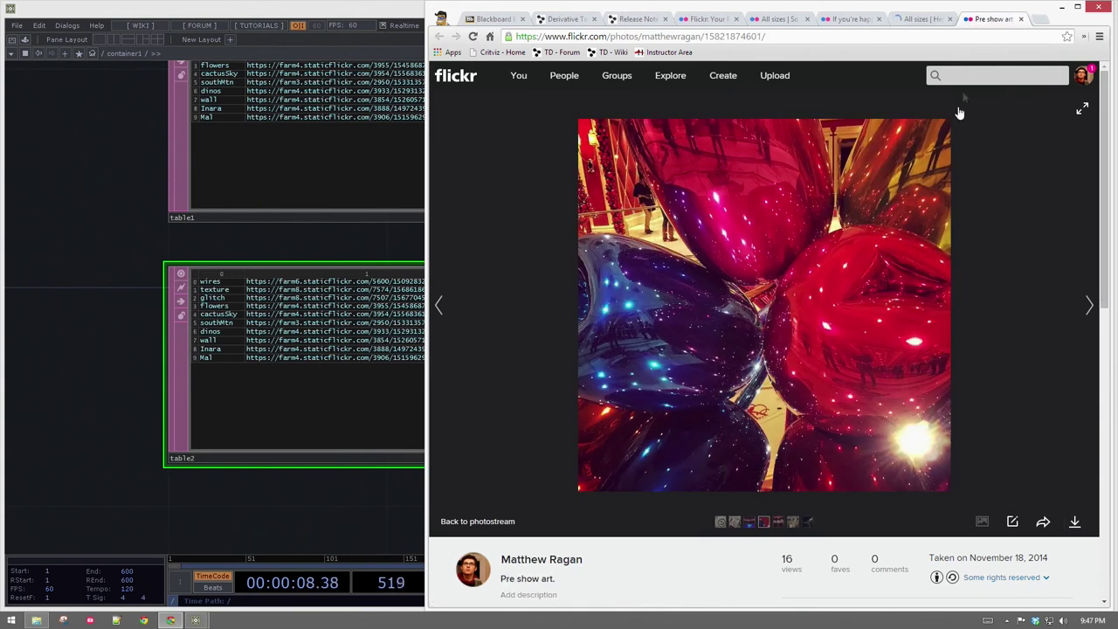
pyautogui.click(1074, 522)
pyautogui.click(1027, 488)
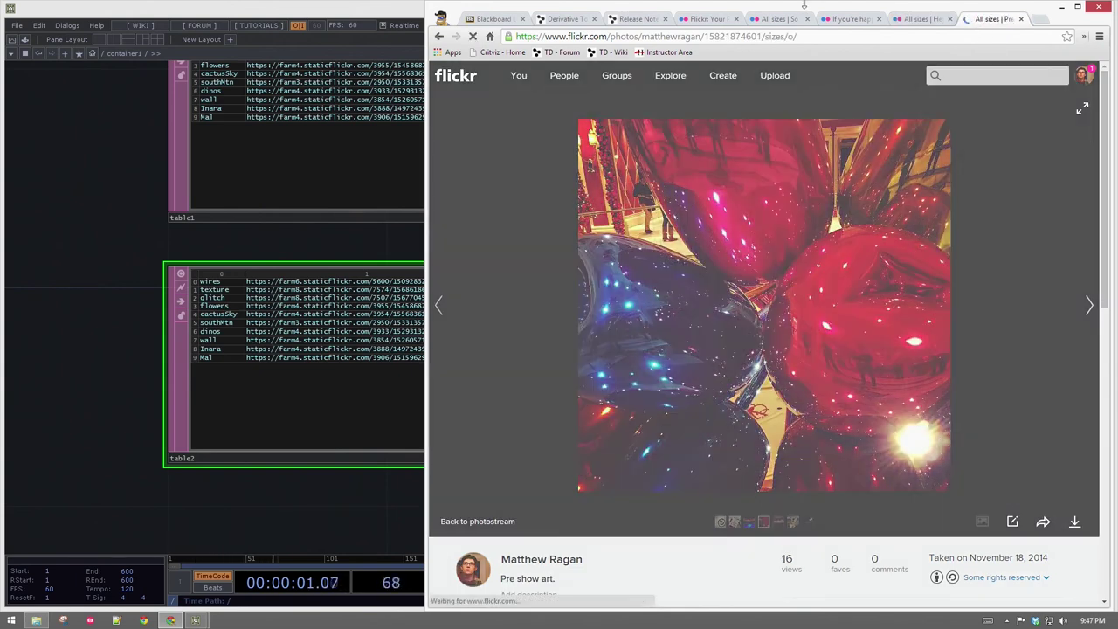
# Step: Copy the original-size image URL of the "So long Las Vegas" photo and paste it over the first row's link in table2
pyautogui.click(763, 19)
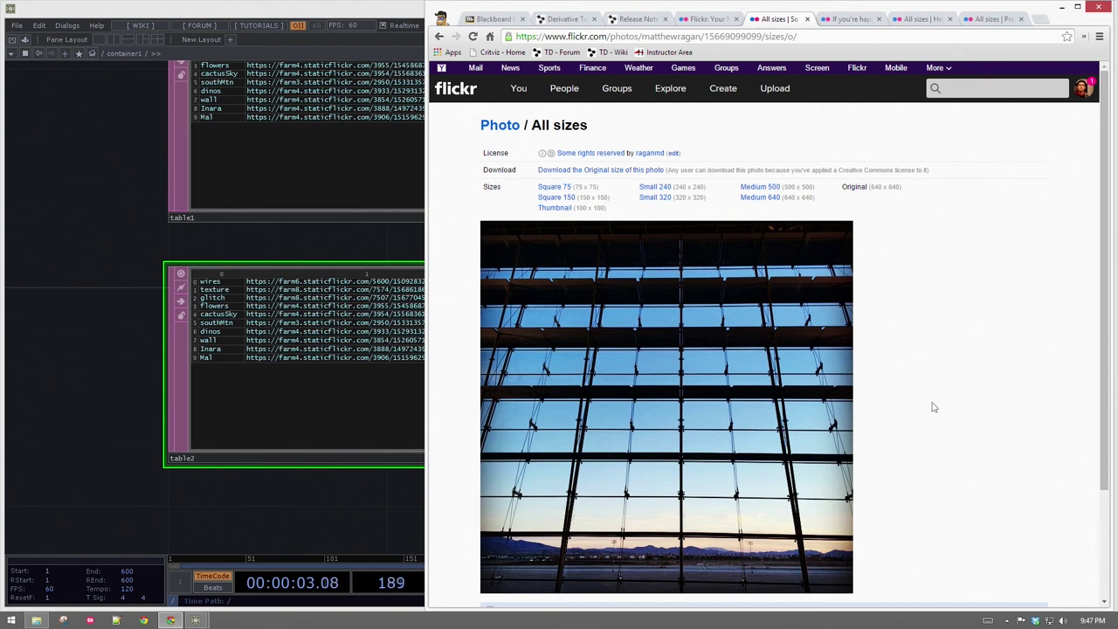
pyautogui.rightClick(712, 381)
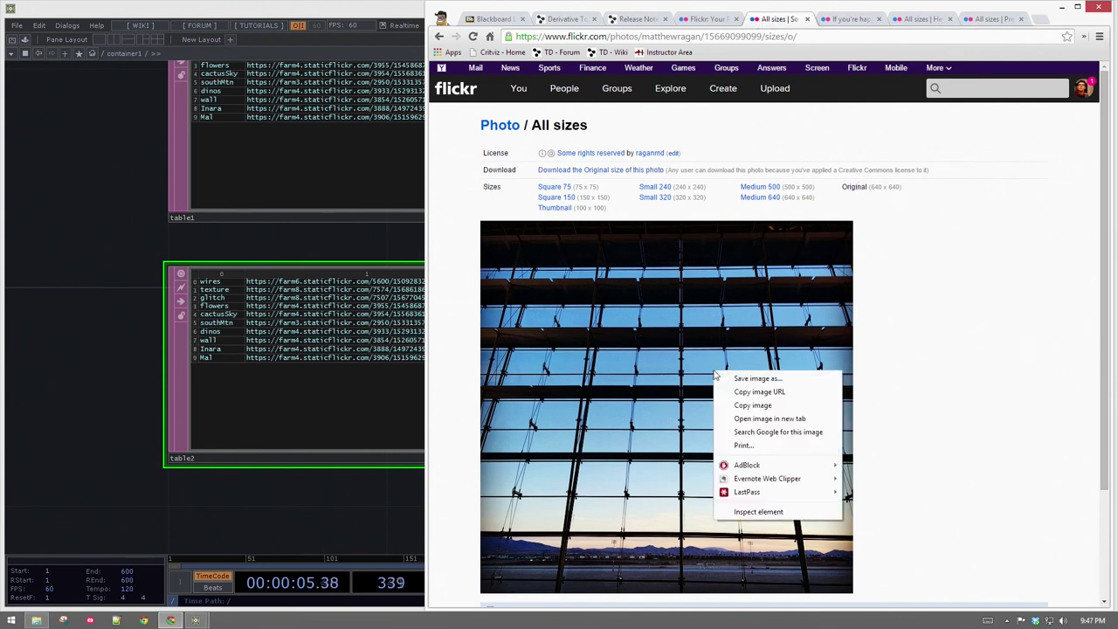
pyautogui.click(810, 398)
pyautogui.click(291, 515)
pyautogui.moveTo(290, 515); pyautogui.dragTo(263, 518)
pyautogui.press('a')
pyautogui.click(178, 290)
pyautogui.press('BackSpace')
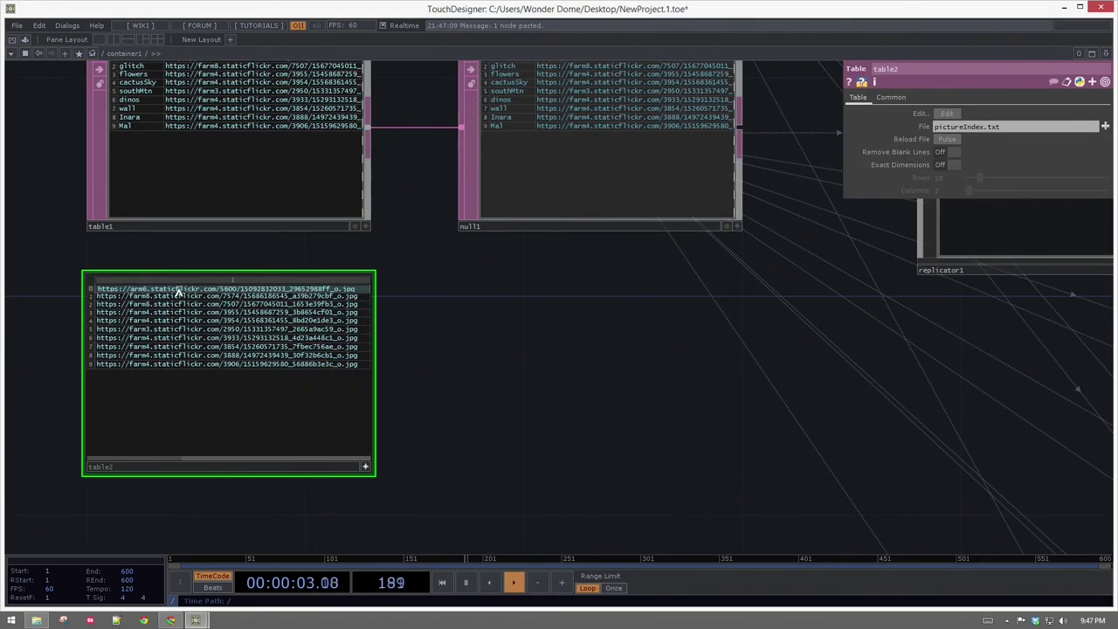
pyautogui.hotkey('ctrl', 'a')
pyautogui.hotkey('ctrl', 'v')
# Step: Rename the first row's label in table2 to "windows"
pyautogui.moveTo(37, 255); pyautogui.dragTo(168, 268)
pyautogui.scroll(3, 168, 269)
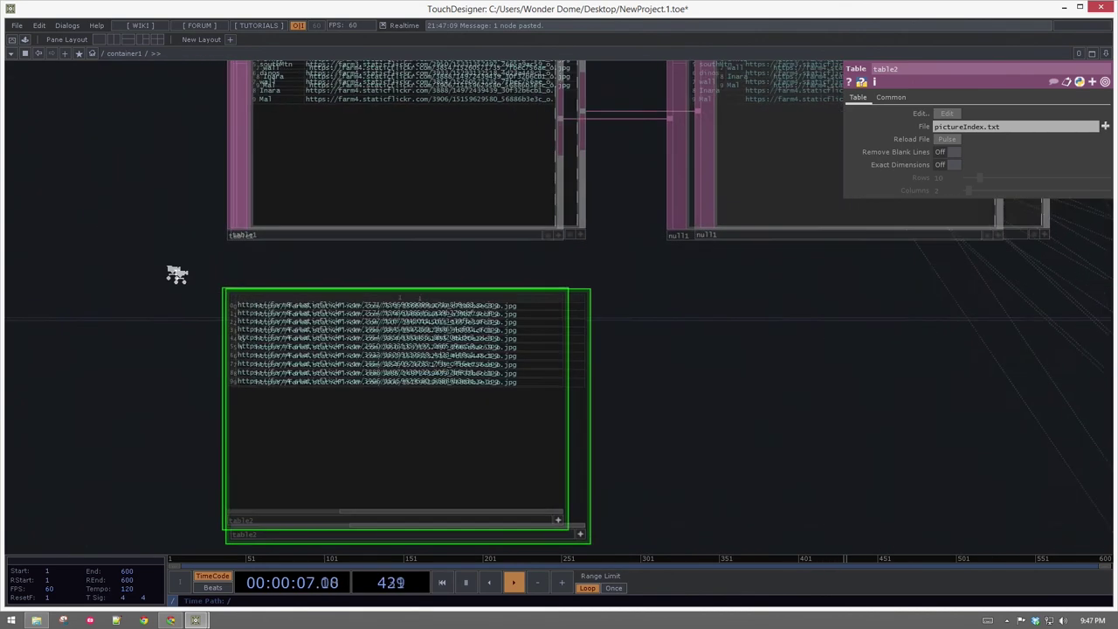
pyautogui.click(170, 620)
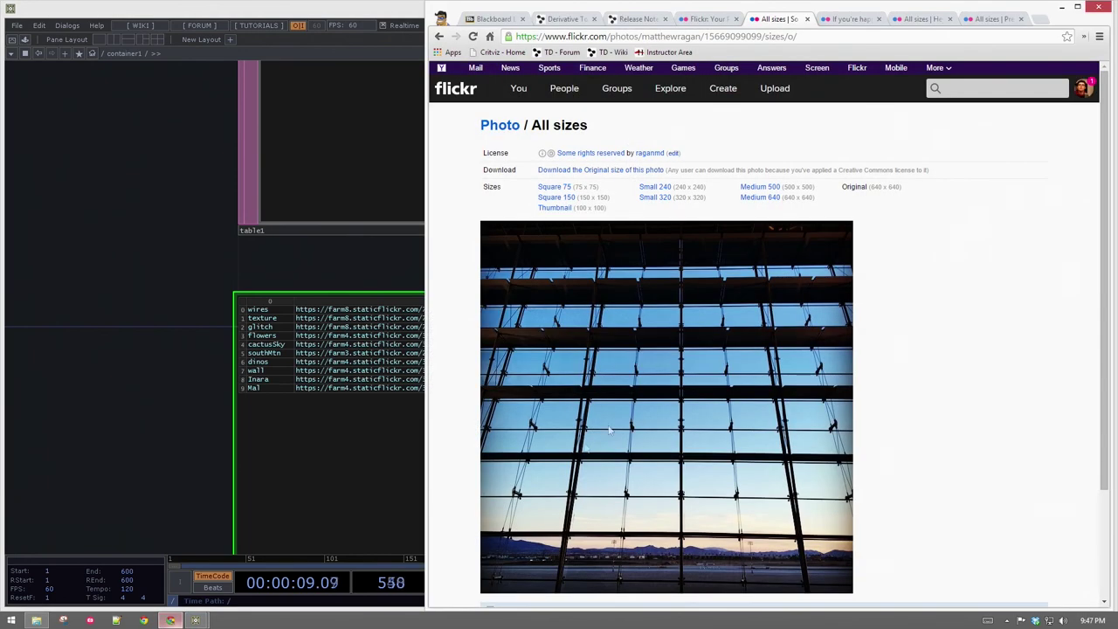
pyautogui.click(405, 527)
pyautogui.moveTo(279, 314); pyautogui.dragTo(225, 316)
pyautogui.write('windows')
pyautogui.press('Return')
# Step: Bring up the smiley face photo in Chrome and change the "texture" label in table2 to "happy"
pyautogui.click(191, 622)
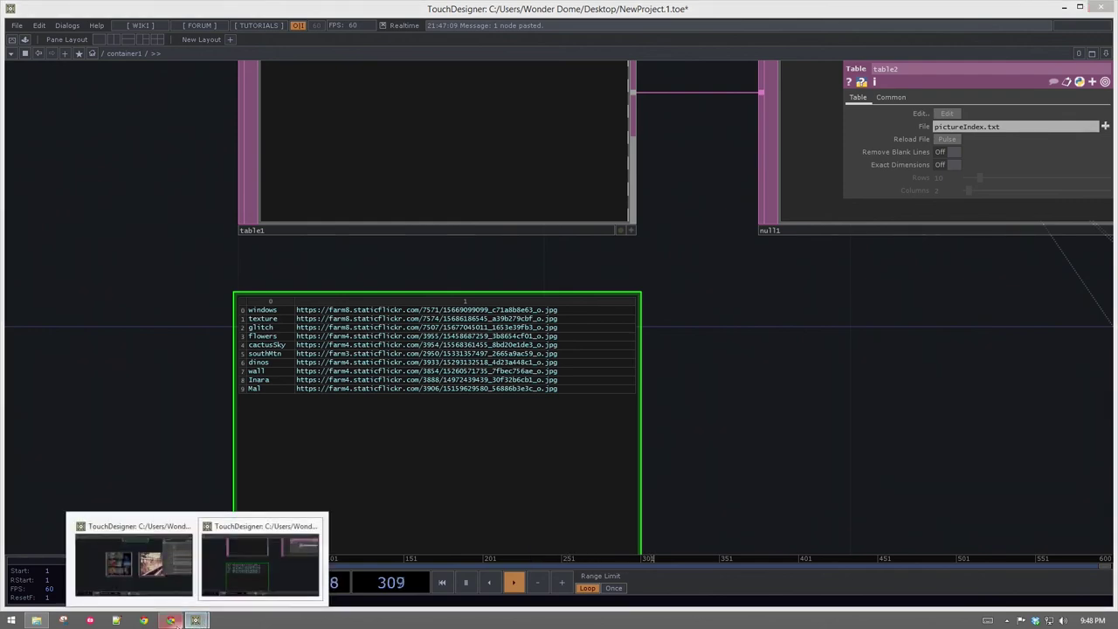
pyautogui.click(172, 621)
pyautogui.click(837, 19)
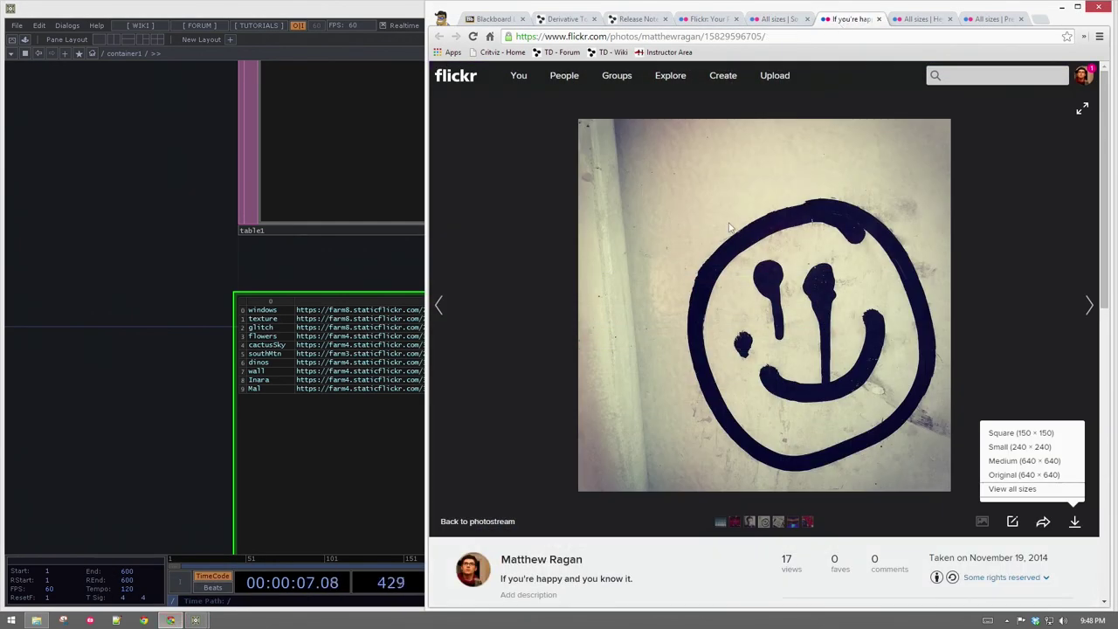
pyautogui.click(142, 317)
pyautogui.click(279, 325)
pyautogui.write('happy')
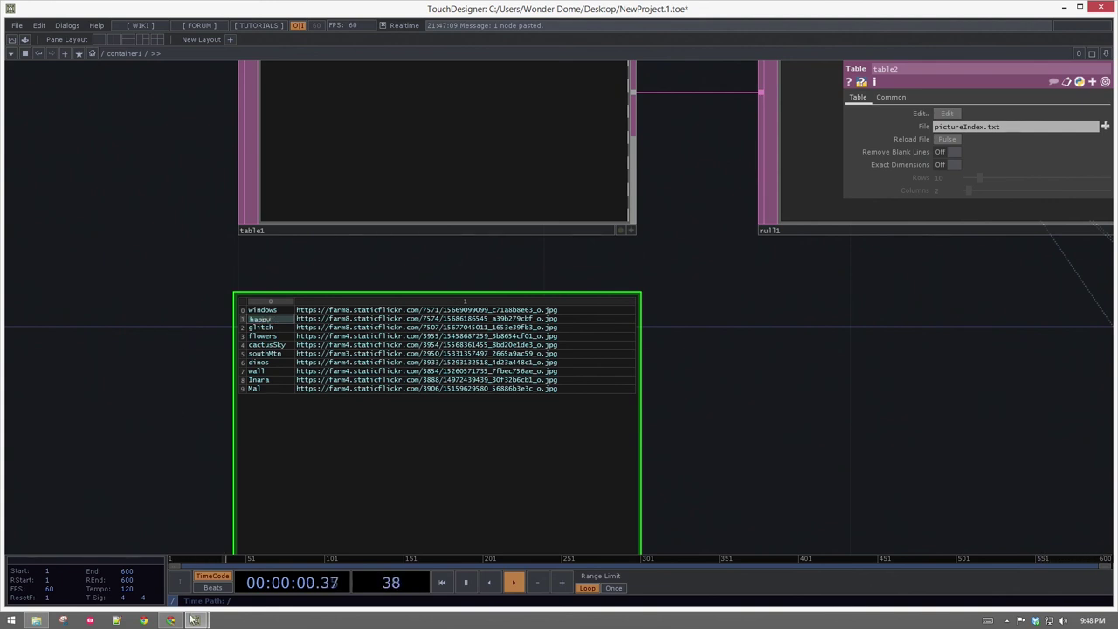
# Step: Open all sizes of the smiley face photo, copy its image URL and paste it into the "happy" row of table2
pyautogui.hotkey('alt', 'Tab')
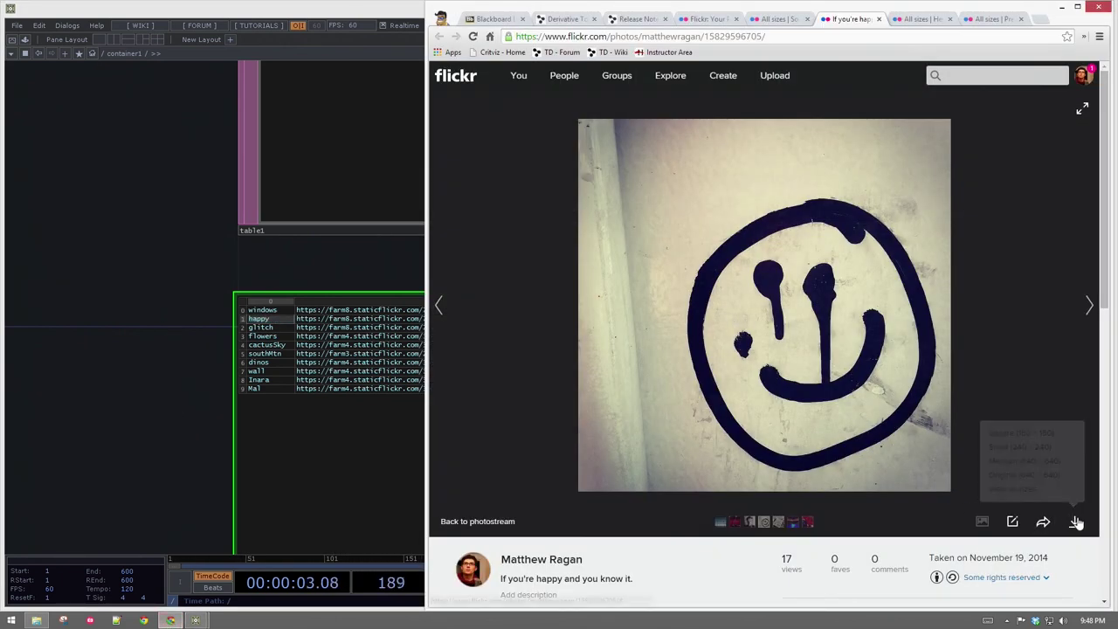
pyautogui.click(1013, 489)
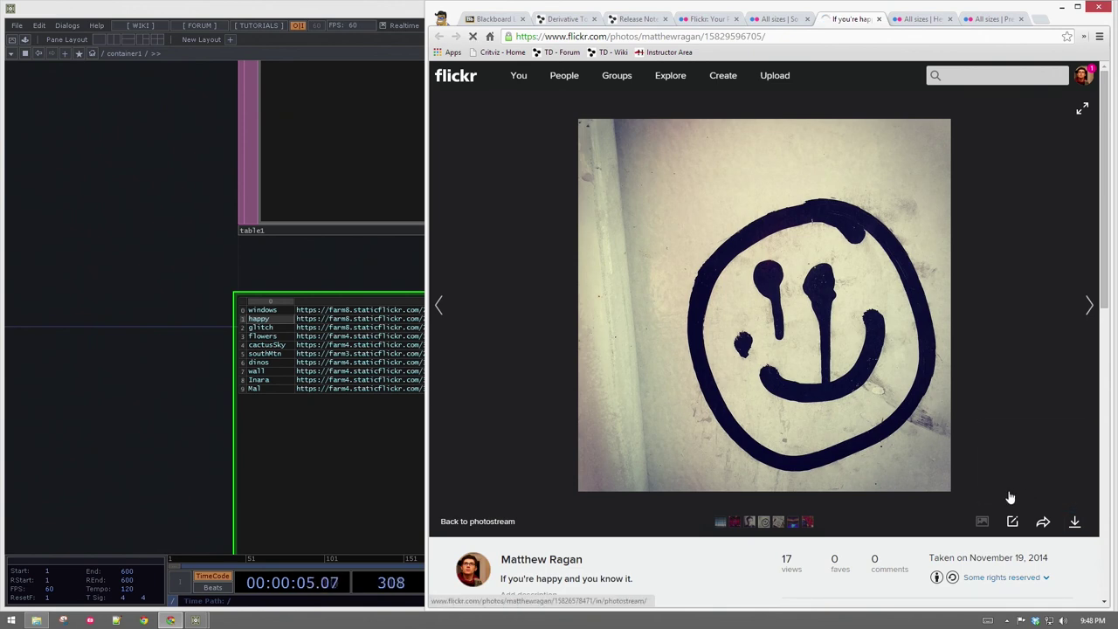
pyautogui.rightClick(750, 366)
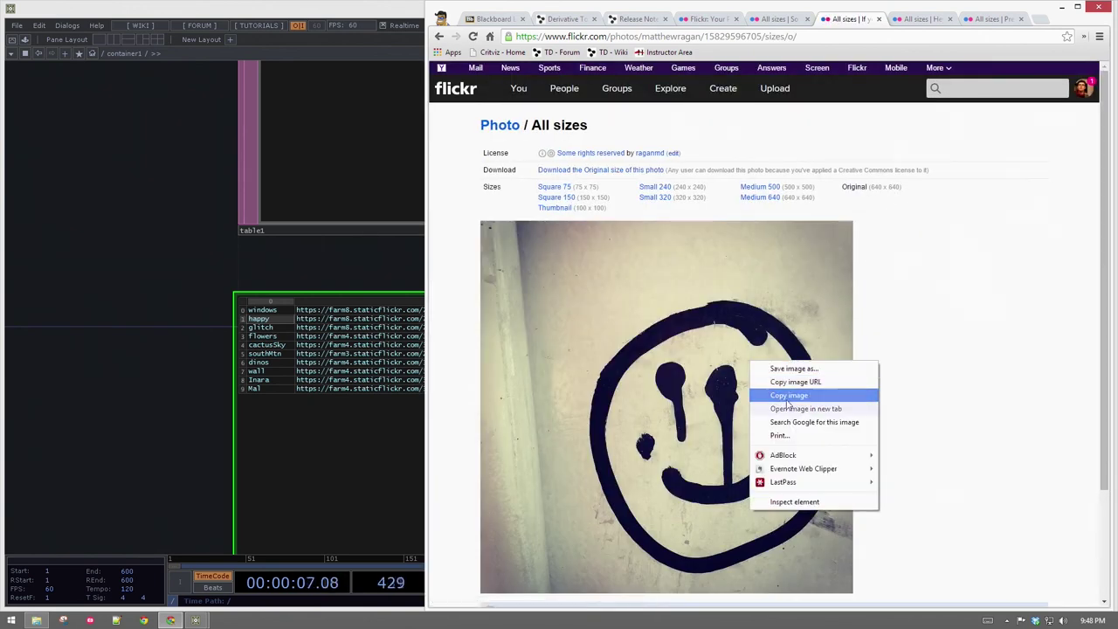
pyautogui.click(826, 382)
pyautogui.click(315, 330)
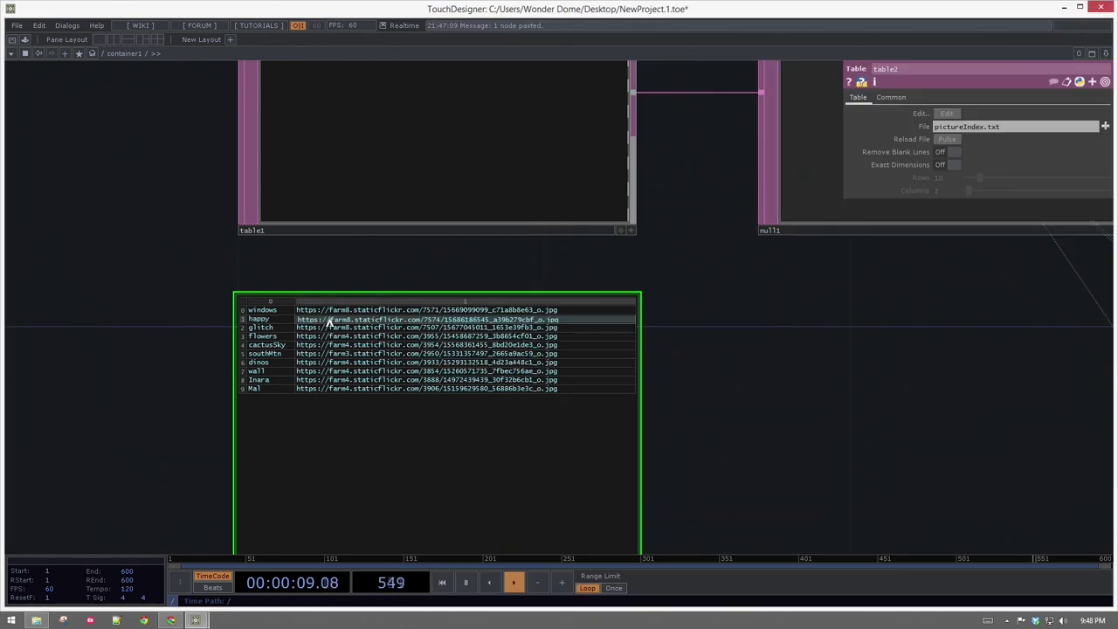
pyautogui.doubleClick(329, 321)
pyautogui.hotkey('ctrl', 'v')
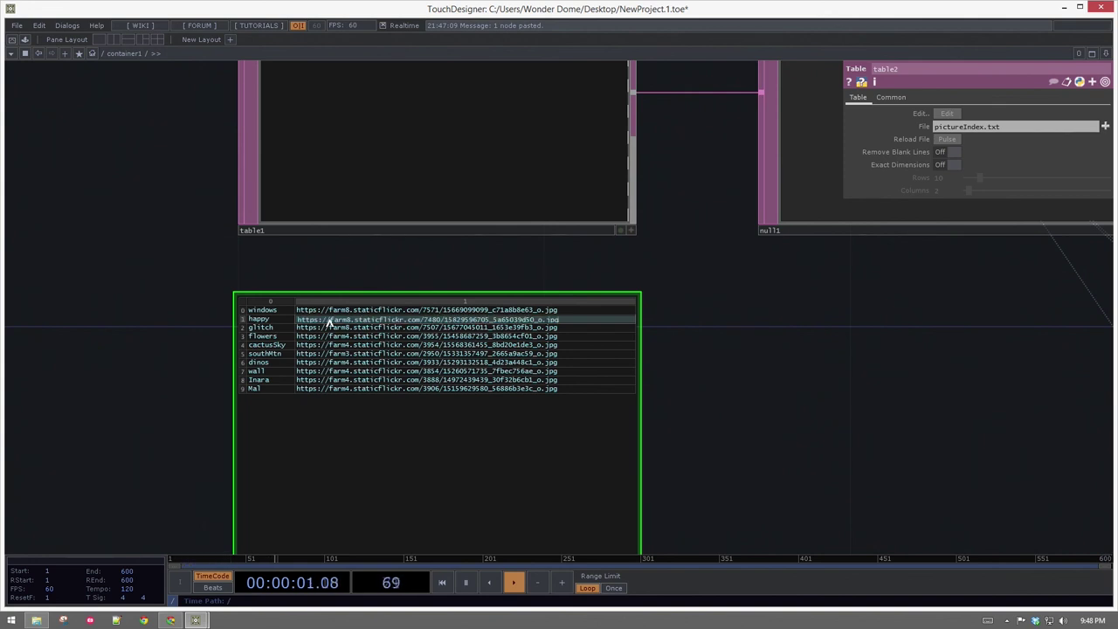
# Step: Clear the image links in rows 2 to 9 of table2
pyautogui.doubleClick(333, 327)
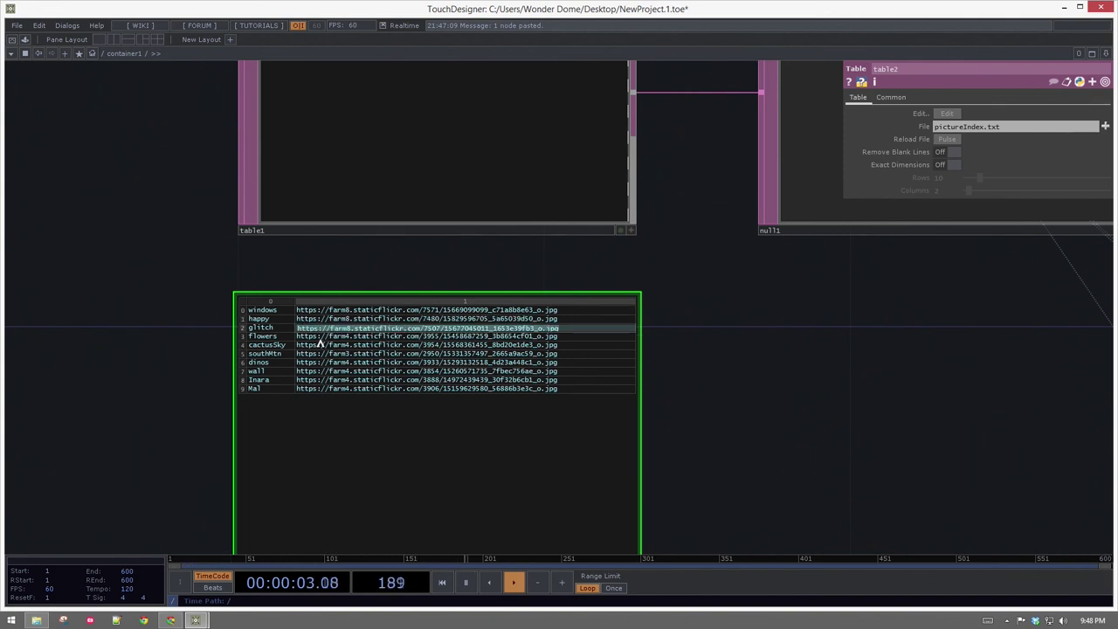
pyautogui.press('Delete')
pyautogui.doubleClick(318, 338)
pyautogui.press('Delete')
pyautogui.doubleClick(315, 347)
pyautogui.press('Delete')
pyautogui.doubleClick(314, 353)
pyautogui.press('BackSpace')
pyautogui.doubleClick(317, 362)
pyautogui.press('BackSpace')
pyautogui.doubleClick(316, 371)
pyautogui.press('BackSpace')
pyautogui.doubleClick(318, 380)
pyautogui.press('BackSpace')
pyautogui.doubleClick(297, 389)
pyautogui.press('BackSpace')
# Step: Clear the name labels in rows 2 to 9 of table2
pyautogui.doubleClick(274, 389)
pyautogui.press('BackSpace')
pyautogui.doubleClick(276, 381)
pyautogui.press('BackSpace')
pyautogui.doubleClick(277, 371)
pyautogui.press('BackSpace')
pyautogui.doubleClick(278, 363)
pyautogui.press('BackSpace')
pyautogui.doubleClick(279, 354)
pyautogui.press('BackSpace')
pyautogui.doubleClick(280, 345)
pyautogui.press('BackSpace')
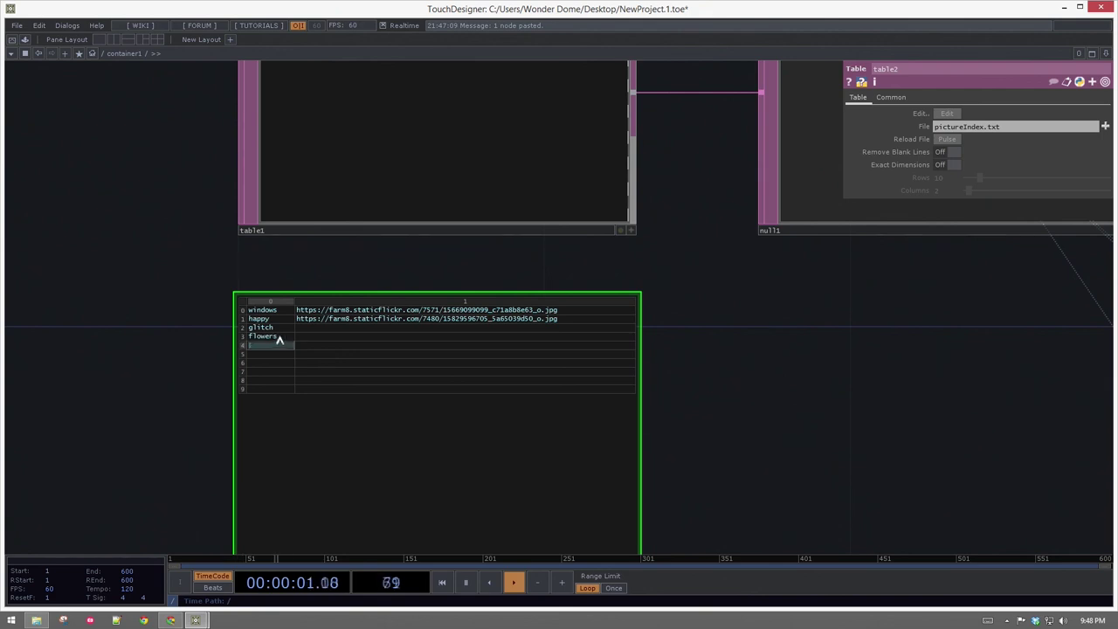
pyautogui.doubleClick(279, 338)
pyautogui.doubleClick(279, 329)
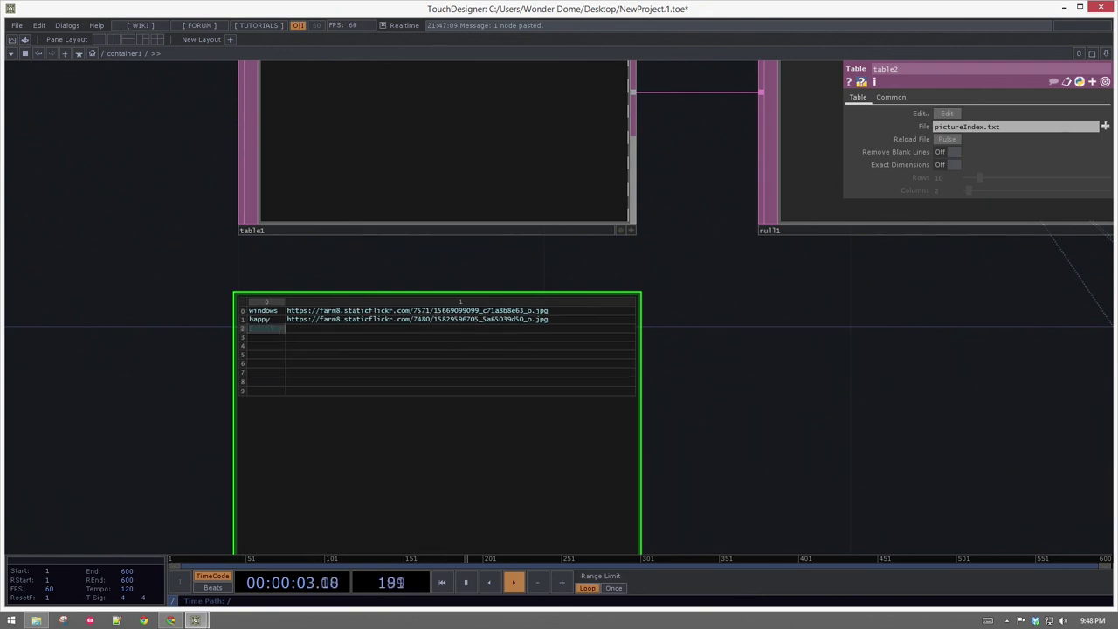
# Step: Copy the "Hey there la reve" photo's image URL from Chrome and fill row 2 of table2 with the label "La Reve" and that link
pyautogui.click(179, 620)
pyautogui.click(922, 21)
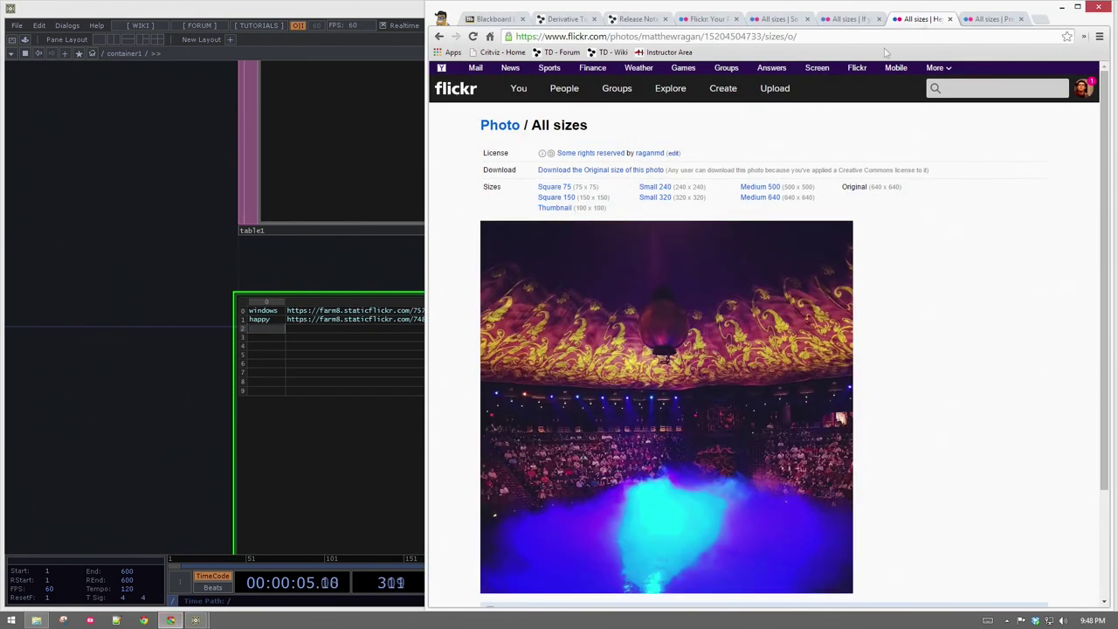
pyautogui.scroll(-1, 683, 354)
pyautogui.rightClick(689, 295)
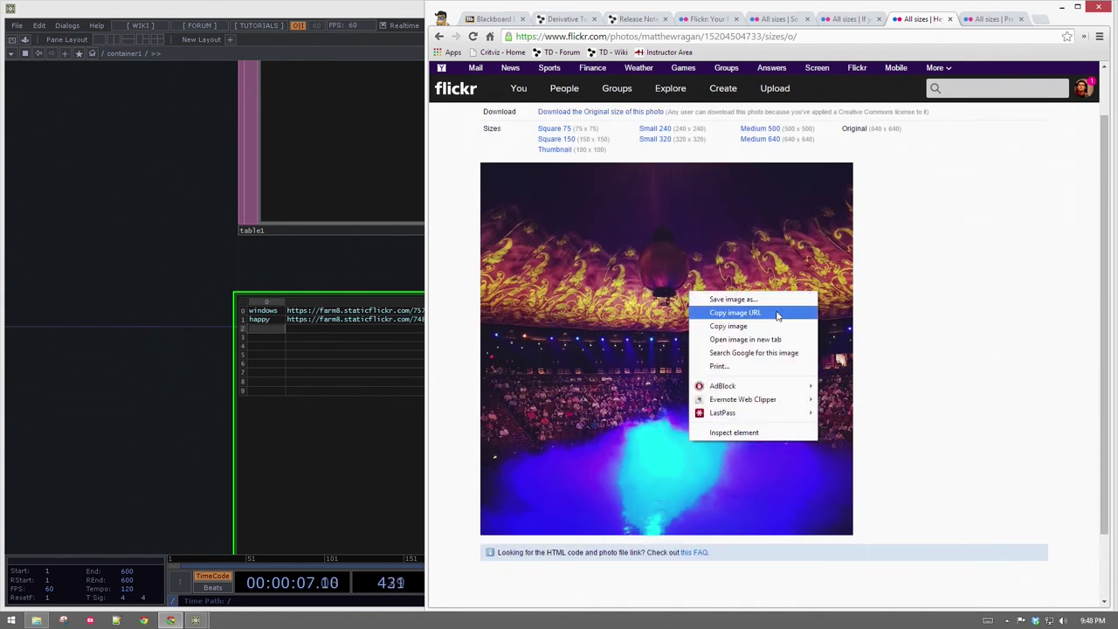
pyautogui.click(745, 313)
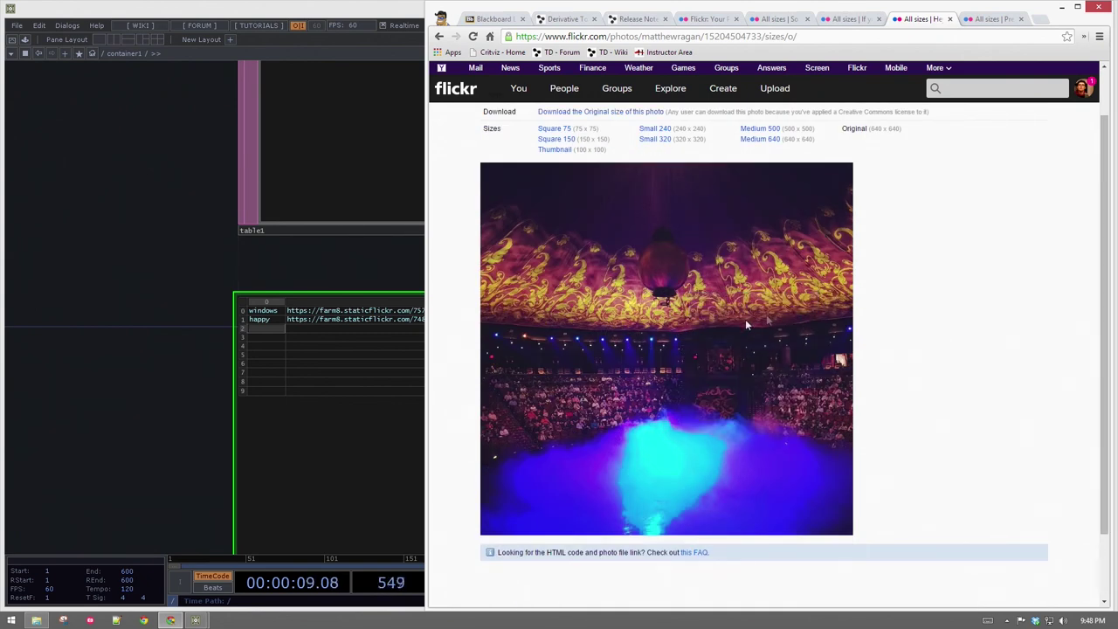
pyautogui.click(316, 323)
pyautogui.click(249, 330)
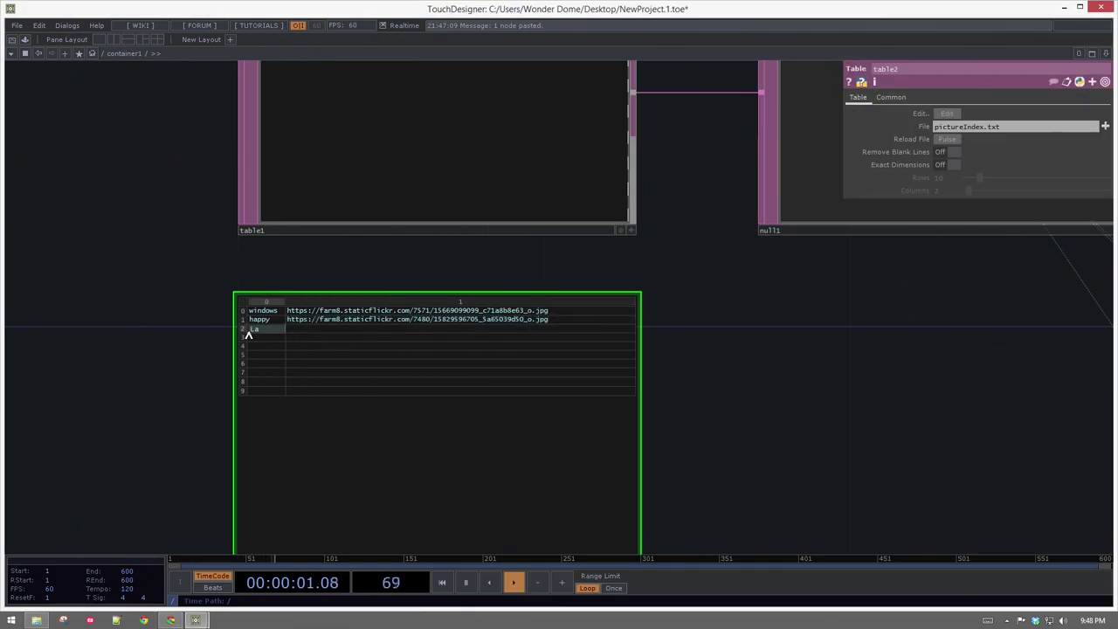
pyautogui.click(395, 332)
pyautogui.hotkey('ctrl', 'v')
pyautogui.click(610, 418)
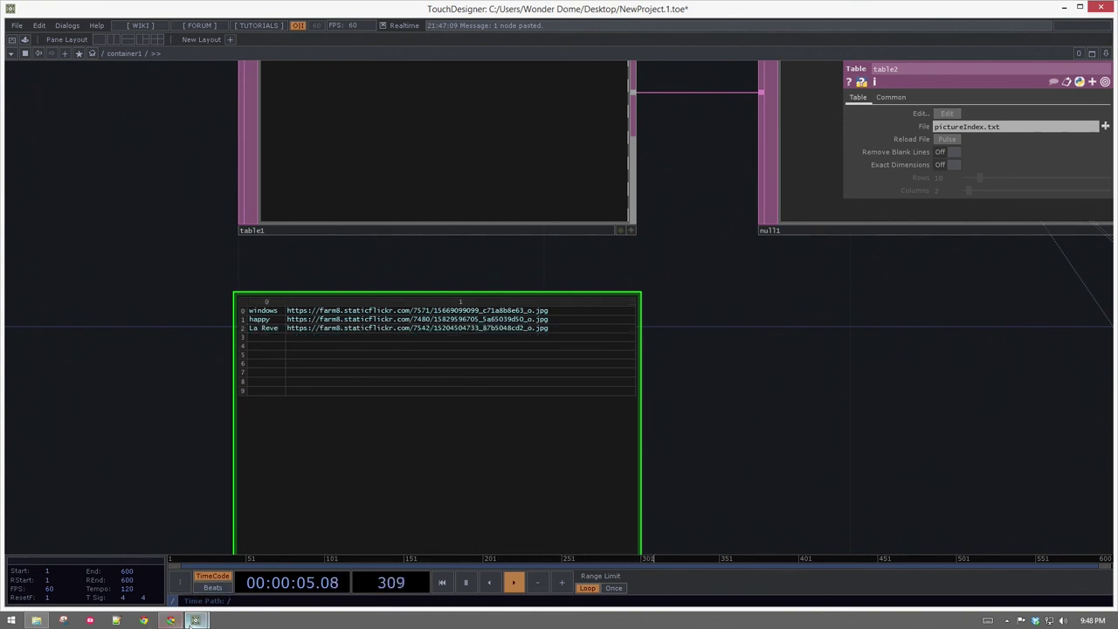
# Step: Copy the "Pre show art" photo's image URL from Chrome and fill row 3 of table2 with that link and the label "Lobby Art"
pyautogui.rightClick(171, 622)
pyautogui.click(671, 358)
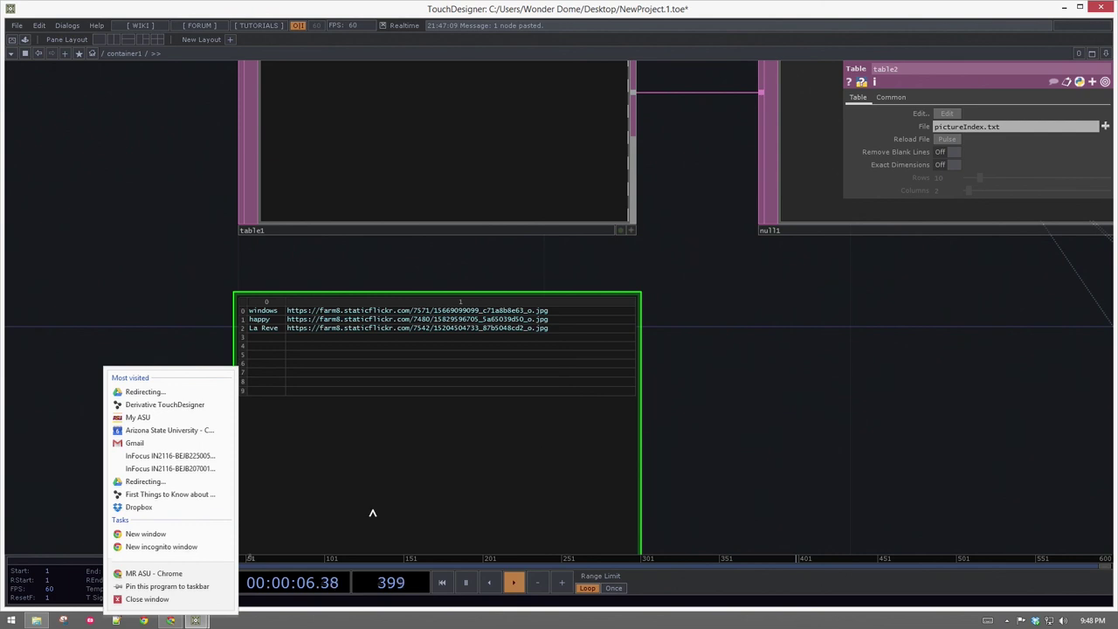
pyautogui.click(172, 620)
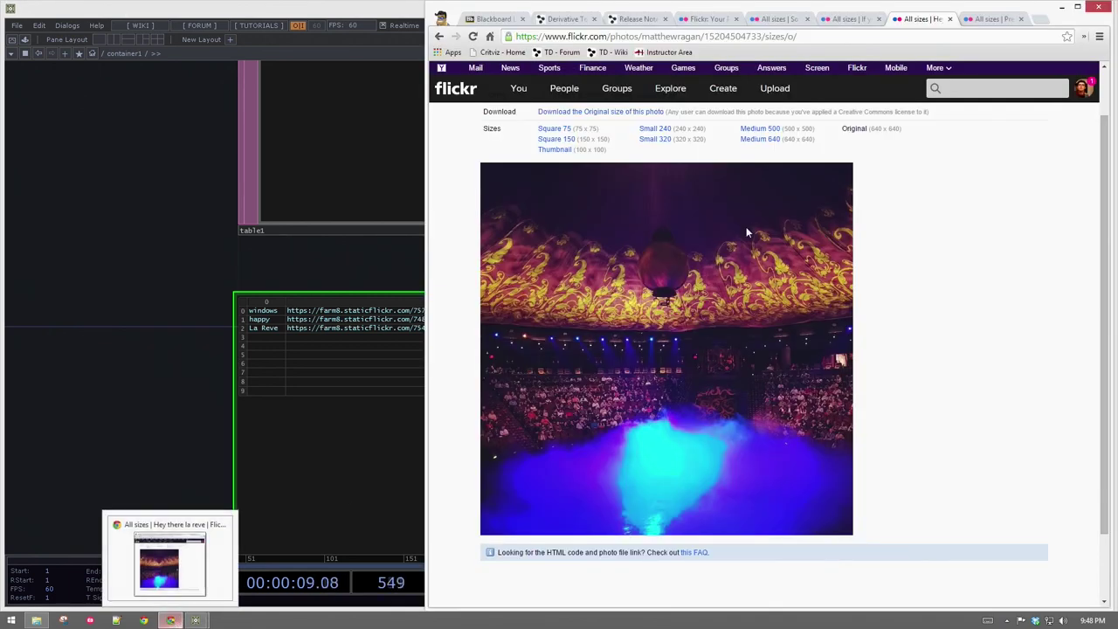
pyautogui.click(984, 21)
pyautogui.rightClick(640, 289)
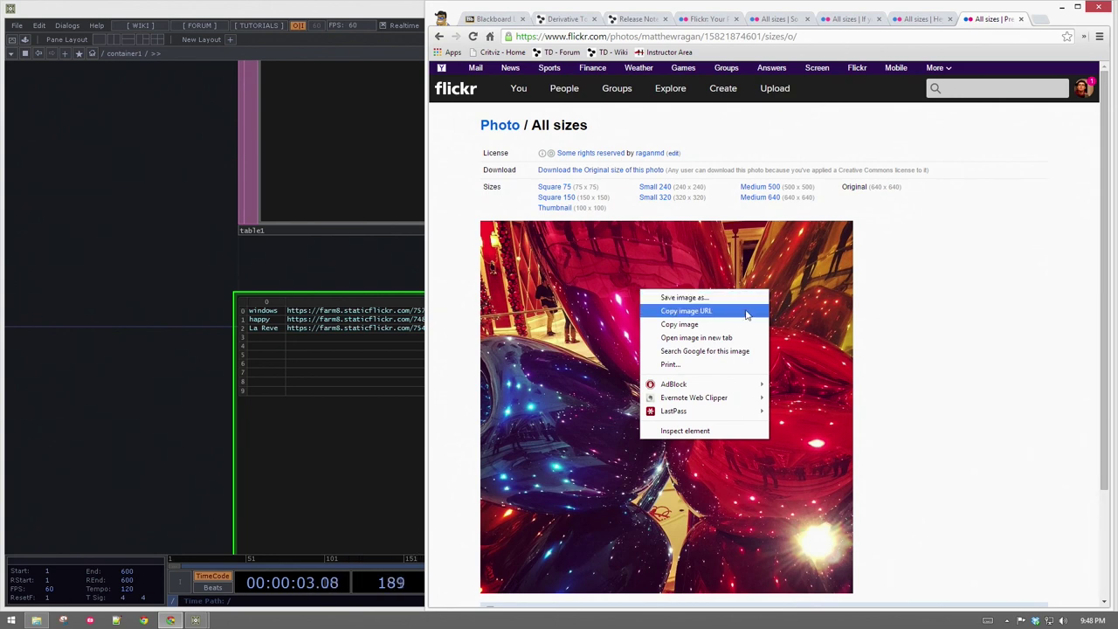
pyautogui.click(687, 311)
pyautogui.click(342, 337)
pyautogui.hotkey('ctrl', 'v')
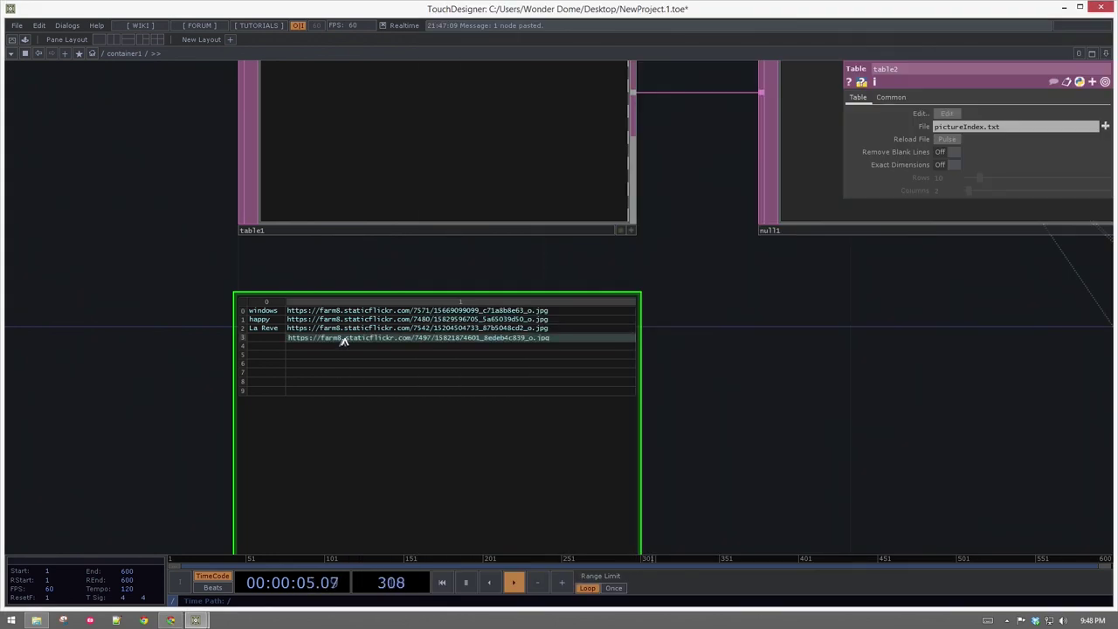
pyautogui.click(266, 338)
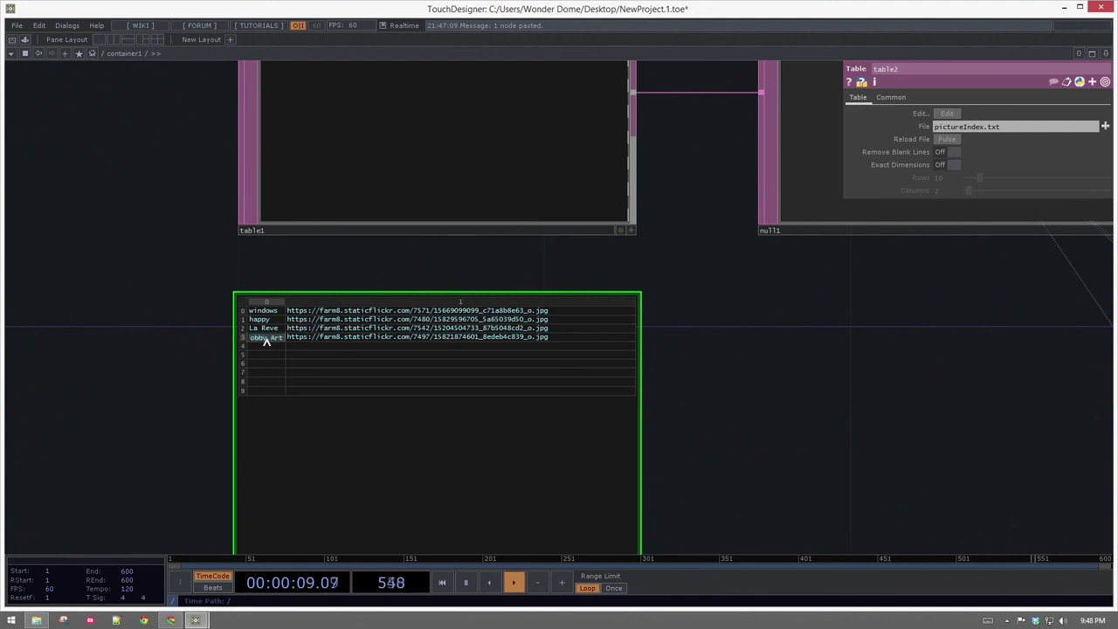
pyautogui.write('Lobby Art')
pyautogui.press('Return')
# Step: Switch to Chrome and close the "Pre show art" and "Hey there la reve" photo tabs
pyautogui.click(171, 620)
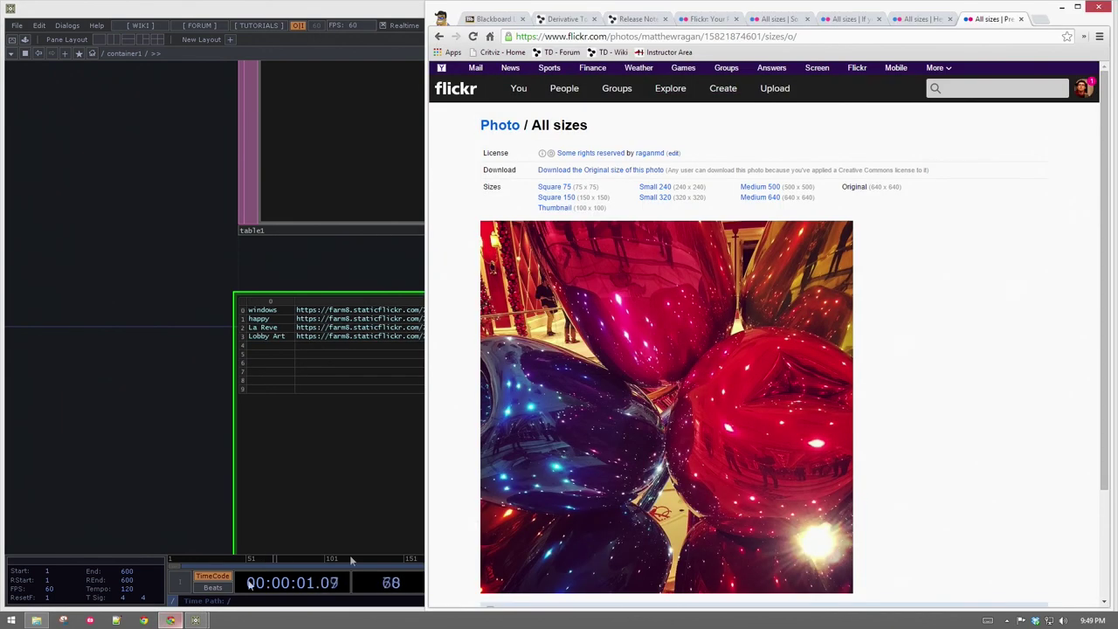
pyautogui.hotkey('ctrl', 'w')
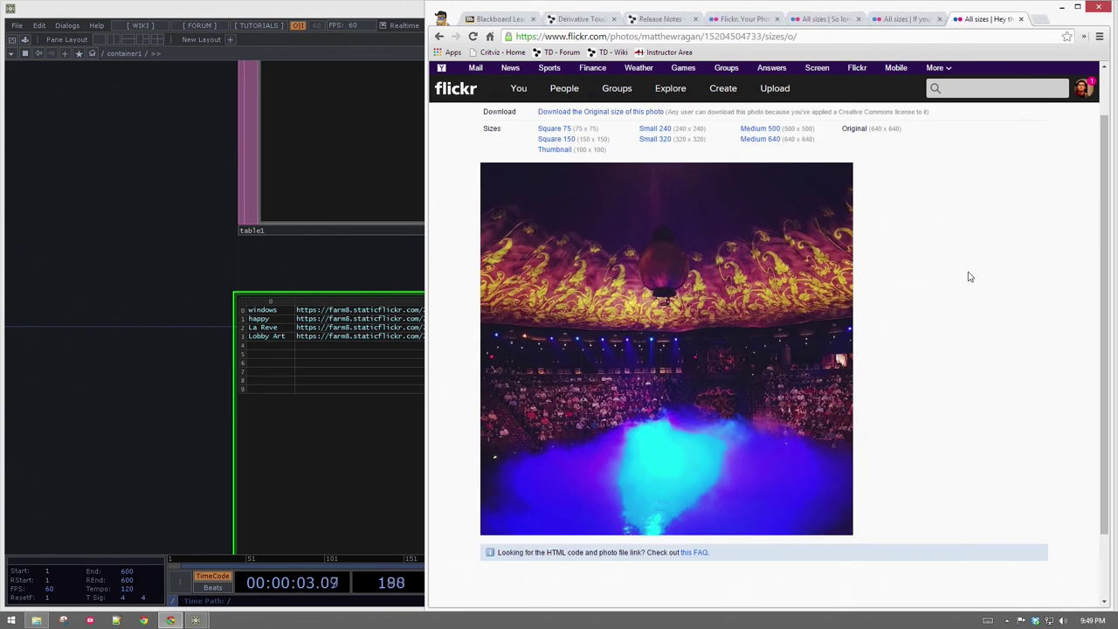
pyautogui.hotkey('ctrl', 'w')
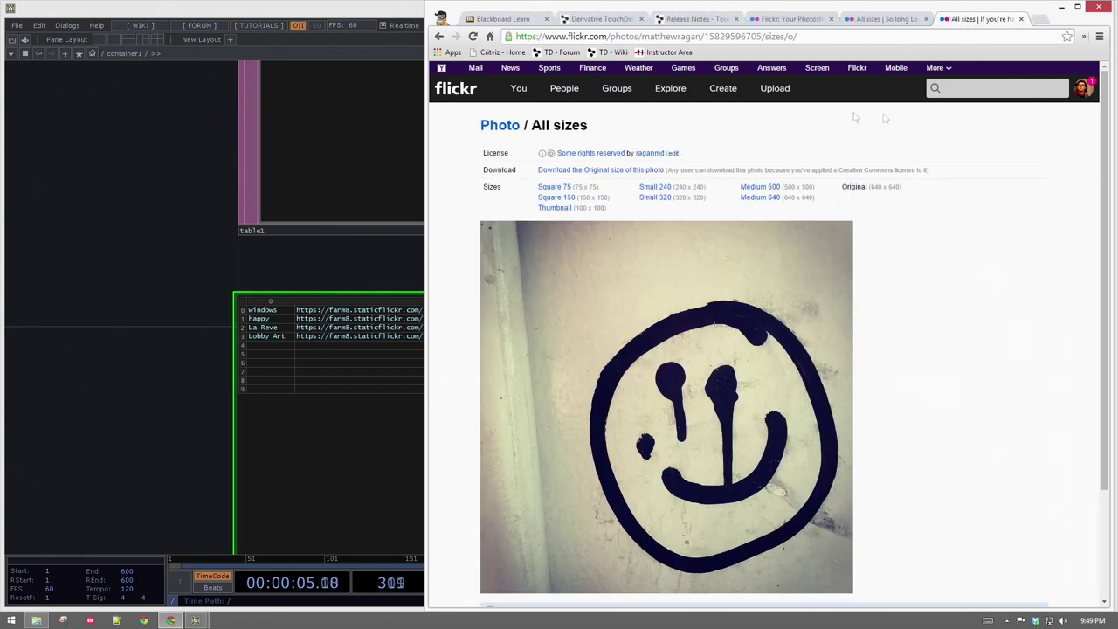
# Step: Switch to TouchDesigner and wire table2 into null1 in place of table1
pyautogui.click(356, 260)
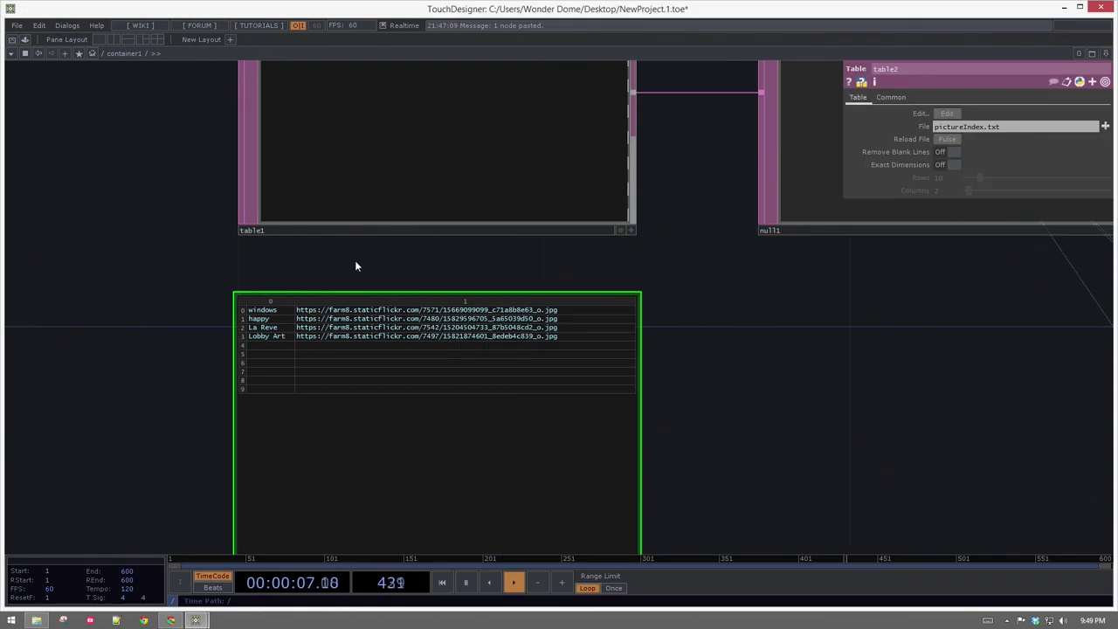
pyautogui.moveTo(769, 319); pyautogui.dragTo(617, 345)
pyautogui.scroll(-3, 617, 346)
pyautogui.click(500, 401)
pyautogui.scroll(-3, 611, 317)
pyautogui.moveTo(612, 317); pyautogui.dragTo(346, 396)
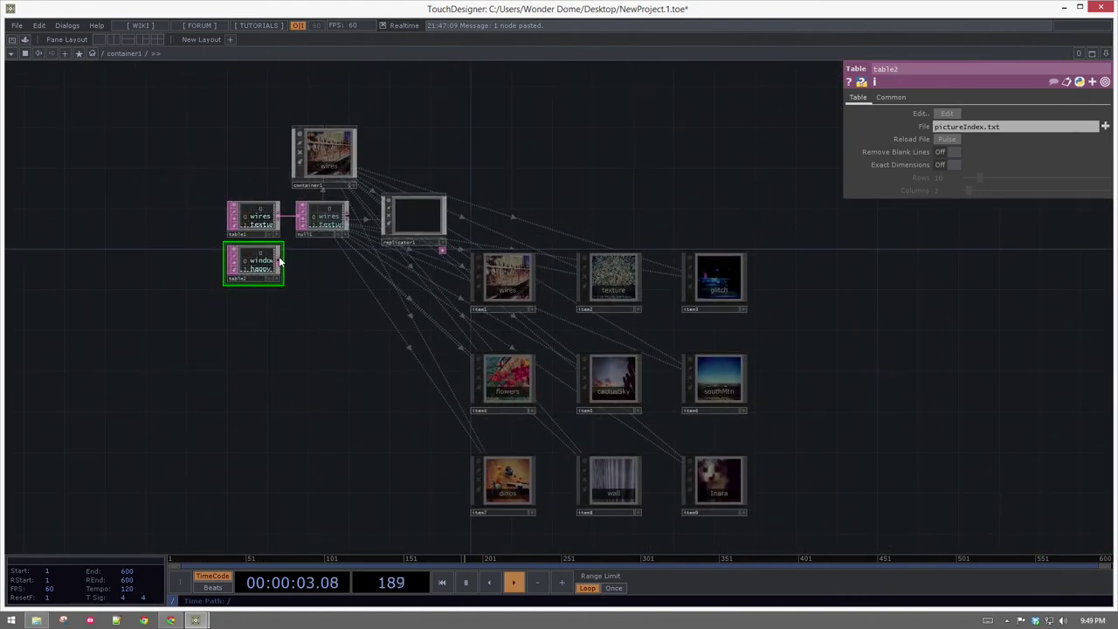
pyautogui.scroll(2, 278, 262)
pyautogui.moveTo(277, 261); pyautogui.dragTo(310, 203)
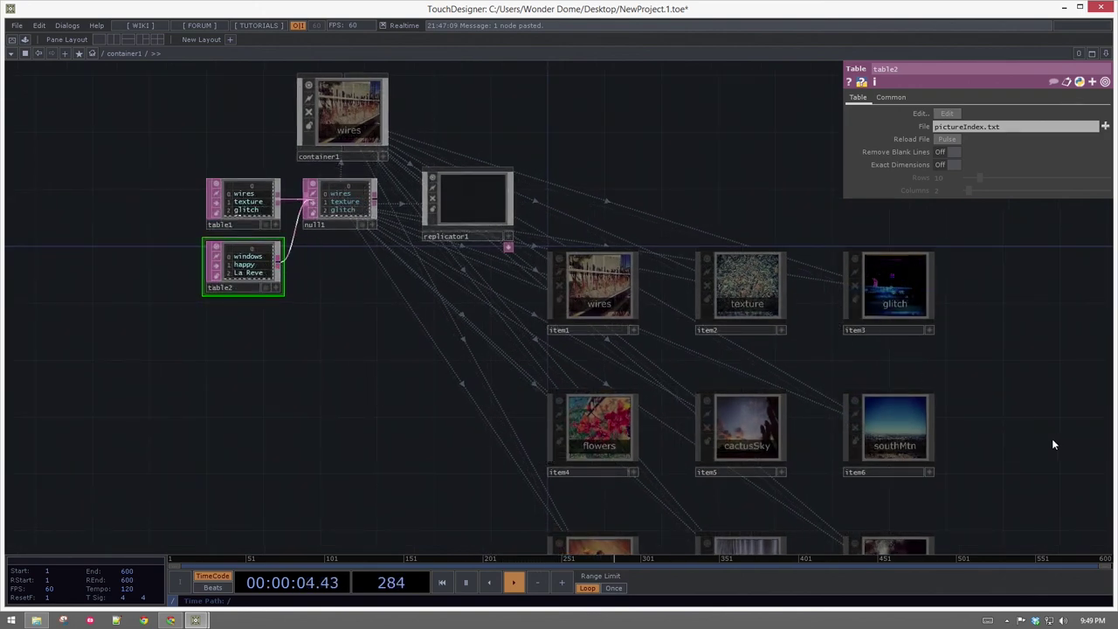
# Step: Leave container1's network, turn on its viewer and try the tiles interactively, and undo the accidental node resize
pyautogui.moveTo(1049, 428); pyautogui.dragTo(973, 374)
pyautogui.moveTo(911, 344); pyautogui.dragTo(772, 215)
pyautogui.moveTo(127, 255); pyautogui.dragTo(234, 348)
pyautogui.moveTo(234, 348); pyautogui.dragTo(213, 397, button='middle')
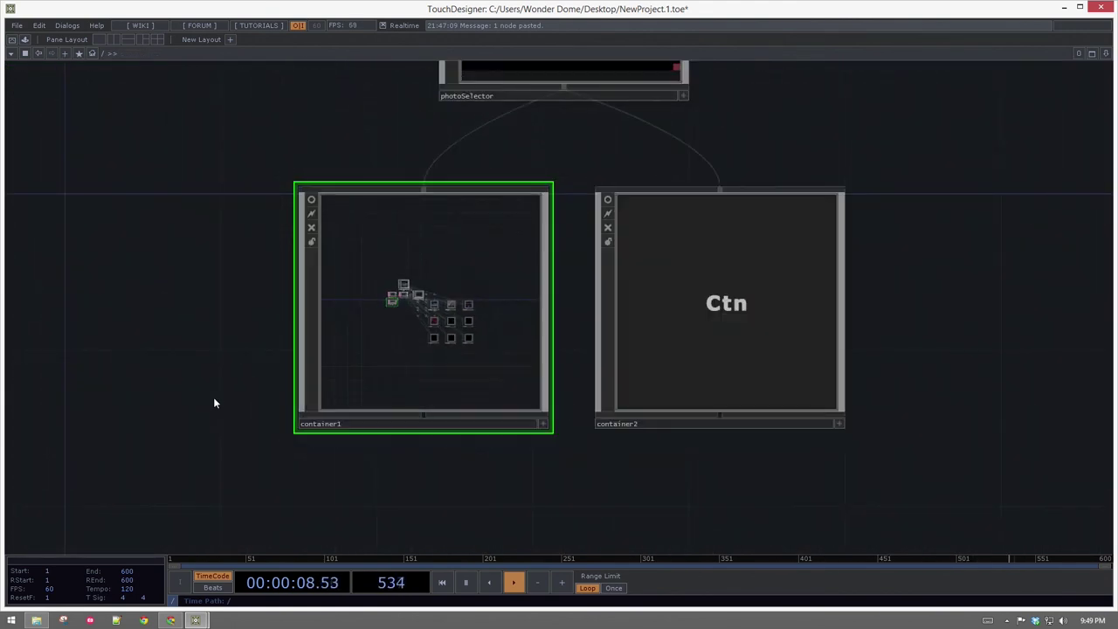
pyautogui.click(312, 200)
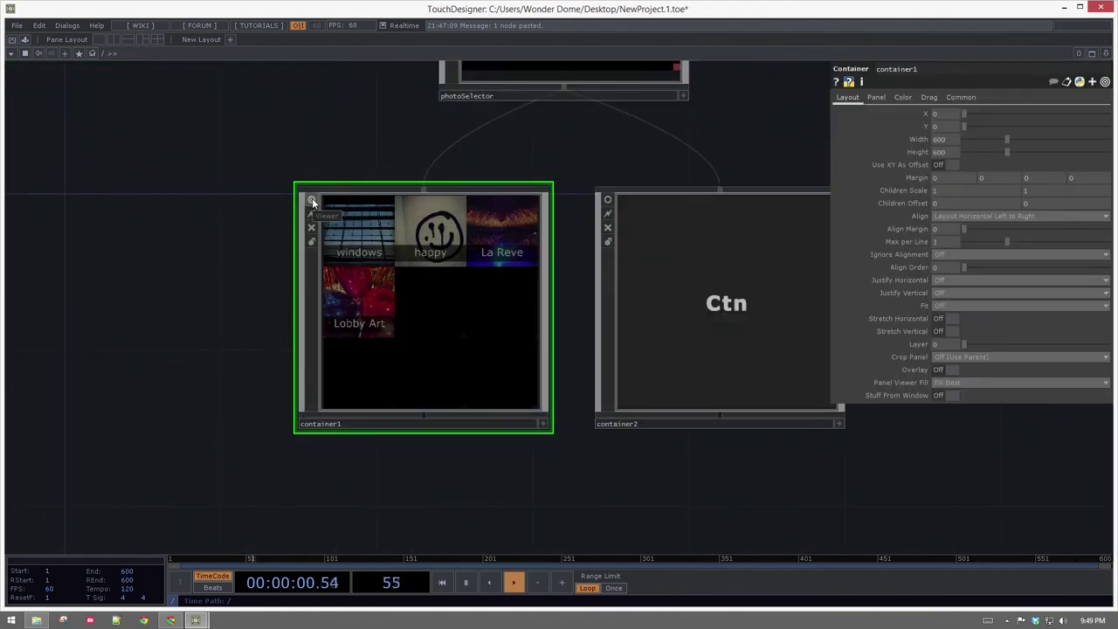
pyautogui.scroll(2, 365, 308)
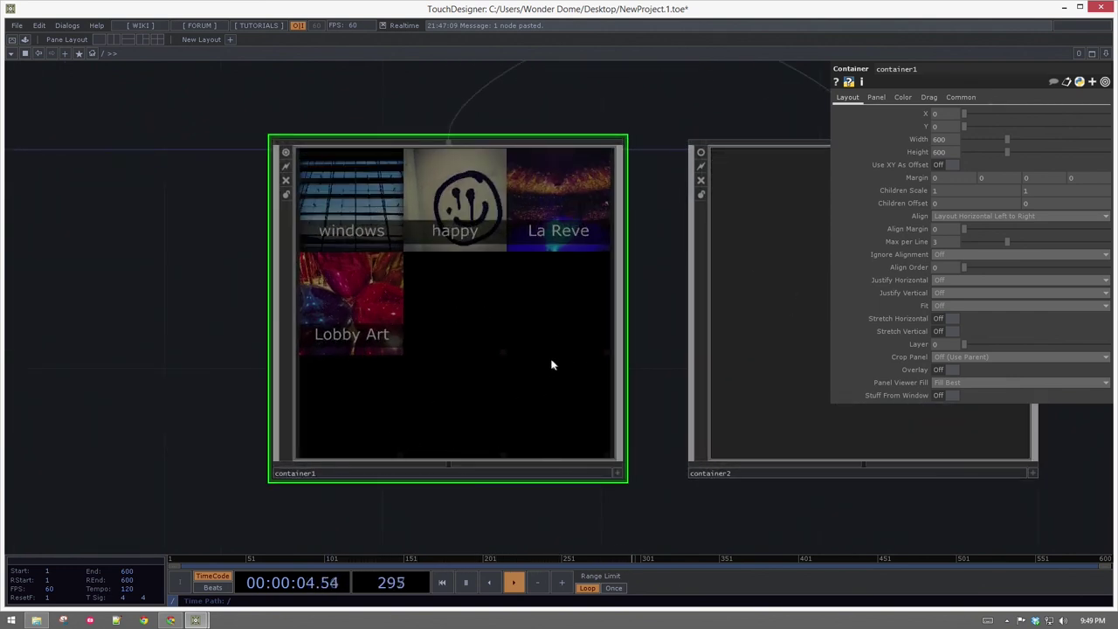
pyautogui.click(617, 473)
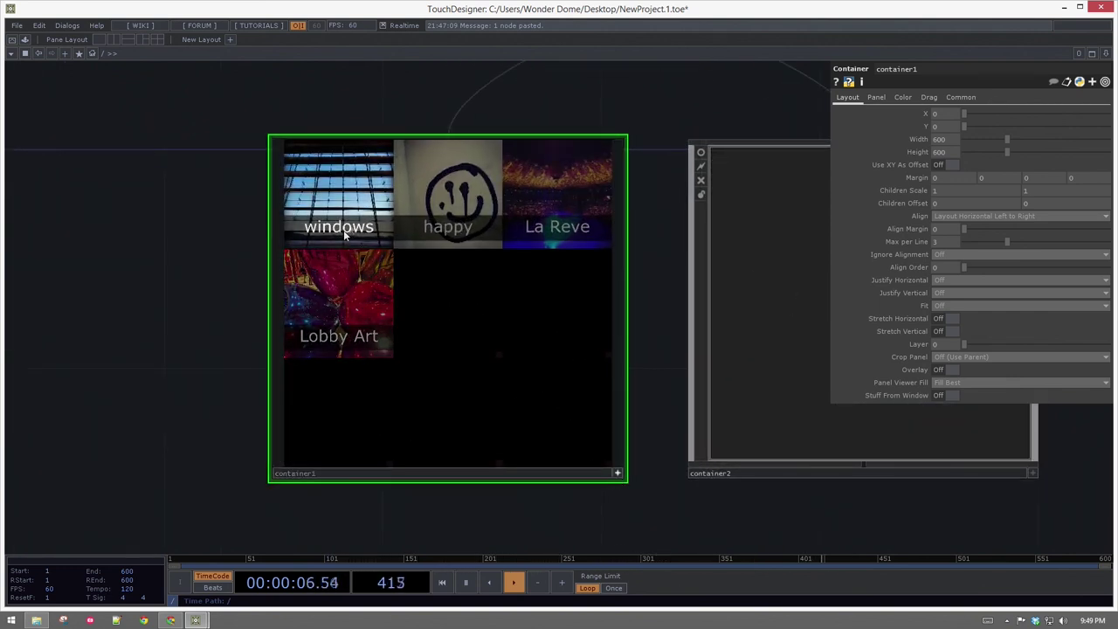
pyautogui.click(618, 473)
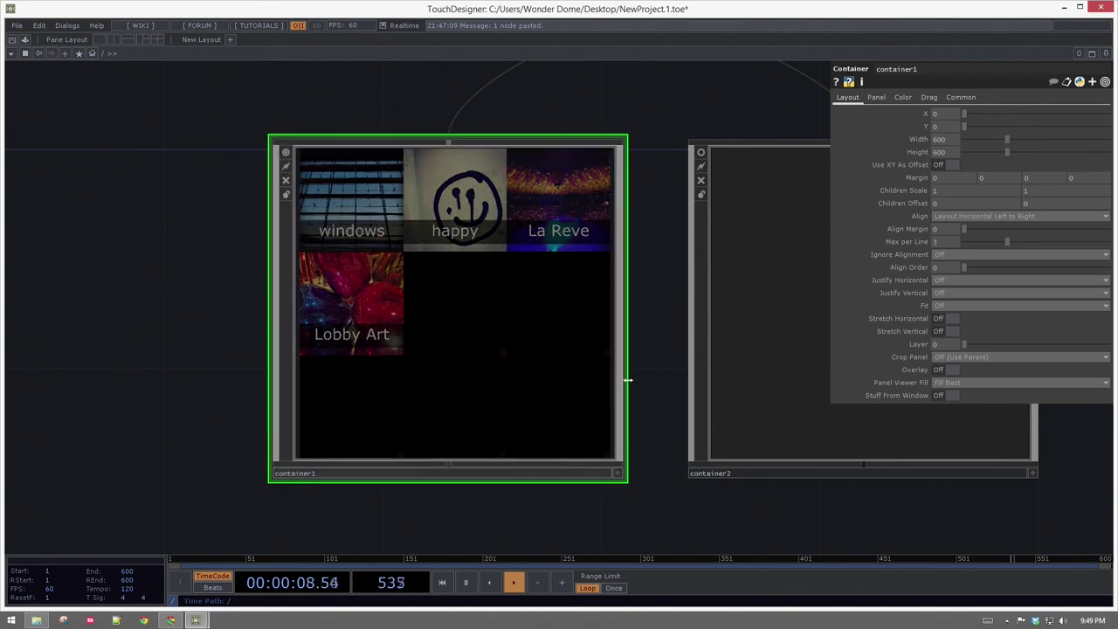
pyautogui.scroll(-2, 564, 346)
pyautogui.moveTo(564, 346); pyautogui.dragTo(565, 407, button='middle')
pyautogui.hotkey('ctrl', 'z')
# Step: Make the photoSelector viewer interactive and test the windows, La Reve and Lobby Art tiles
pyautogui.moveTo(395, 171); pyautogui.dragTo(294, 254)
pyautogui.moveTo(314, 134); pyautogui.dragTo(228, 262)
pyautogui.scroll(3, 426, 209)
pyautogui.moveTo(809, 219); pyautogui.dragTo(611, 279, button='right')
pyautogui.press('a')
pyautogui.click(230, 161)
pyautogui.click(393, 161)
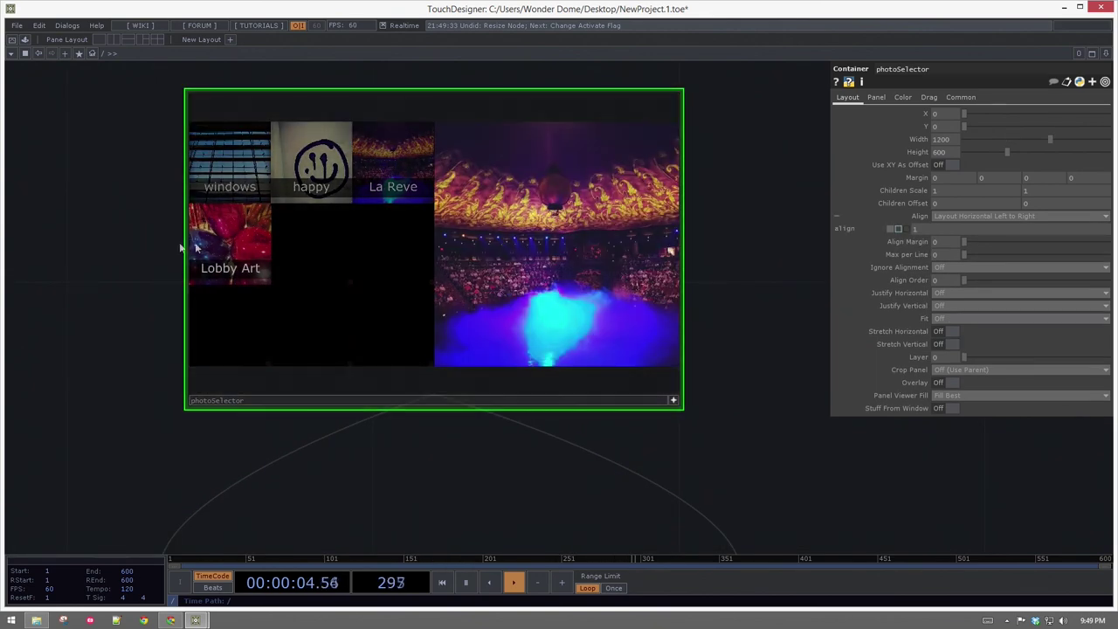
pyautogui.click(230, 245)
# Step: Return inside container1 and insert a Switch DAT on the wire between table2 and null1
pyautogui.scroll(-4, 105, 367)
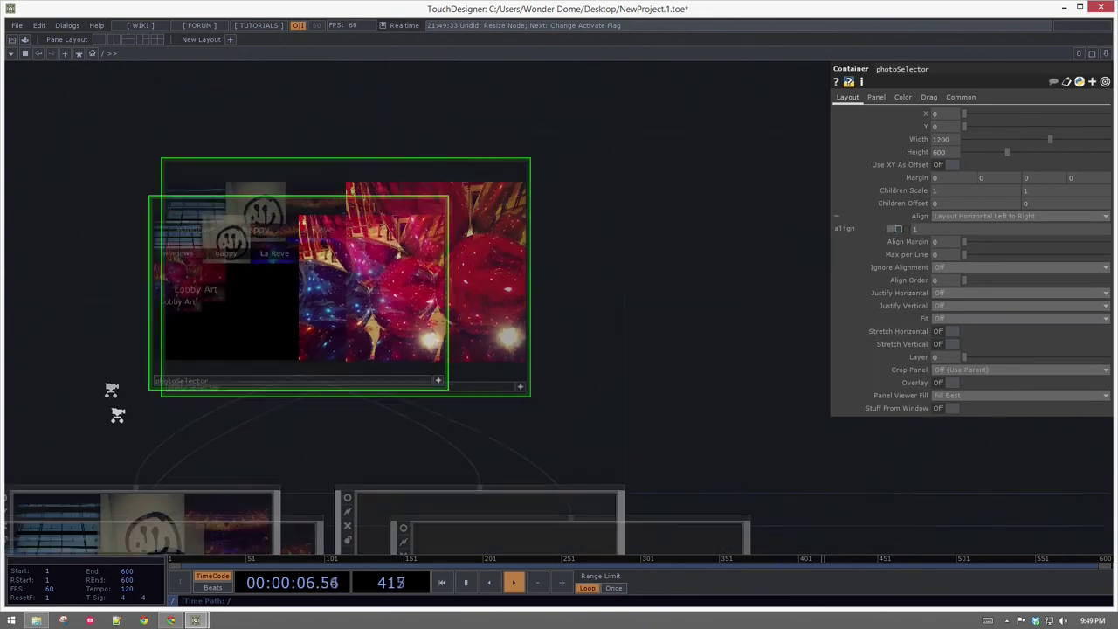
pyautogui.scroll(6, 110, 447)
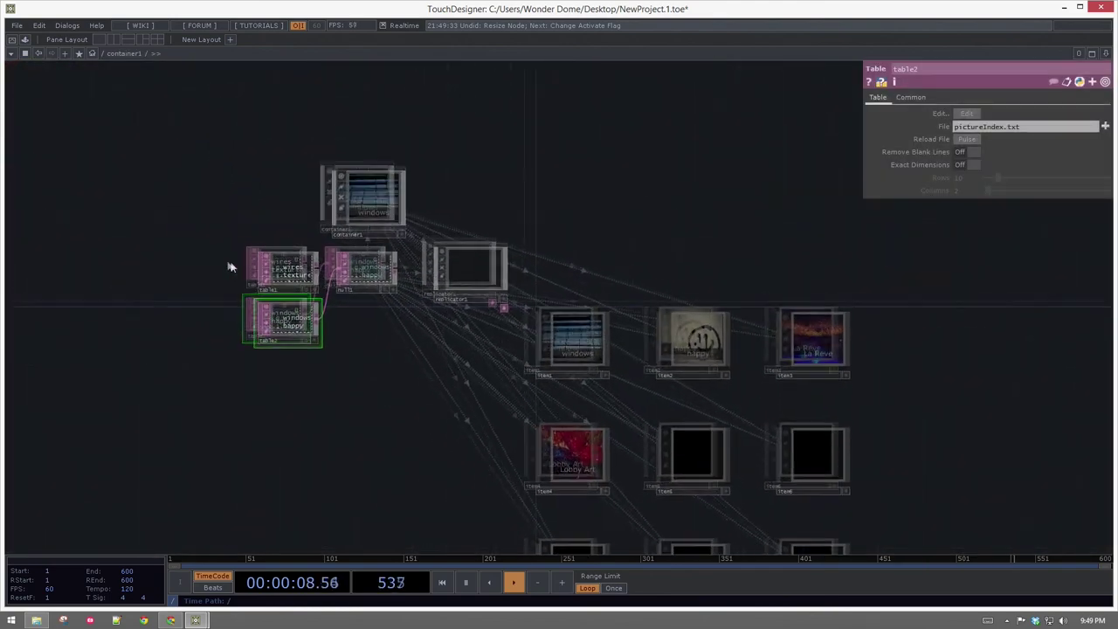
pyautogui.scroll(3, 174, 234)
pyautogui.moveTo(227, 213); pyautogui.dragTo(430, 513, button='right')
pyautogui.moveTo(429, 517); pyautogui.dragTo(430, 516)
pyautogui.moveTo(472, 436); pyautogui.dragTo(157, 450)
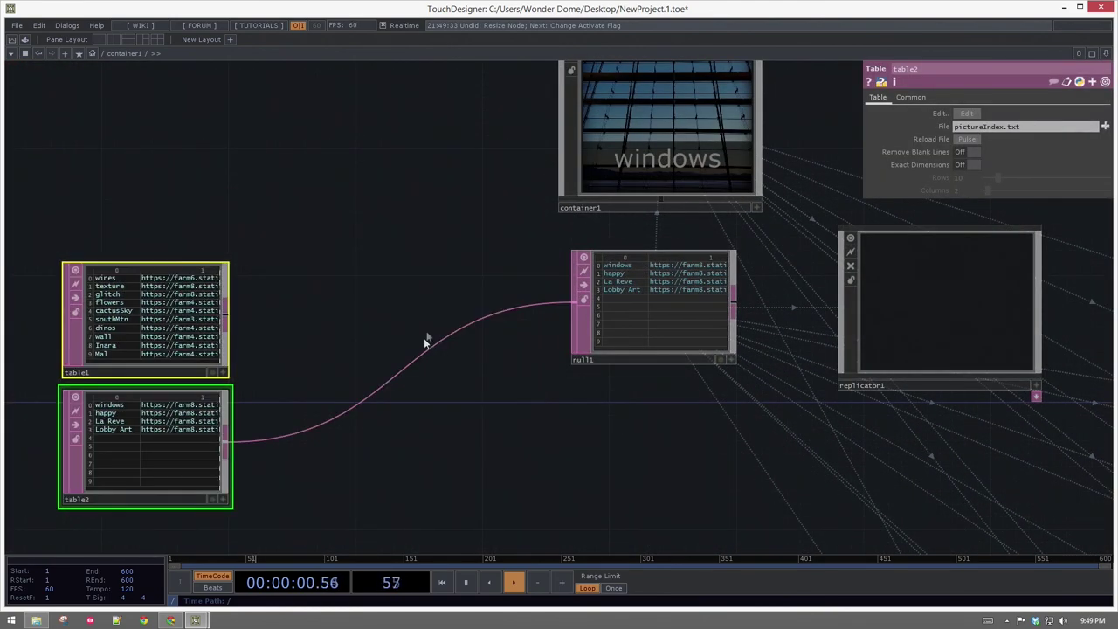
pyautogui.rightClick(419, 353)
pyautogui.click(431, 340)
pyautogui.write('sw')
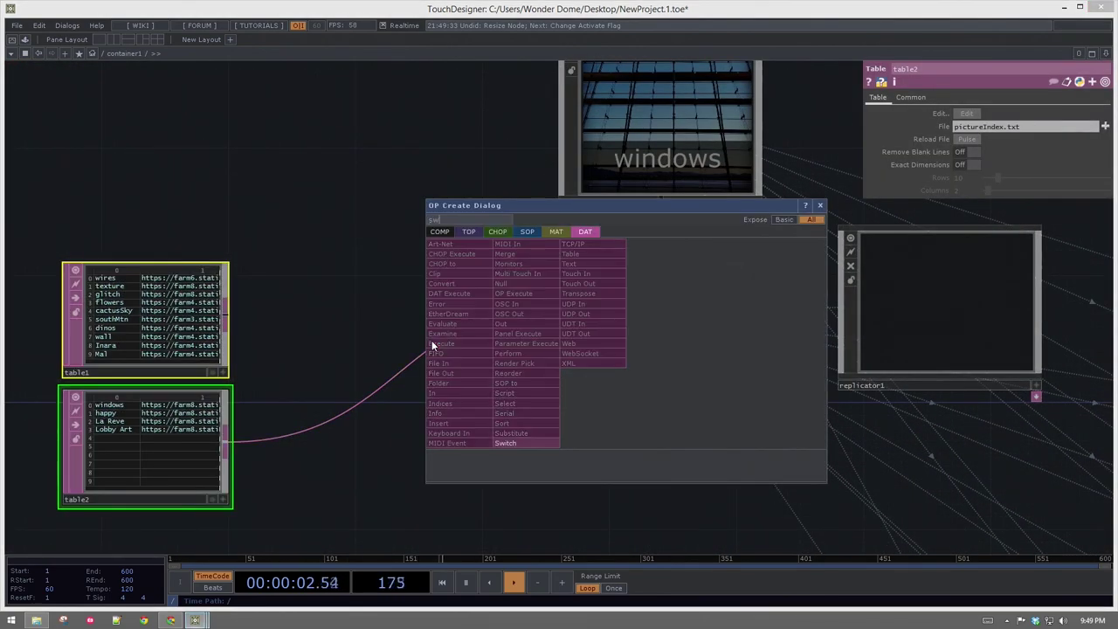
pyautogui.click(513, 445)
pyautogui.click(463, 323)
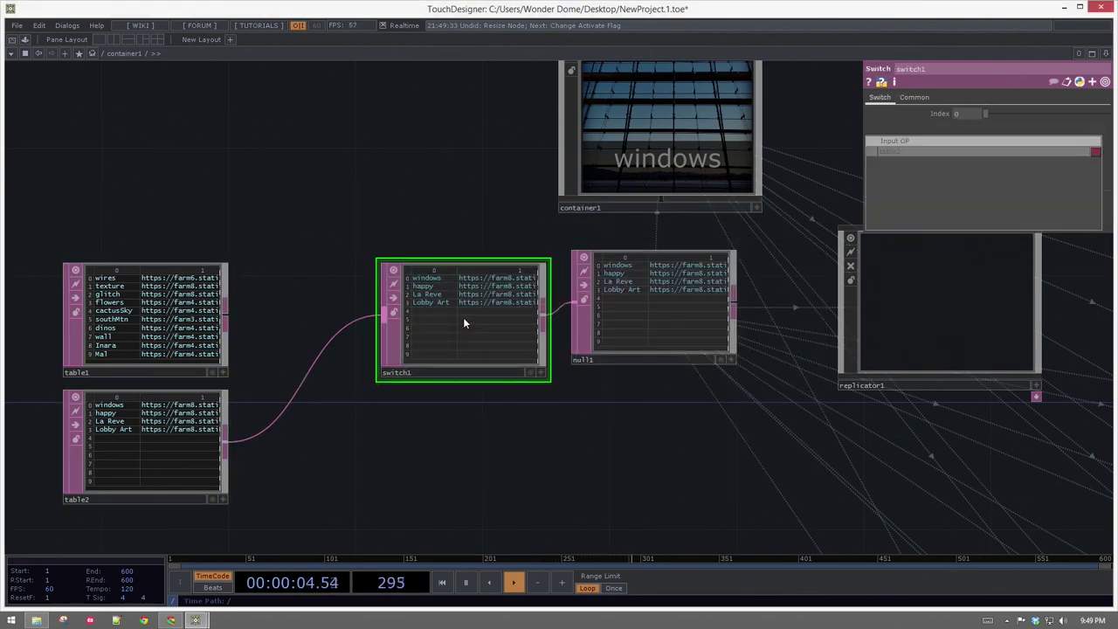
# Step: Connect table1 to the Switch DAT and place it ahead of table2 in the input order
pyautogui.moveTo(231, 307); pyautogui.dragTo(384, 313)
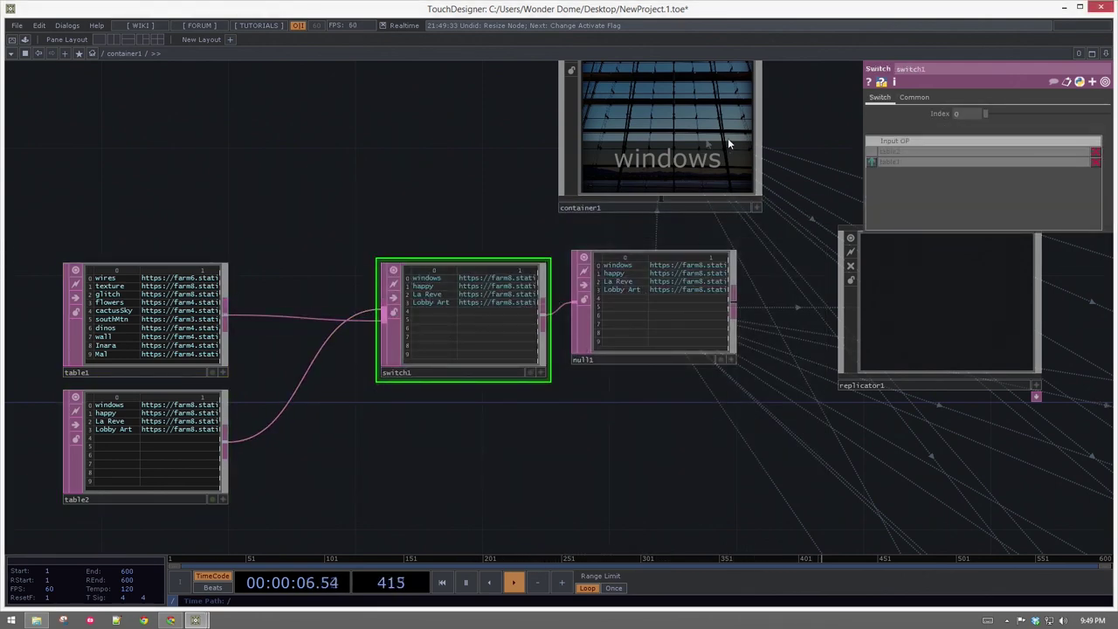
pyautogui.moveTo(873, 161); pyautogui.dragTo(874, 150)
pyautogui.scroll(-5, 441, 201)
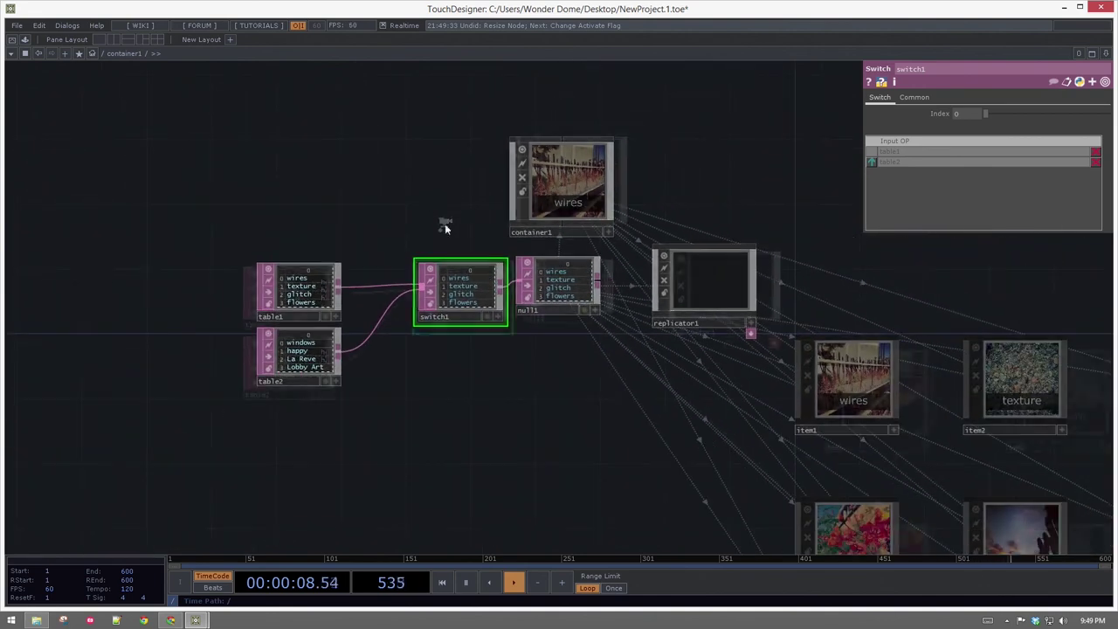
# Step: Set the Switch DAT's index to 1 so that it passes table2 to null1
pyautogui.scroll(5, 445, 225)
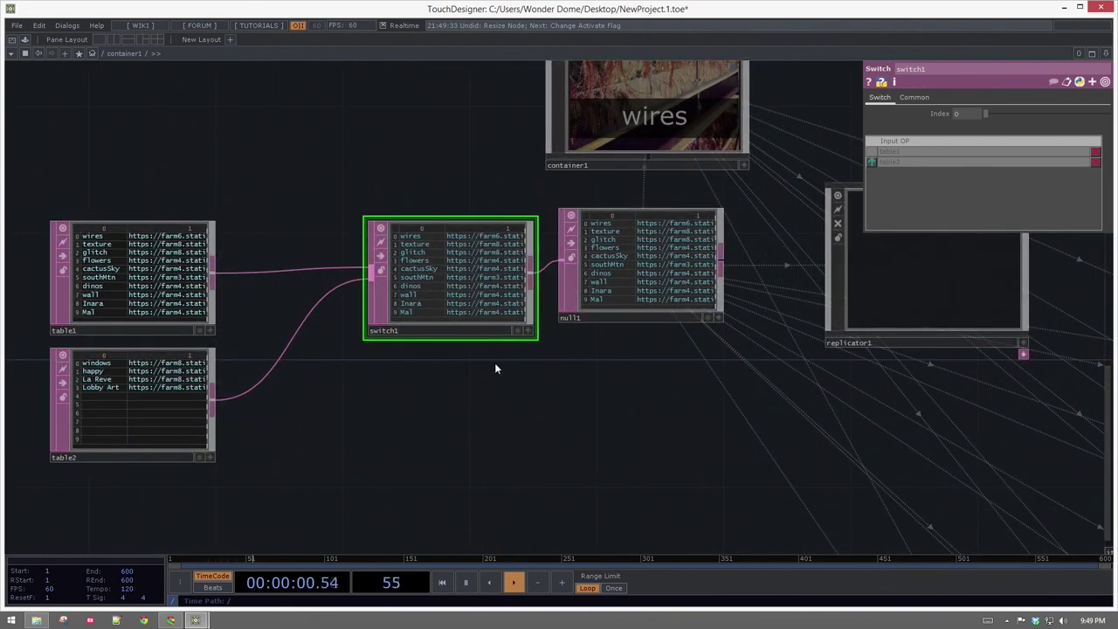
pyautogui.write('1')
pyautogui.press('Return')
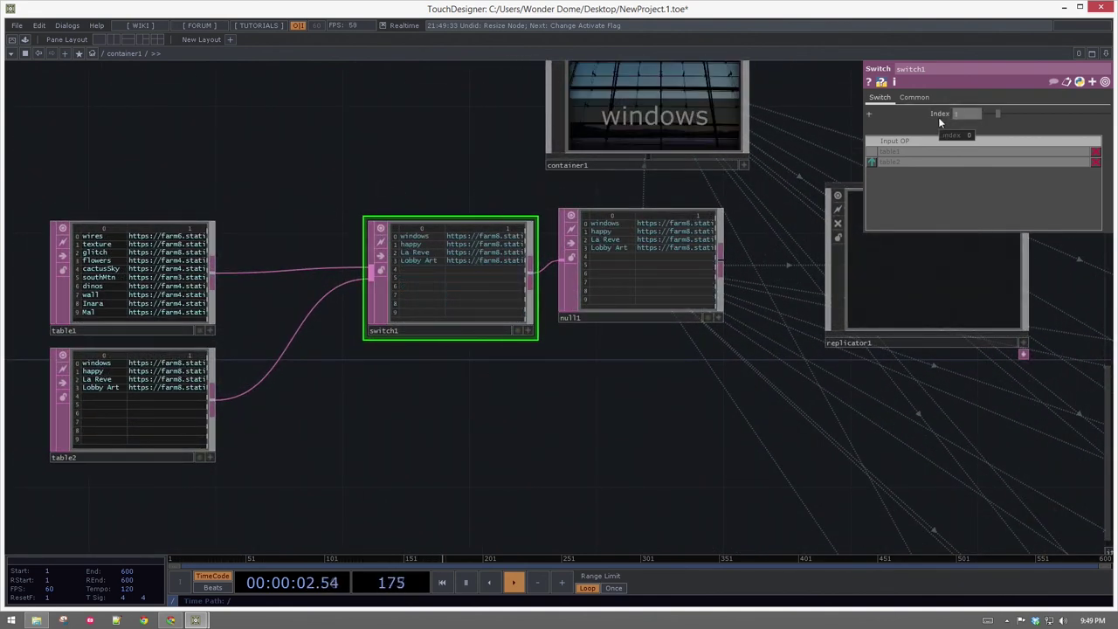
# Step: Examine container1's photo grid from the parent network and go back inside to the Switch DAT
pyautogui.scroll(-6, 660, 381)
pyautogui.press('p')
pyautogui.scroll(6, 527, 434)
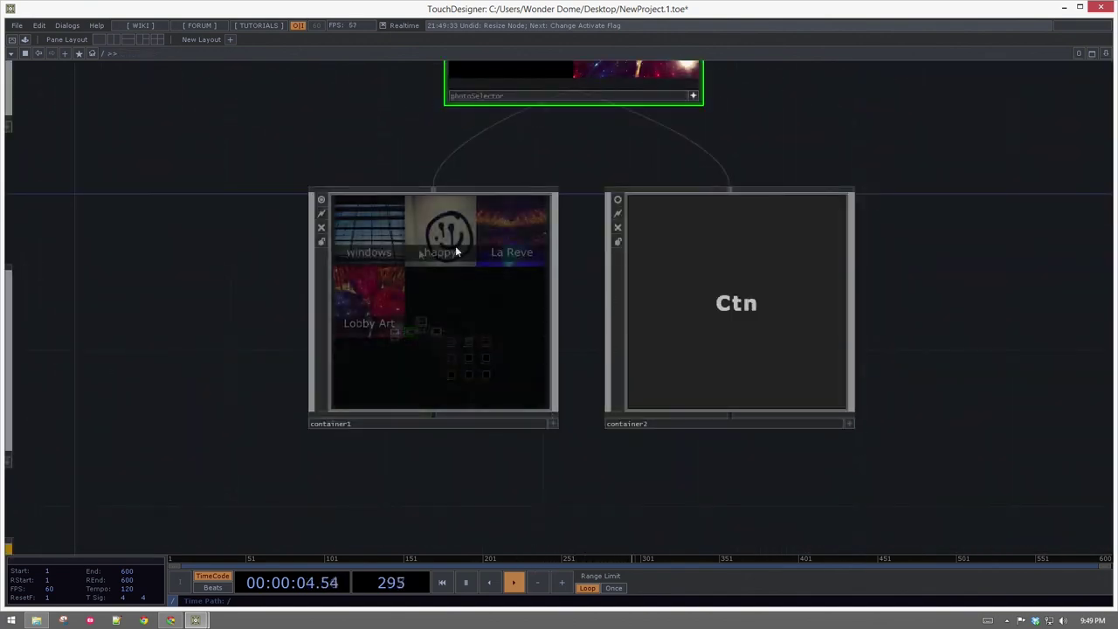
pyautogui.press('p')
pyautogui.press('i')
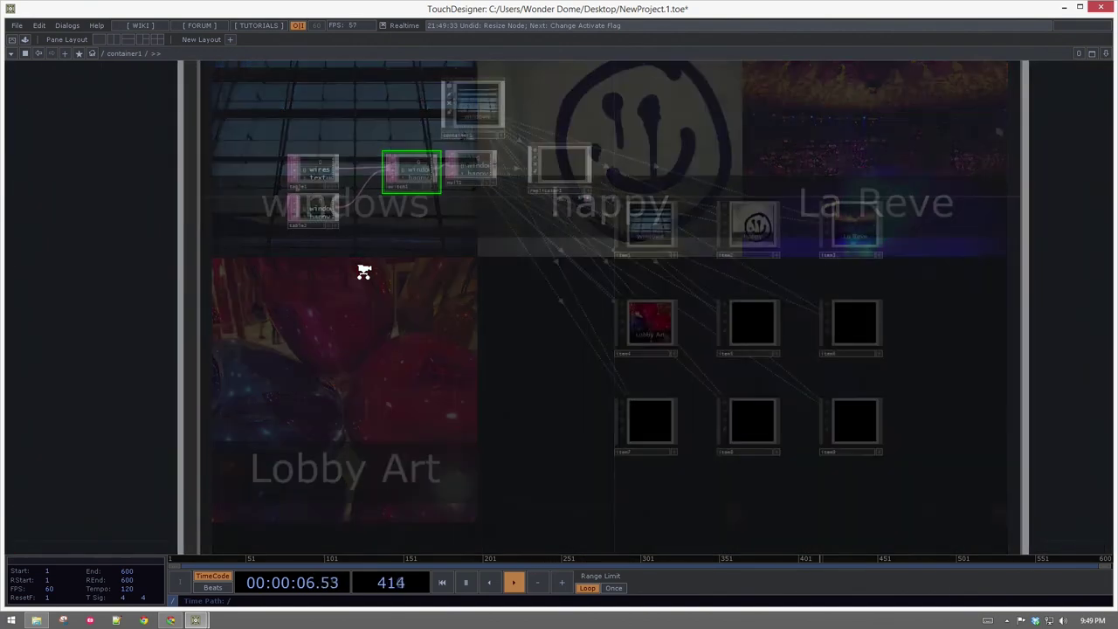
pyautogui.scroll(3, 224, 282)
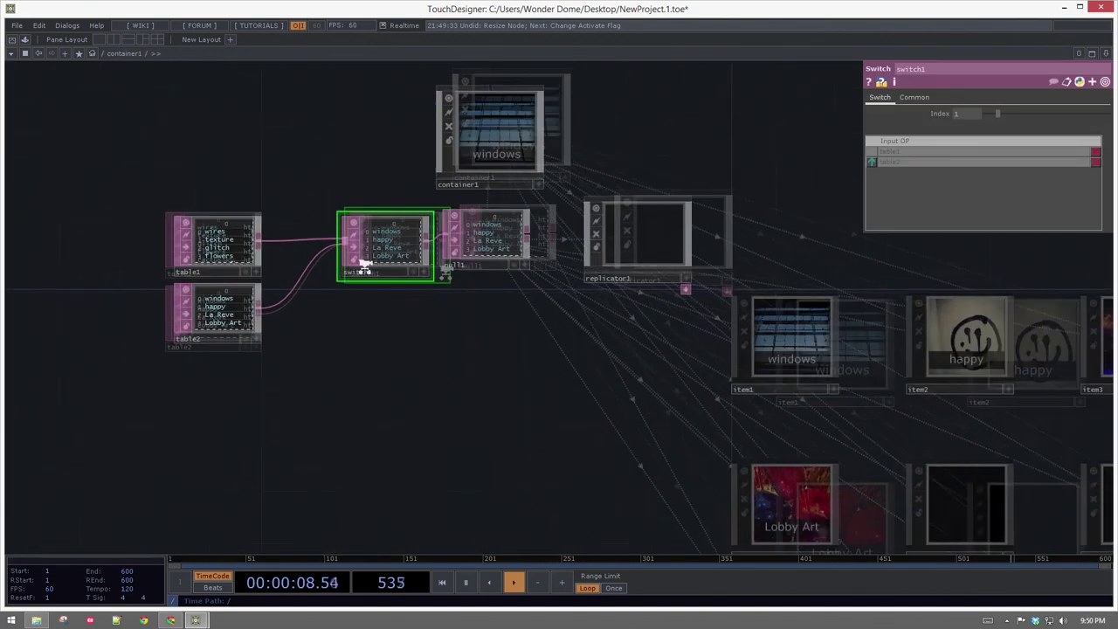
pyautogui.moveTo(439, 248); pyautogui.dragTo(456, 248)
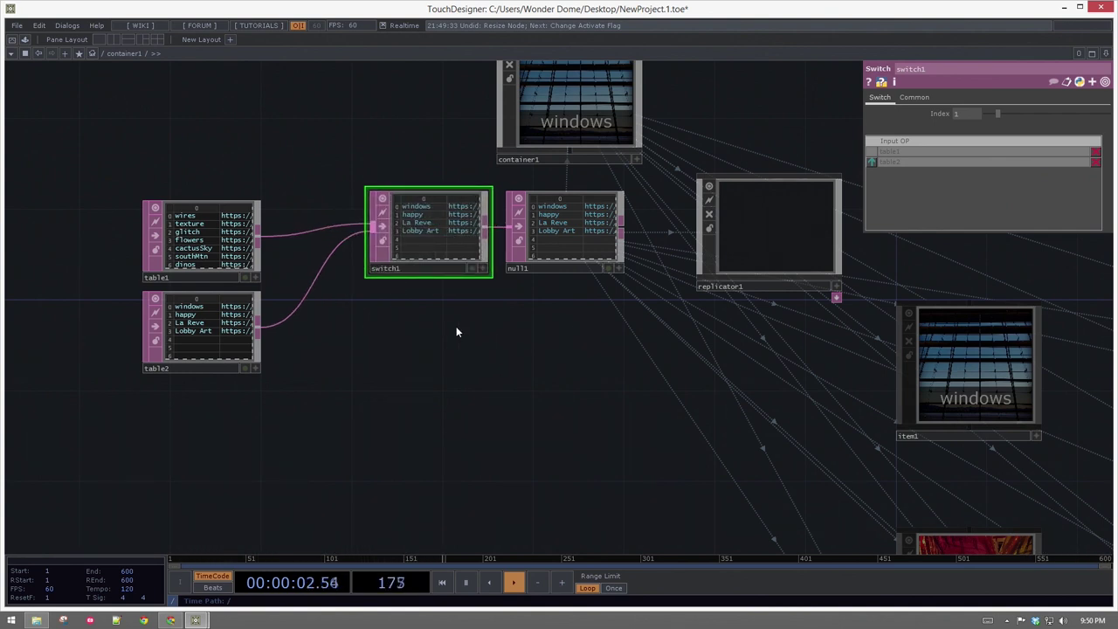